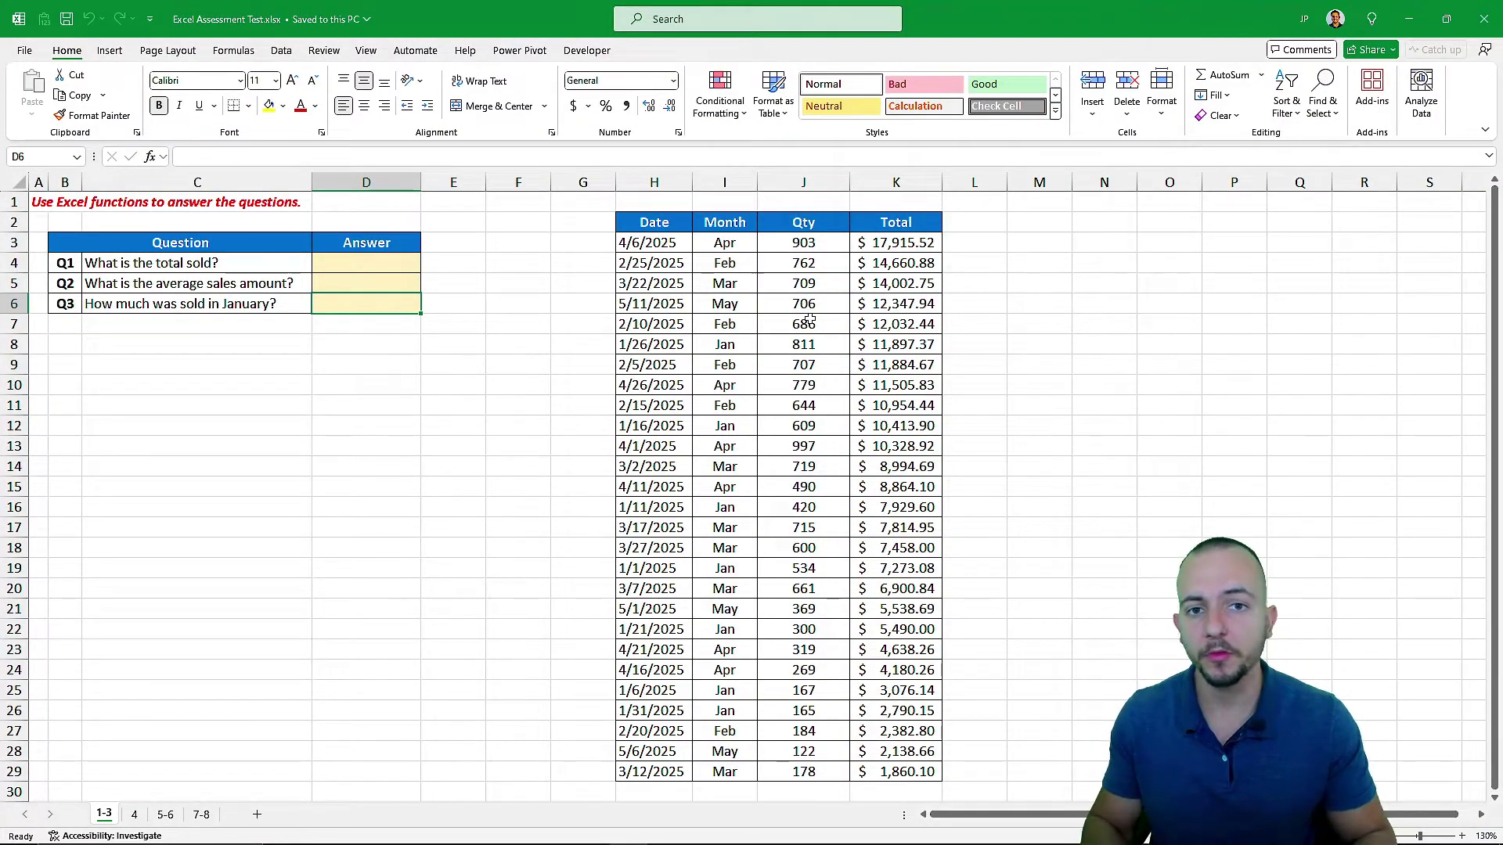
Look through the tasks on sheets 4, 5-6 and 7-8, and return to sheet 1-3
{"action": "key", "text": "ctrl+Page_Down"}
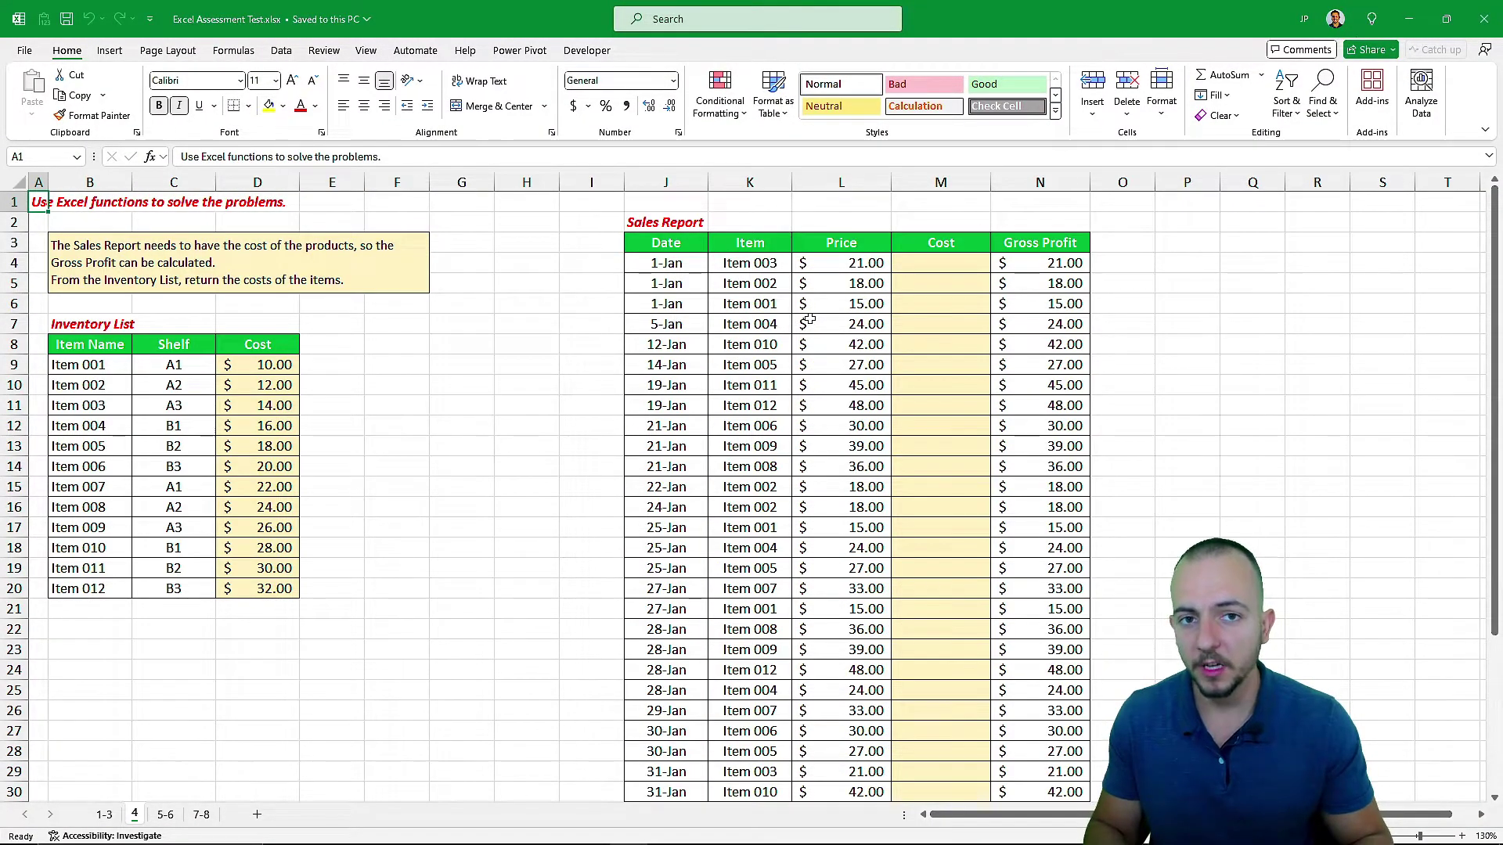
{"action": "key", "text": "ctrl+Page_Down"}
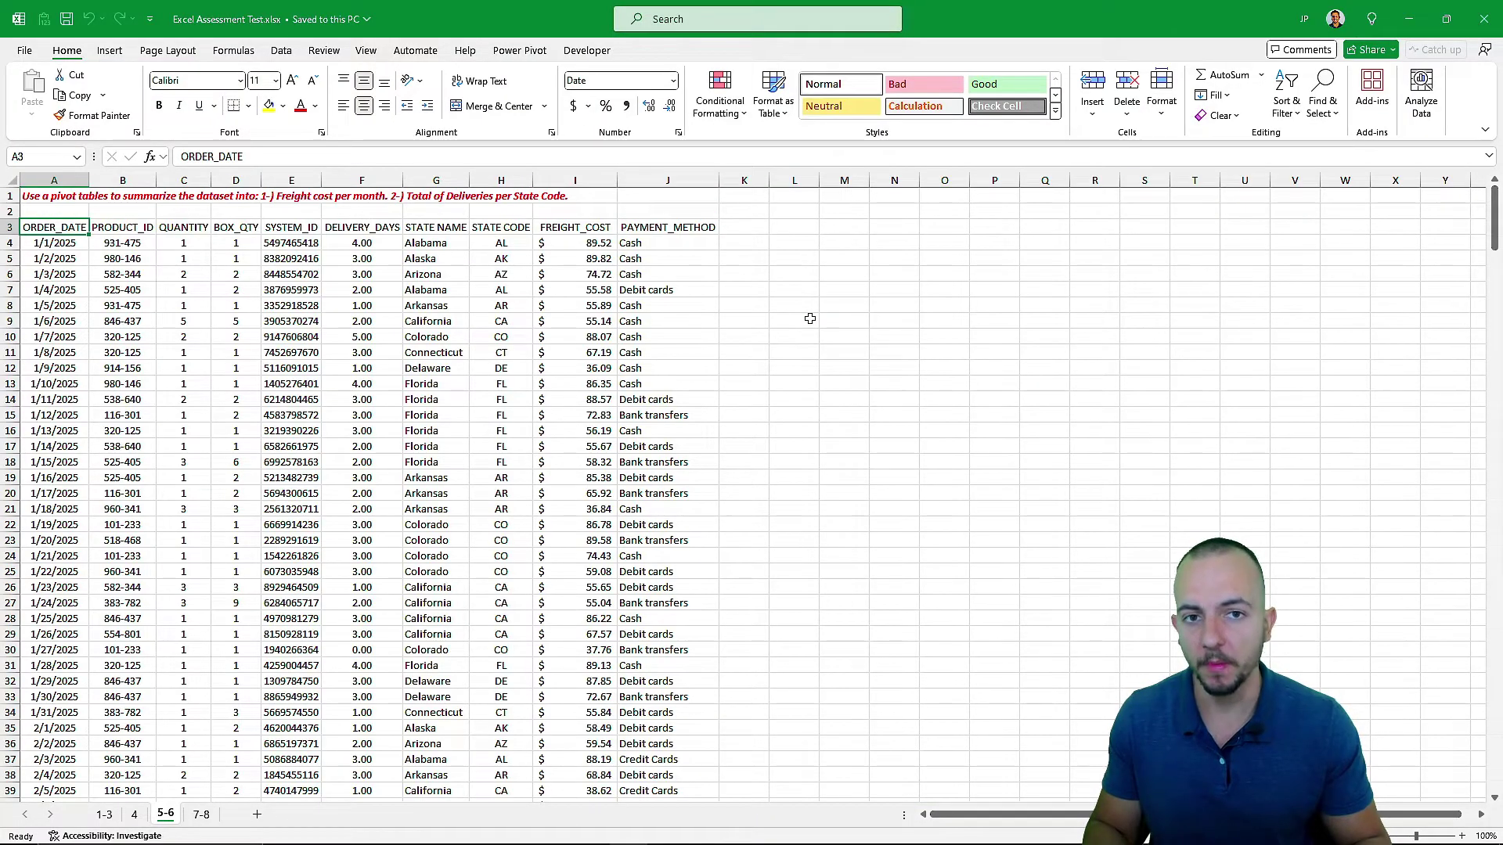
{"action": "key", "text": "ctrl+Page_Down"}
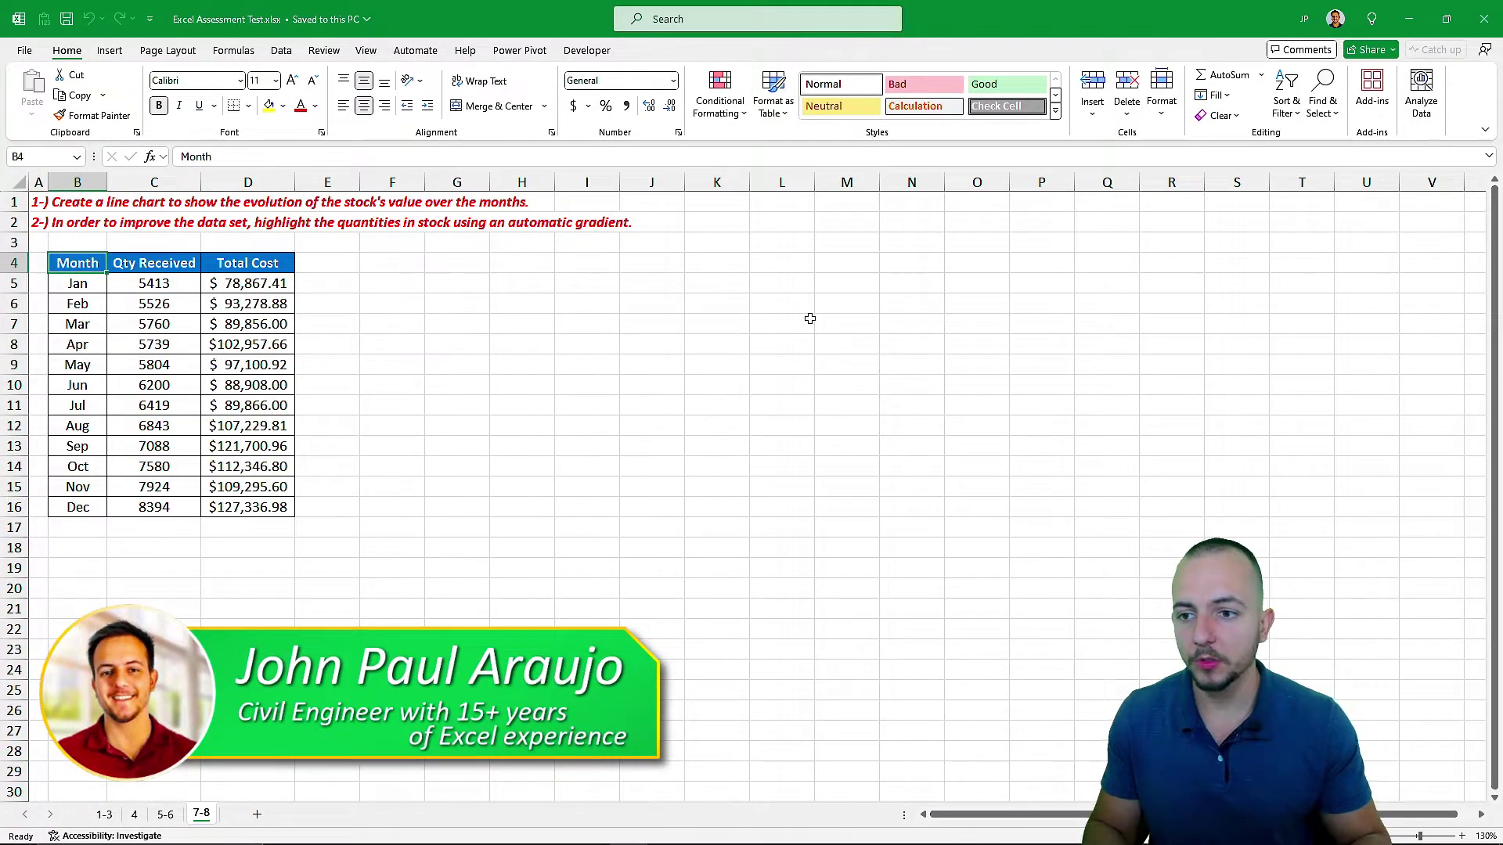
{"action": "key", "text": "ctrl+Page_Up"}
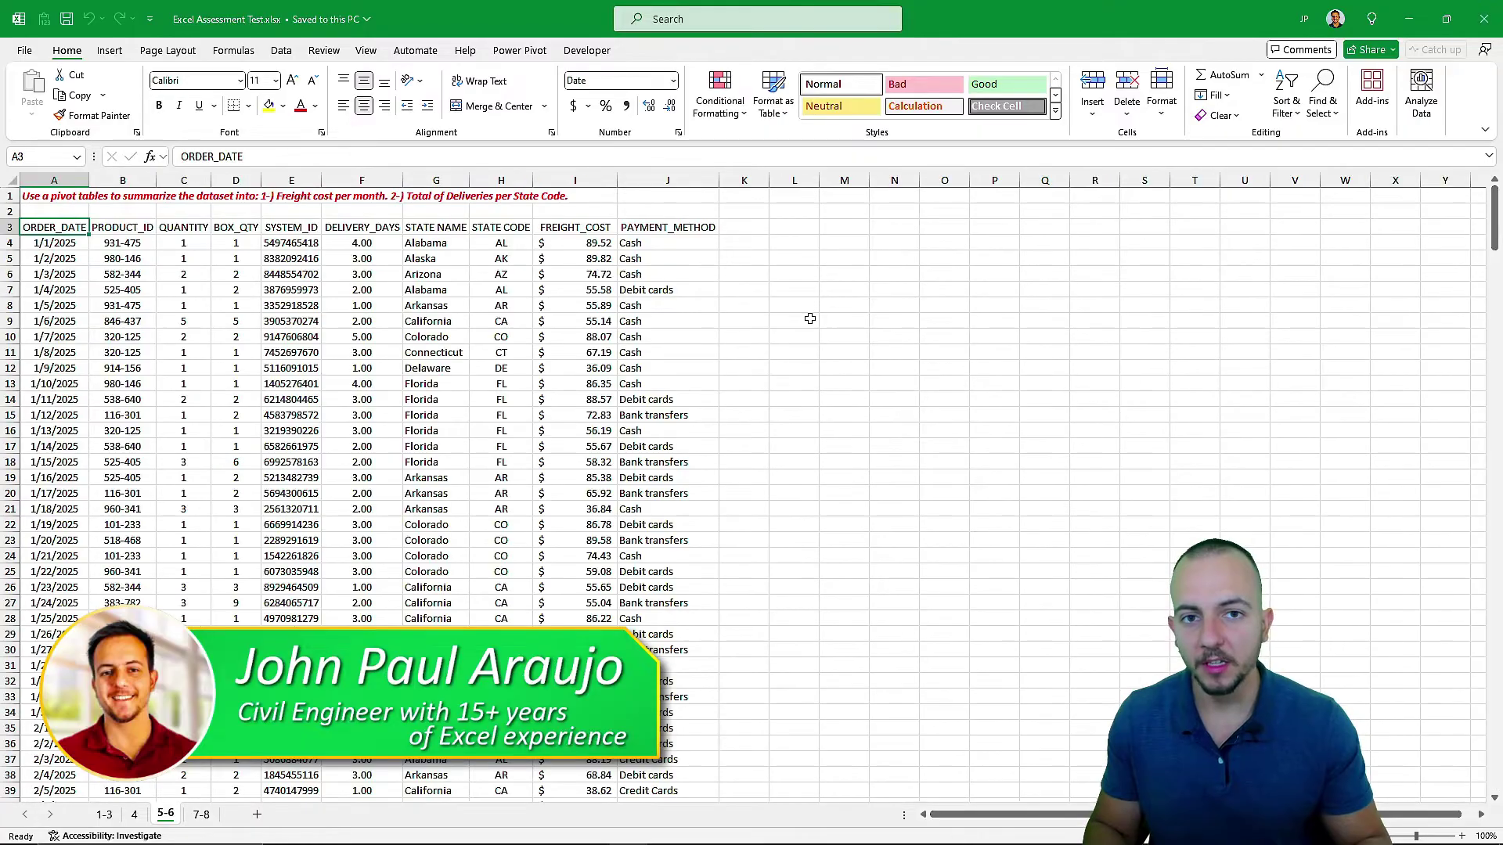
{"action": "key", "text": "ctrl+Page_Up"}
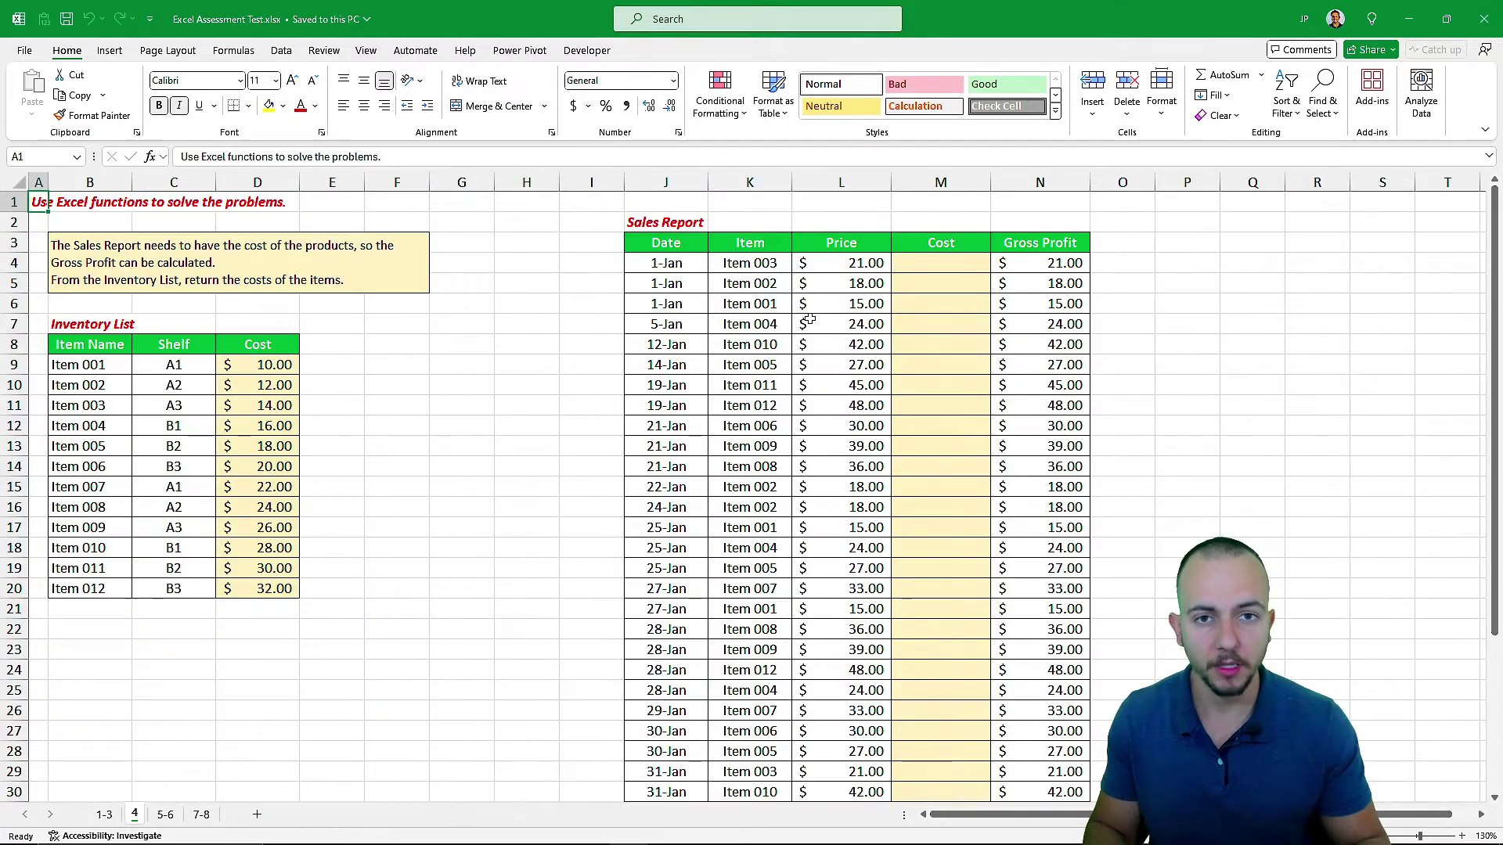
{"action": "key", "text": "ctrl+Page_Up"}
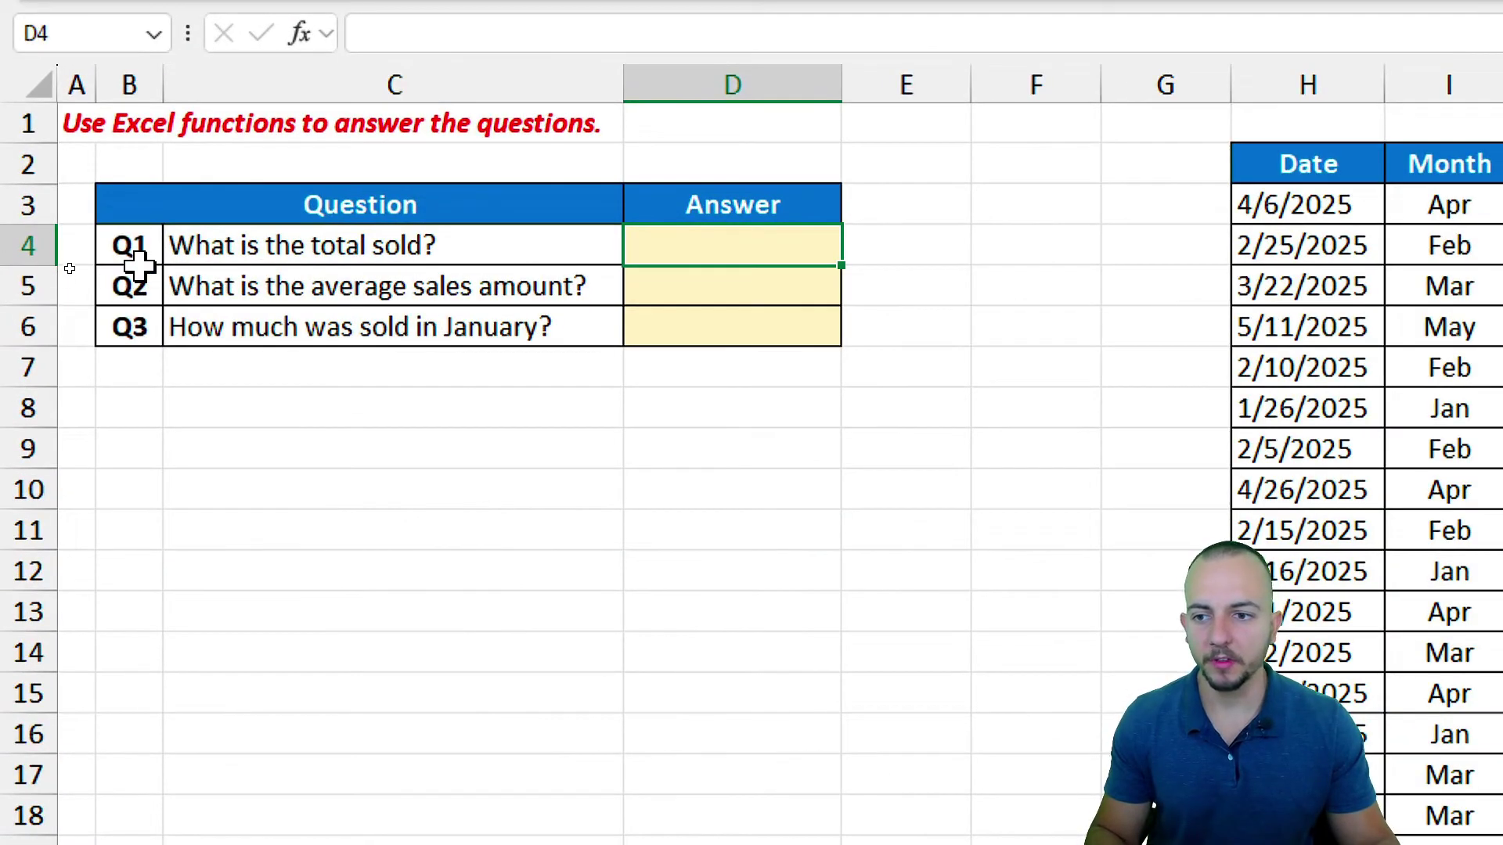
Review questions Q1 to Q3 on sheet 1-3, their answer cells and the sales data they refer to
{"action": "left_click_drag", "start_coordinate": [139, 264], "coordinate": [129, 332]}
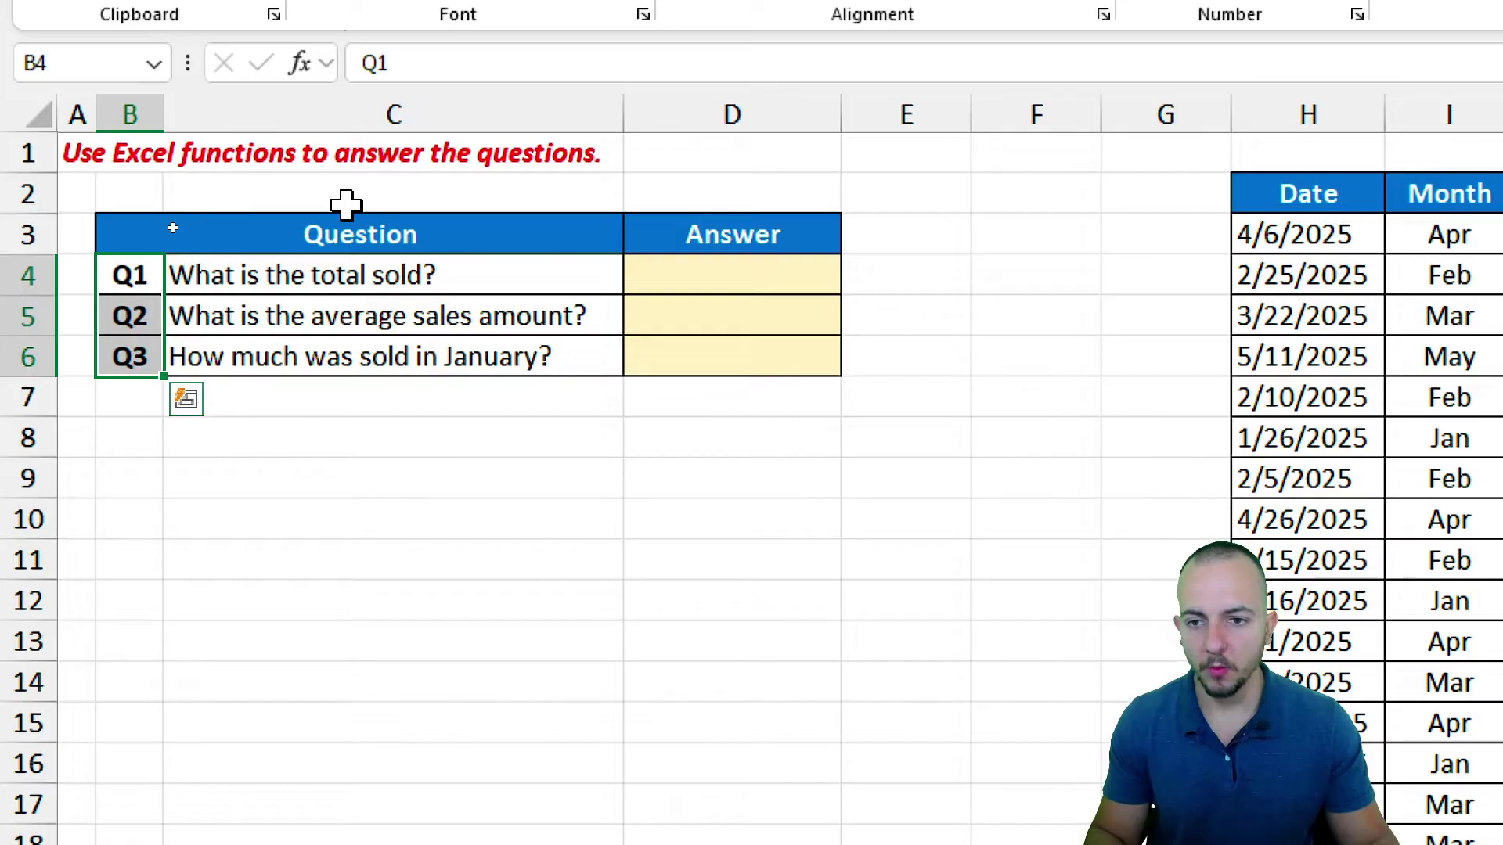
{"action": "left_click_drag", "start_coordinate": [348, 229], "coordinate": [438, 359]}
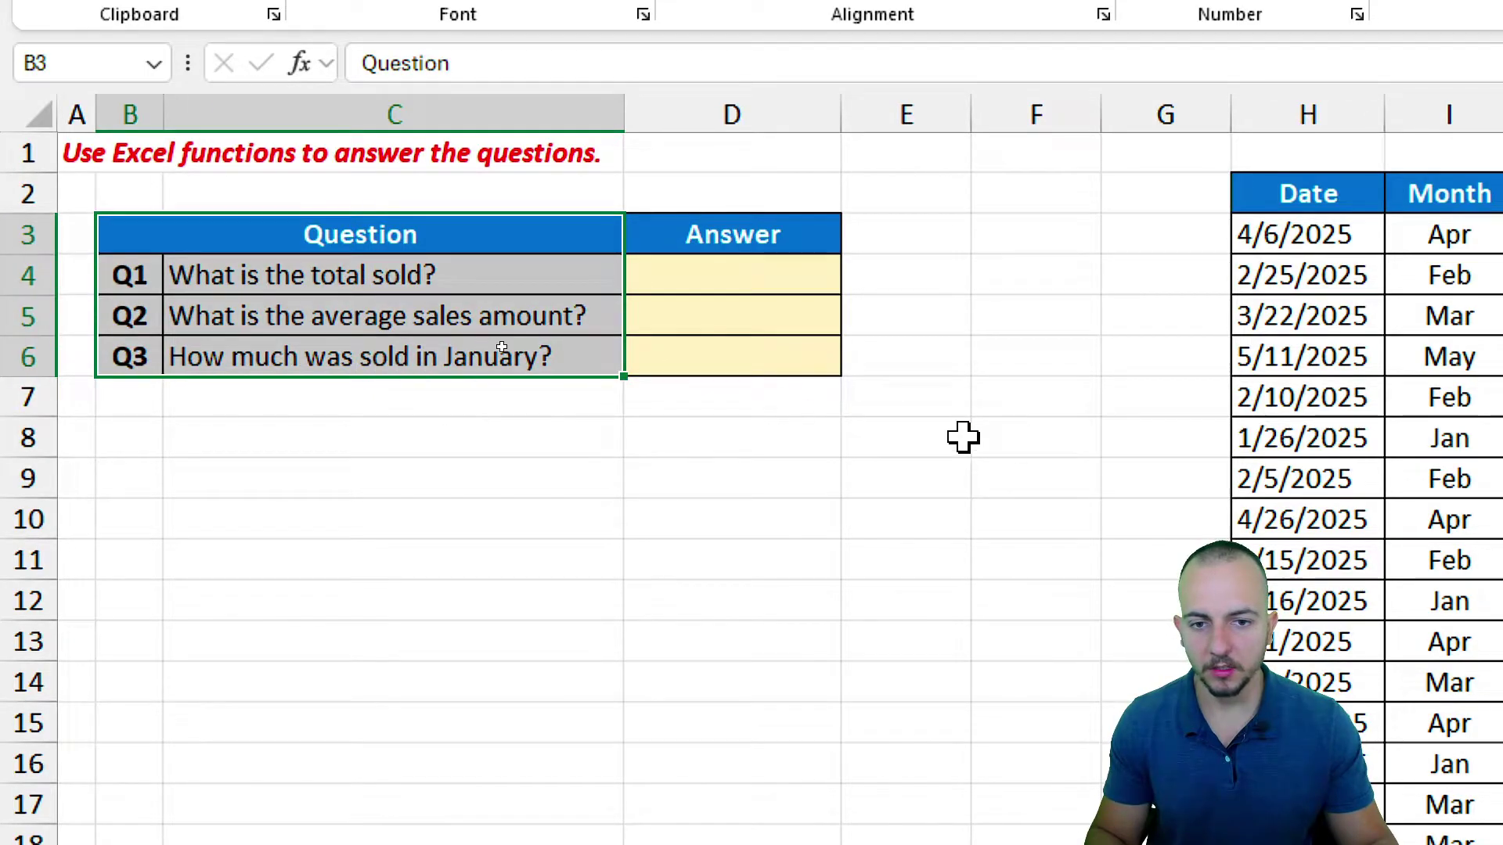
{"action": "left_click_drag", "start_coordinate": [758, 244], "coordinate": [744, 339]}
{"action": "left_click", "coordinate": [763, 266]}
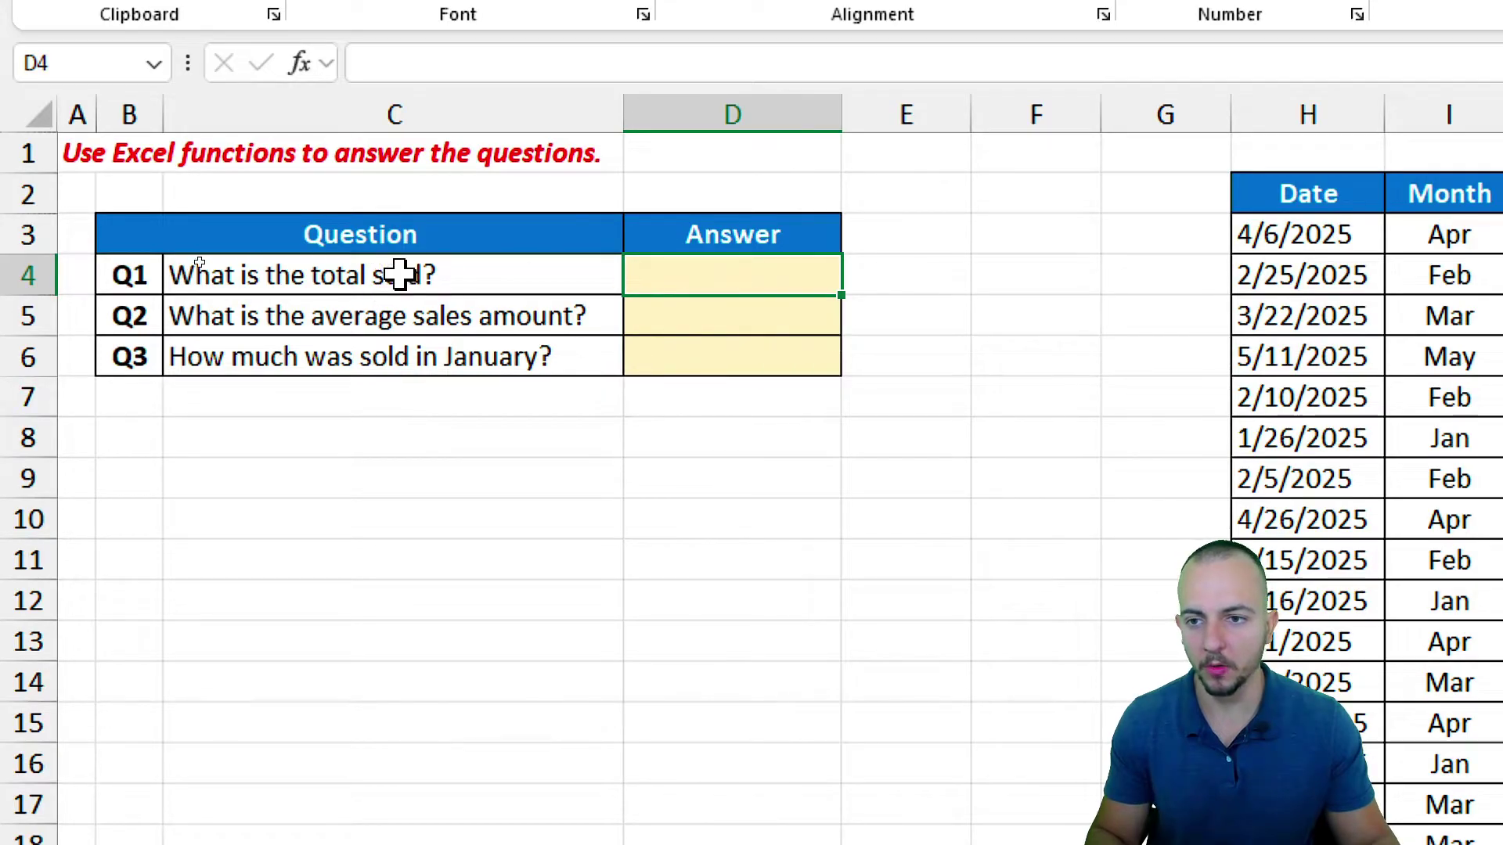
{"action": "left_click_drag", "start_coordinate": [213, 100], "coordinate": [201, 69]}
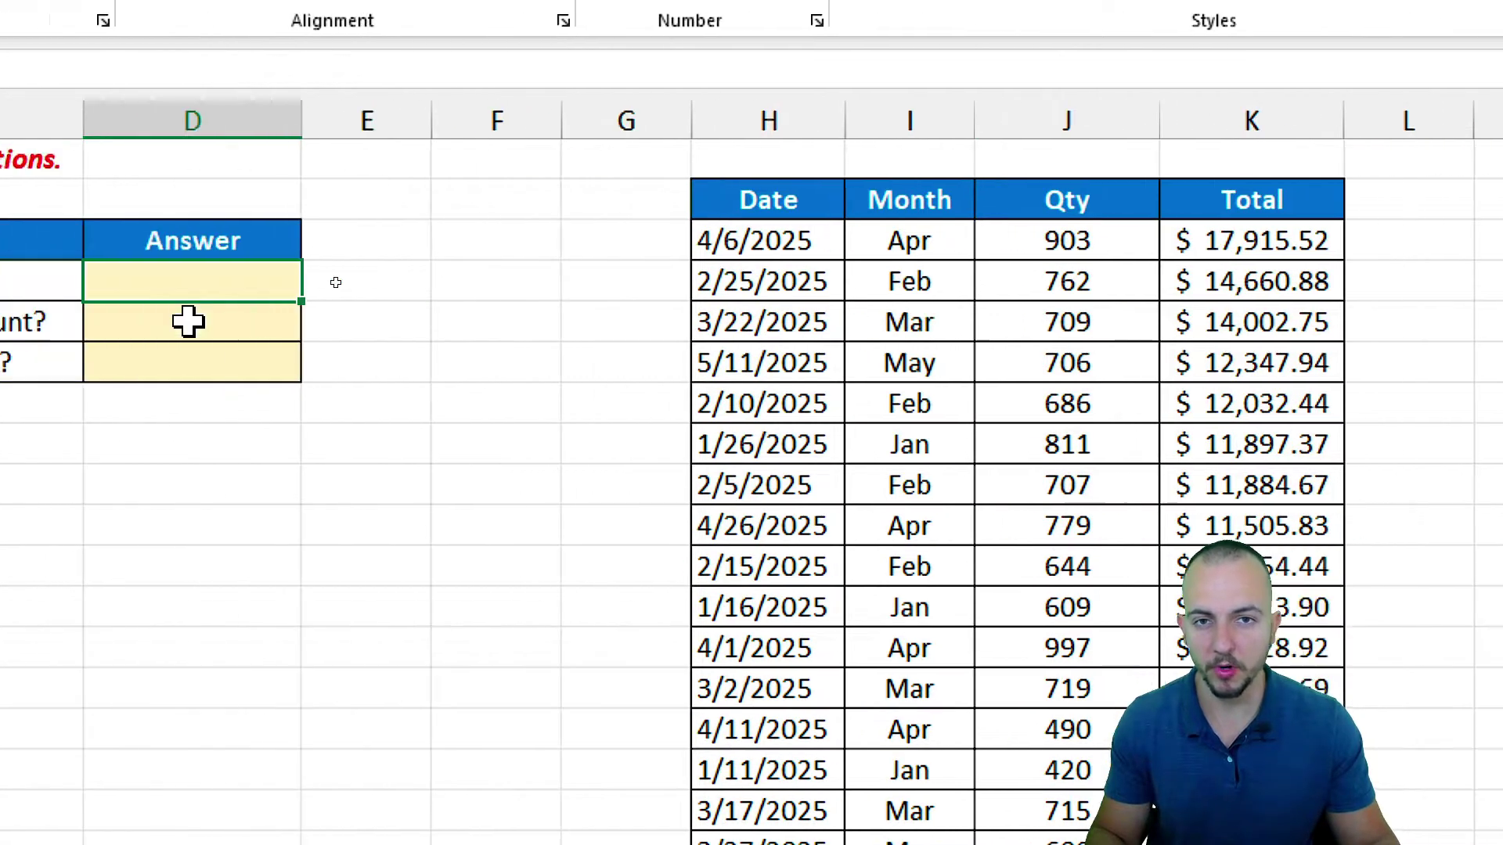
{"action": "left_click", "coordinate": [127, 277]}
{"action": "left_click", "coordinate": [215, 286]}
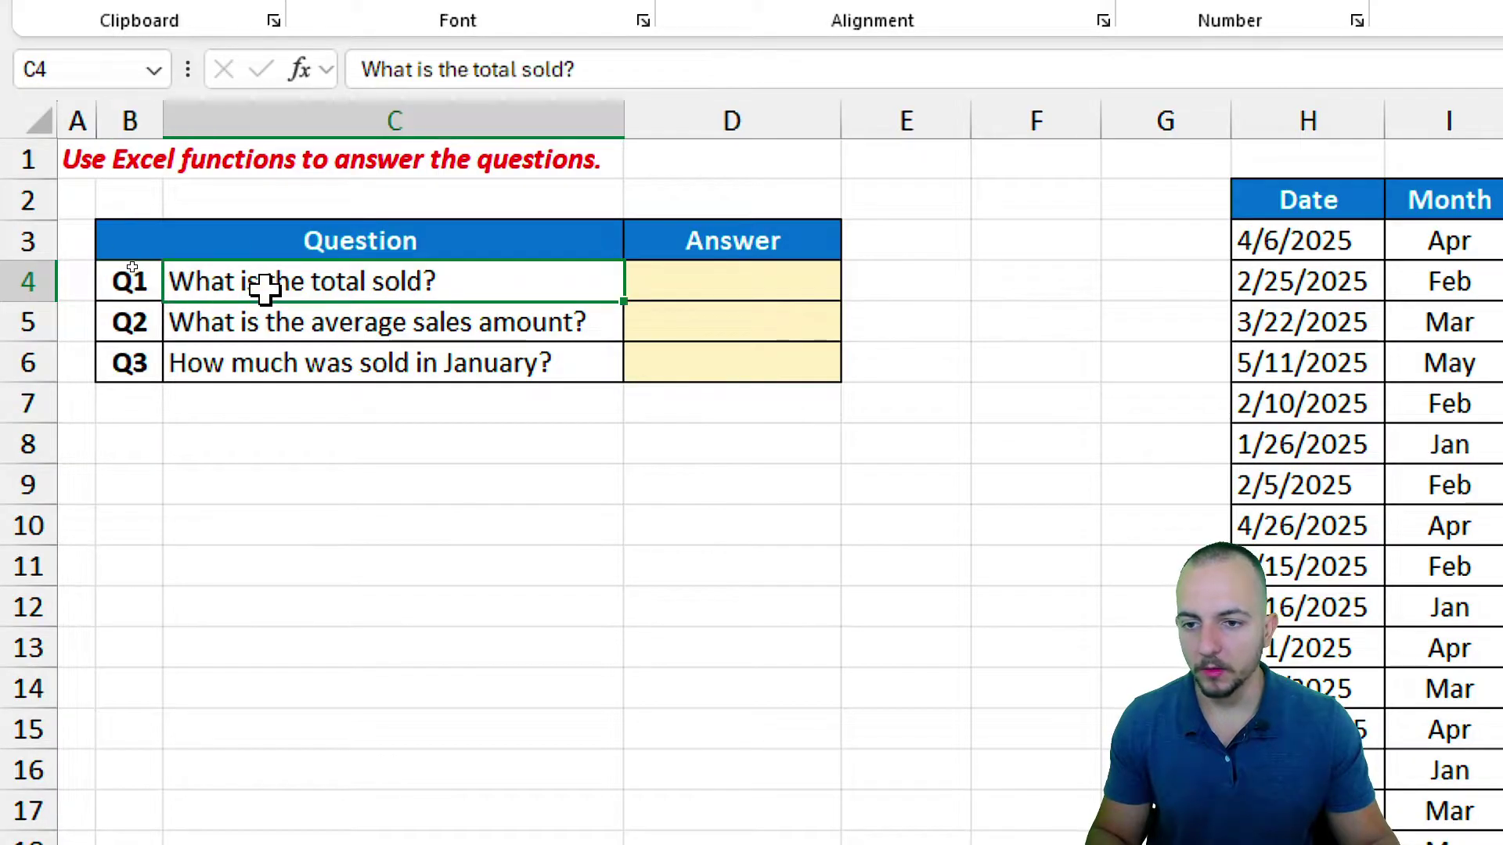
{"action": "left_click", "coordinate": [266, 337]}
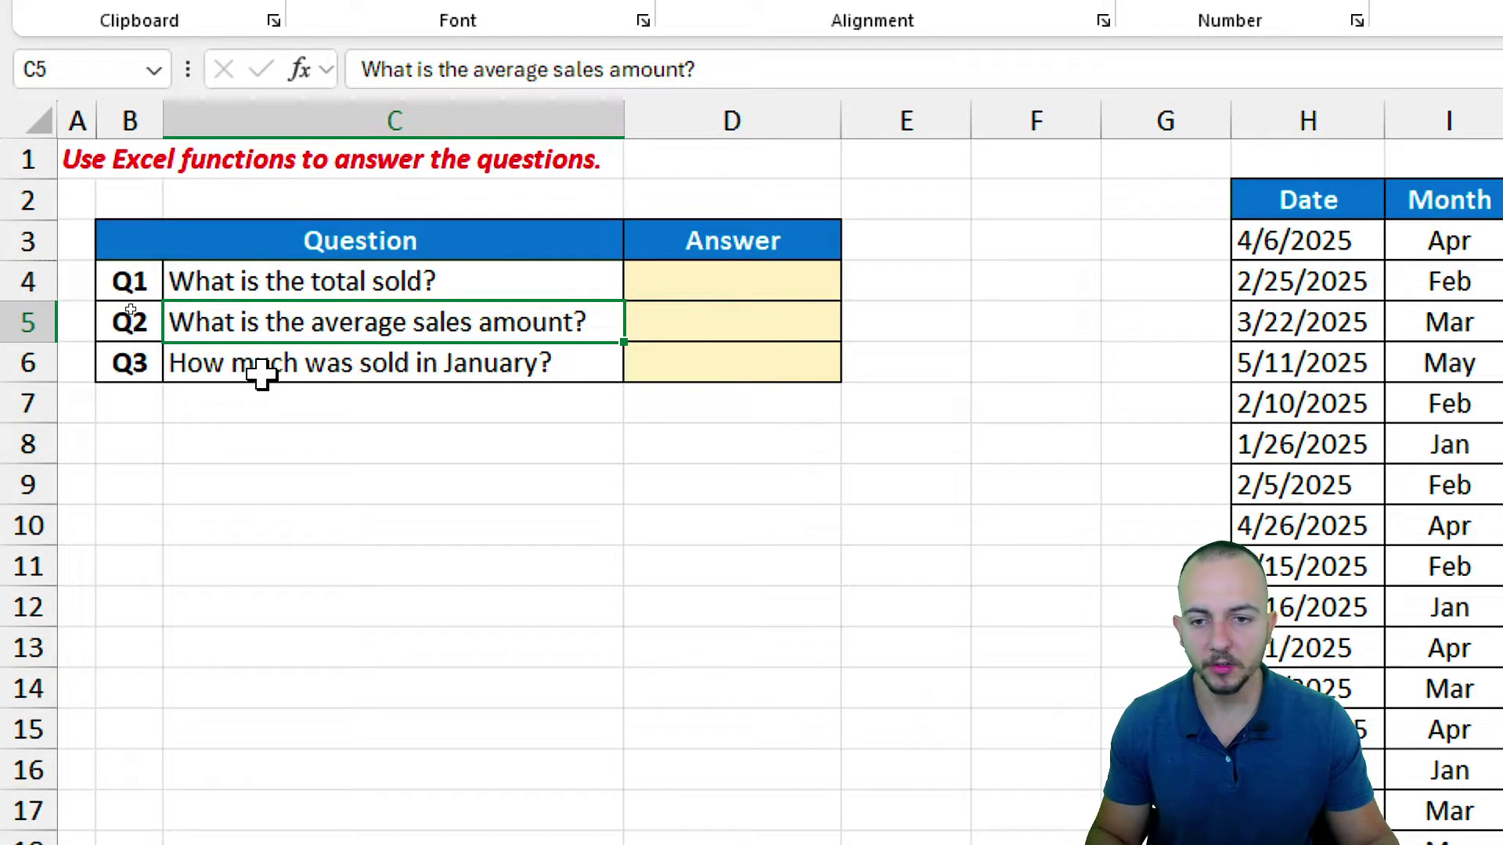
{"action": "left_click", "coordinate": [258, 373]}
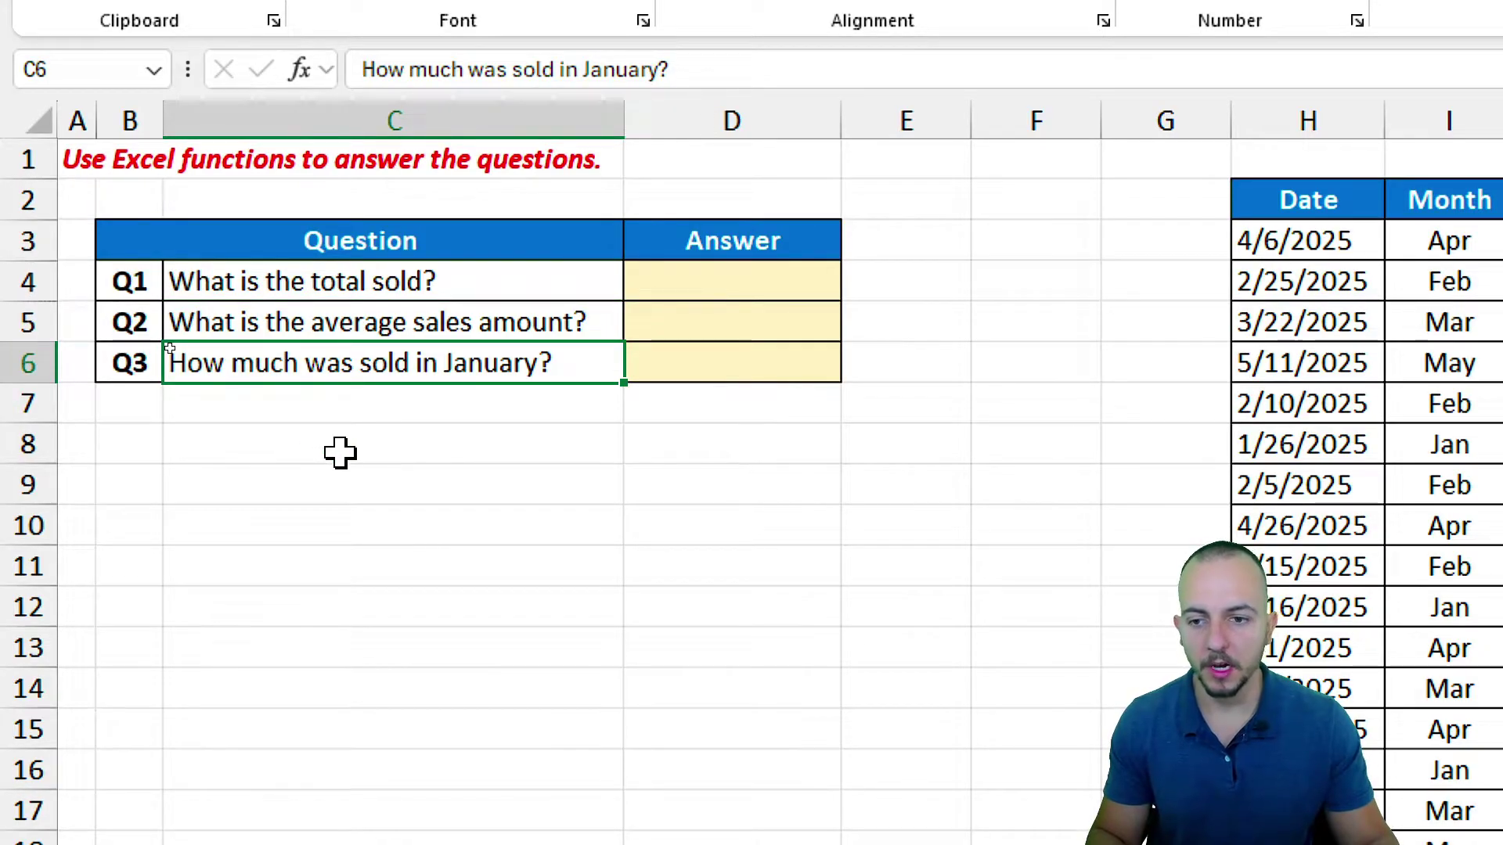
{"action": "left_click", "coordinate": [329, 278]}
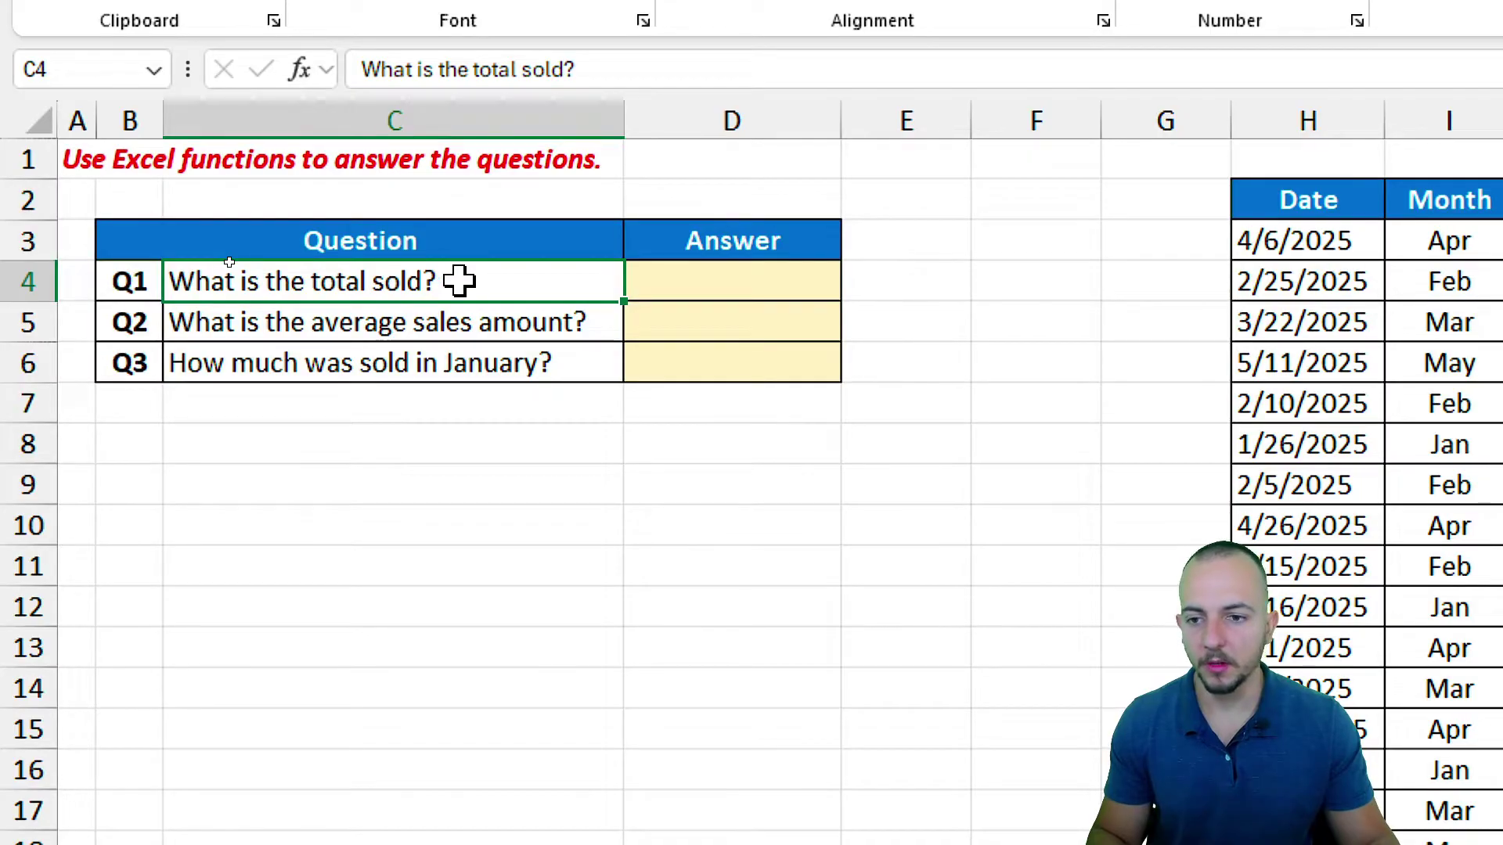
Answer Q1 in D4 with a SUM formula over the Total values in K3:K29, and check the entered formula
{"action": "left_click", "coordinate": [642, 286]}
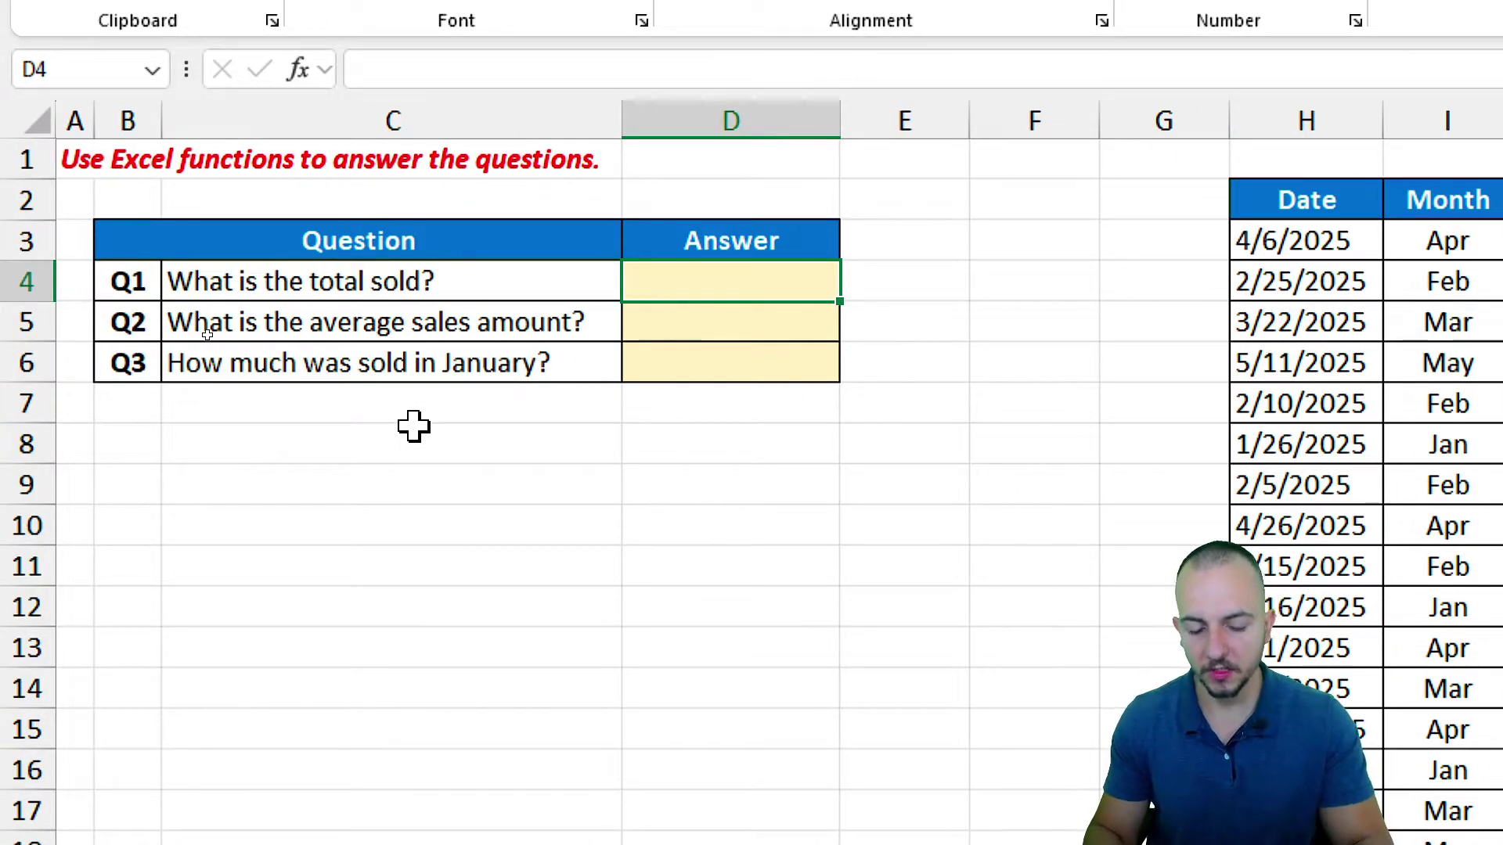
{"action": "type", "text": "=sum"}
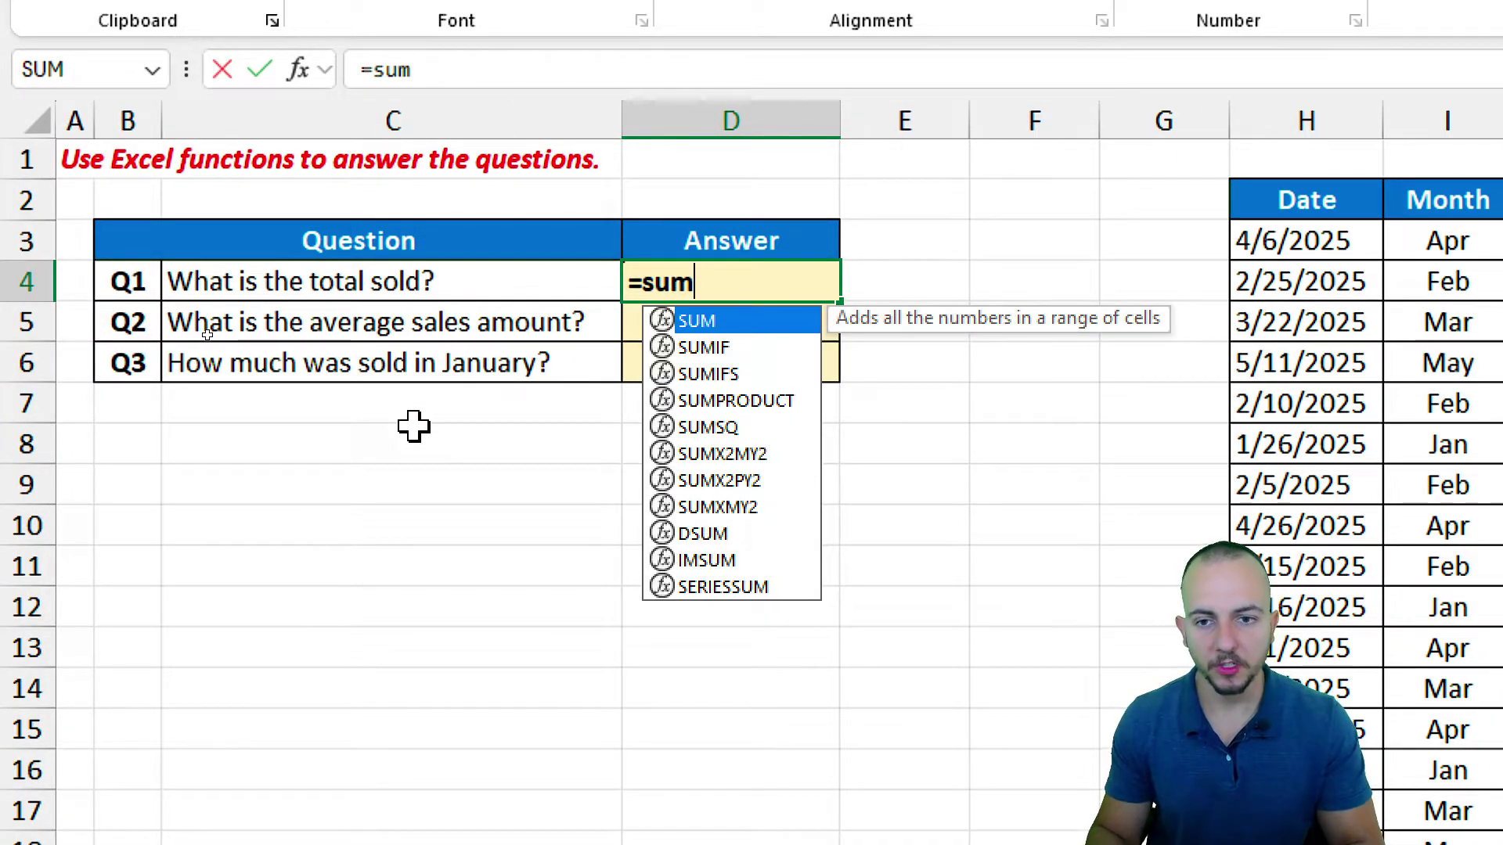
{"action": "double_click", "coordinate": [753, 320]}
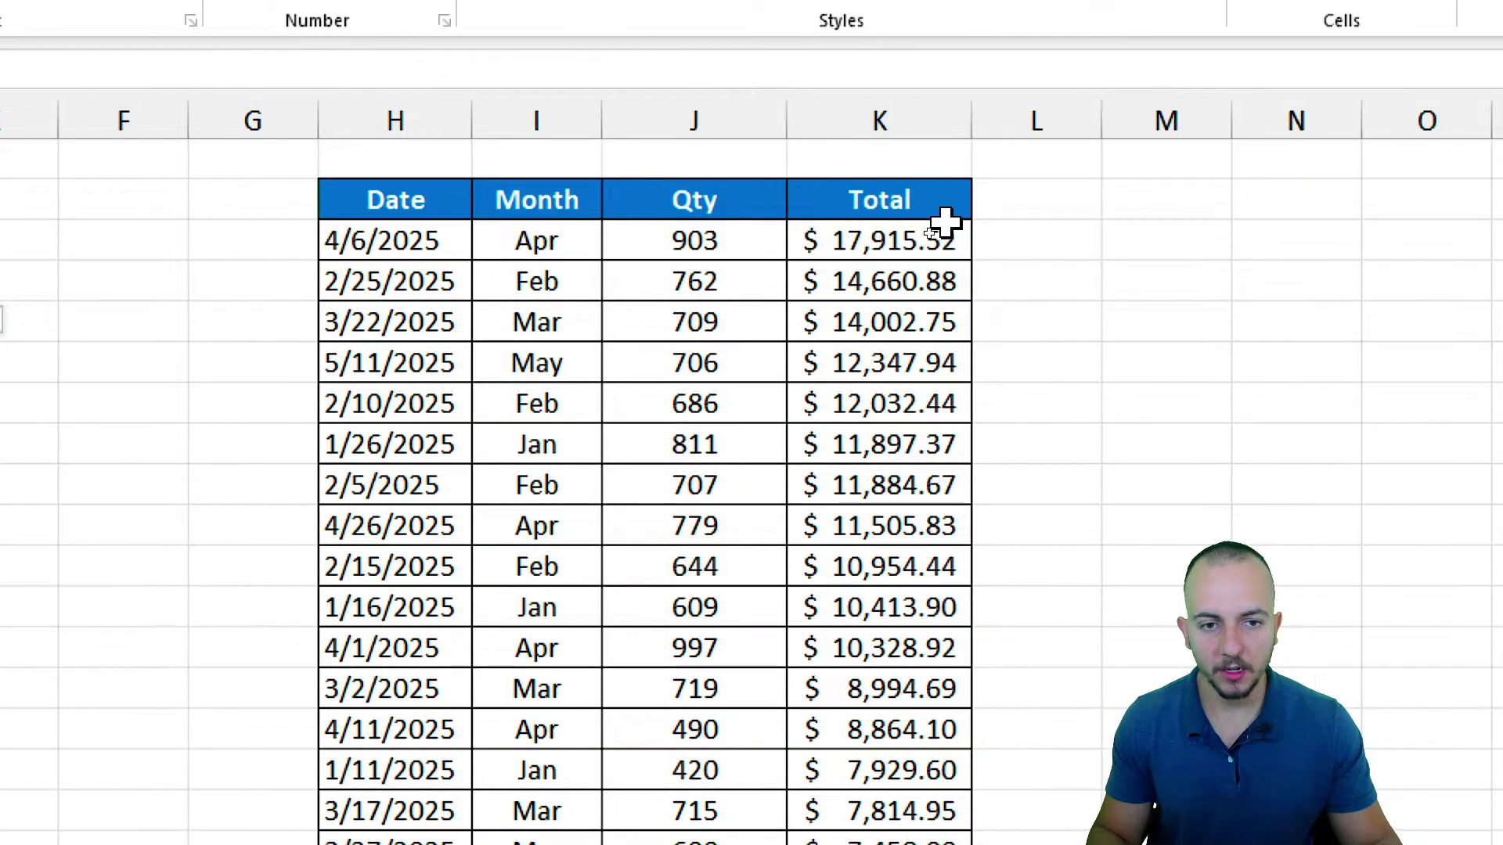
{"action": "left_click", "coordinate": [882, 242]}
{"action": "left_click_drag", "start_coordinate": [883, 243], "coordinate": [819, 728]}
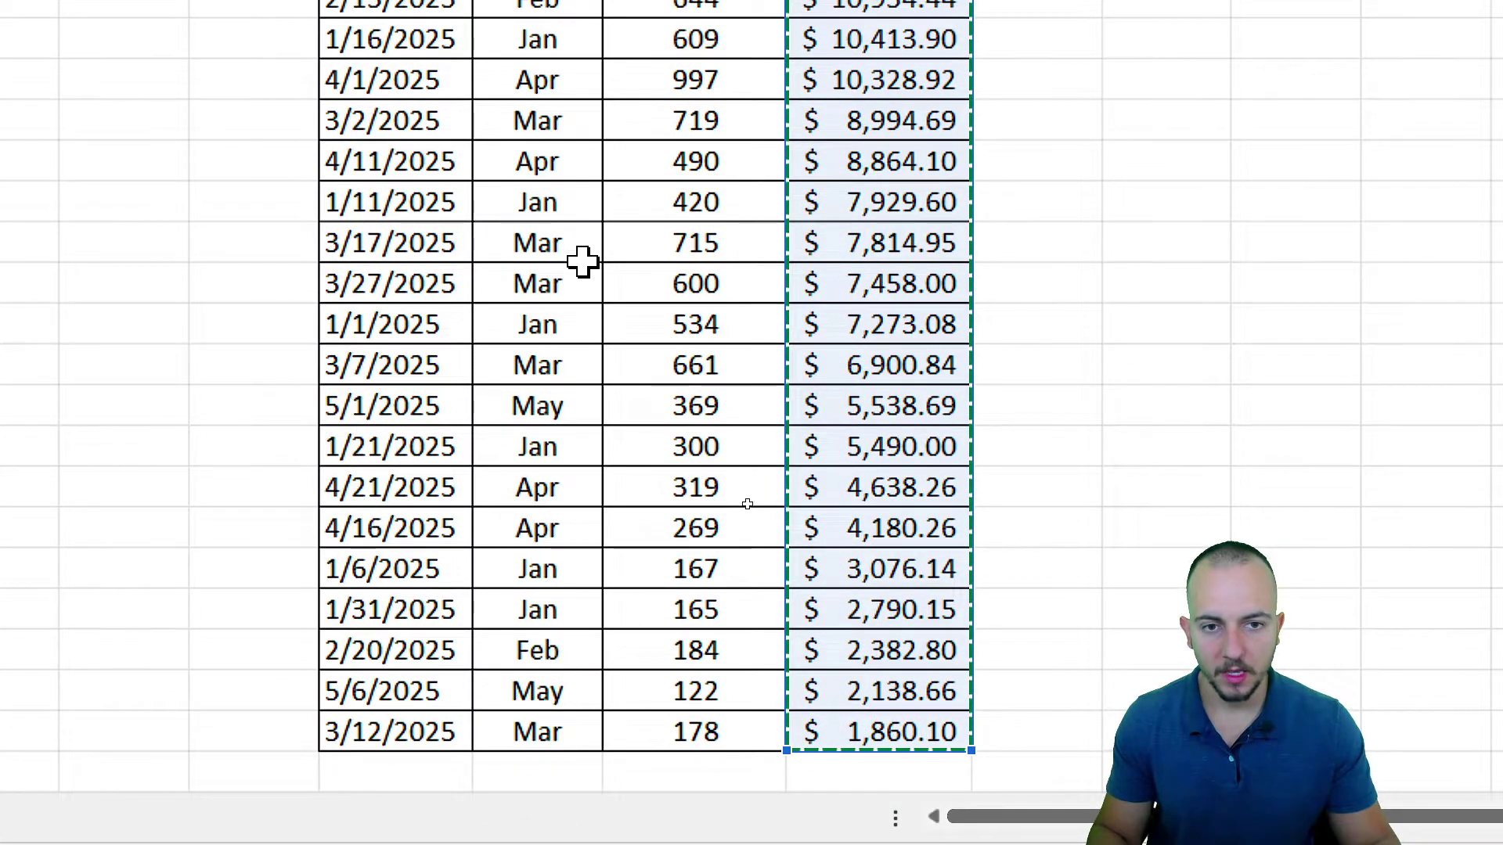
{"action": "key", "text": "Return"}
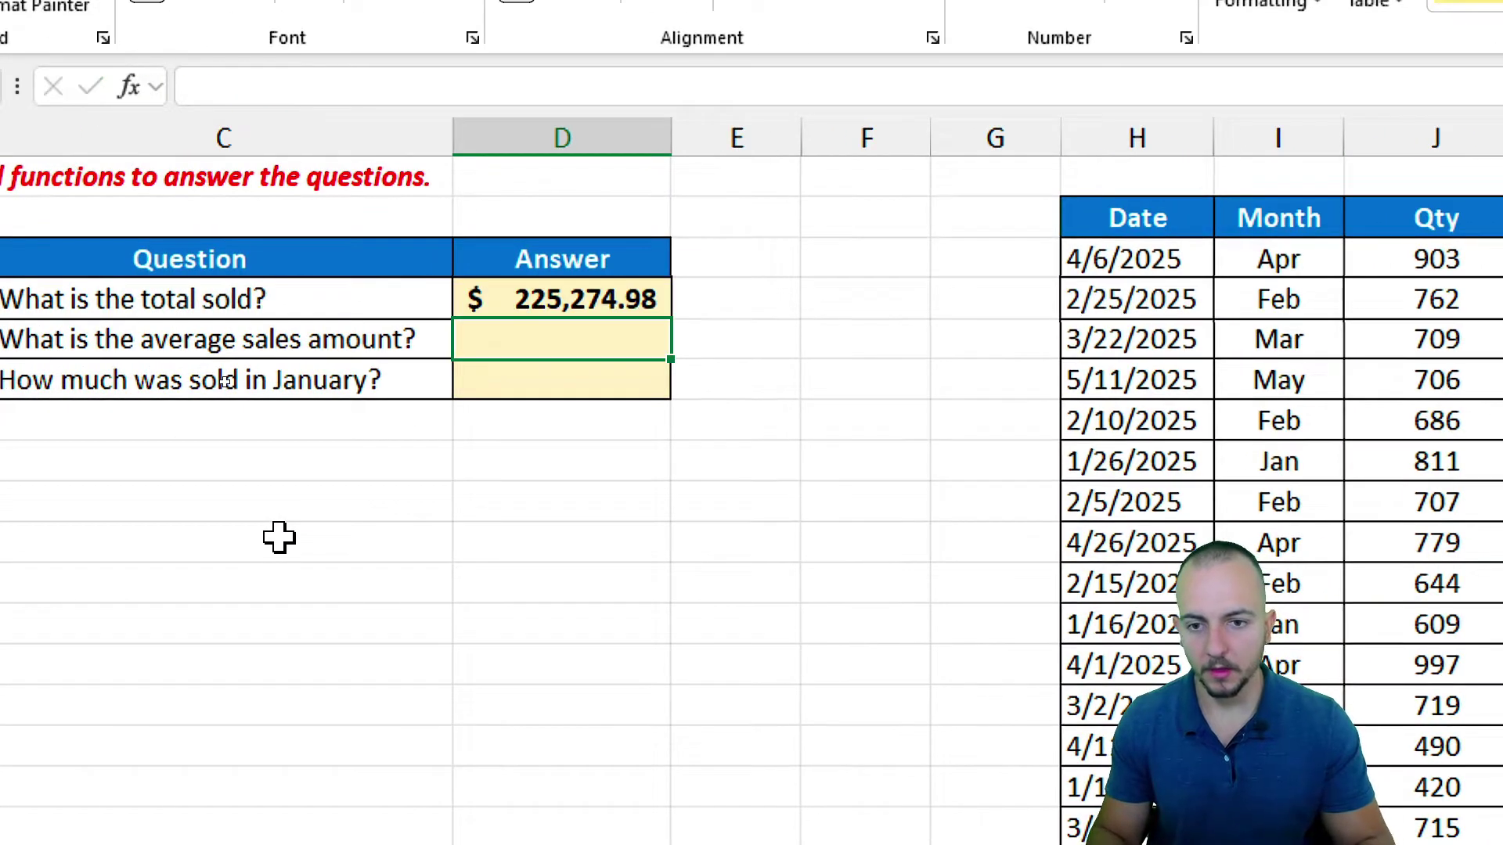
{"action": "left_click", "coordinate": [544, 304]}
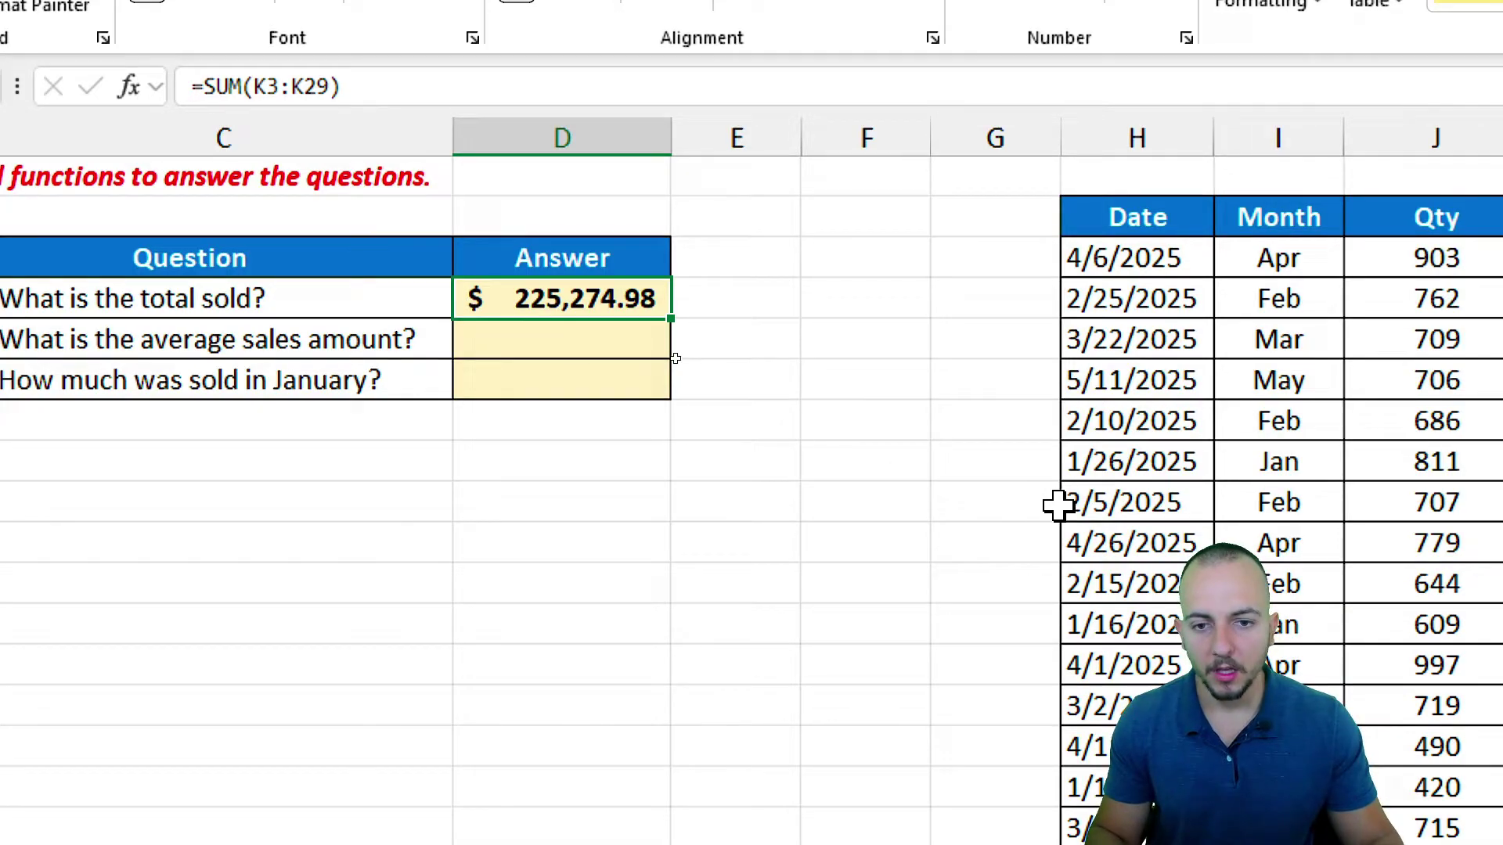
Test the Q1 formula by setting the 5/11/2025 total in K6 to 99999, and check the answer in D4
{"action": "left_click", "coordinate": [877, 384]}
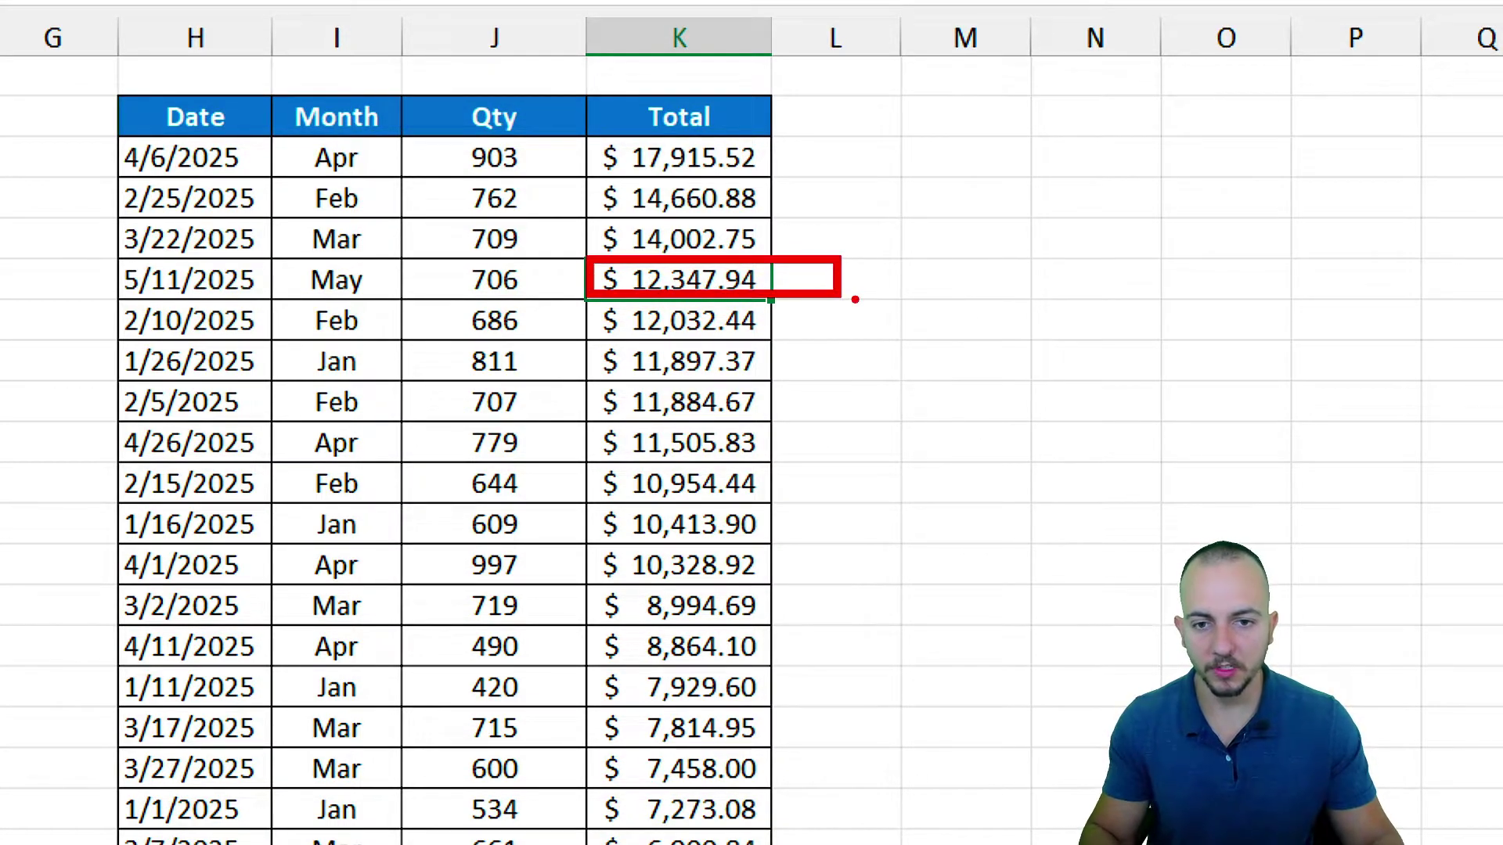
{"action": "type", "text": "999"}
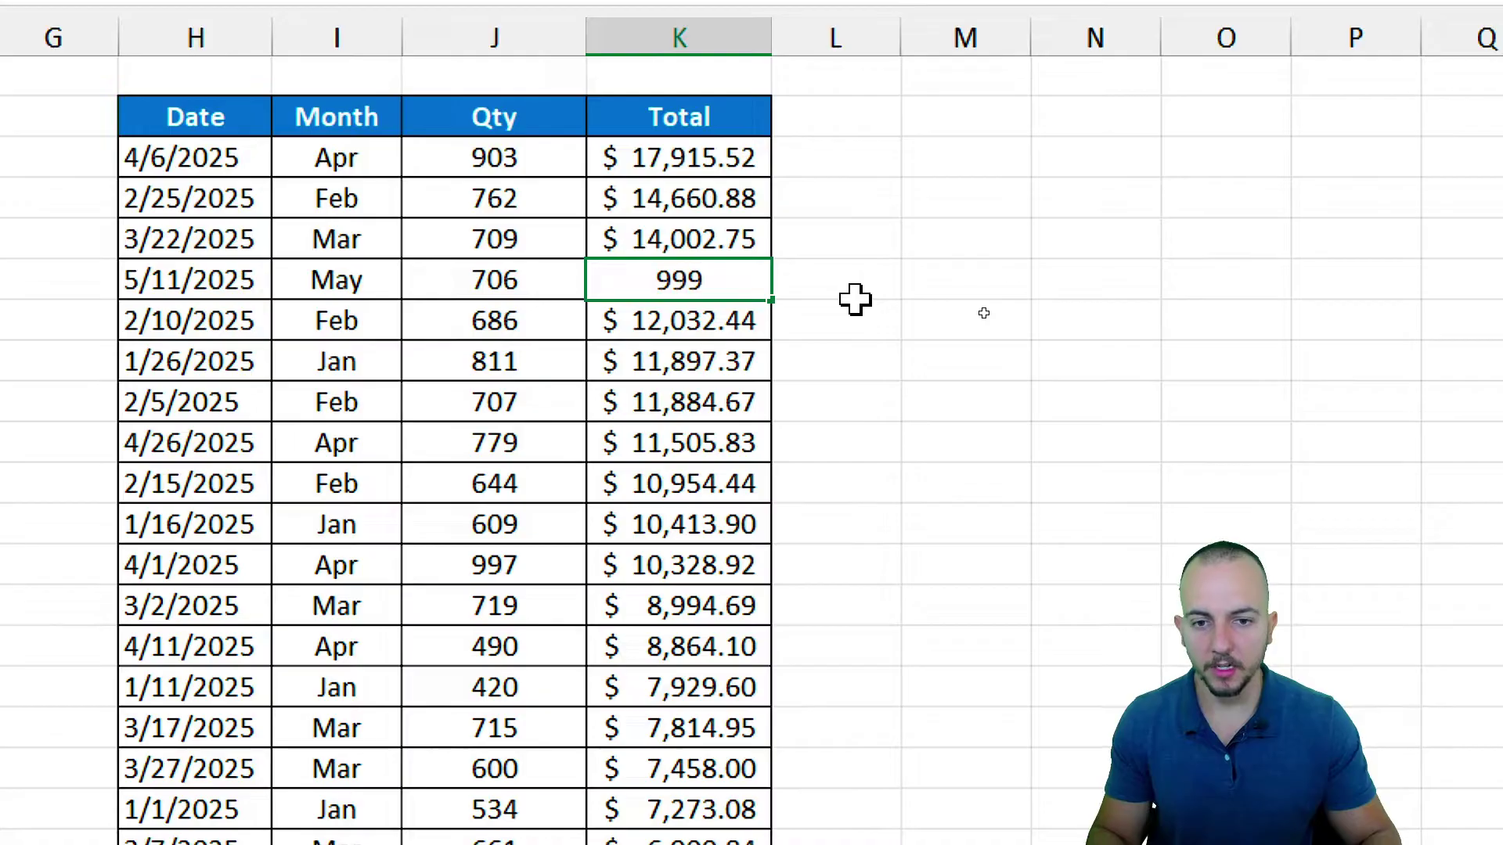
{"action": "type", "text": "99"}
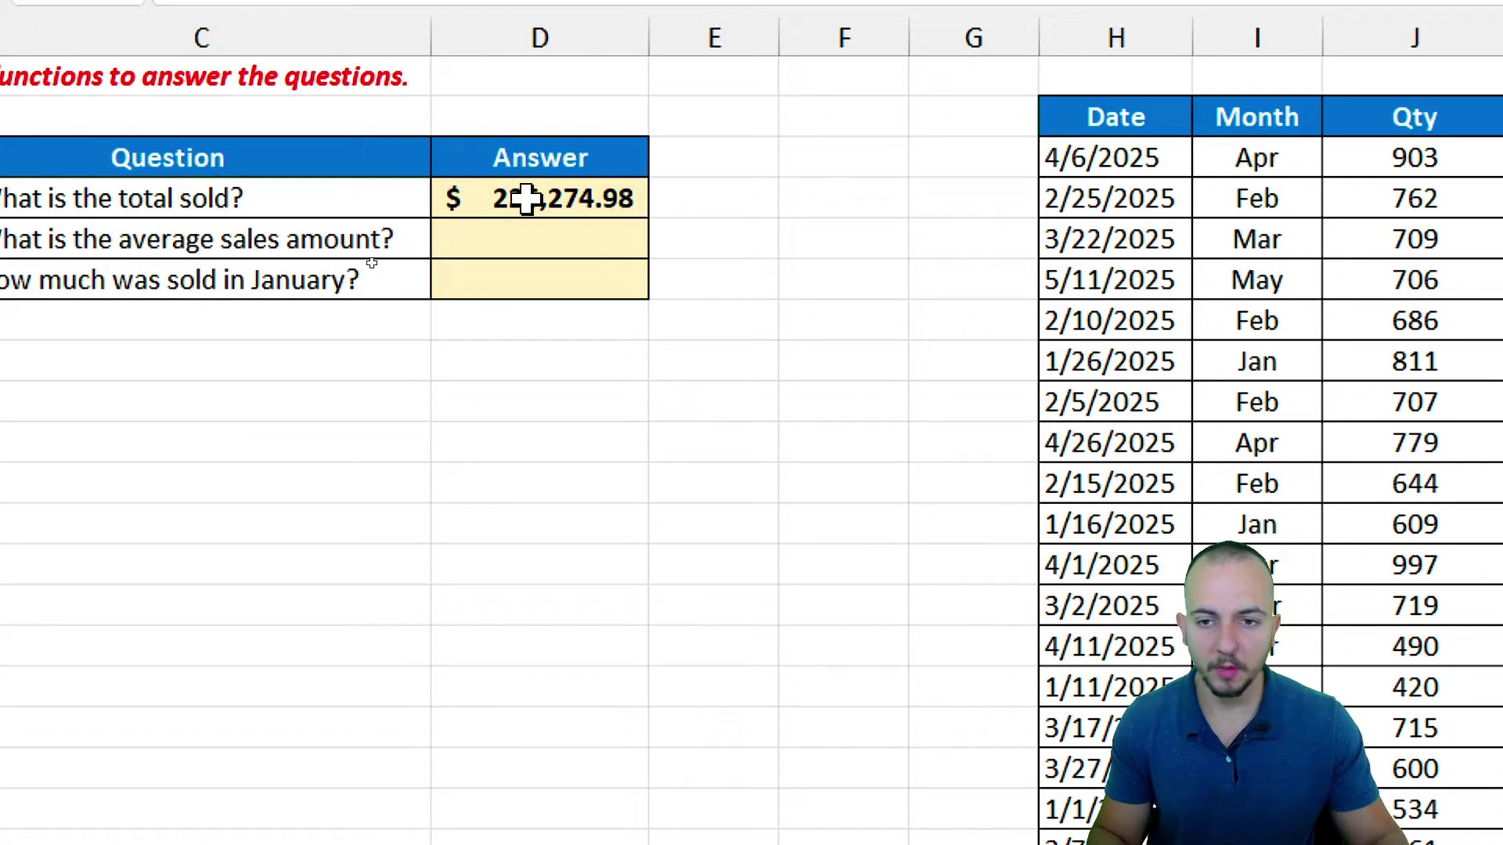
{"action": "key", "text": "Return"}
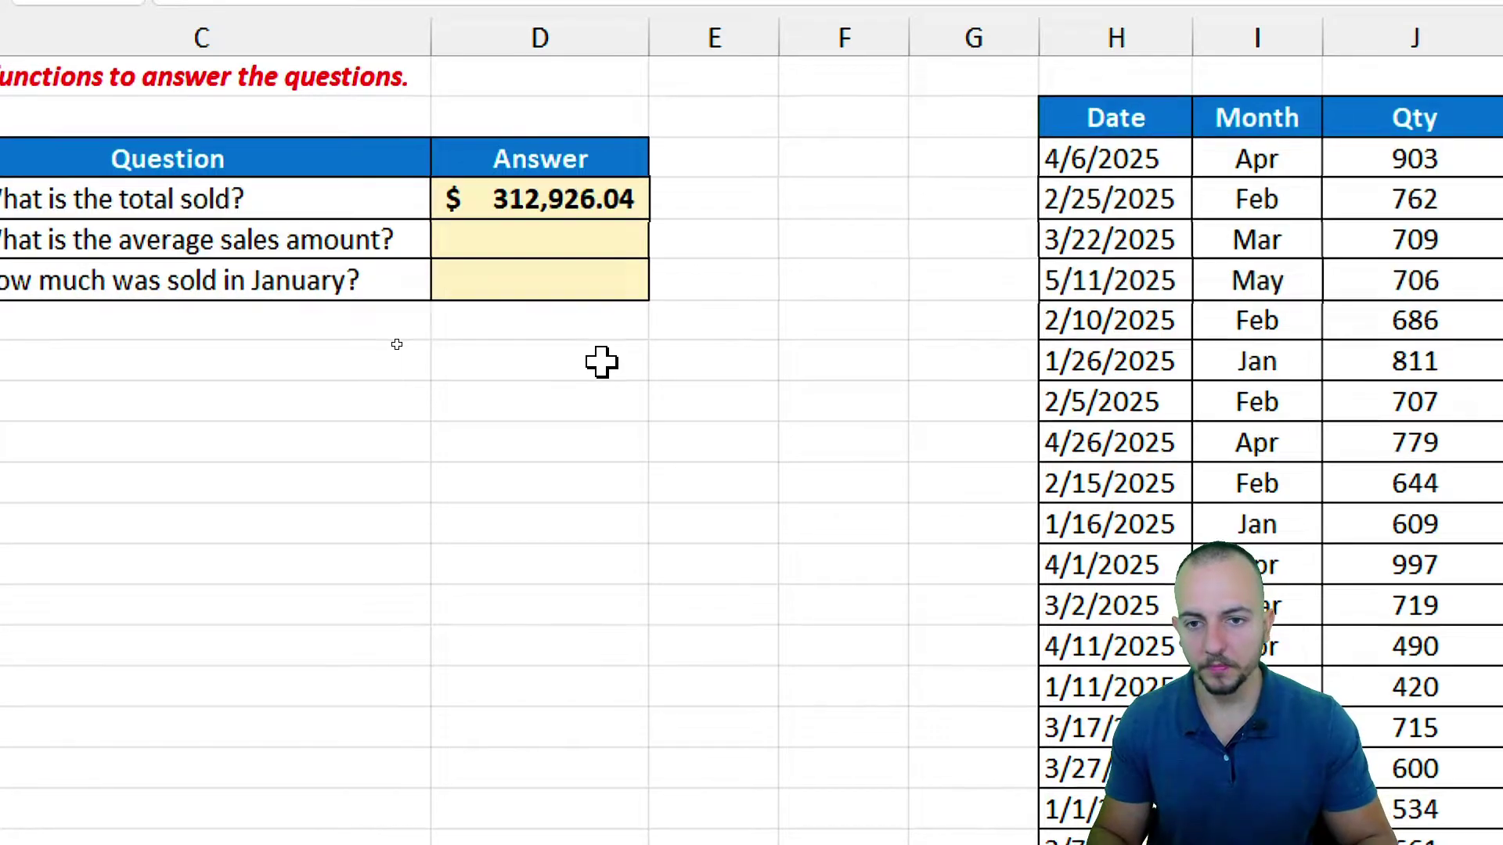
{"action": "left_click", "coordinate": [617, 198]}
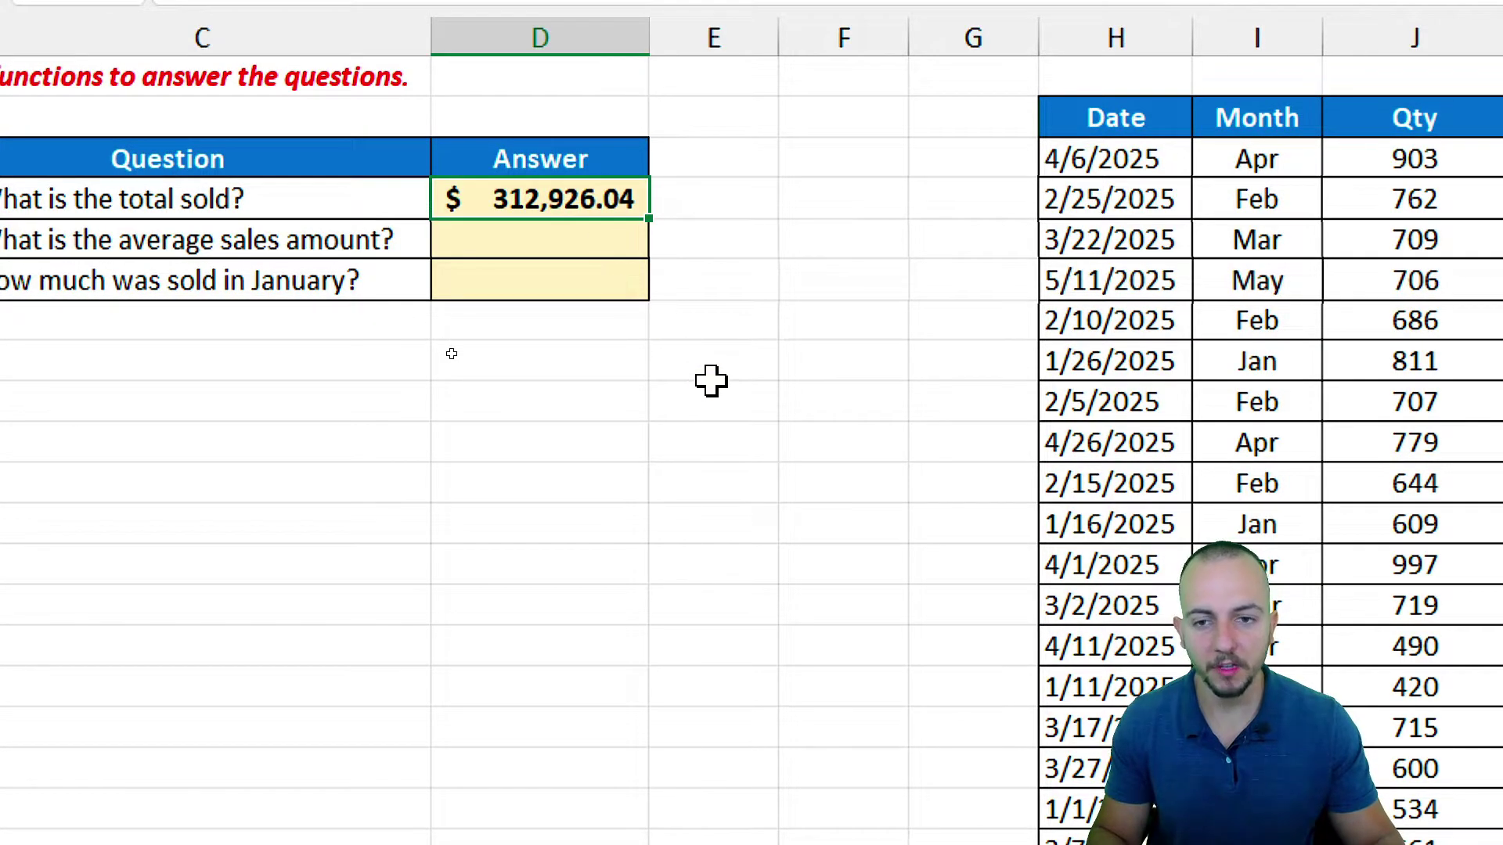
Undo the test change to the 5/11/2025 total in K6
{"action": "scroll", "coordinate": [1315, 403], "scroll_direction": "right", "scroll_amount": 3}
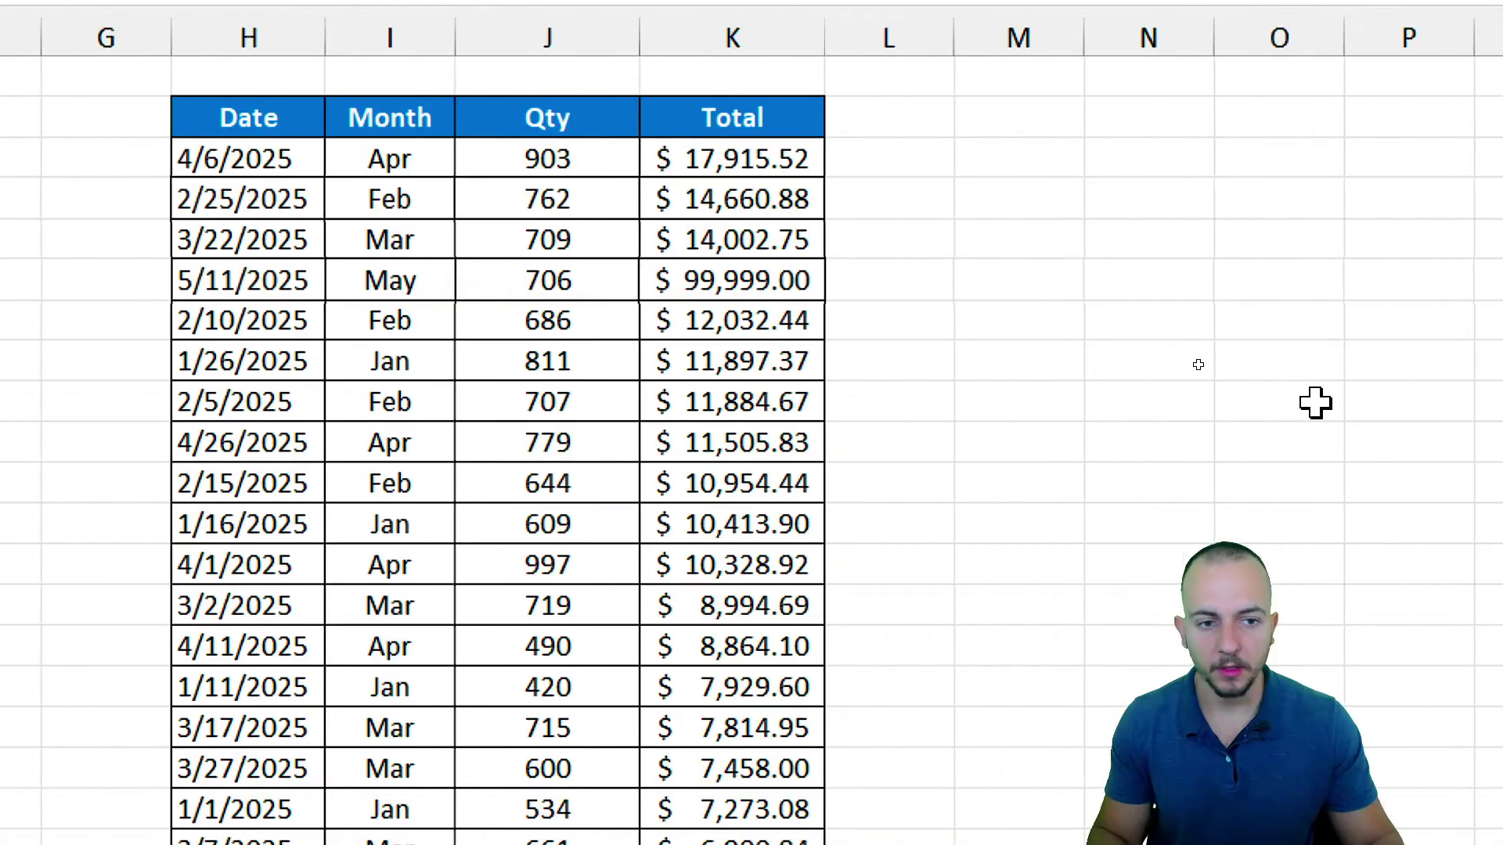
{"action": "left_click", "coordinate": [712, 291]}
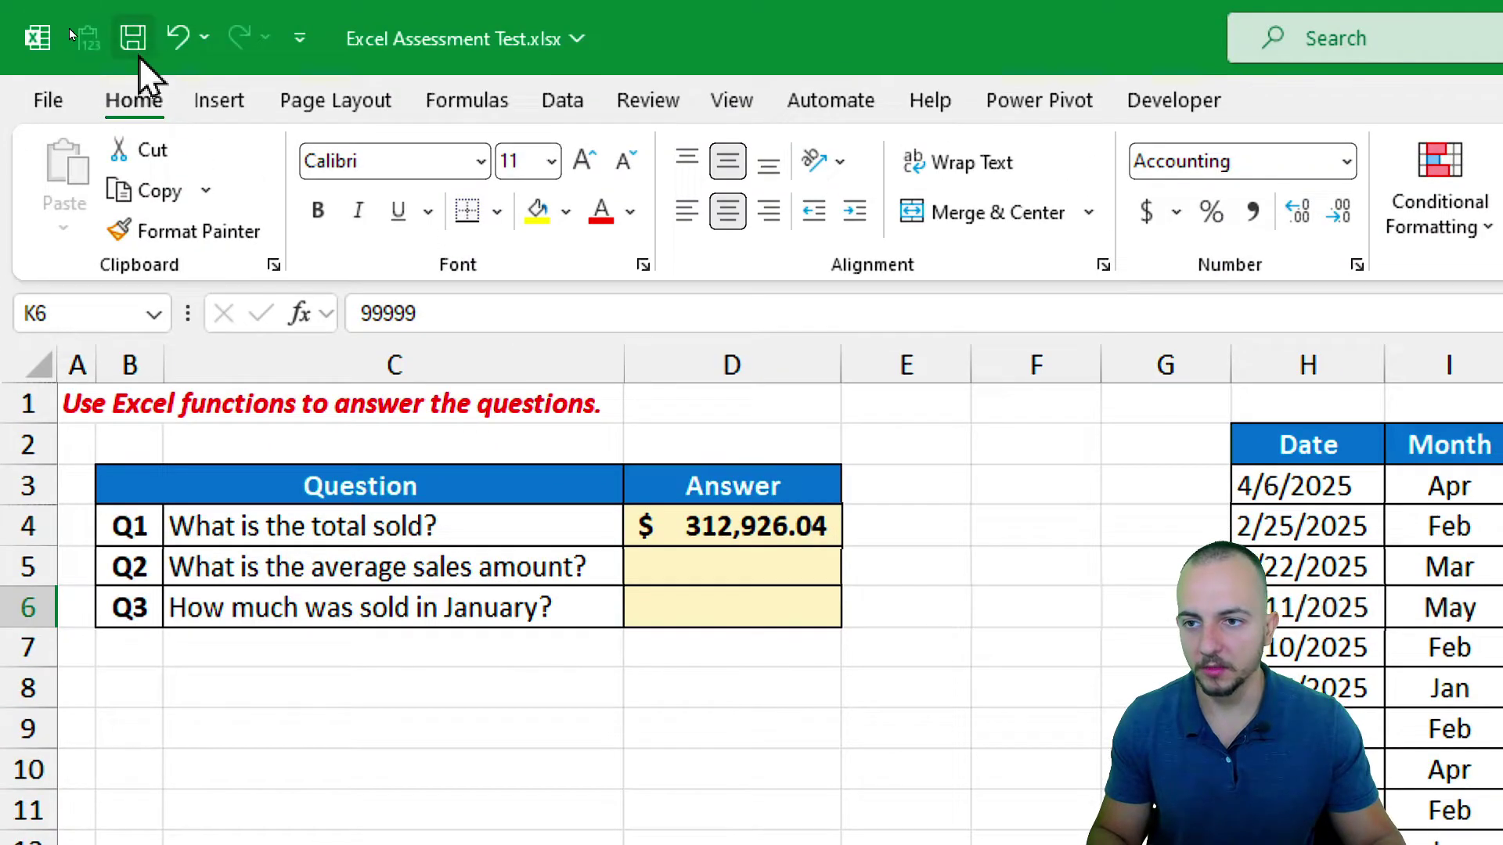
{"action": "left_click", "coordinate": [181, 39]}
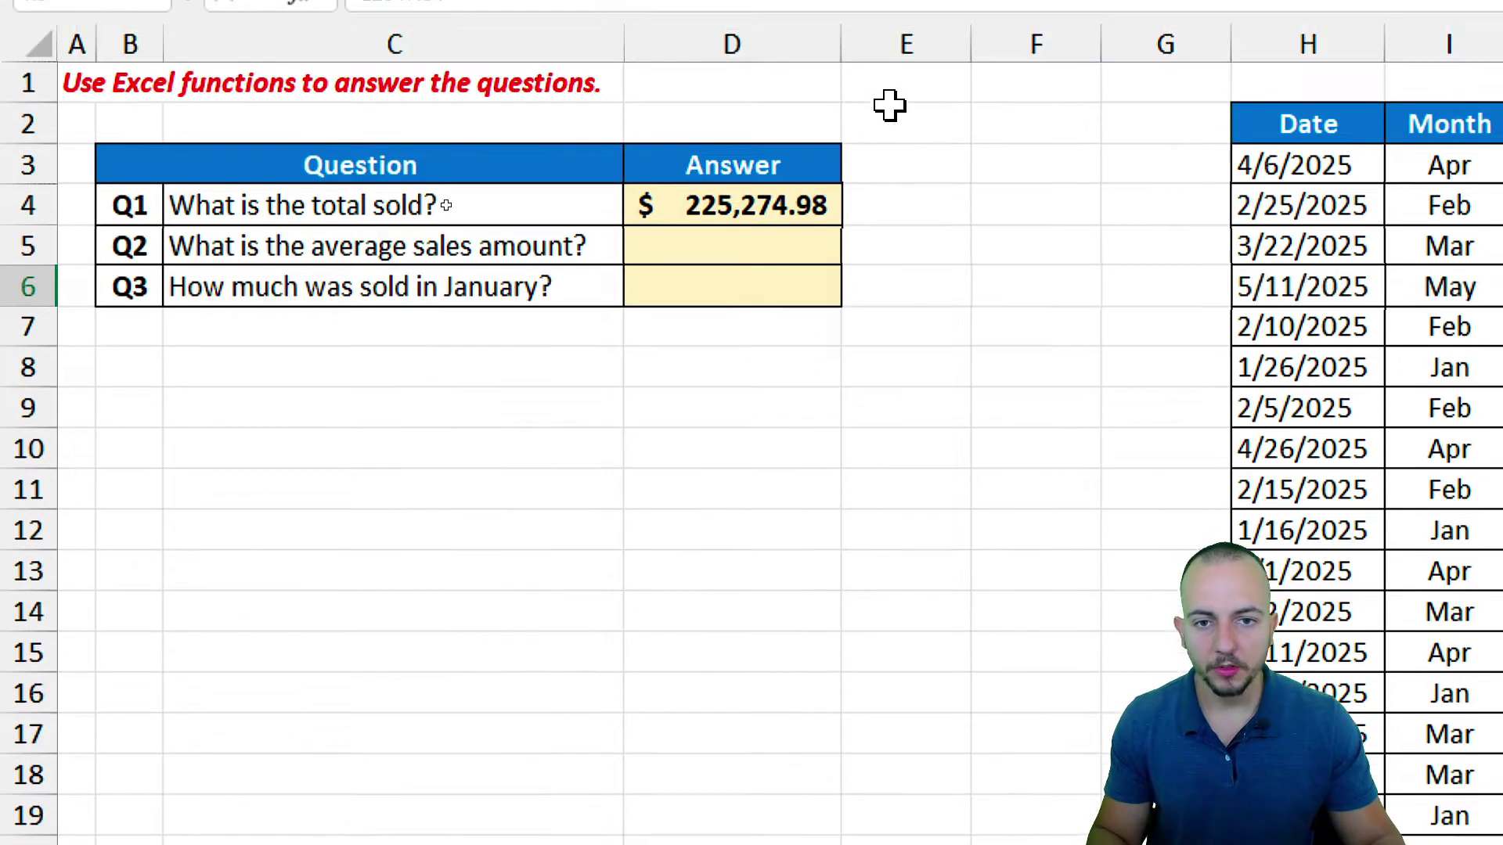
Replace the Q1 formula in D4 with a SUM over the entire Total column, K:K
{"action": "left_click", "coordinate": [775, 168]}
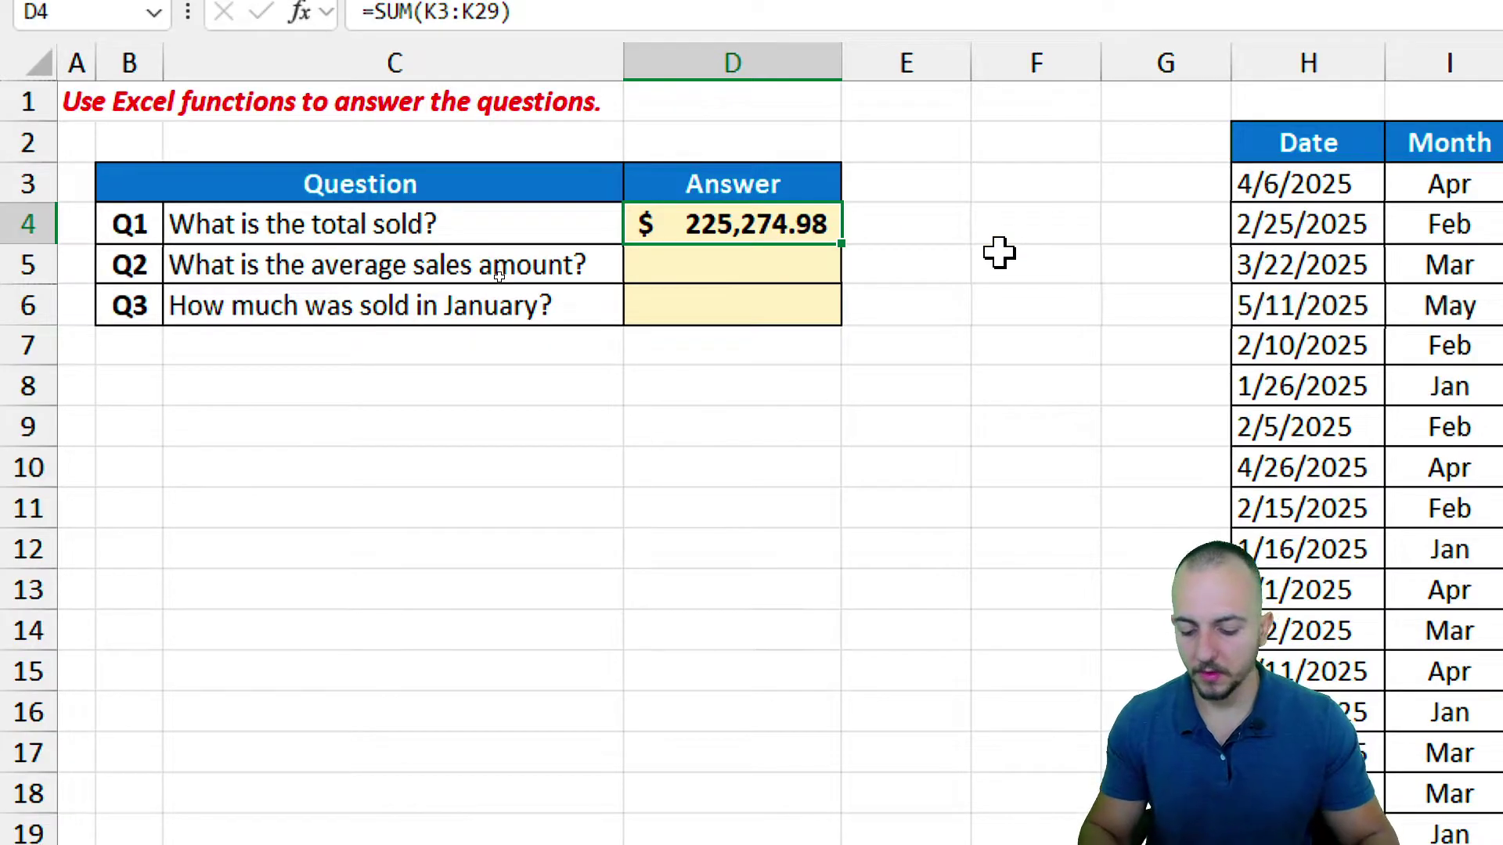
{"action": "type", "text": "=sum"}
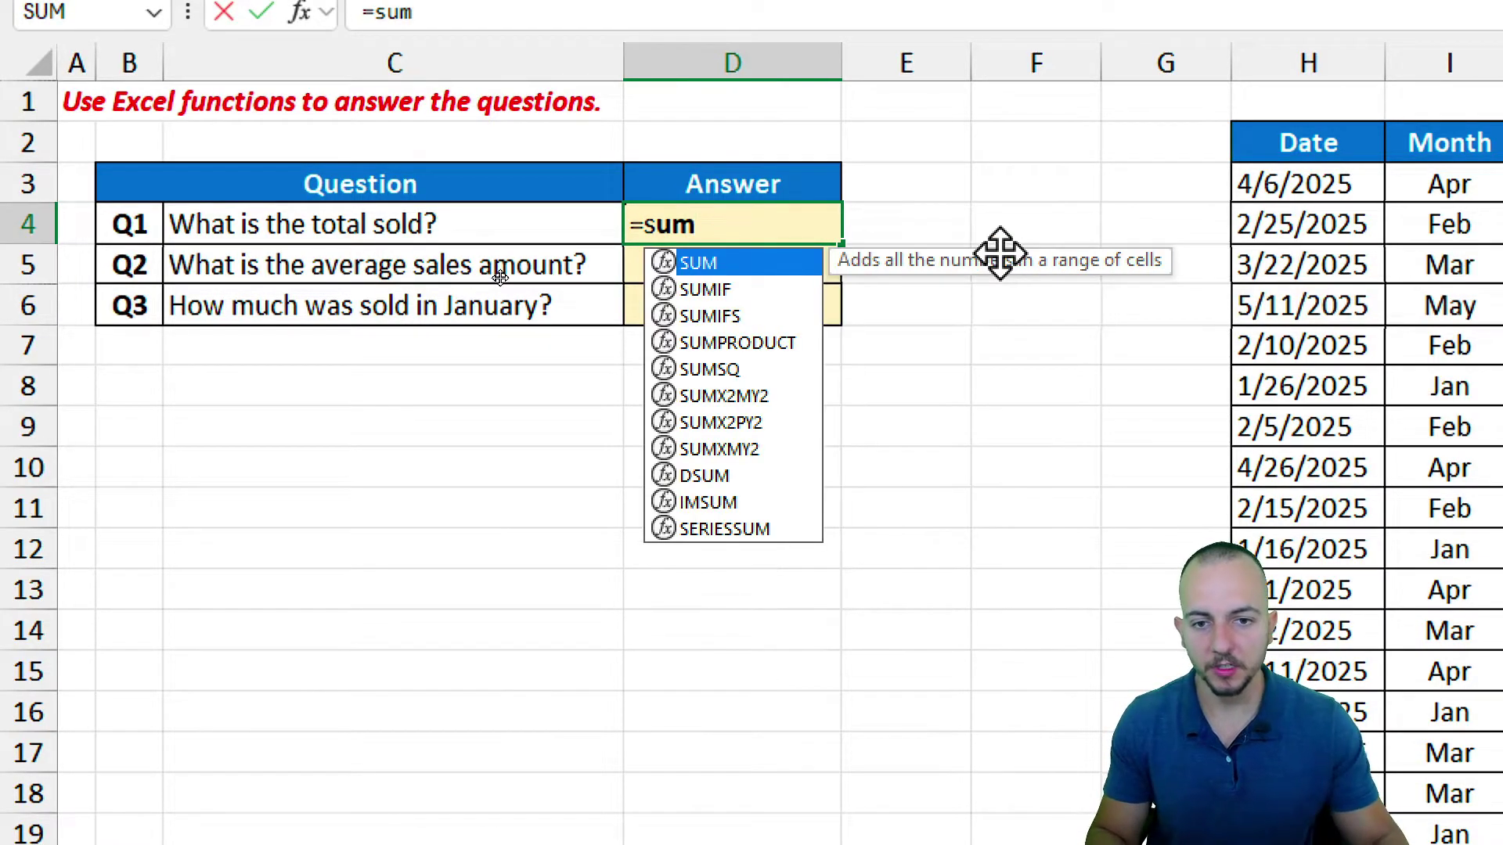
{"action": "double_click", "coordinate": [743, 259]}
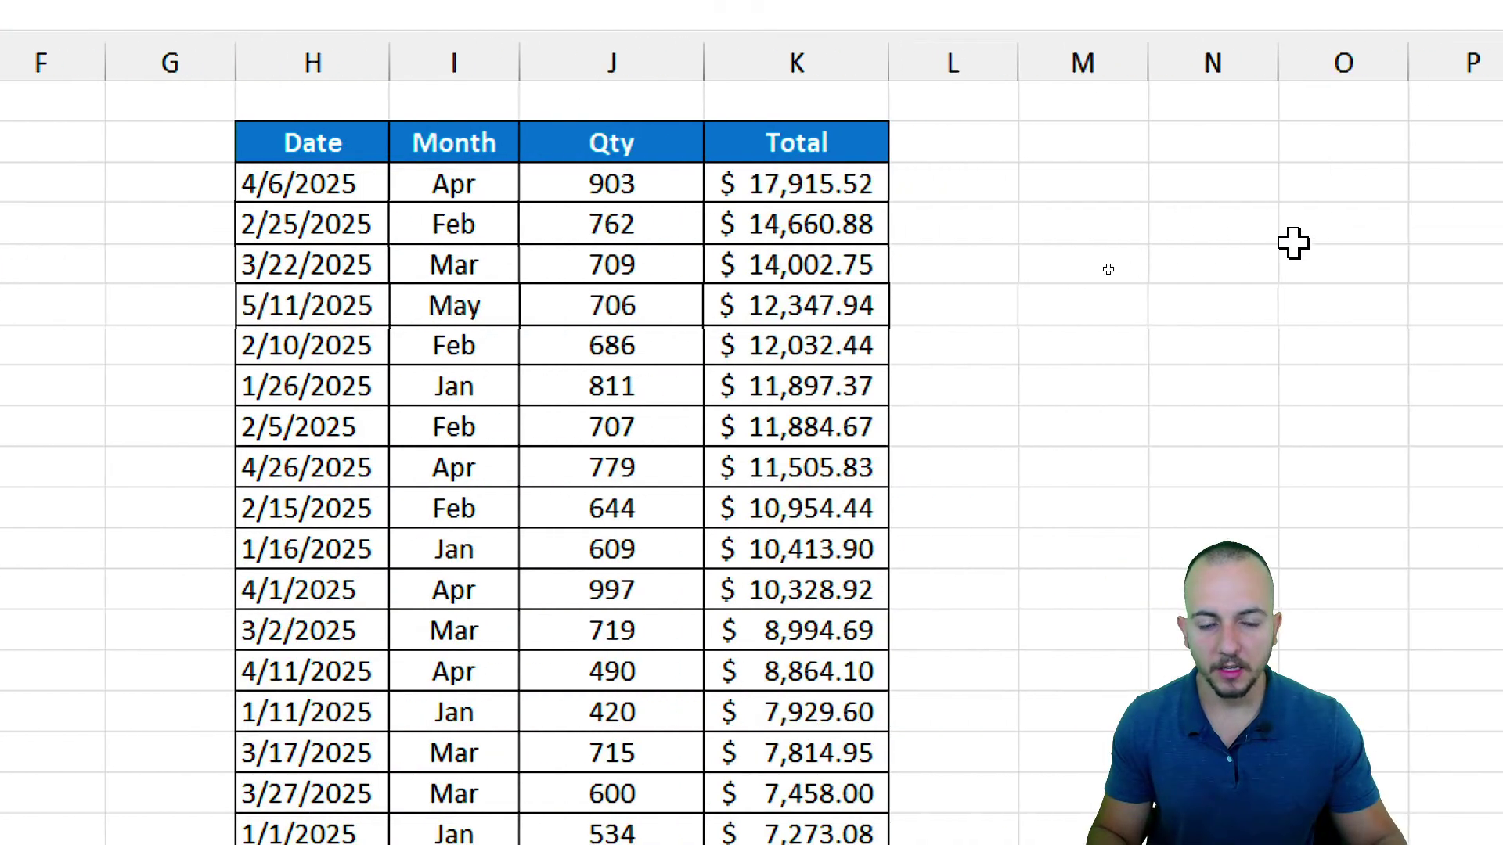
{"action": "left_click_drag", "start_coordinate": [814, 184], "coordinate": [789, 411]}
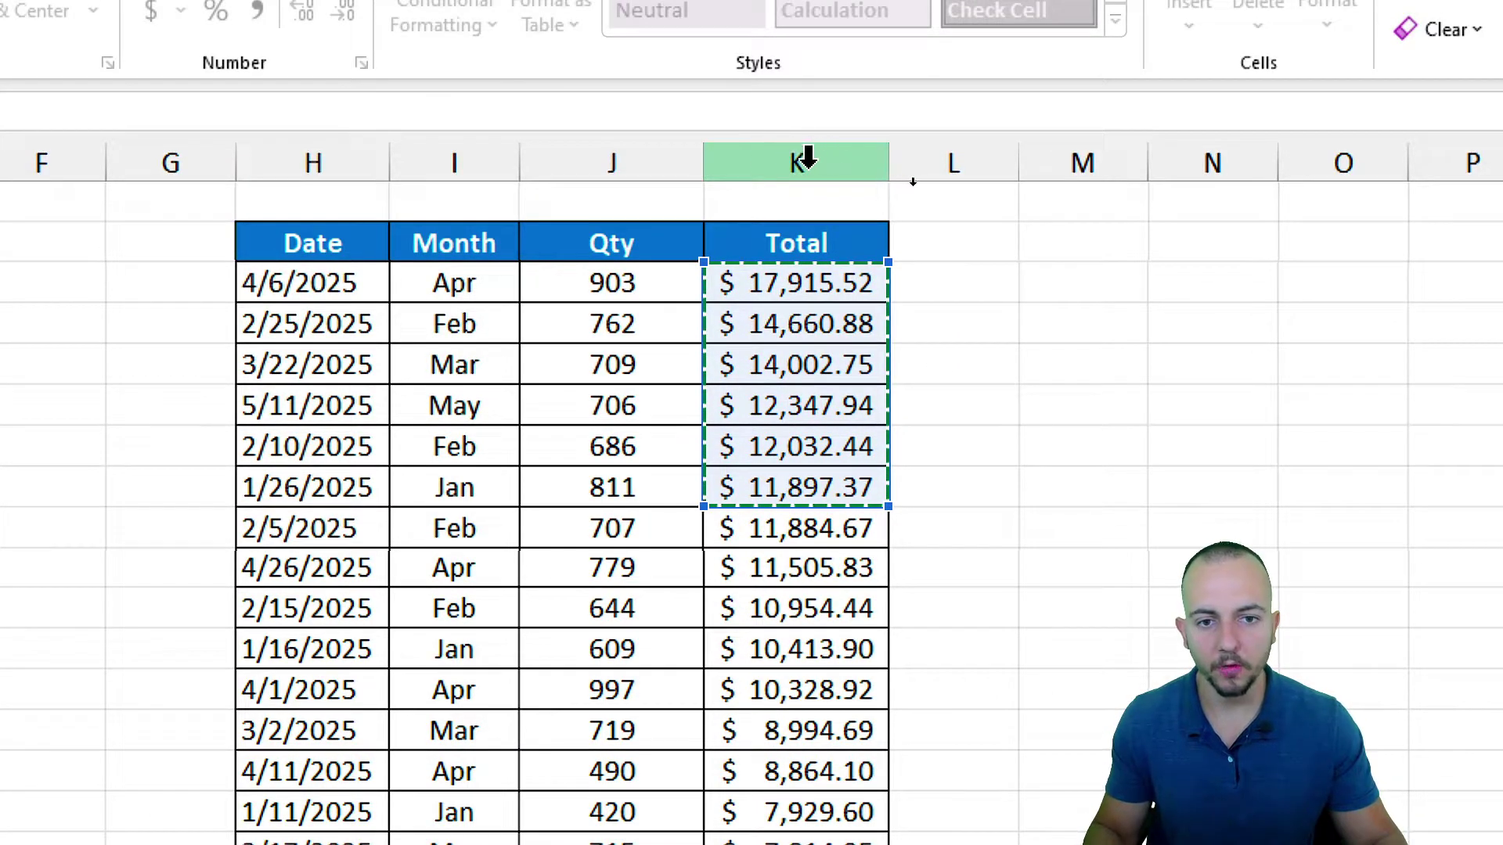
{"action": "left_click", "coordinate": [807, 160]}
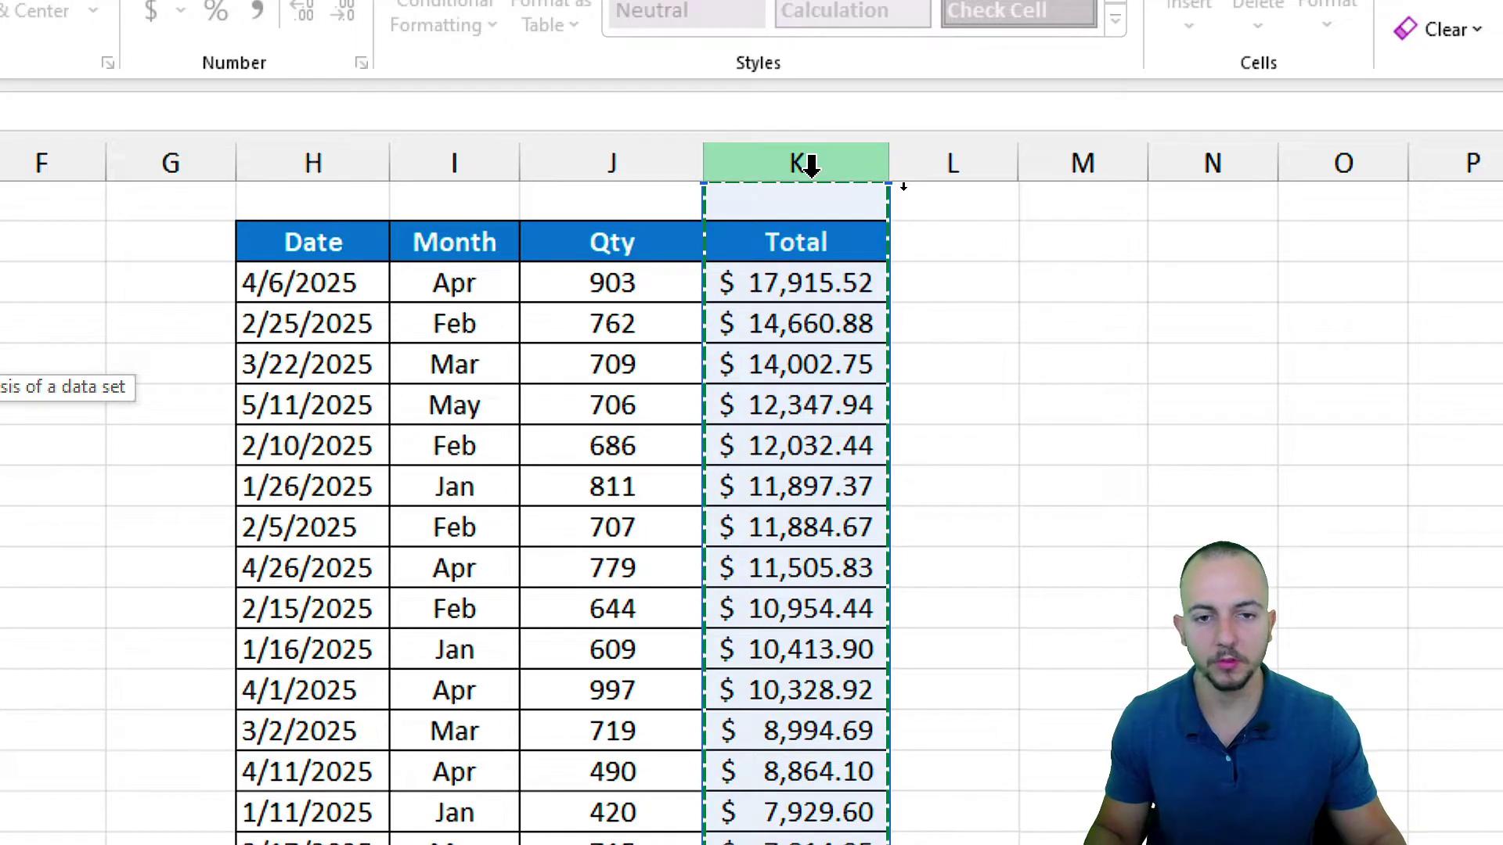
{"action": "scroll", "coordinate": [861, 418], "scroll_direction": "down", "scroll_amount": 6}
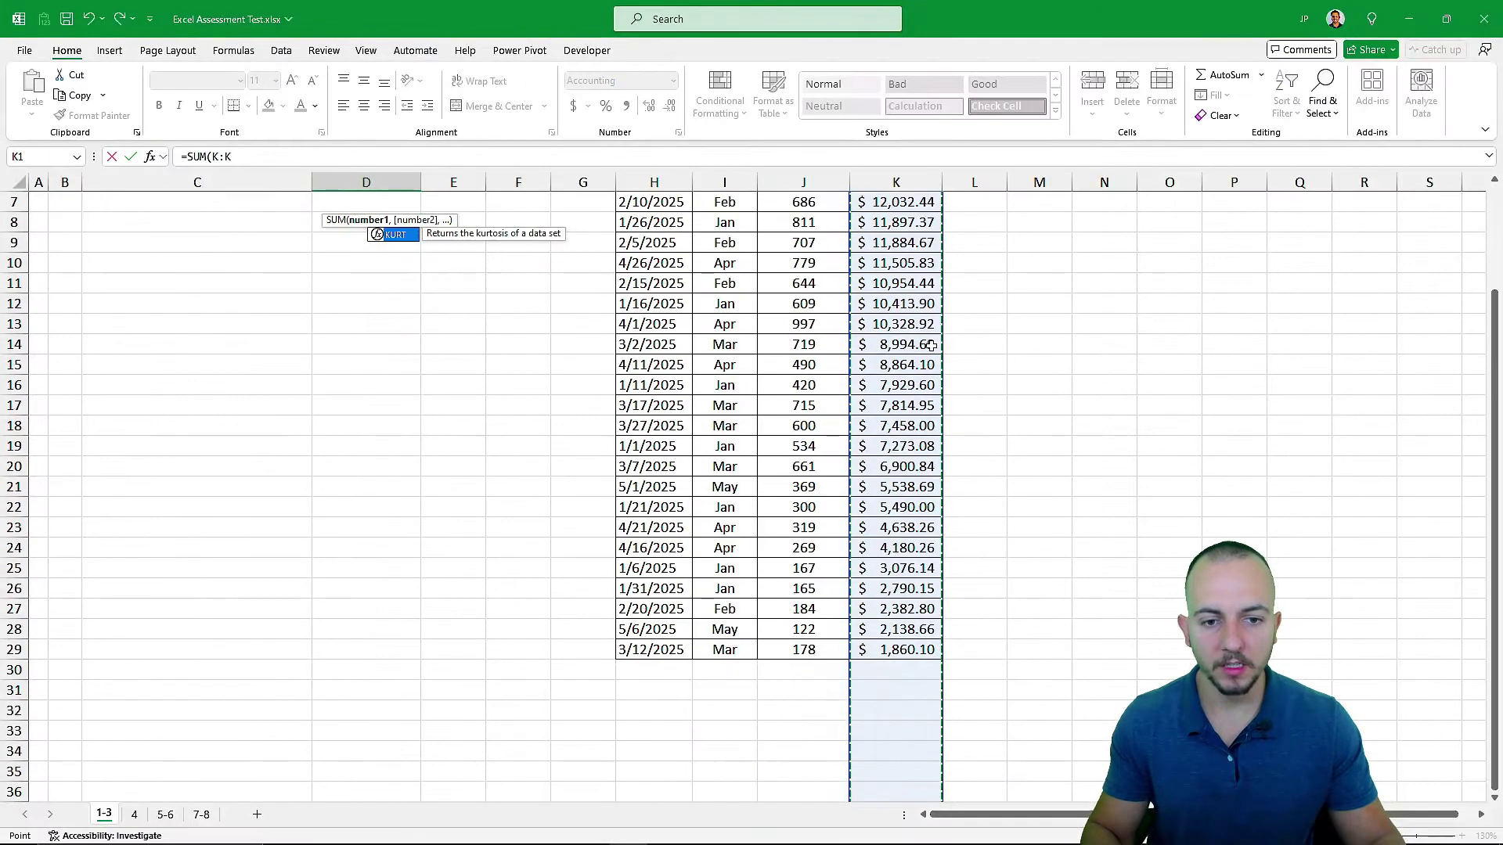
{"action": "scroll", "coordinate": [861, 419], "scroll_direction": "up", "scroll_amount": 7}
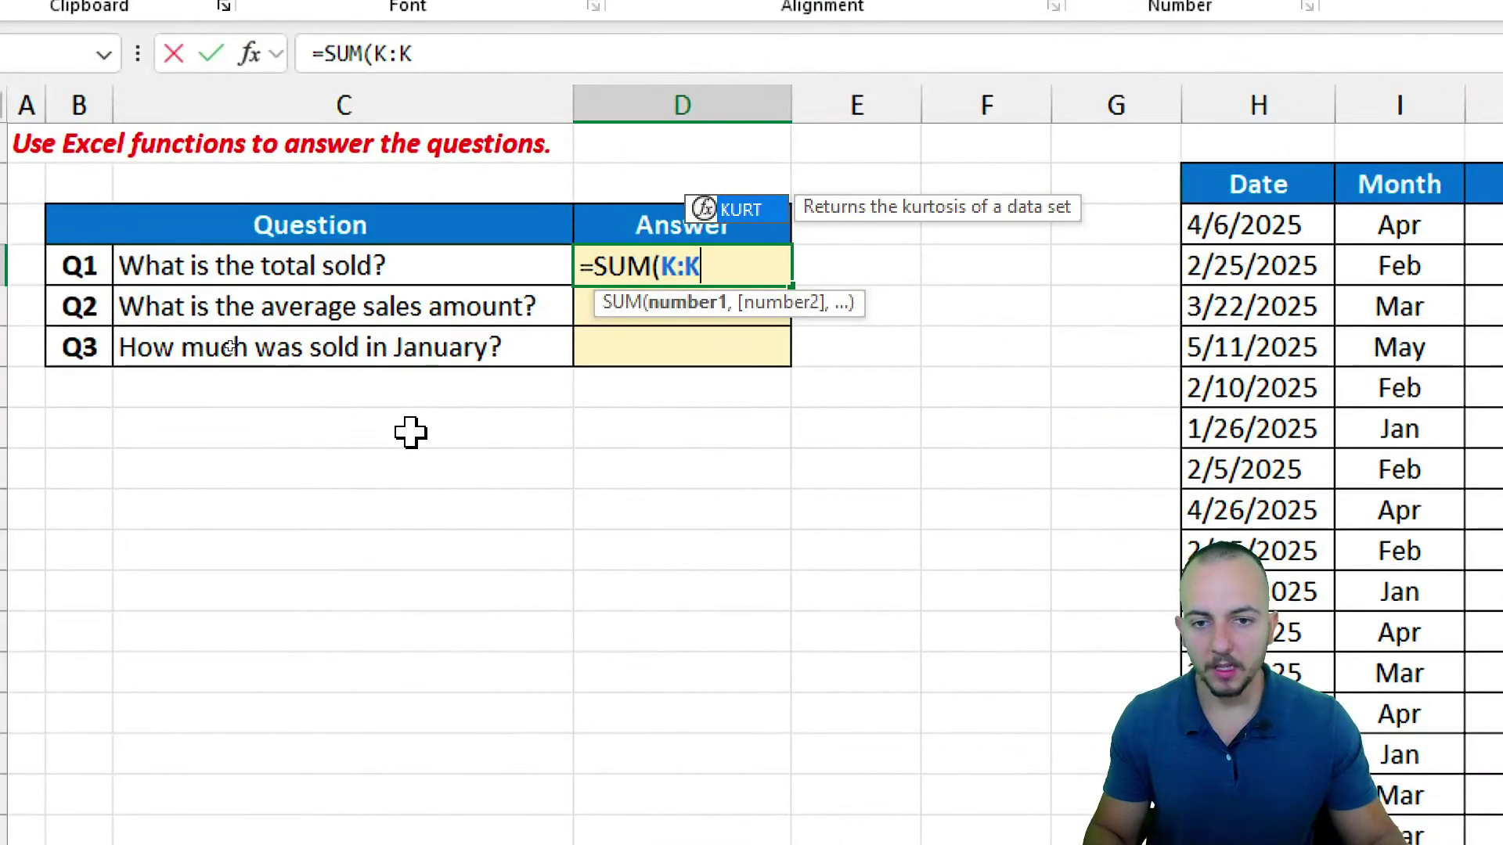
{"action": "key", "text": "Return"}
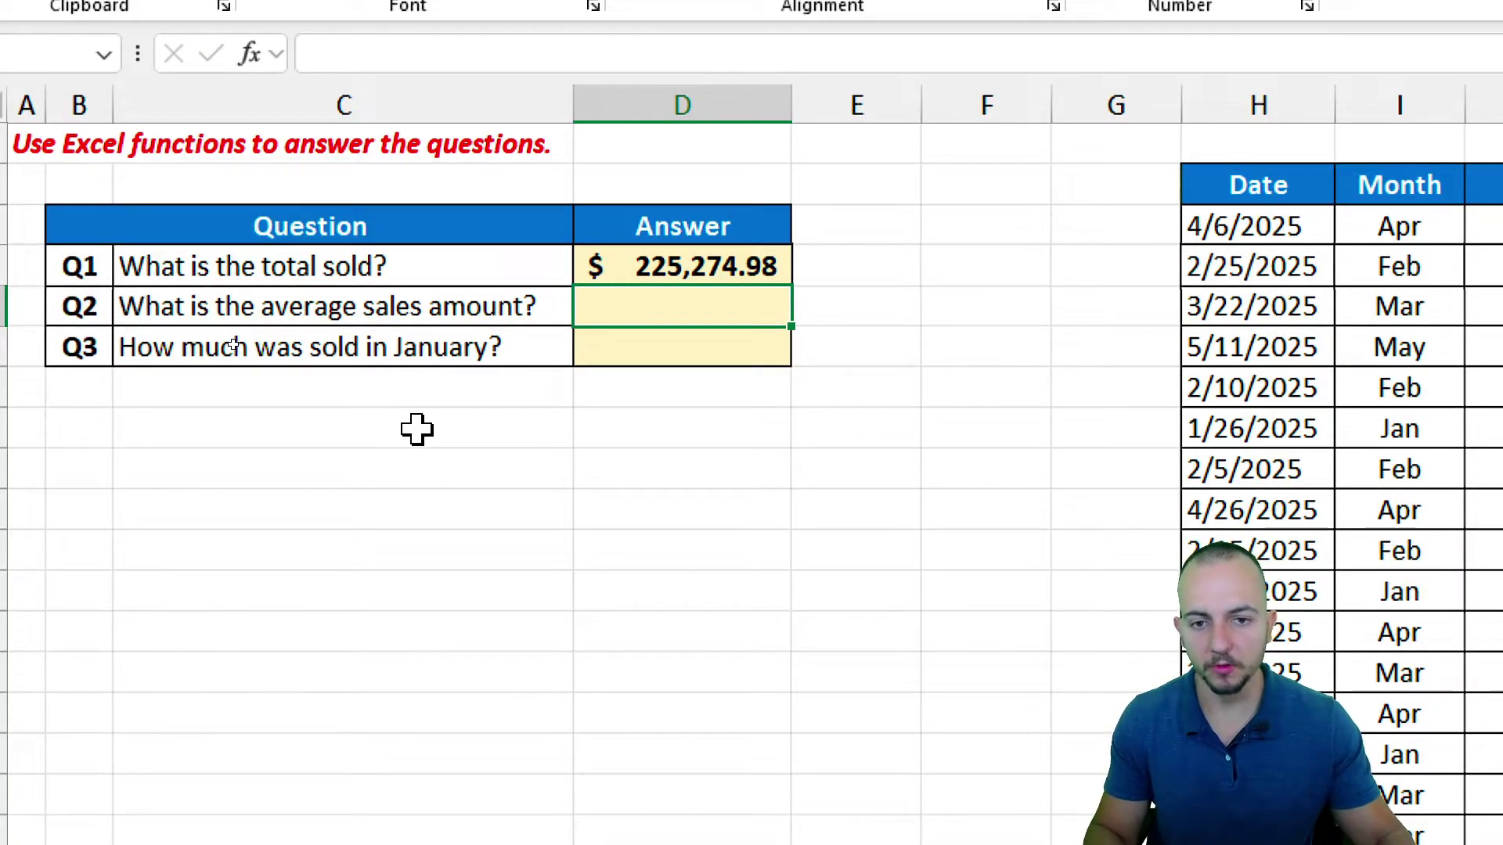
Enter a SUM formula over the Total values in K3:K29 in D5 as a starting point for the Q2 average
{"action": "left_click", "coordinate": [5, 305]}
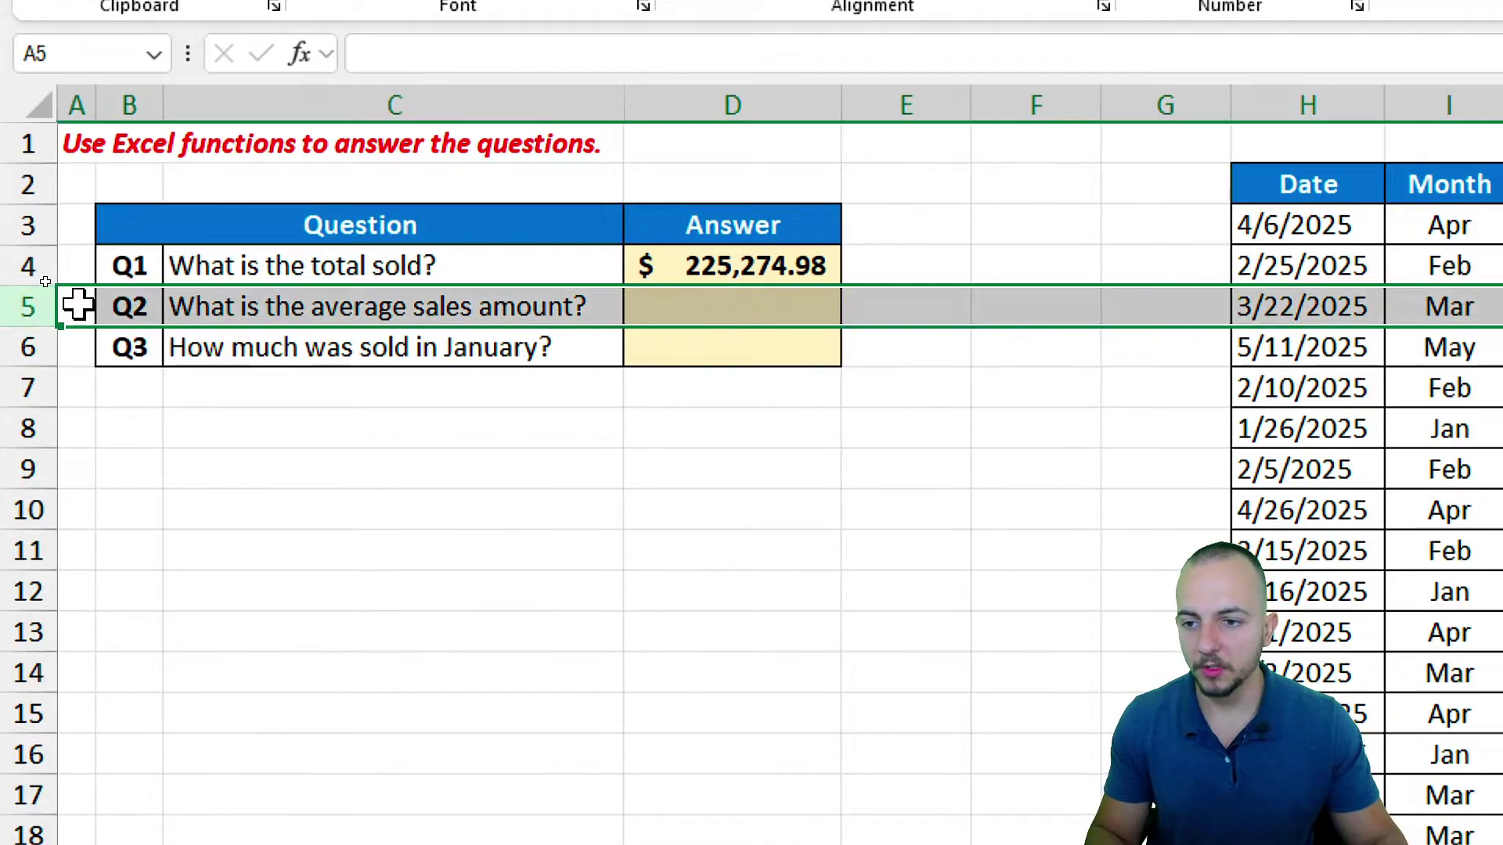
{"action": "left_click", "coordinate": [87, 306]}
{"action": "left_click", "coordinate": [267, 308]}
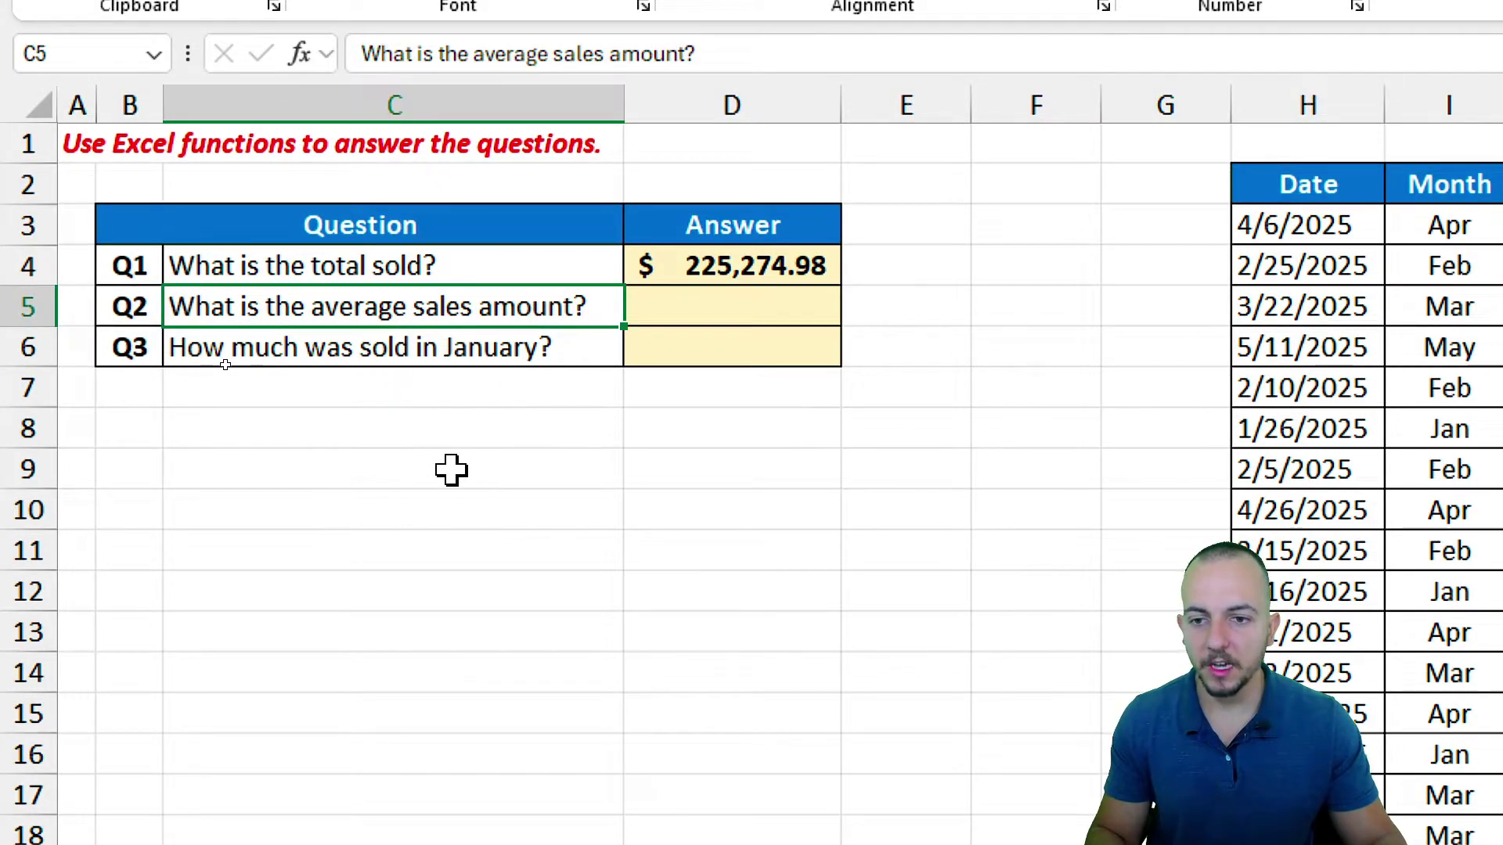
{"action": "left_click", "coordinate": [669, 307]}
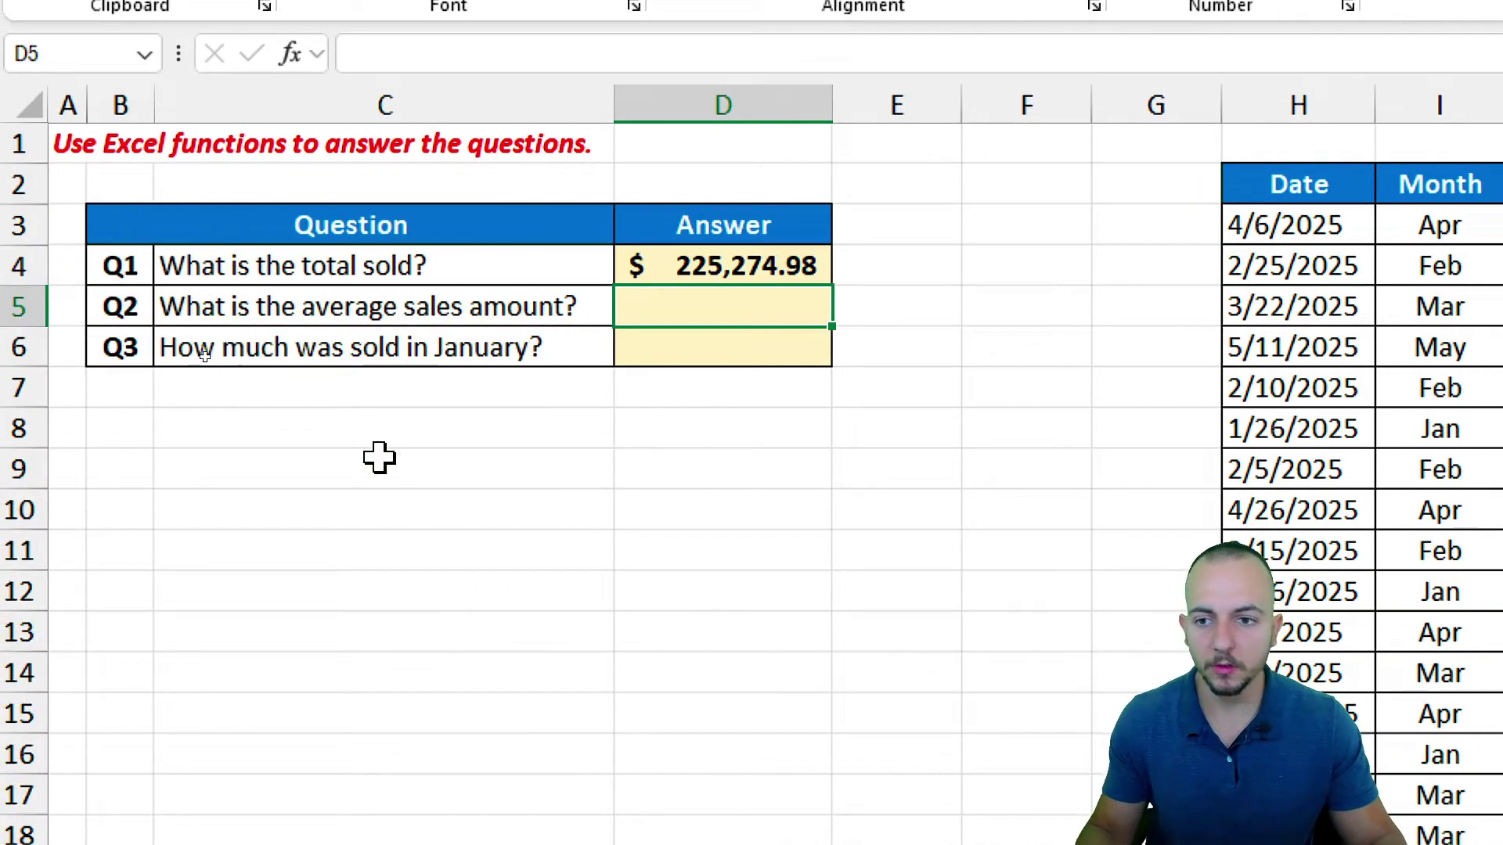
{"action": "type", "text": "="}
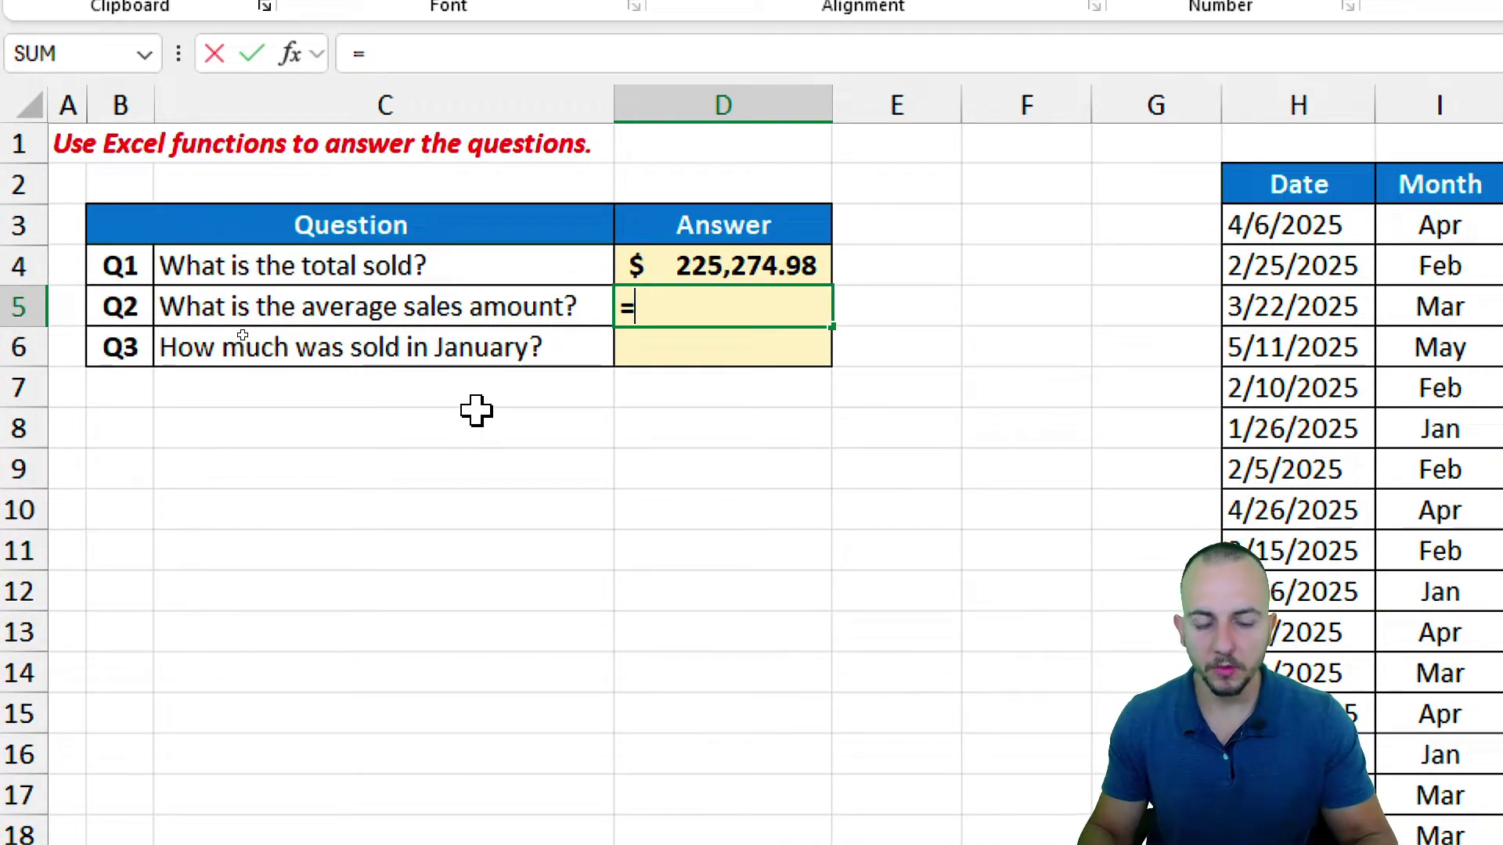
{"action": "type", "text": "sum"}
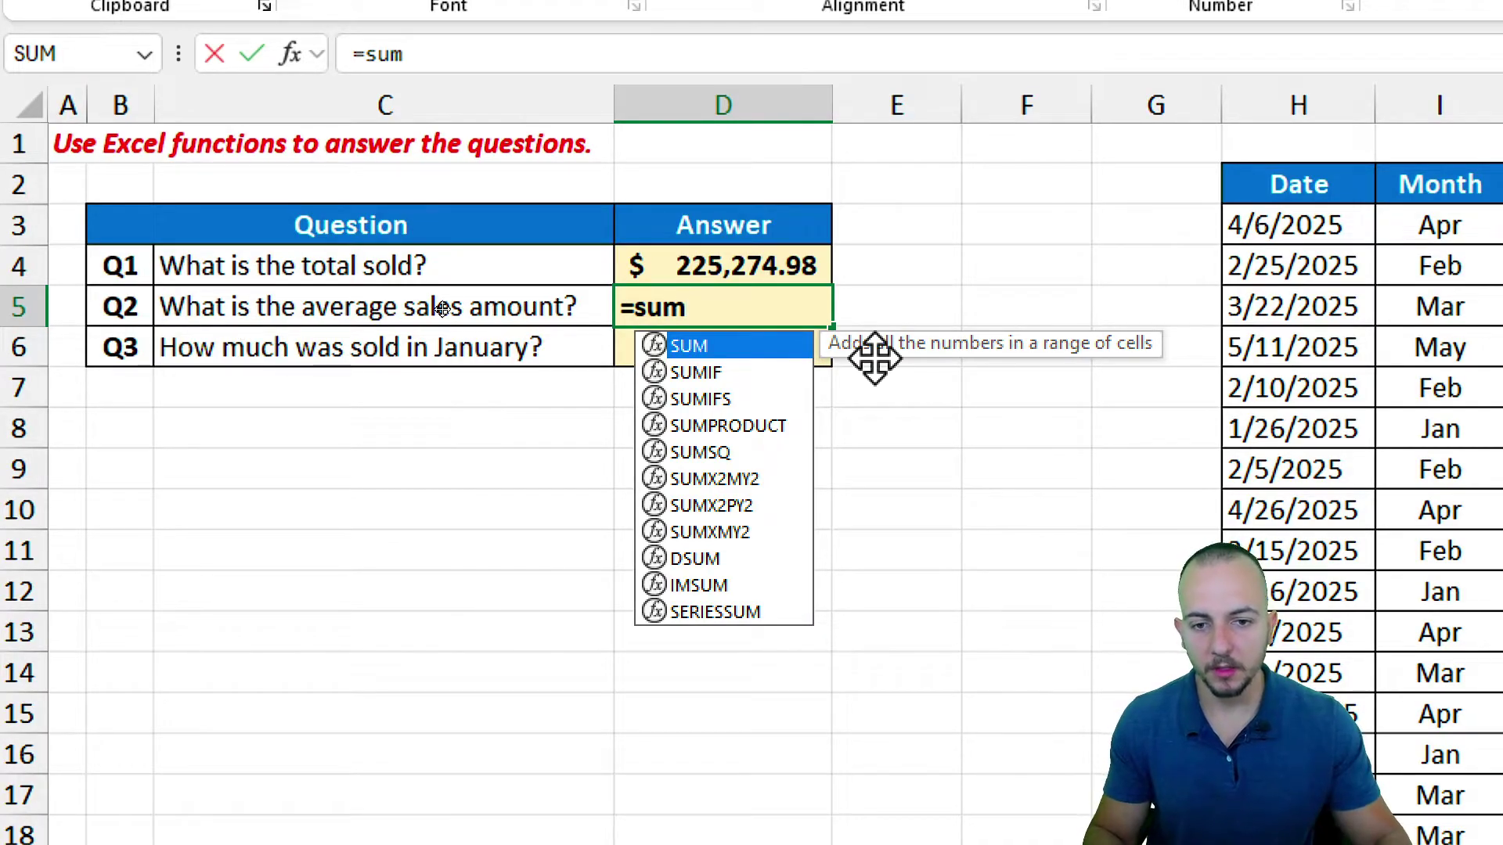
{"action": "key", "text": "Tab"}
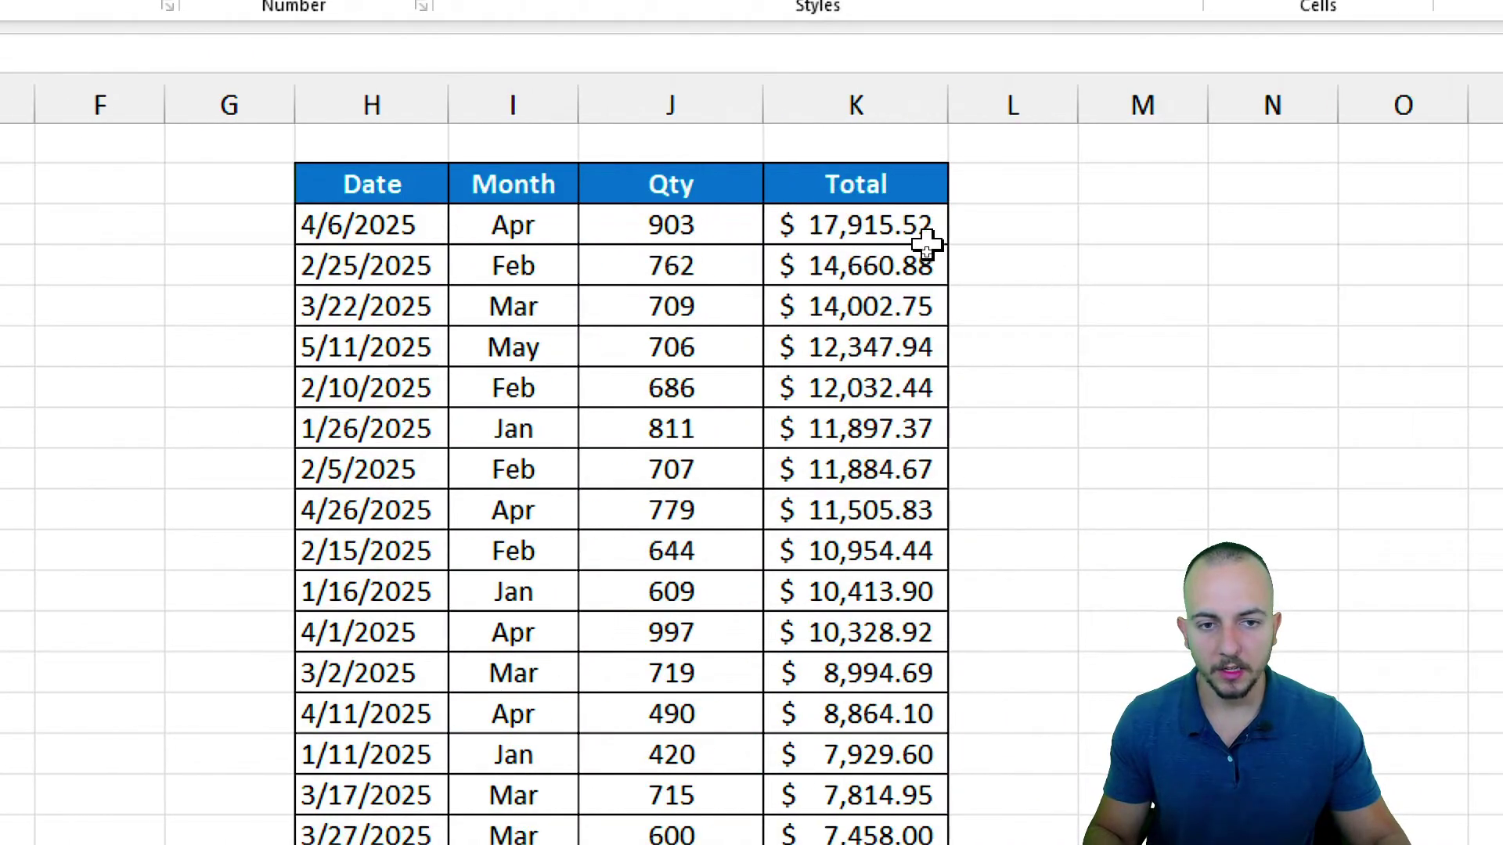
{"action": "left_click_drag", "start_coordinate": [1212, 235], "coordinate": [832, 827]}
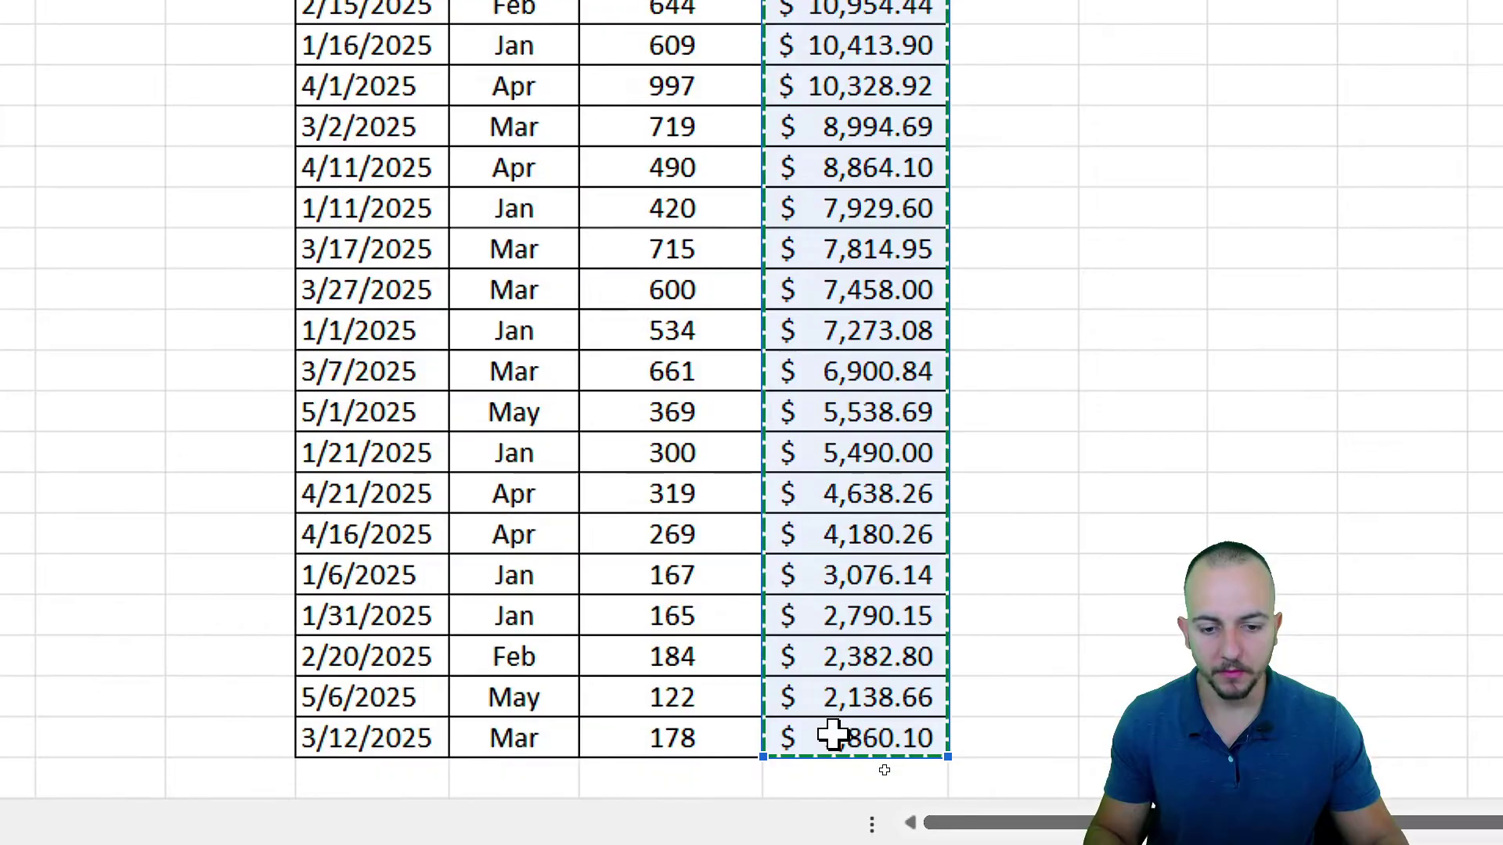
{"action": "key", "text": "Return"}
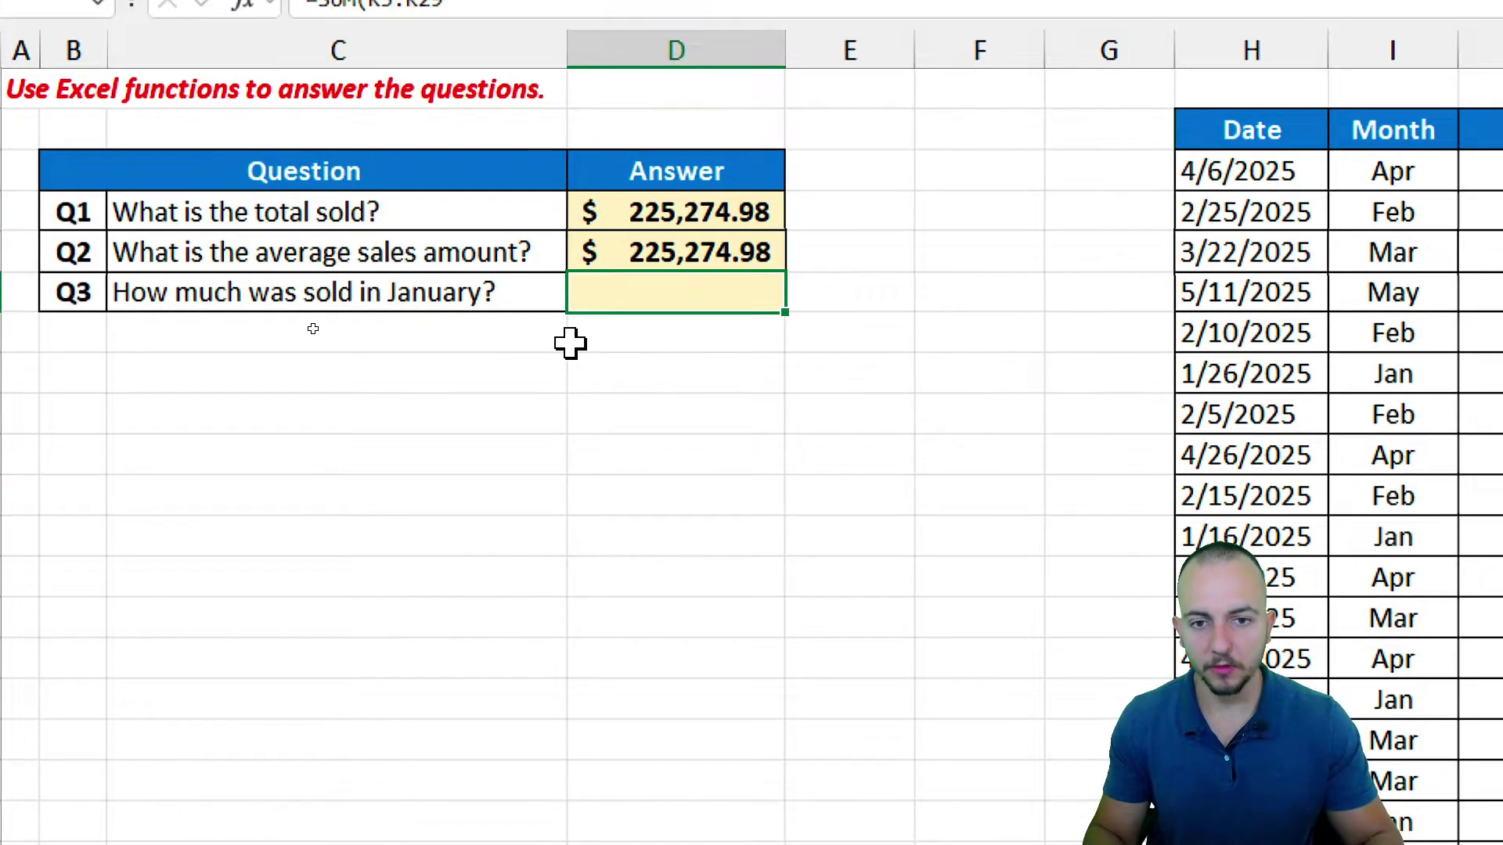
Look through the individual sales amounts in the Total column, from the first row to the last
{"action": "left_click", "coordinate": [724, 255]}
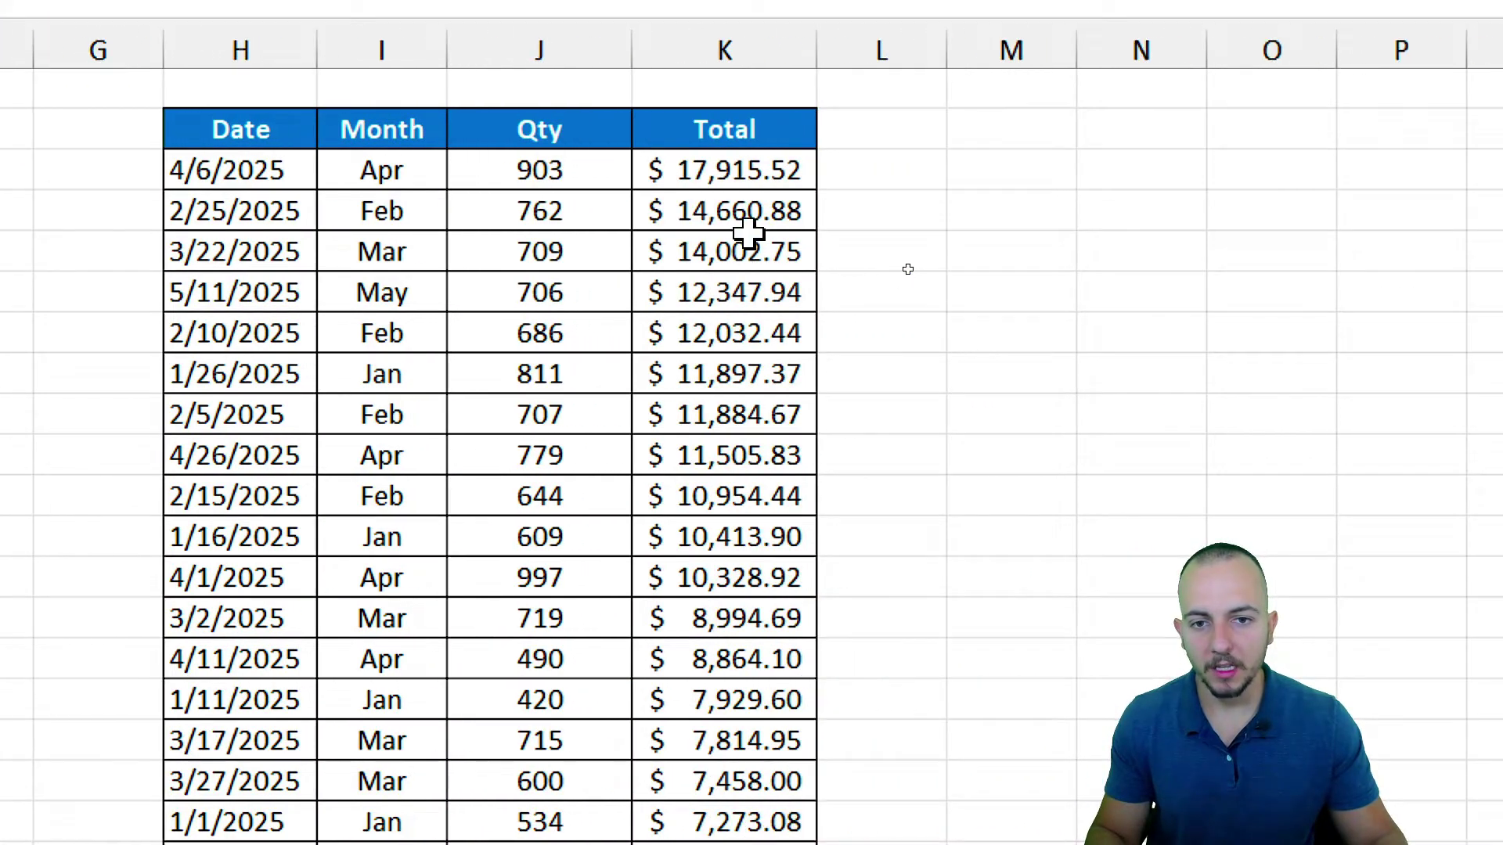
{"action": "left_click", "coordinate": [724, 162]}
{"action": "left_click", "coordinate": [738, 206]}
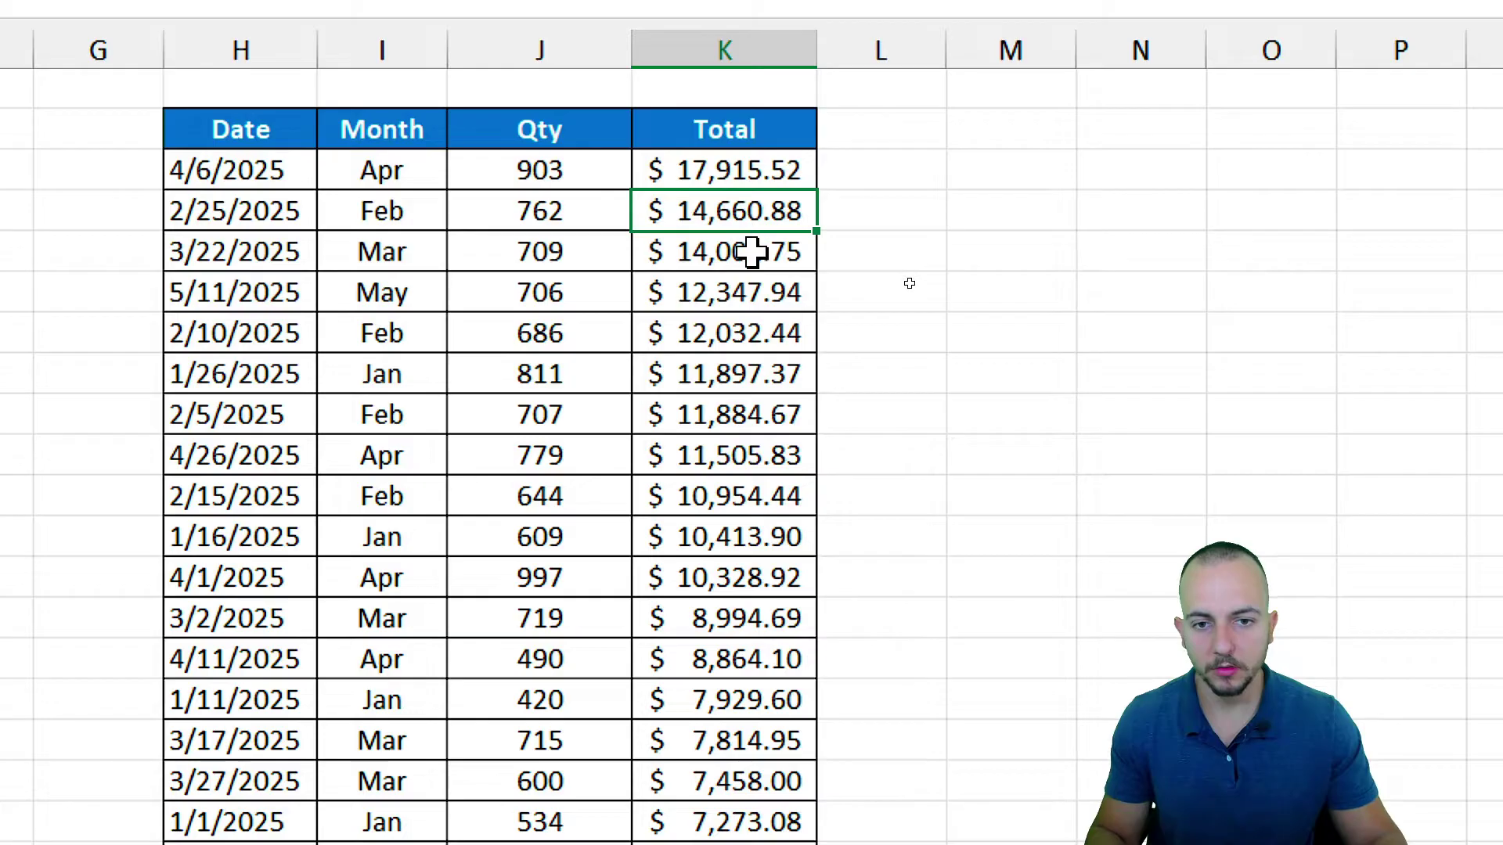
{"action": "left_click", "coordinate": [731, 293]}
{"action": "left_click", "coordinate": [731, 329]}
{"action": "scroll", "coordinate": [736, 783], "scroll_direction": "down", "scroll_amount": 3}
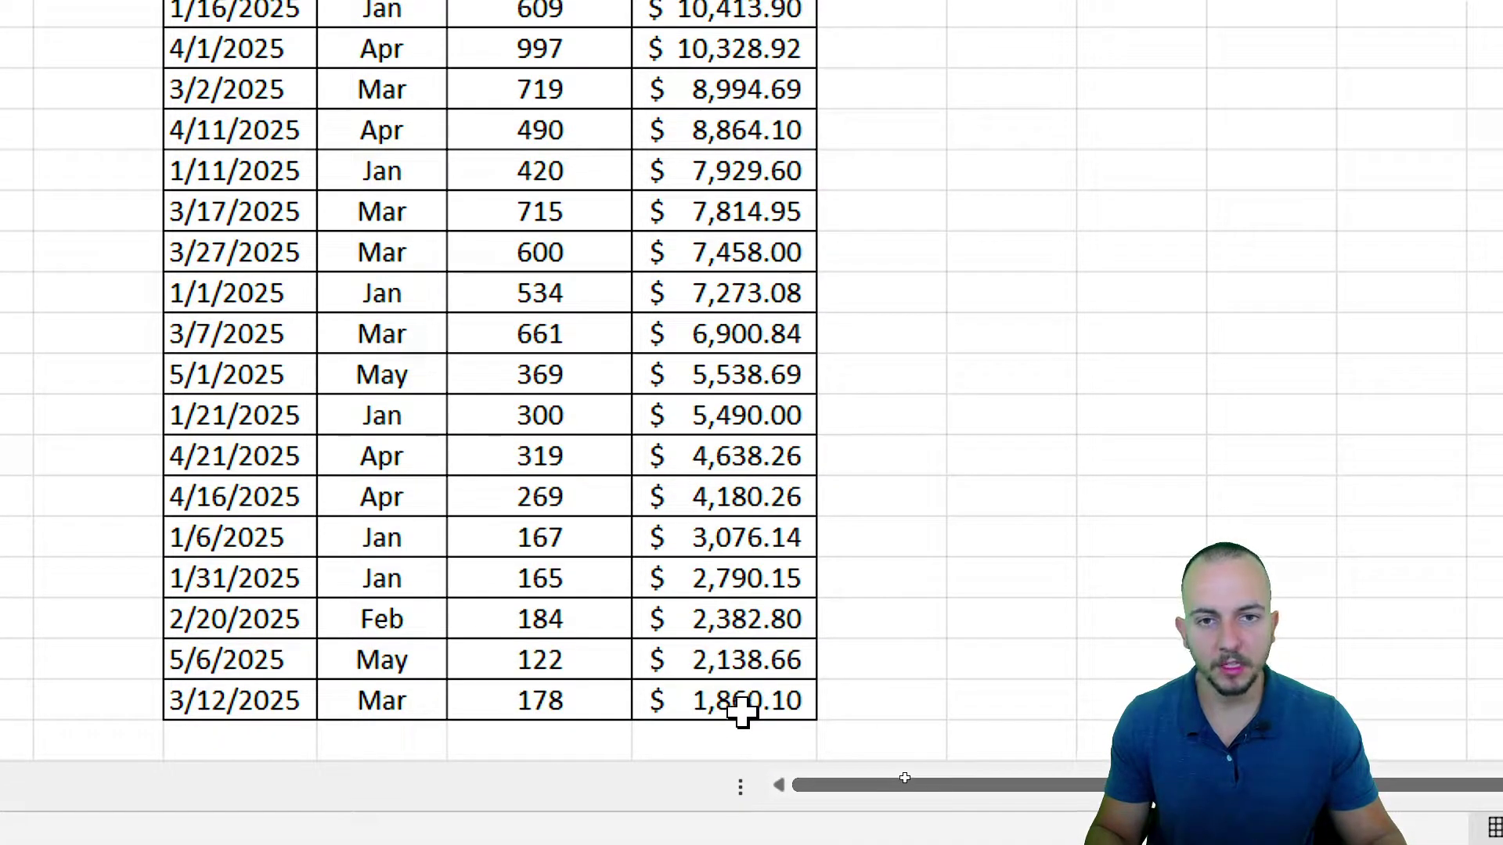
{"action": "scroll", "coordinate": [167, 177], "scroll_direction": "up", "scroll_amount": 3}
Extend the D5 formula to divide the sum by 20, giving =SUM(K3:K29)/20
{"action": "left_click", "coordinate": [770, 297]}
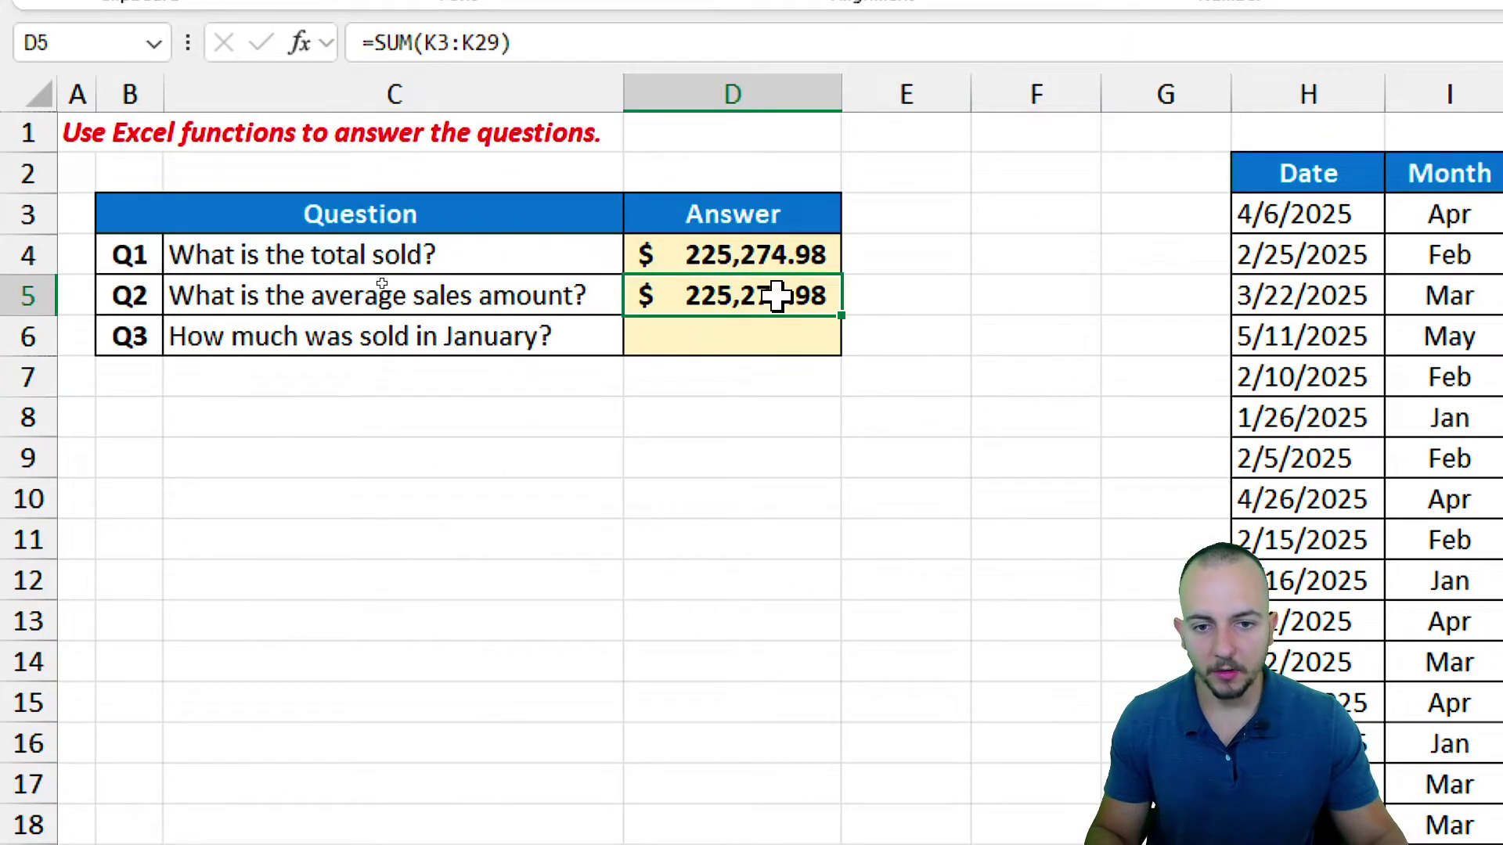
{"action": "double_click", "coordinate": [810, 295]}
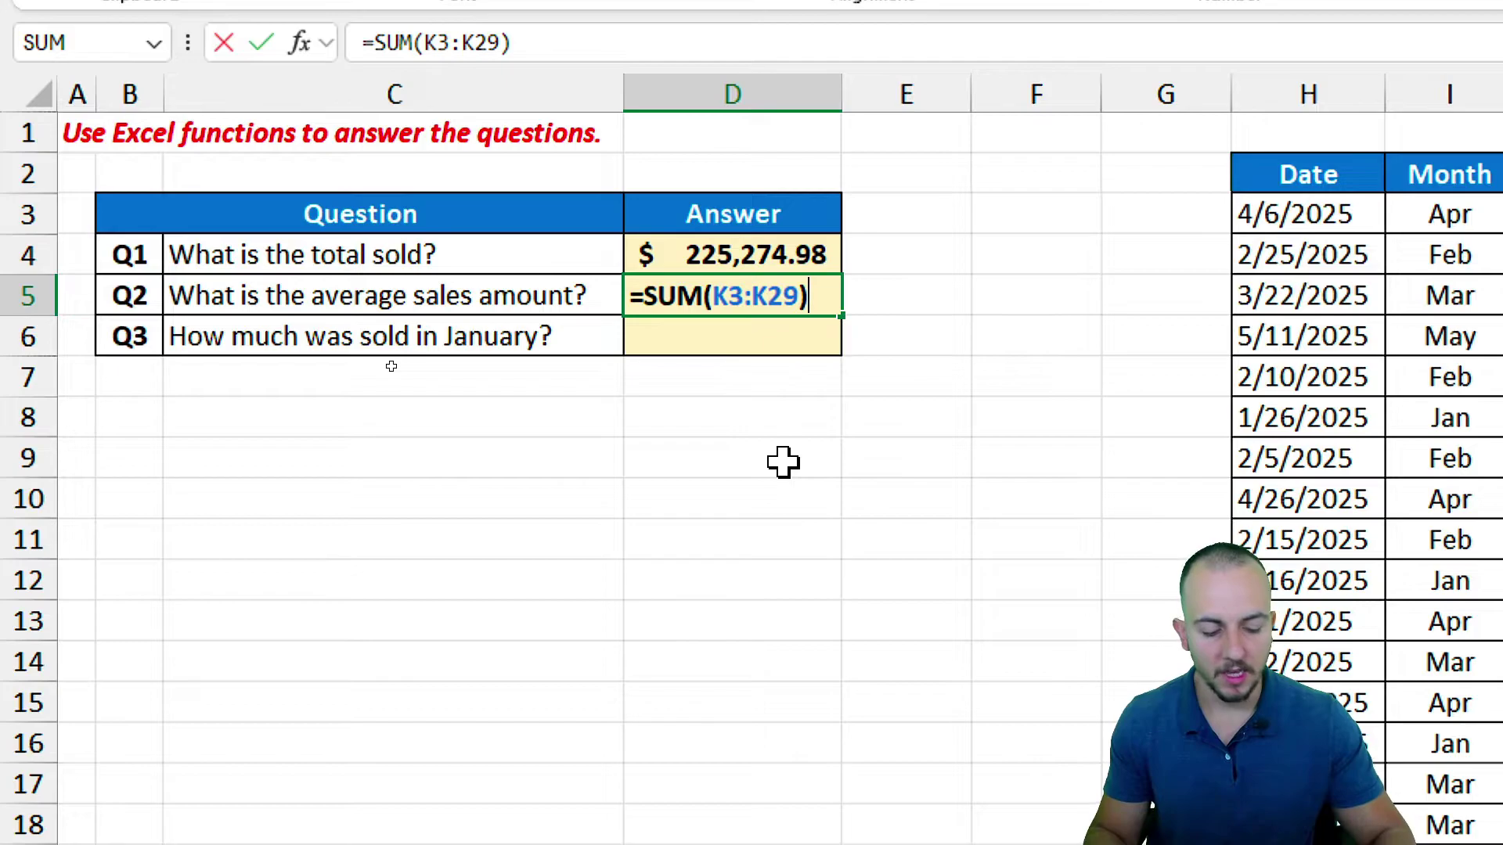
{"action": "type", "text": "/20"}
{"action": "key", "text": "Return"}
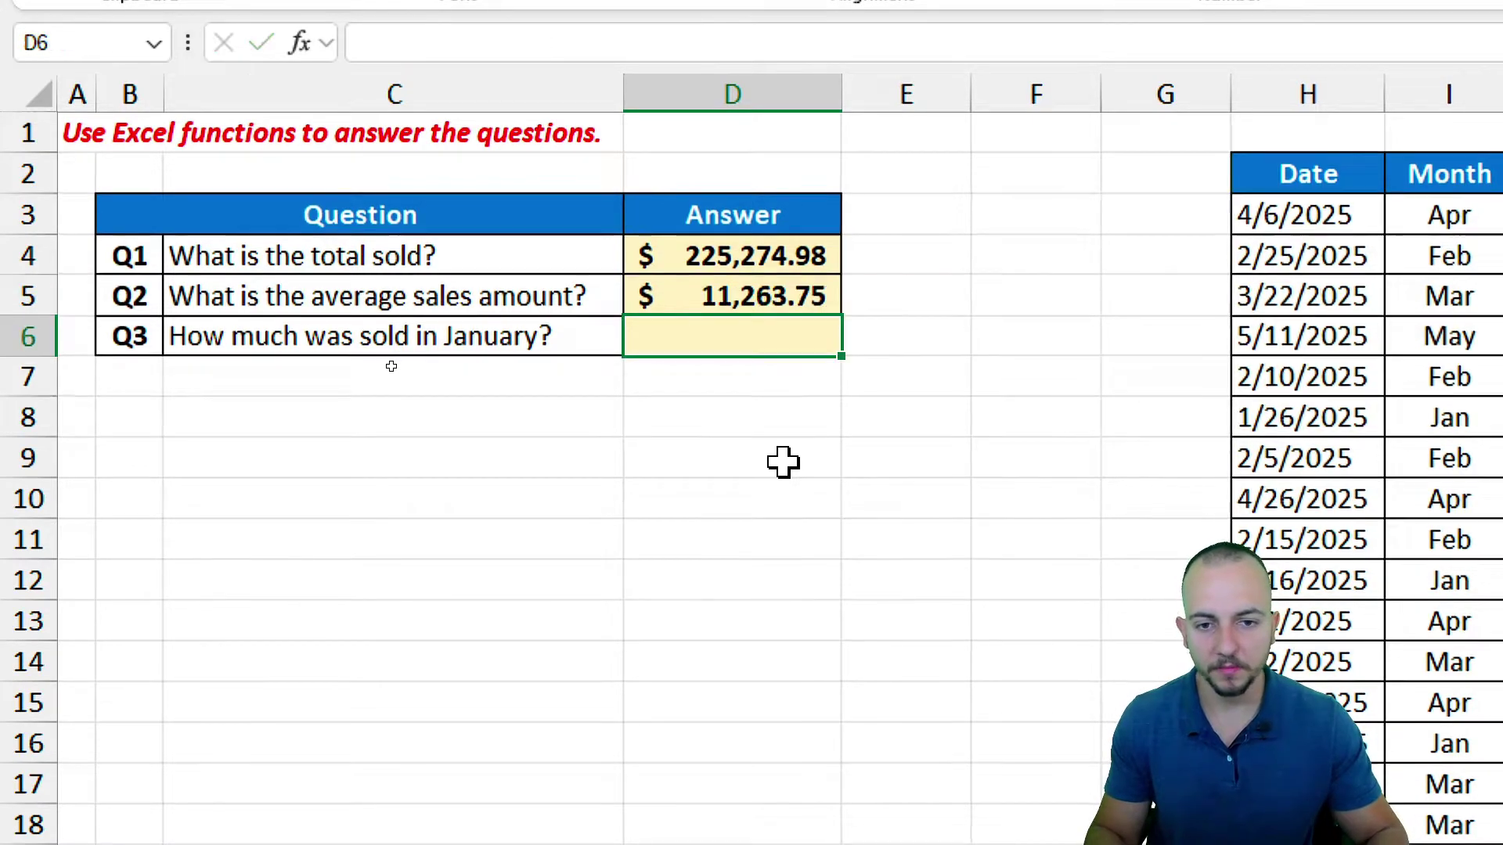
Clear D5 and answer Q2 there with an AVERAGE formula over the entire Total column, K:K
{"action": "left_click", "coordinate": [791, 295]}
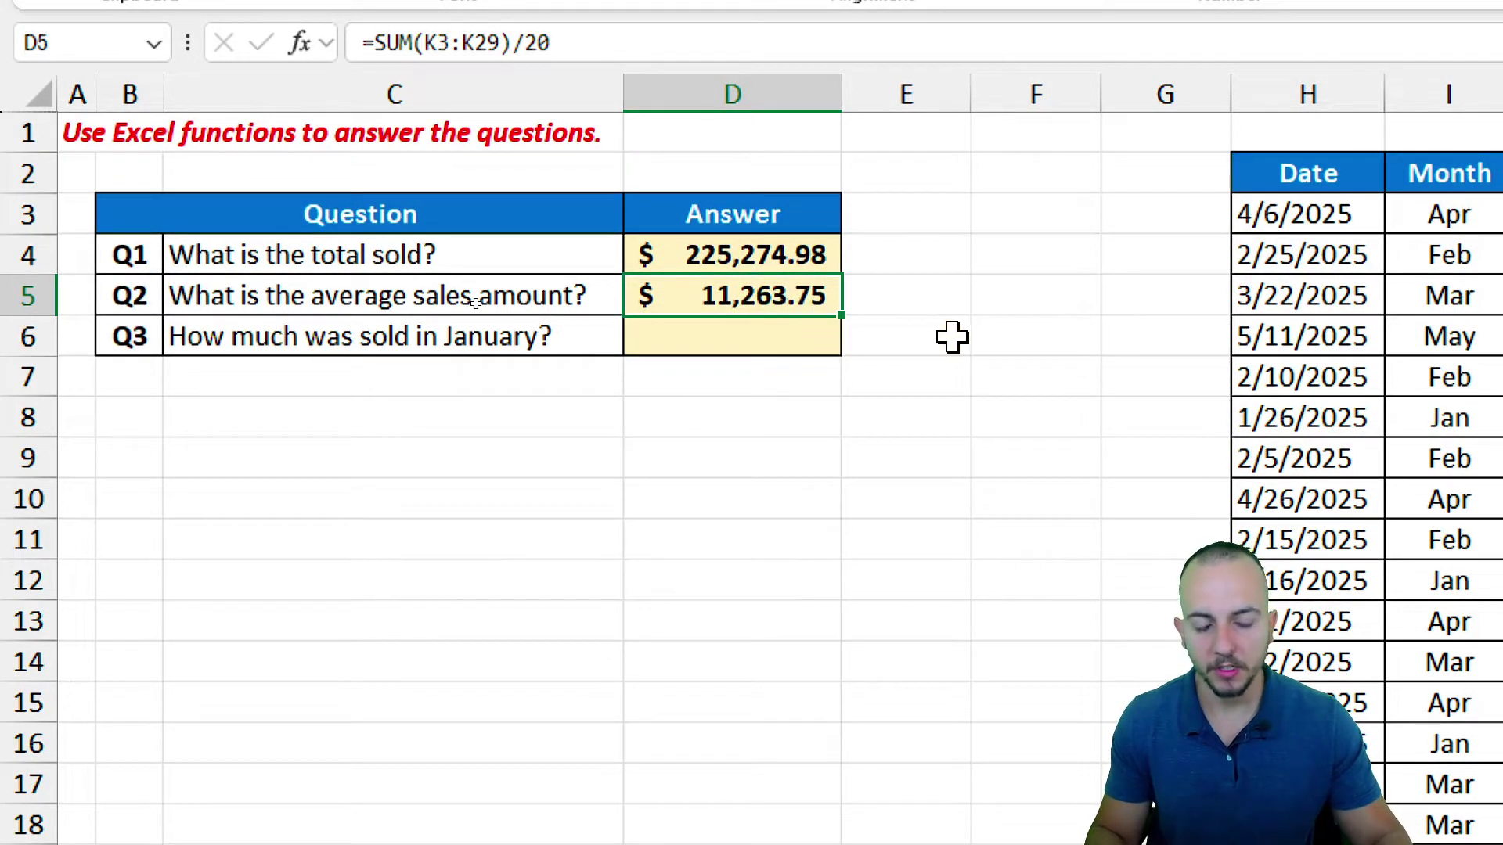
{"action": "key", "text": "Delete"}
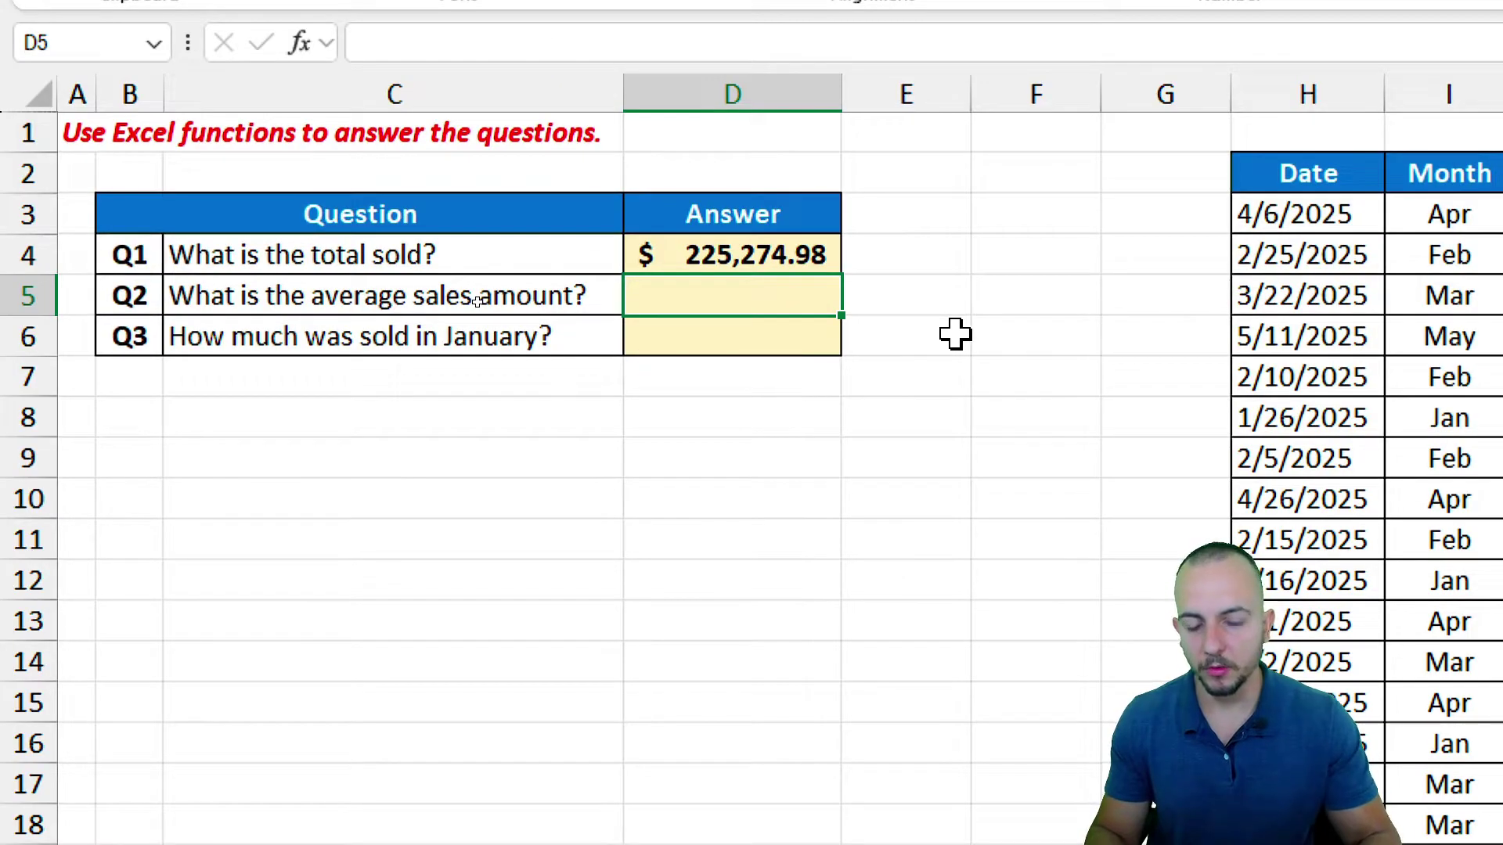
{"action": "type", "text": "=aver"}
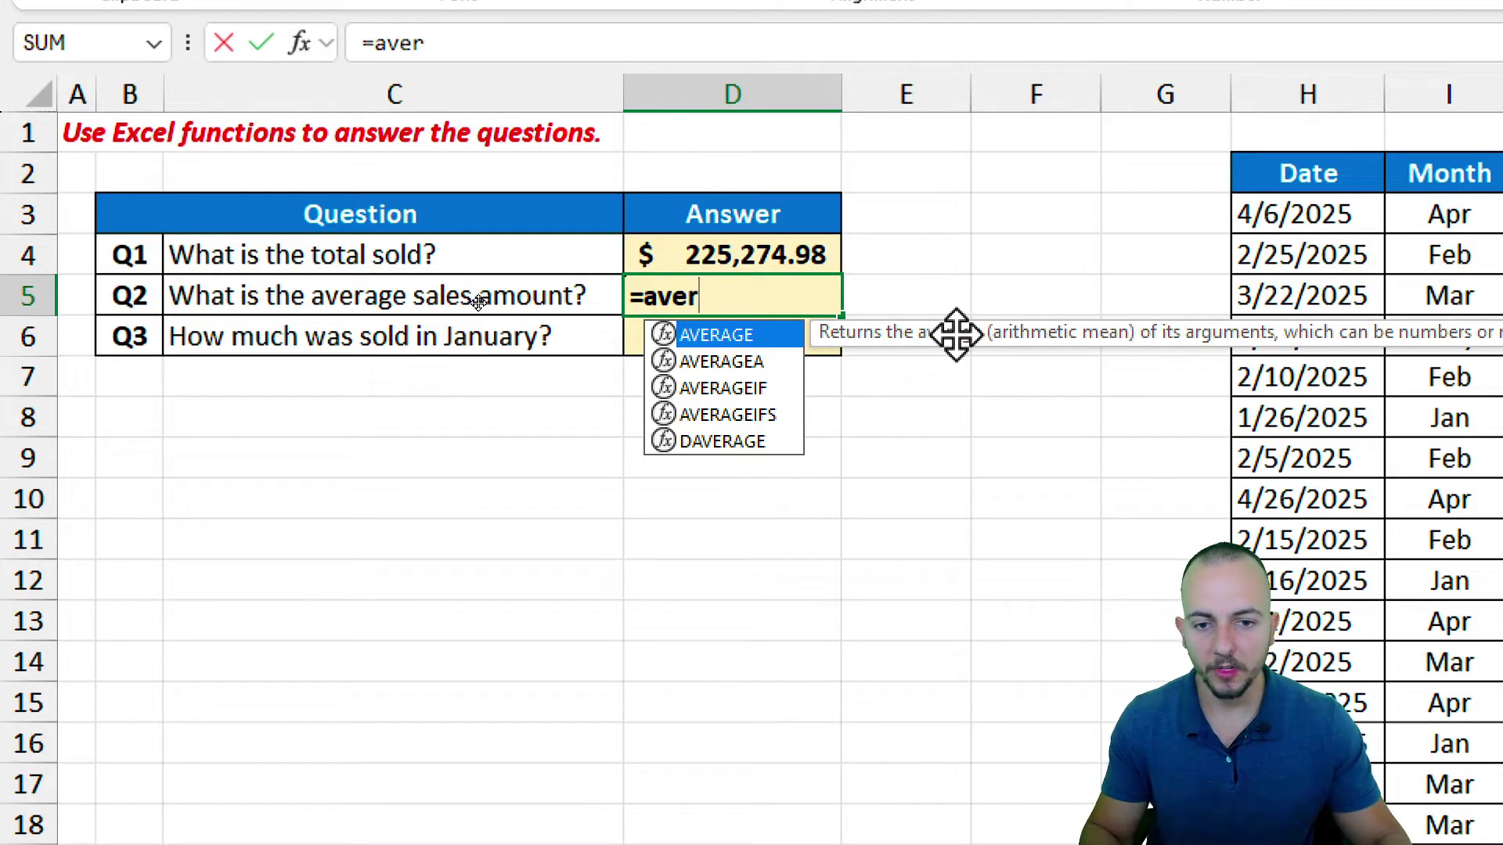
{"action": "double_click", "coordinate": [764, 335]}
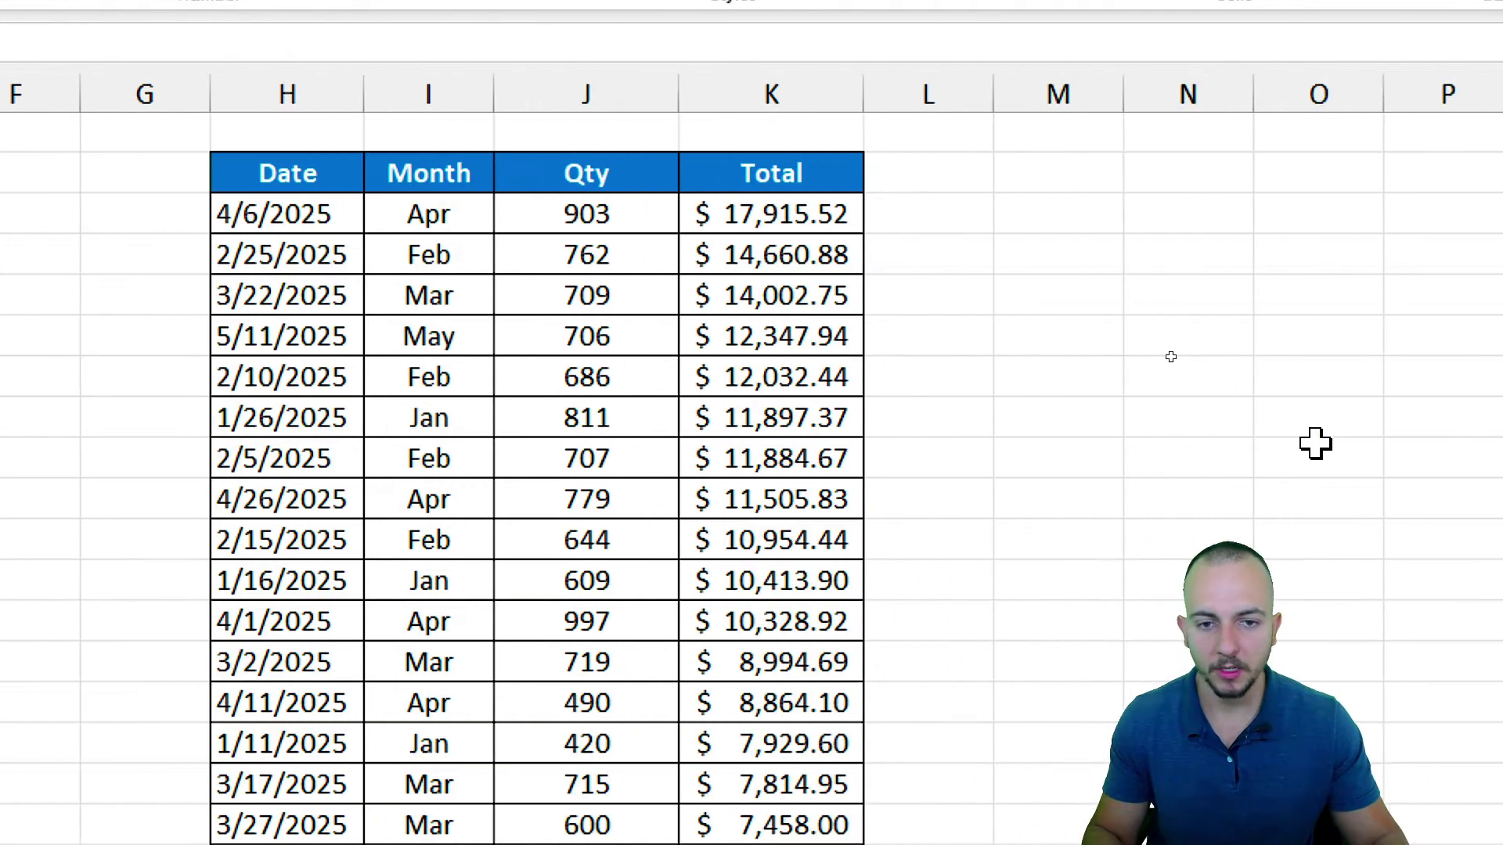
{"action": "left_click_drag", "start_coordinate": [714, 214], "coordinate": [681, 537]}
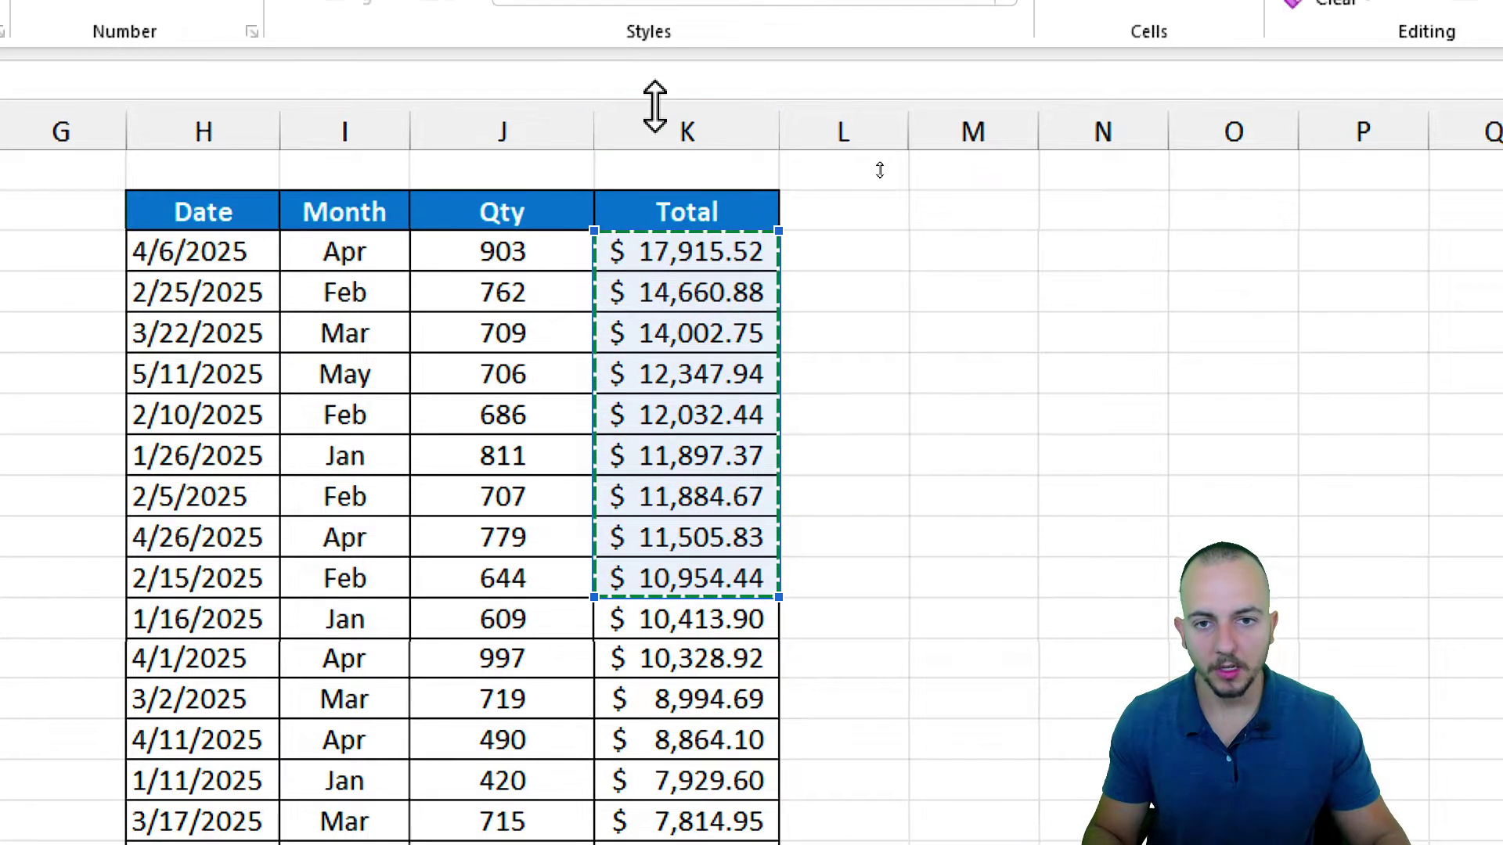
{"action": "left_click", "coordinate": [689, 126]}
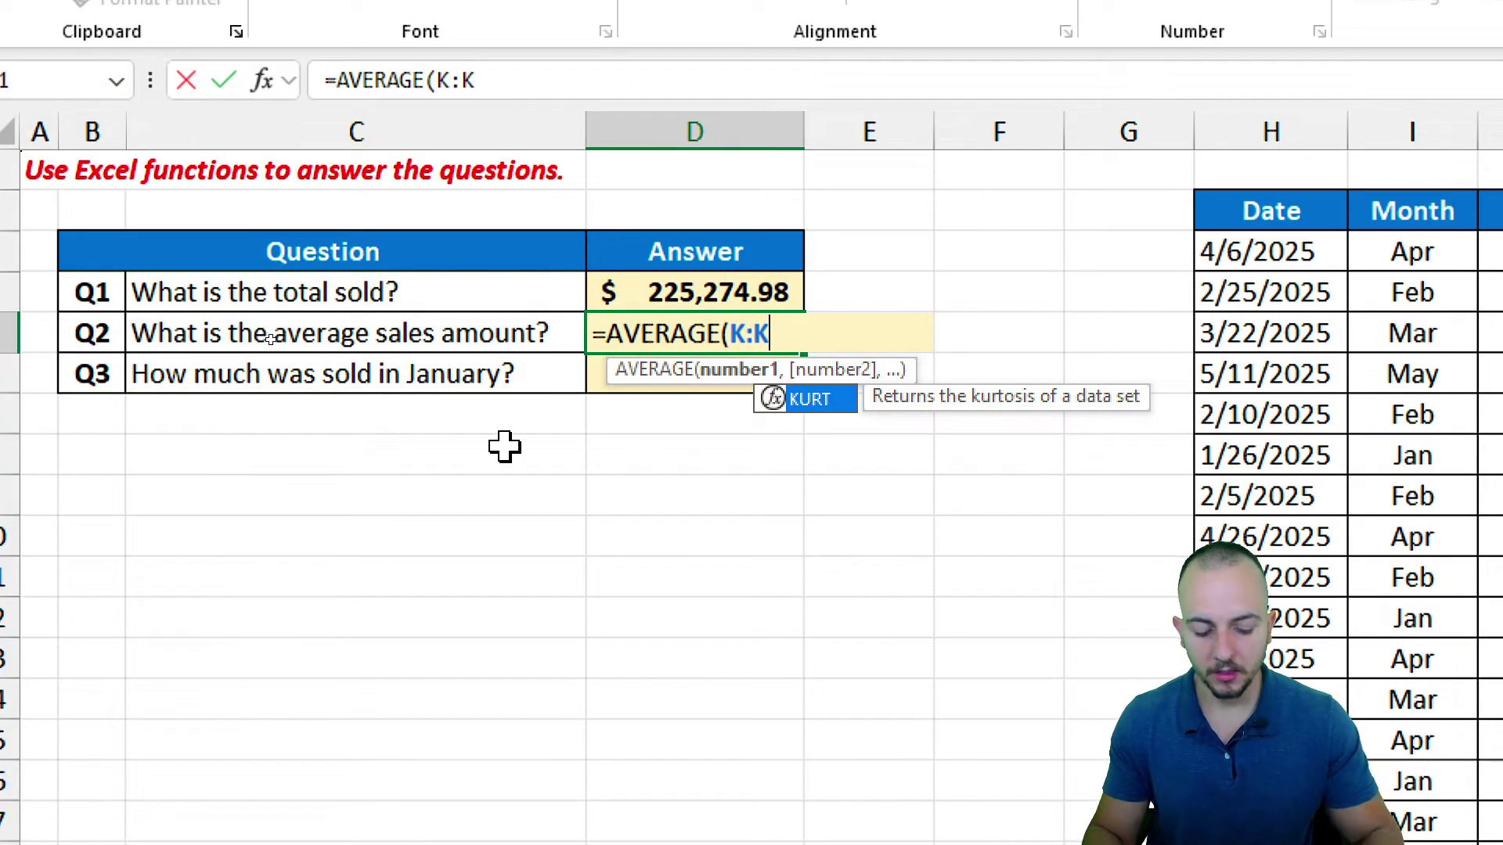
{"action": "key", "text": "Return"}
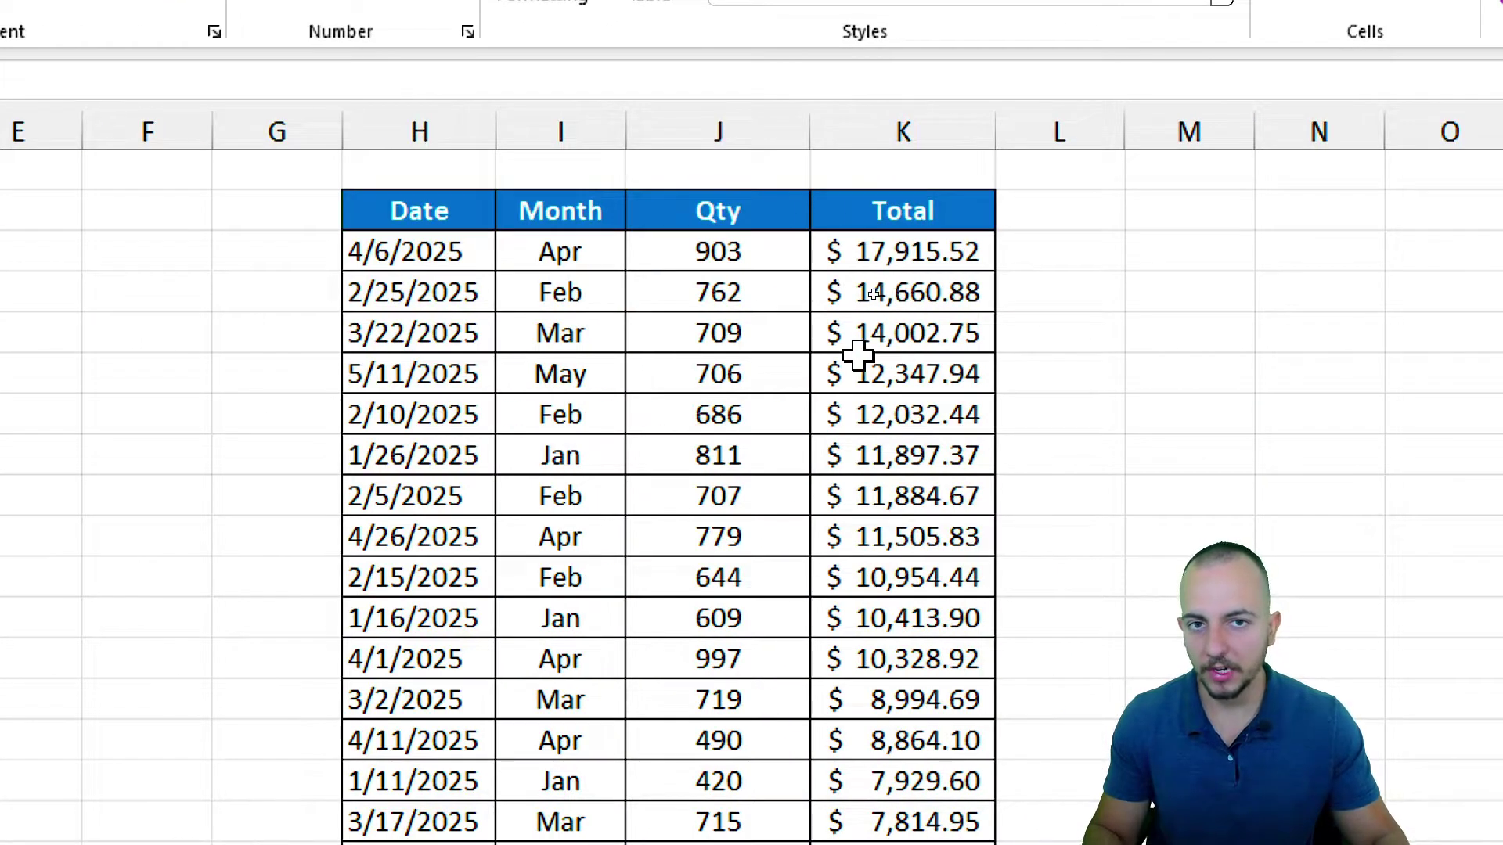
Compare question Q3 about January sales with Q1 about the total sold, and select Q3's answer cell D6
{"action": "left_click", "coordinate": [249, 364]}
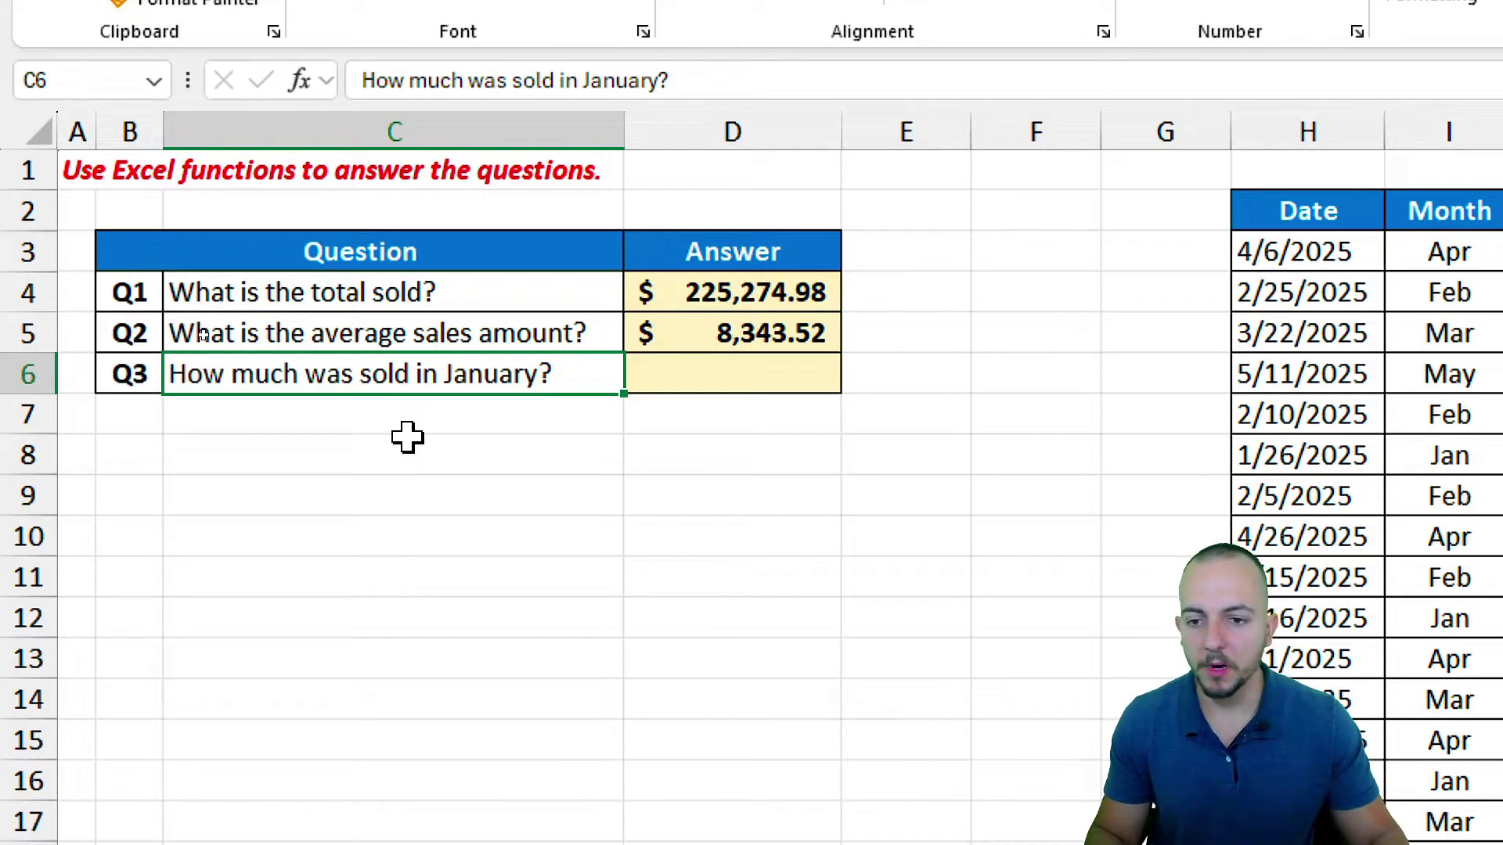
{"action": "left_click", "coordinate": [657, 373]}
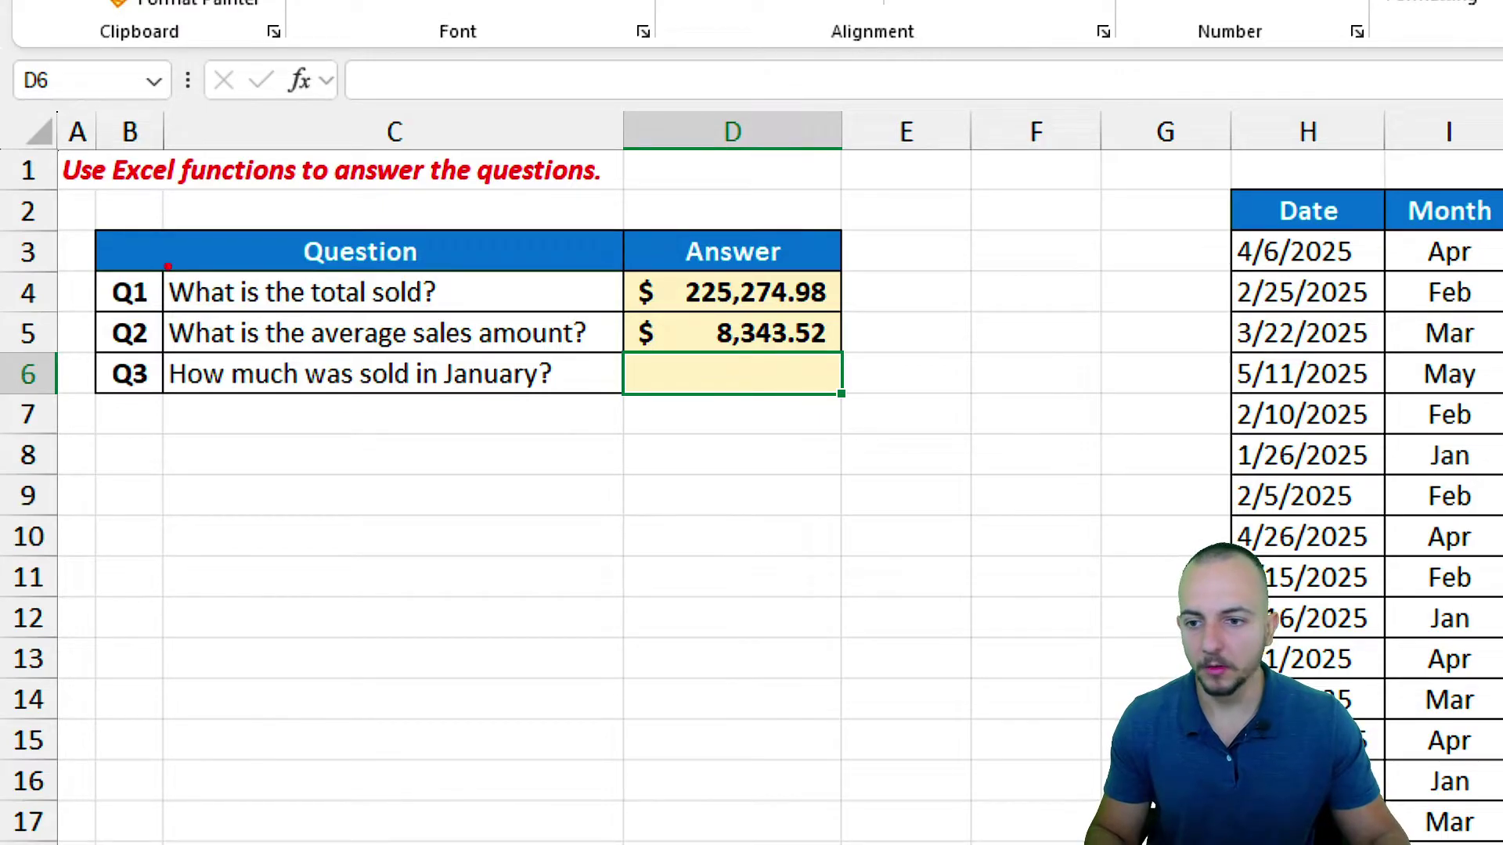
{"action": "mouse_move", "coordinate": [146, 265]}
{"action": "left_mouse_down"}
{"action": "mouse_move", "coordinate": [430, 328]}
{"action": "mouse_move", "coordinate": [458, 310]}
{"action": "left_mouse_up"}
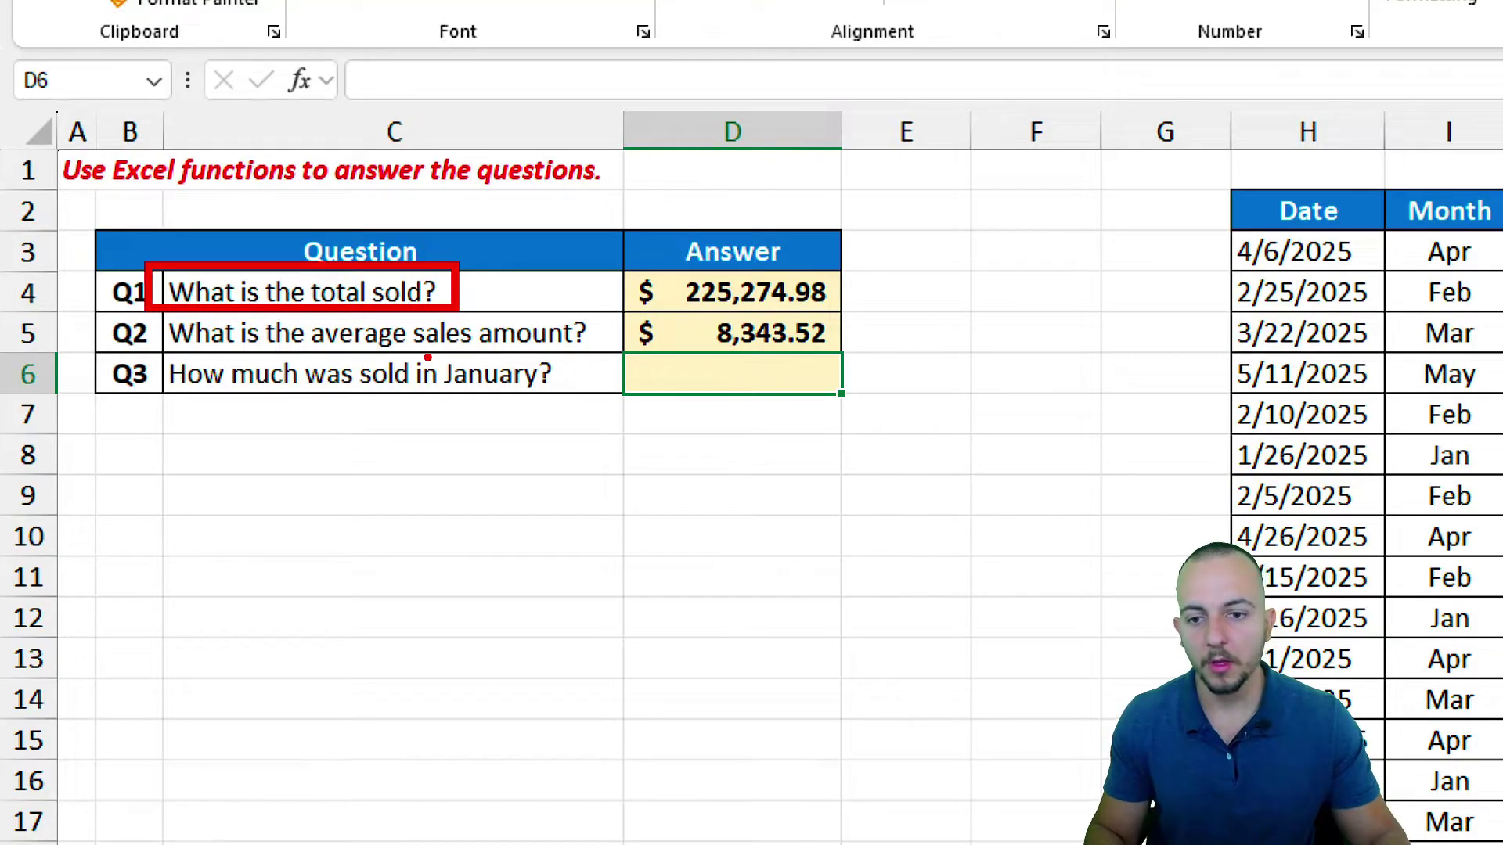
{"action": "mouse_move", "coordinate": [430, 353]}
{"action": "left_mouse_down"}
{"action": "mouse_move", "coordinate": [562, 391]}
{"action": "mouse_move", "coordinate": [576, 473]}
{"action": "left_mouse_up"}
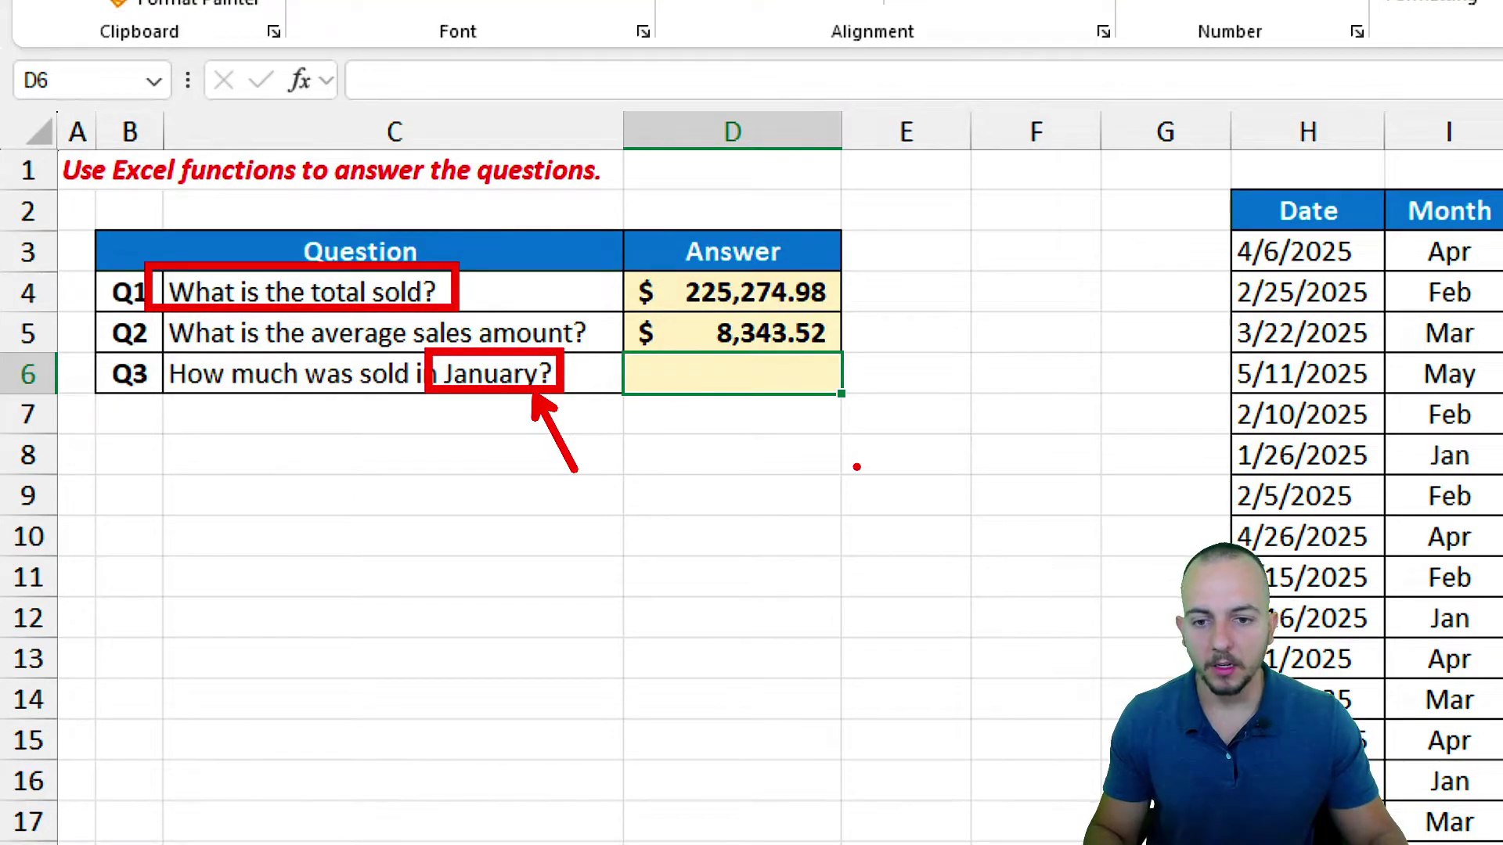
{"action": "key", "text": "Escape"}
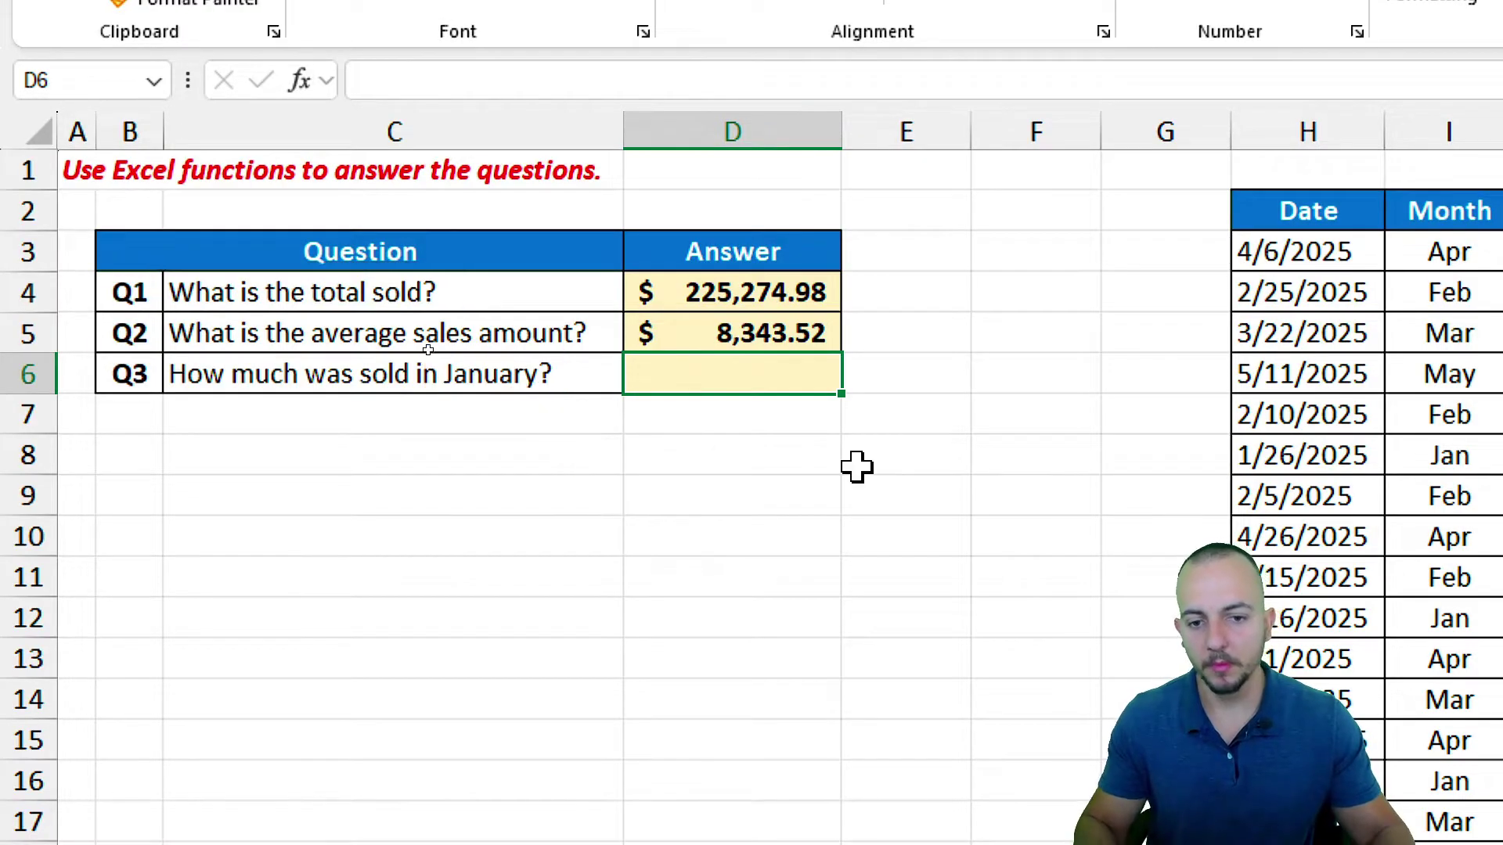
{"action": "type", "text": "=sum"}
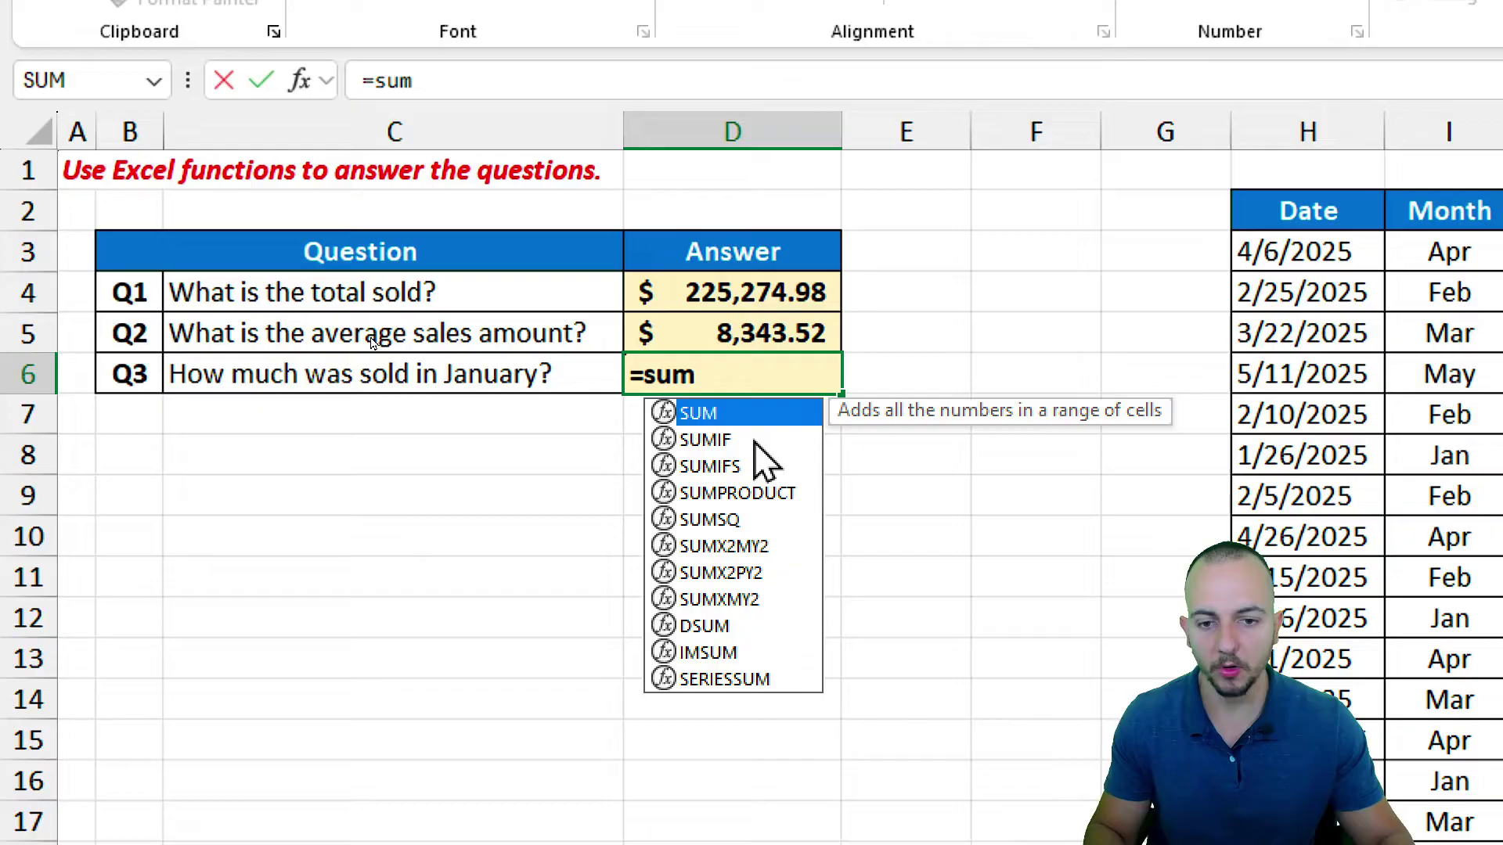
{"action": "double_click", "coordinate": [714, 415]}
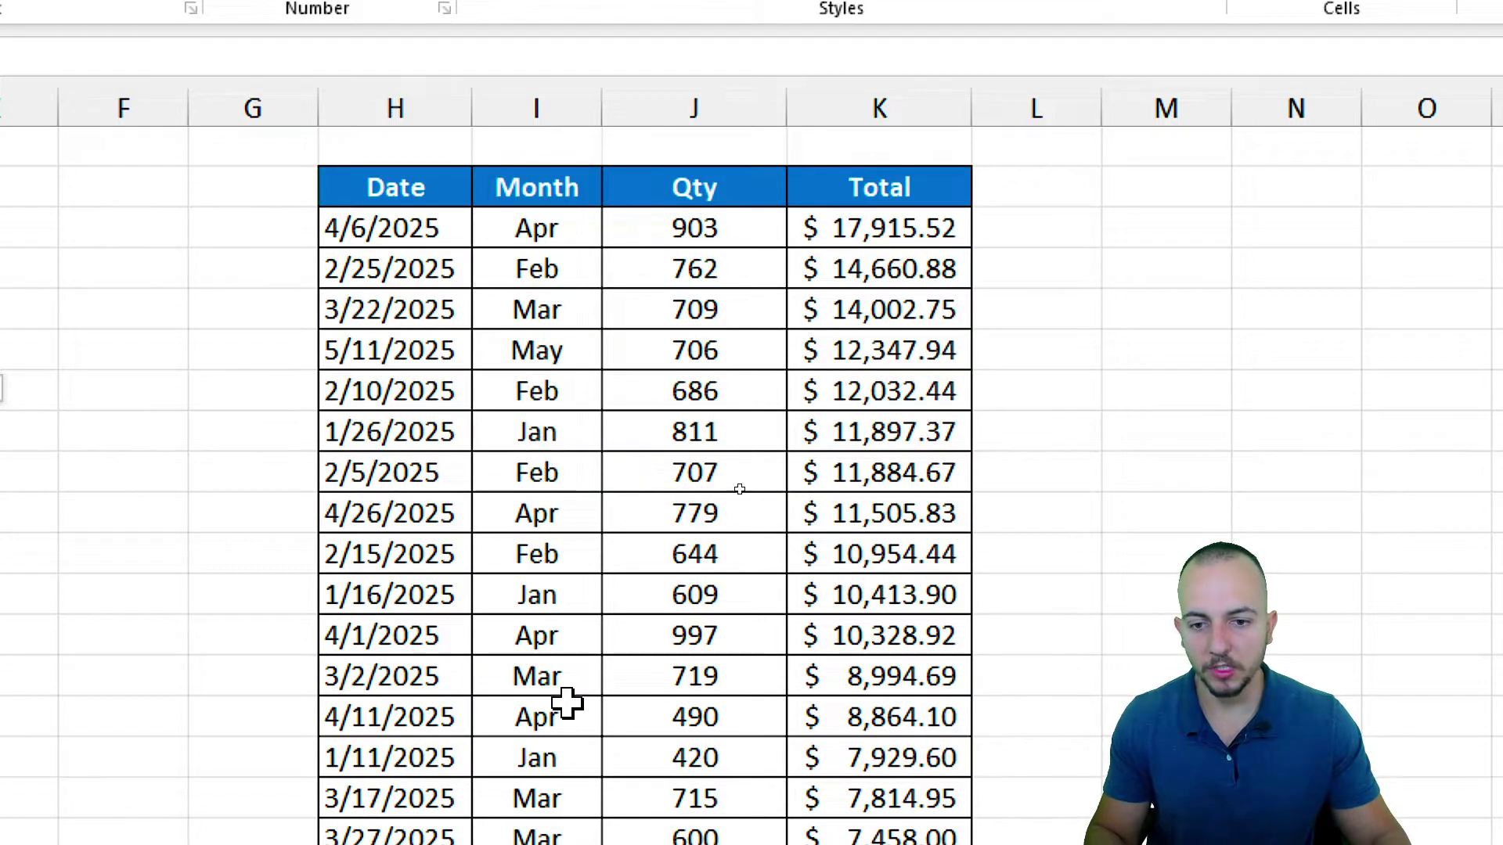
{"action": "mouse_move", "coordinate": [483, 409]}
{"action": "left_mouse_down"}
{"action": "mouse_move", "coordinate": [978, 452]}
{"action": "mouse_move", "coordinate": [1084, 385]}
{"action": "left_mouse_up"}
{"action": "left_click_drag", "start_coordinate": [503, 586], "coordinate": [978, 622]}
{"action": "left_click_drag", "start_coordinate": [1015, 602], "coordinate": [1080, 585]}
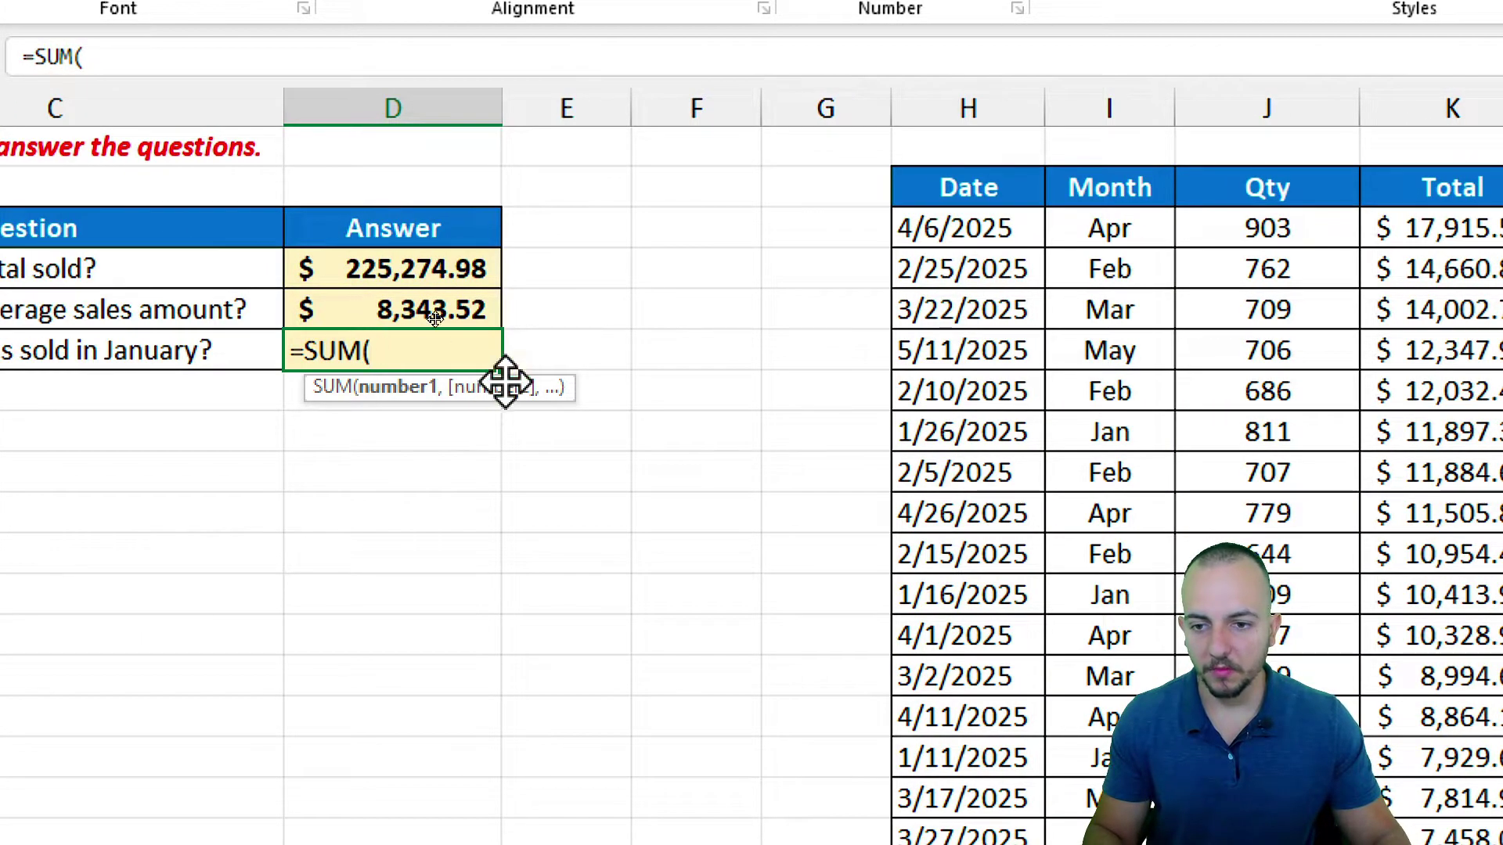
{"action": "left_click", "coordinate": [725, 435]}
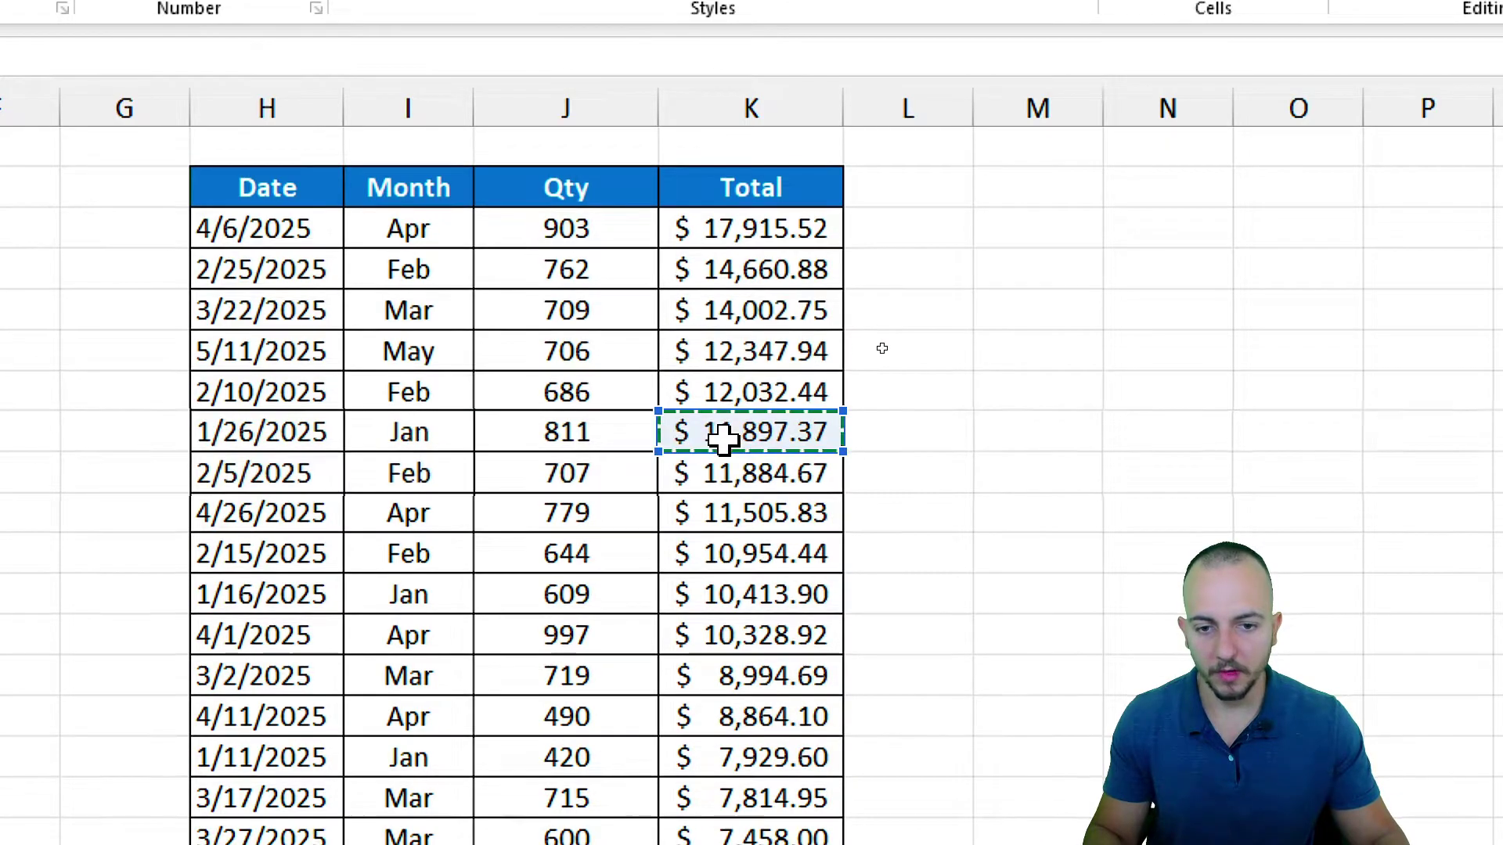
{"action": "type", "text": ","}
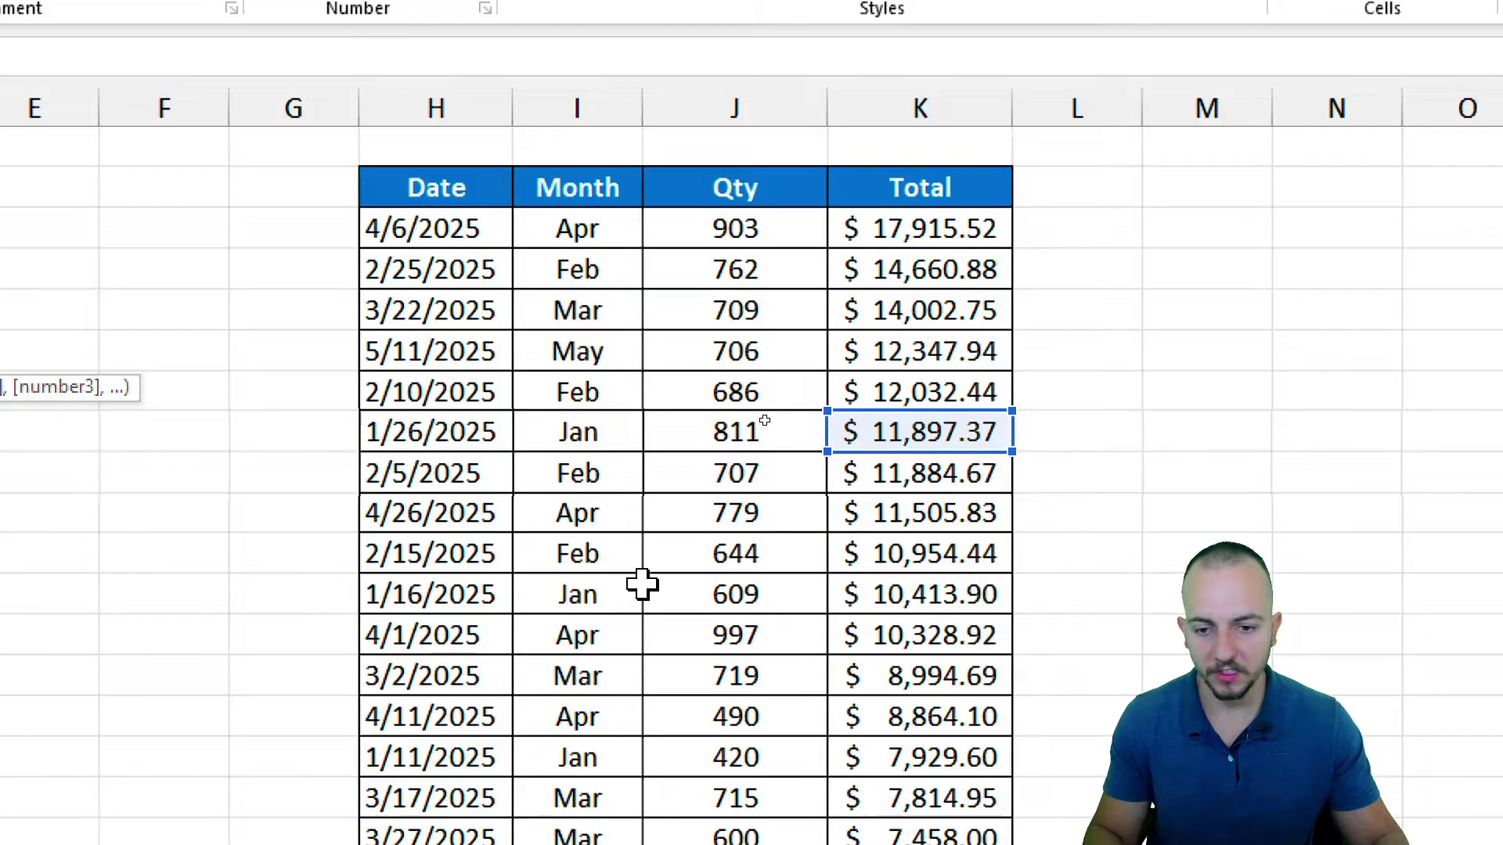
{"action": "left_click", "coordinate": [859, 588]}
{"action": "type", "text": ","}
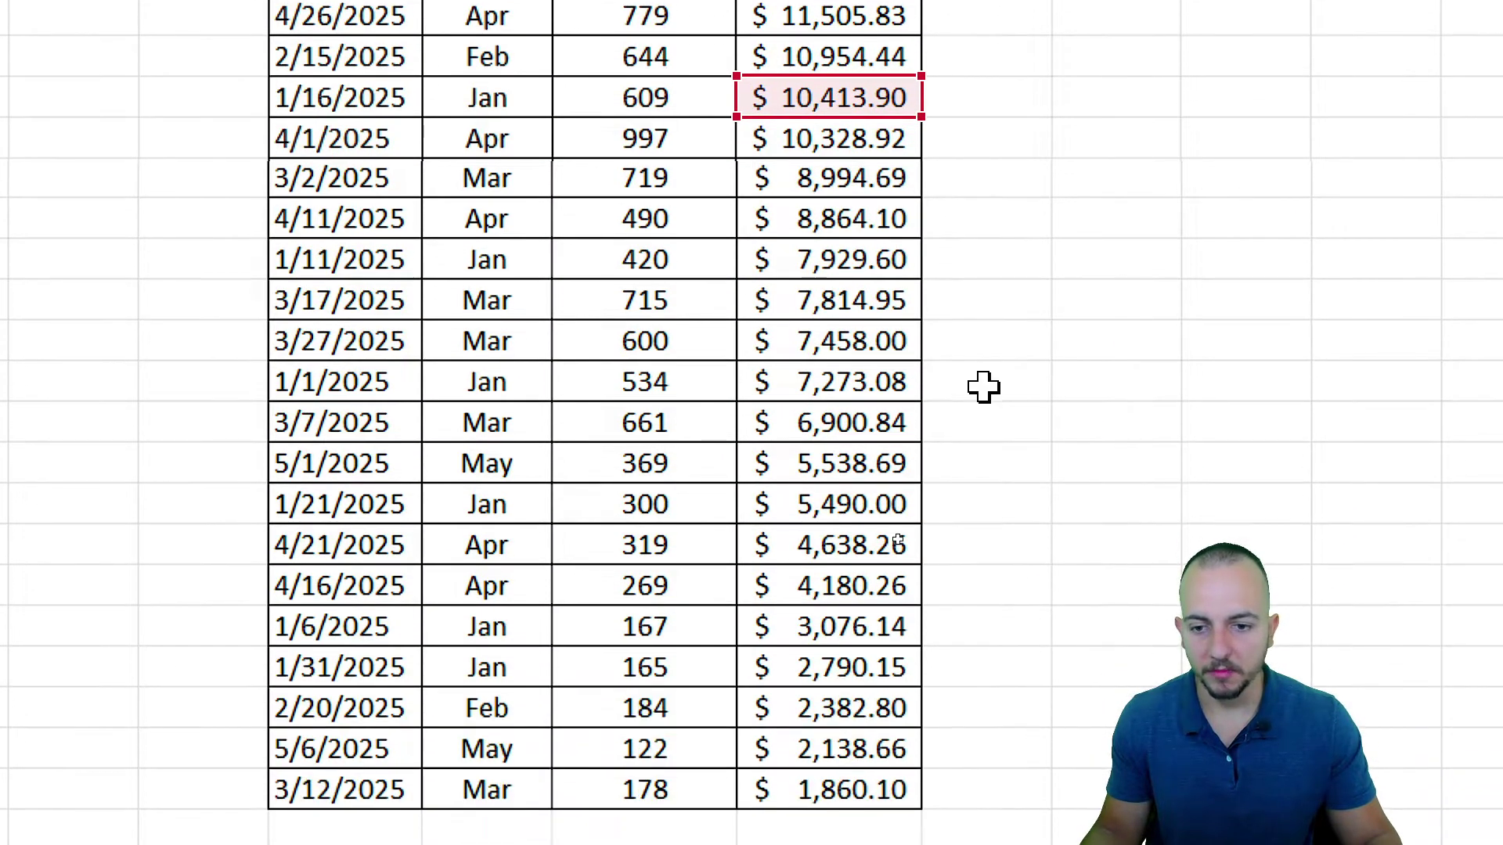
{"action": "scroll", "coordinate": [620, 86], "scroll_direction": "up", "scroll_amount": 3}
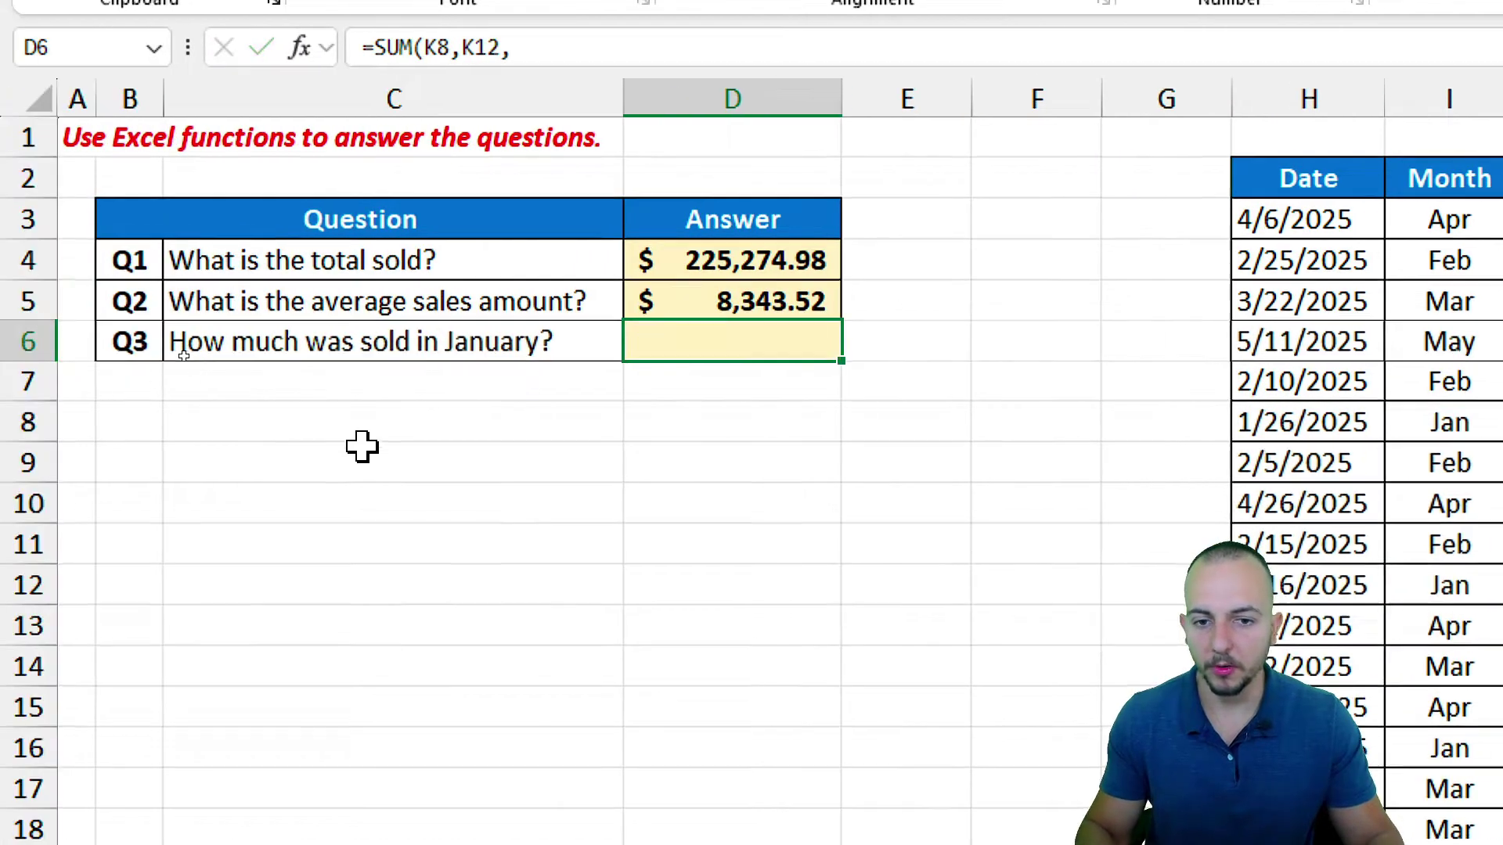
{"action": "key", "text": "Escape"}
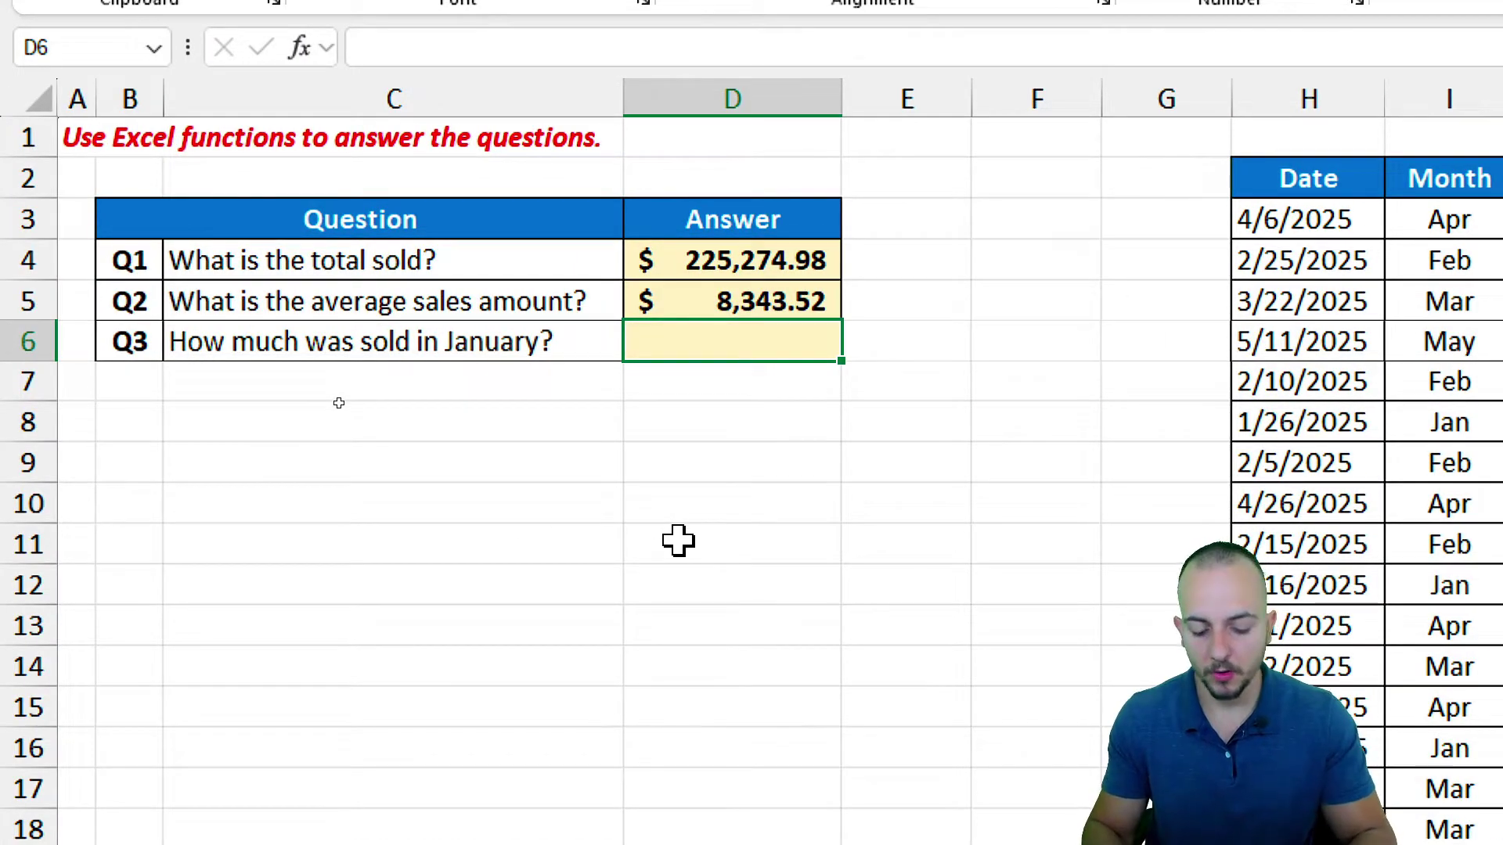
Start a SUMIF formula in D6 with the entire Month column, I:I, as its range
{"action": "type", "text": "sumif"}
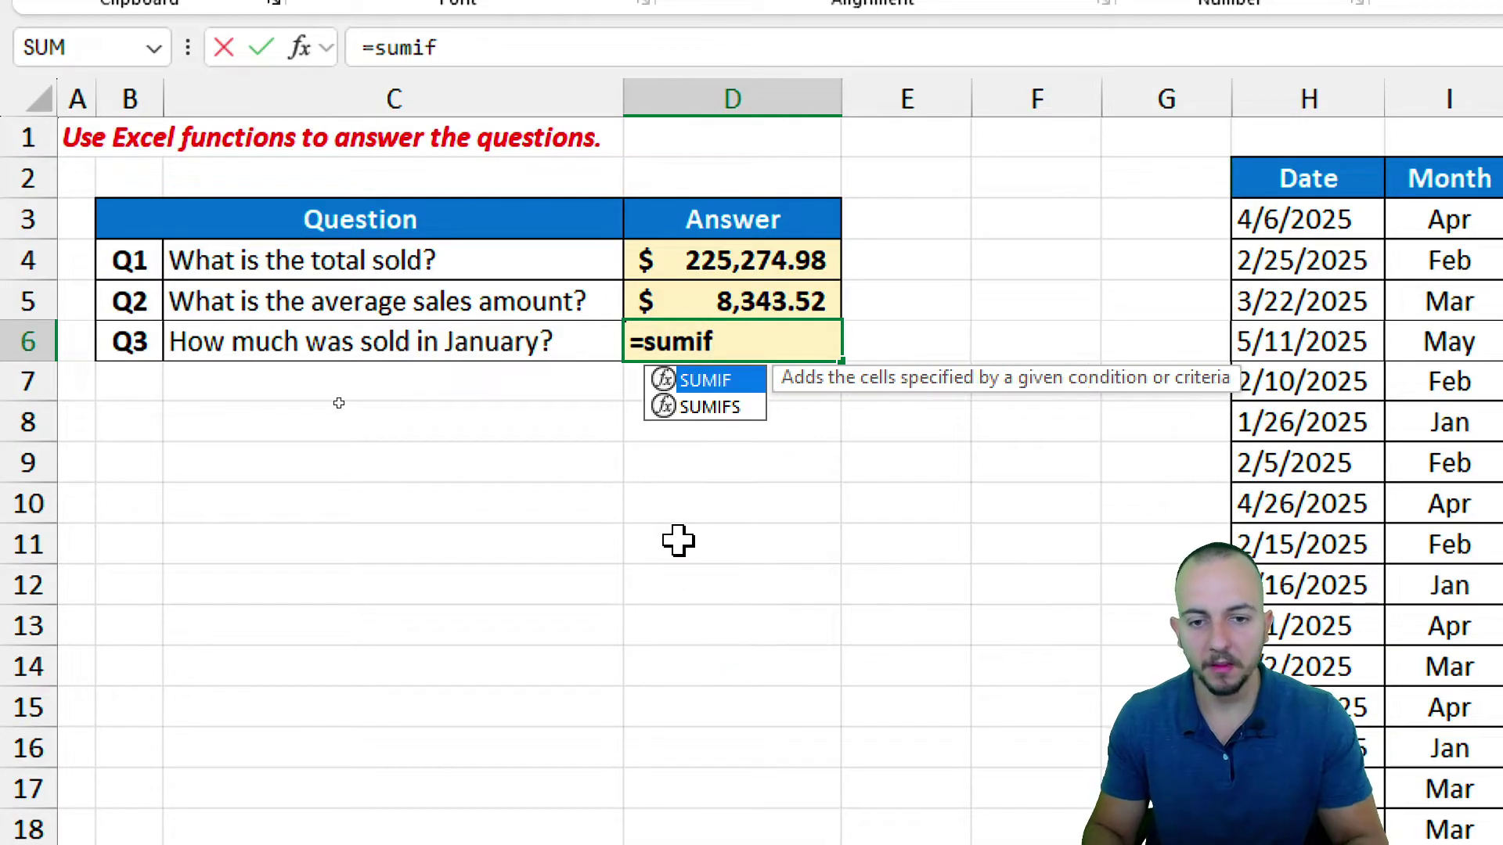
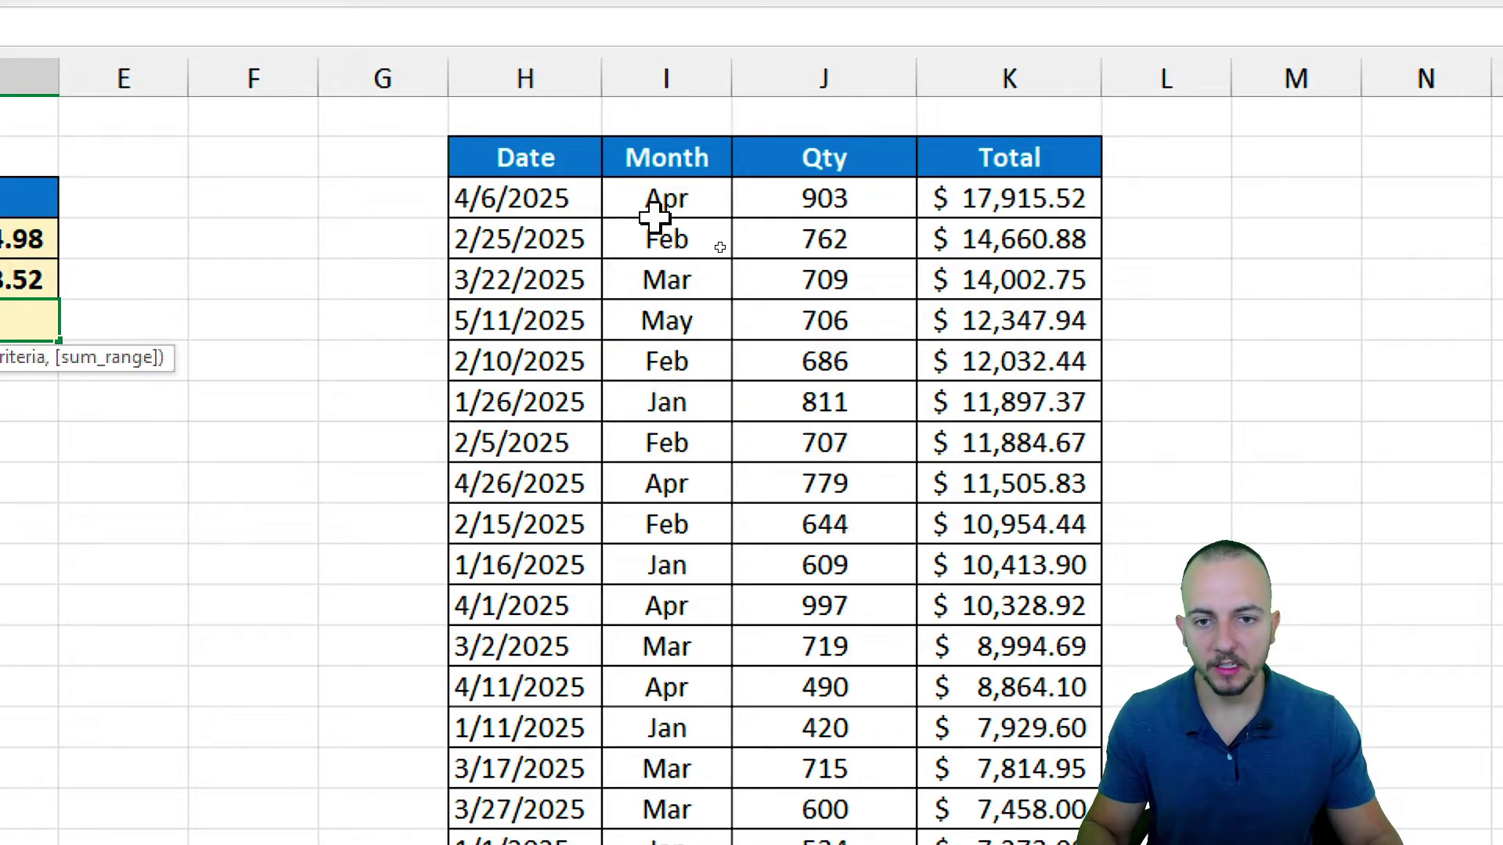
{"action": "left_click_drag", "start_coordinate": [667, 195], "coordinate": [677, 603]}
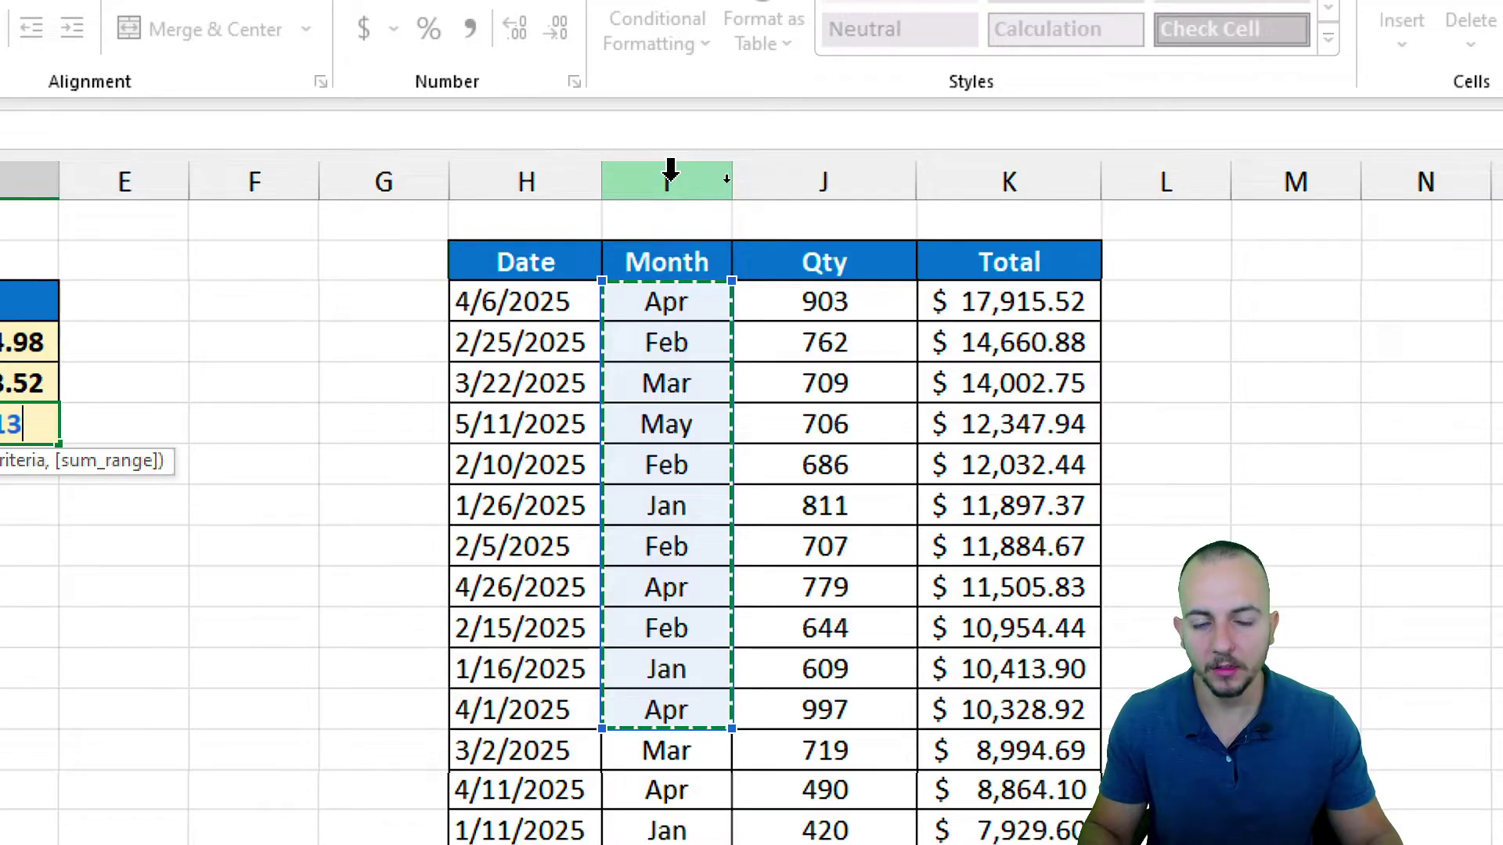
{"action": "left_click", "coordinate": [667, 176]}
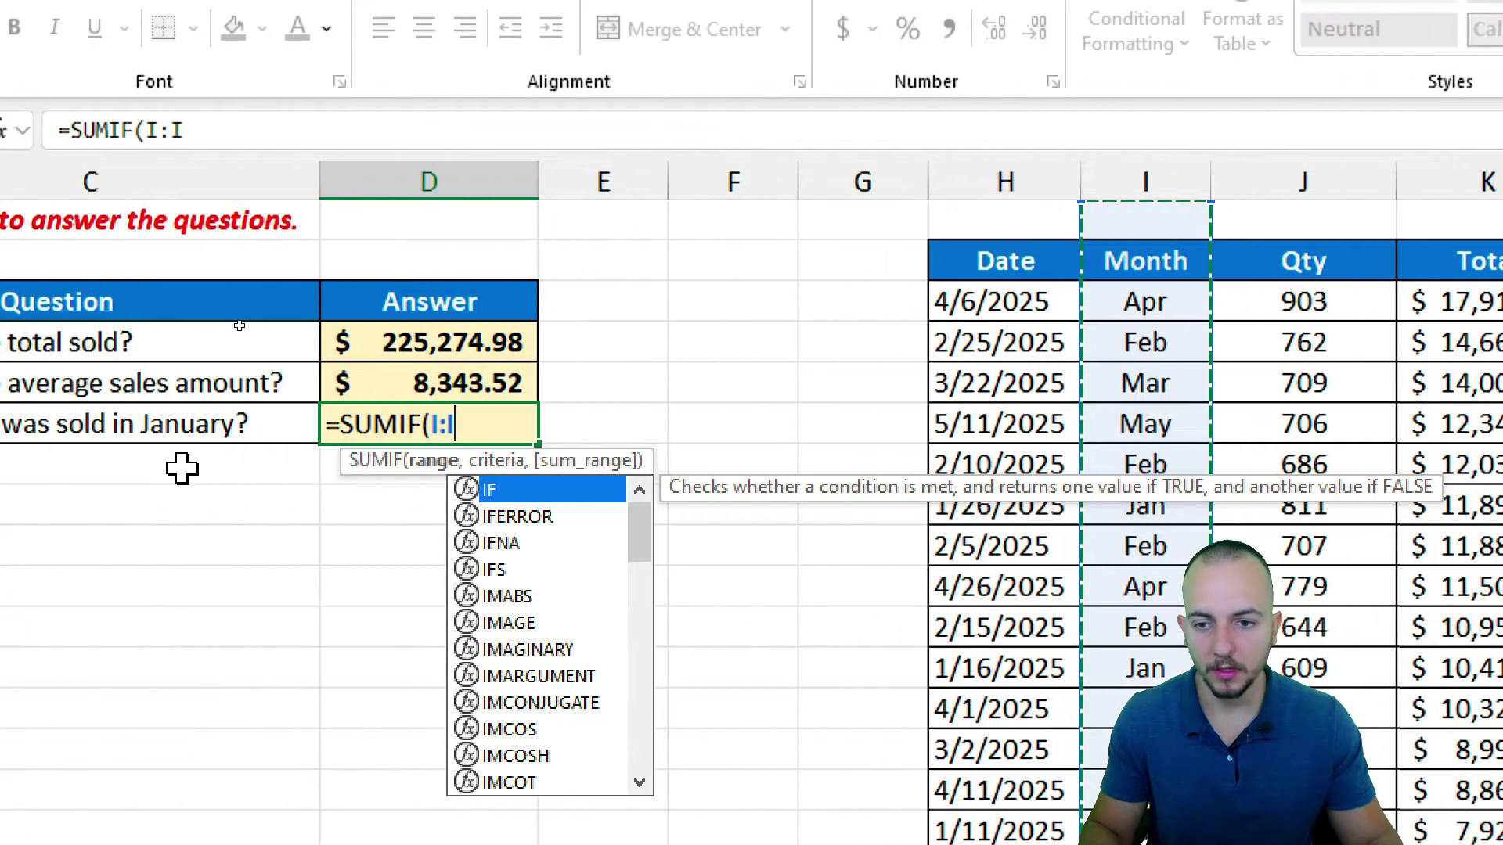
{"action": "type", "text": ","}
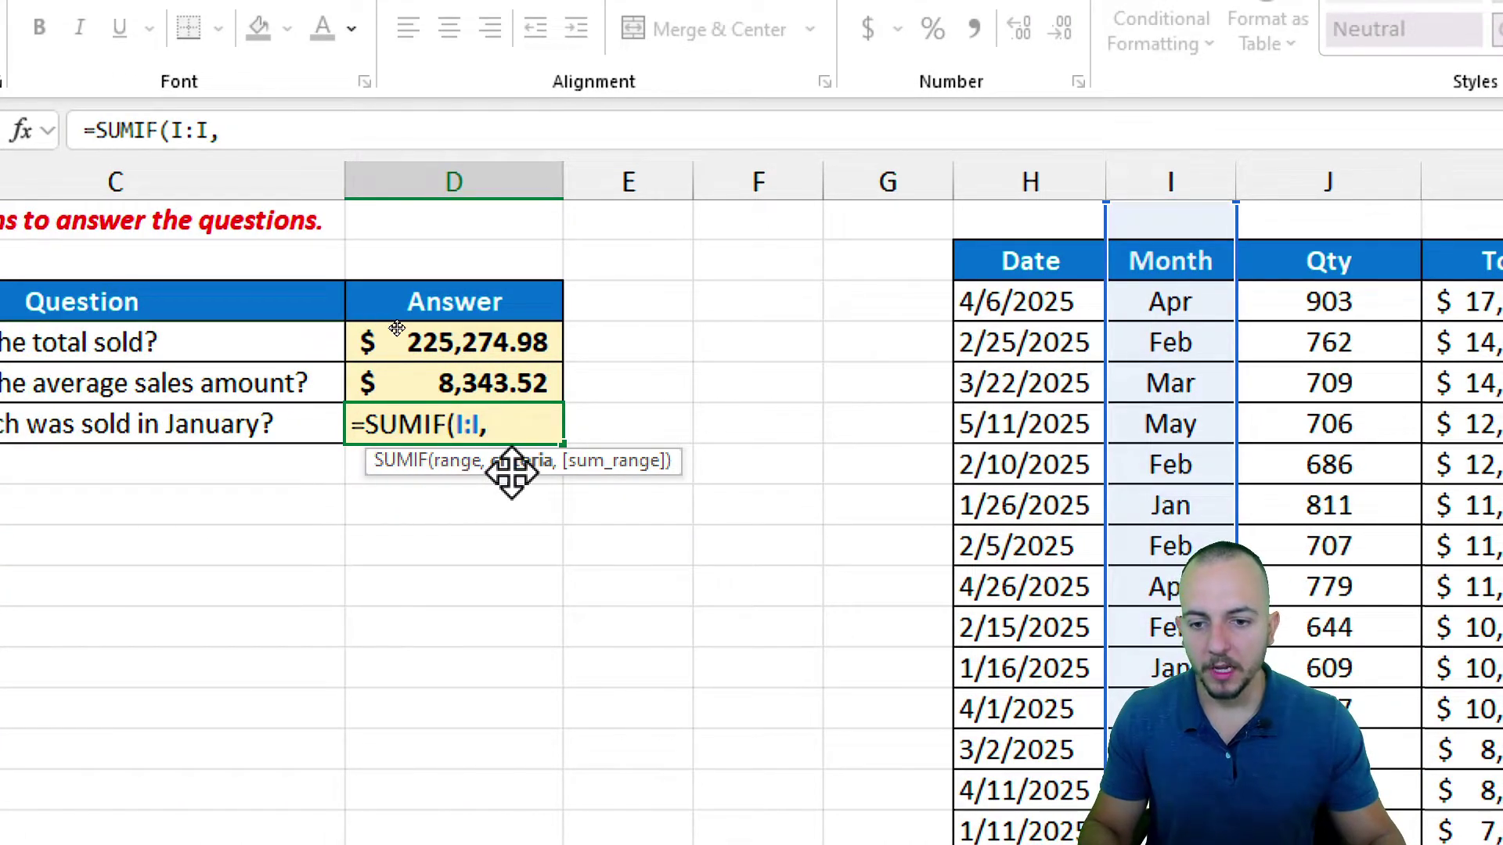
Set the SUMIF criteria to "Jan" in quotation marks, matching how January is written in the Month column
{"action": "mouse_move", "coordinate": [150, 402]}
{"action": "left_mouse_down"}
{"action": "mouse_move", "coordinate": [290, 452]}
{"action": "mouse_move", "coordinate": [329, 581]}
{"action": "left_mouse_up"}
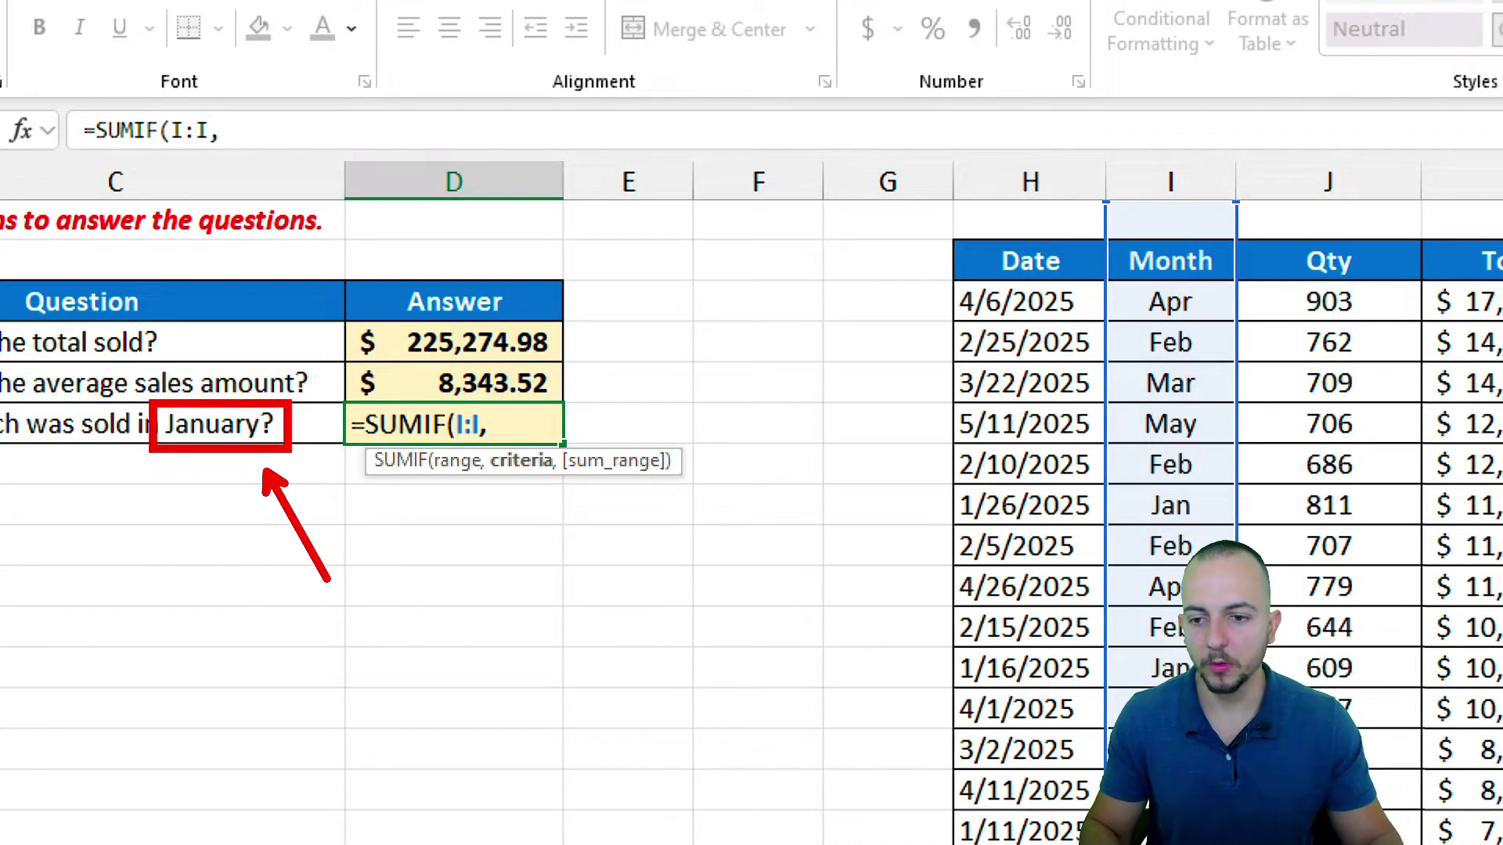
{"action": "key", "text": "Escape"}
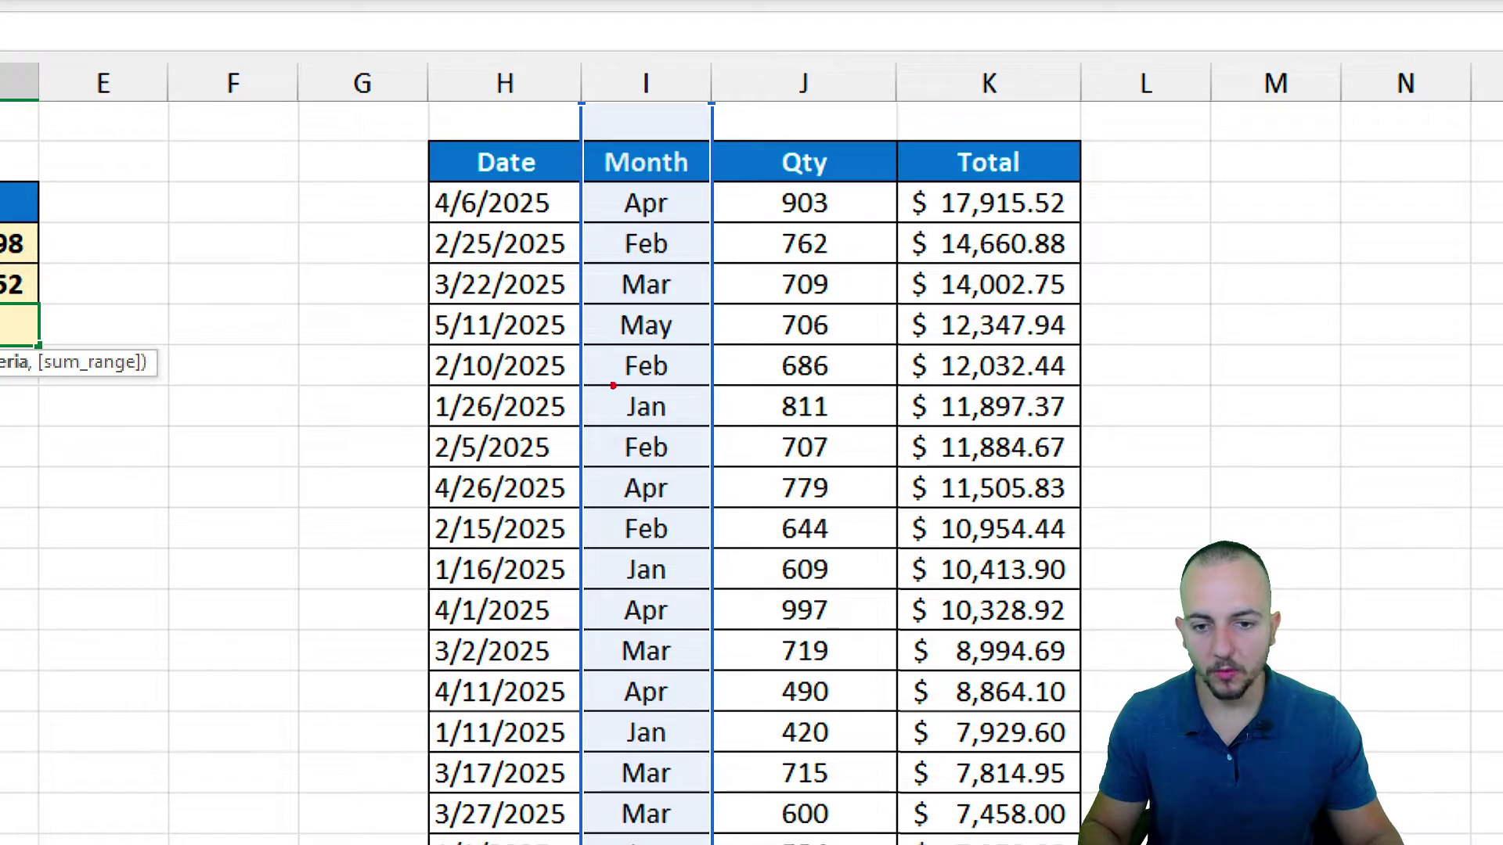
{"action": "left_click_drag", "start_coordinate": [605, 381], "coordinate": [701, 430]}
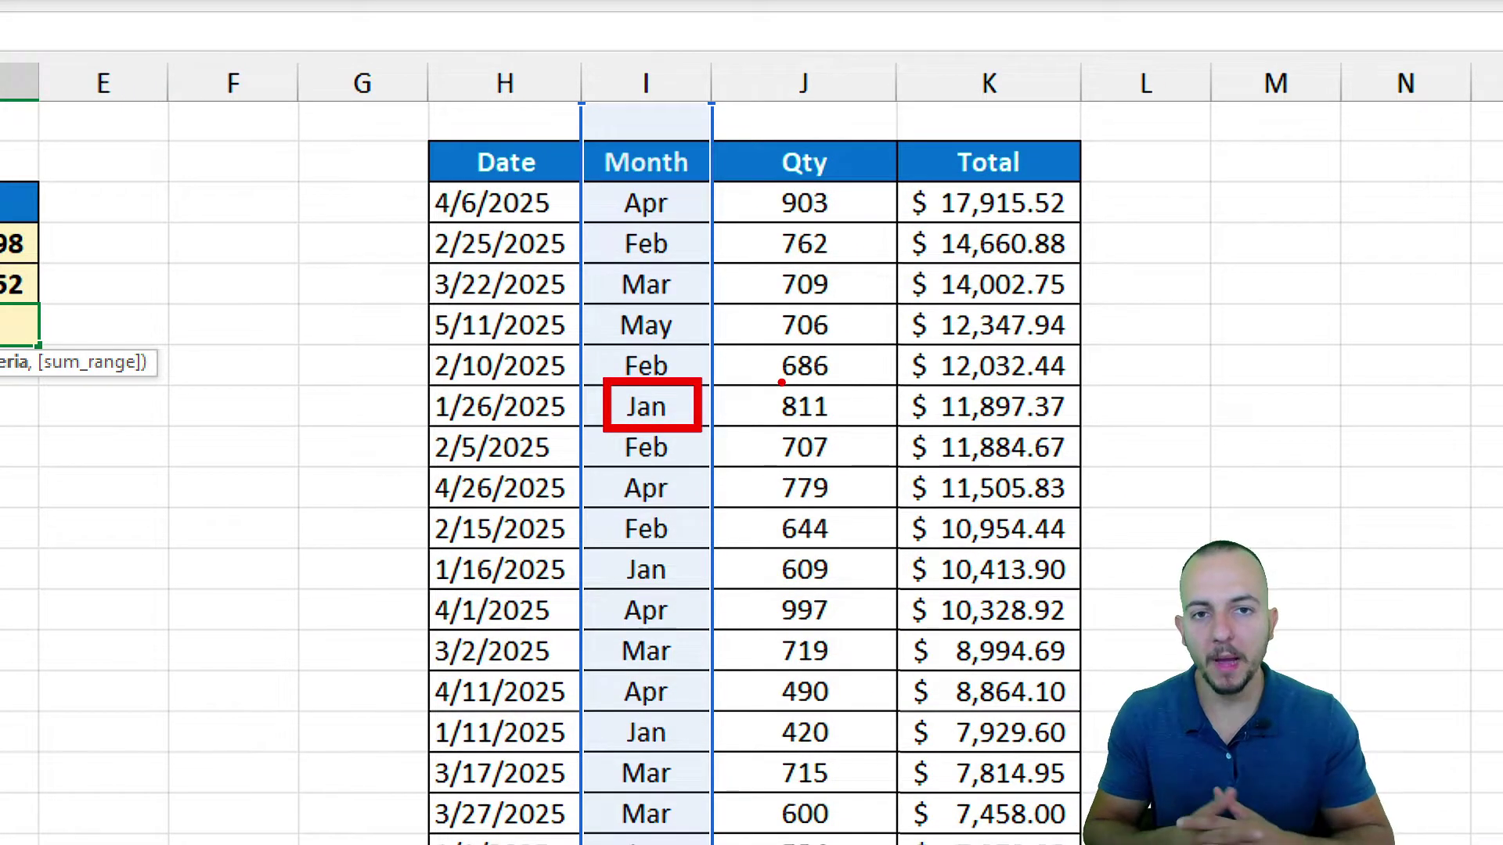
{"action": "key", "text": "Escape"}
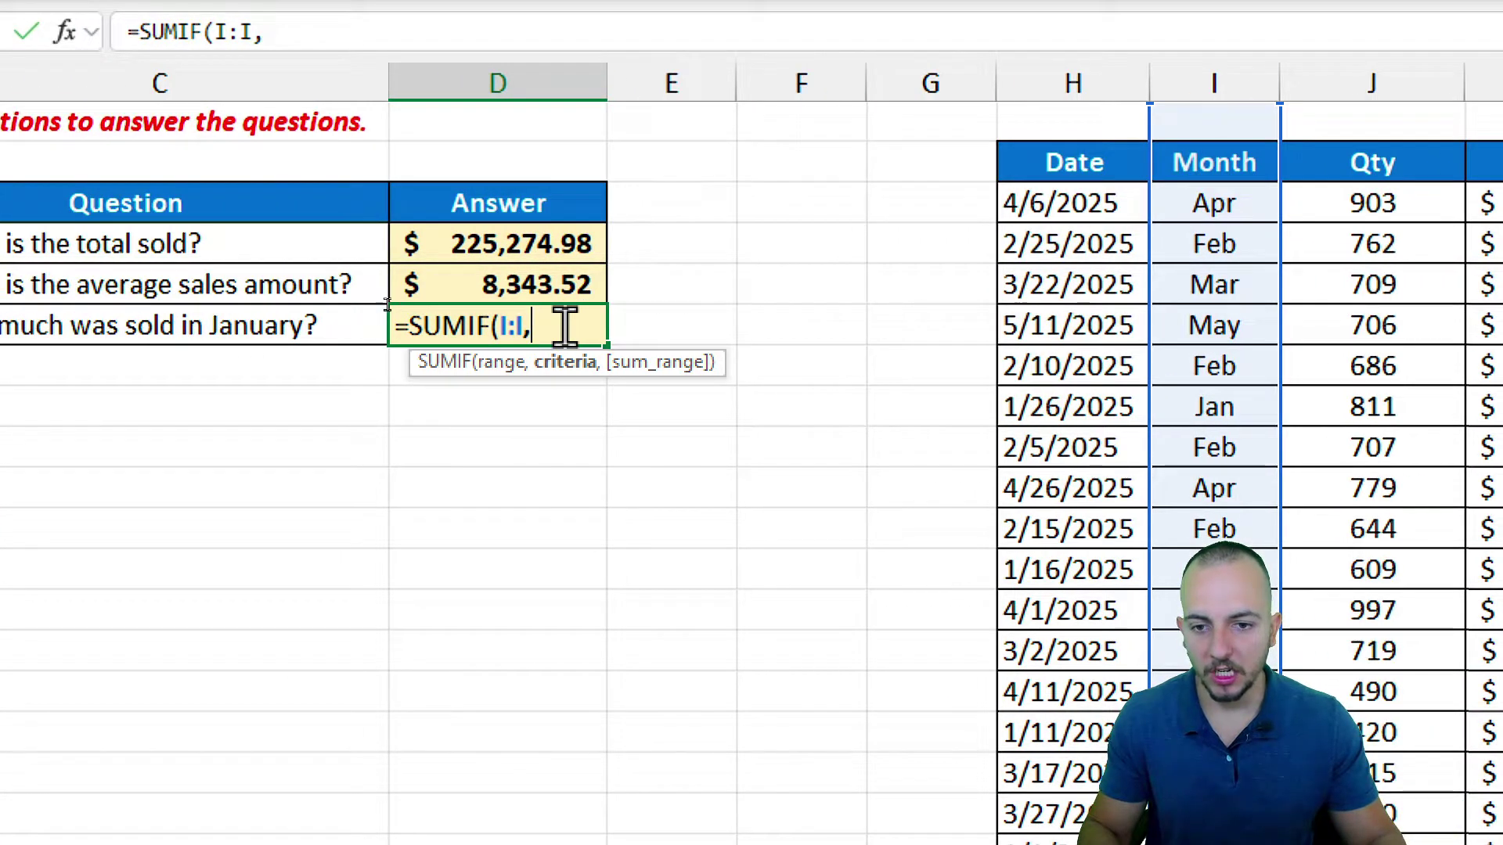
{"action": "type", "text": "Jan"}
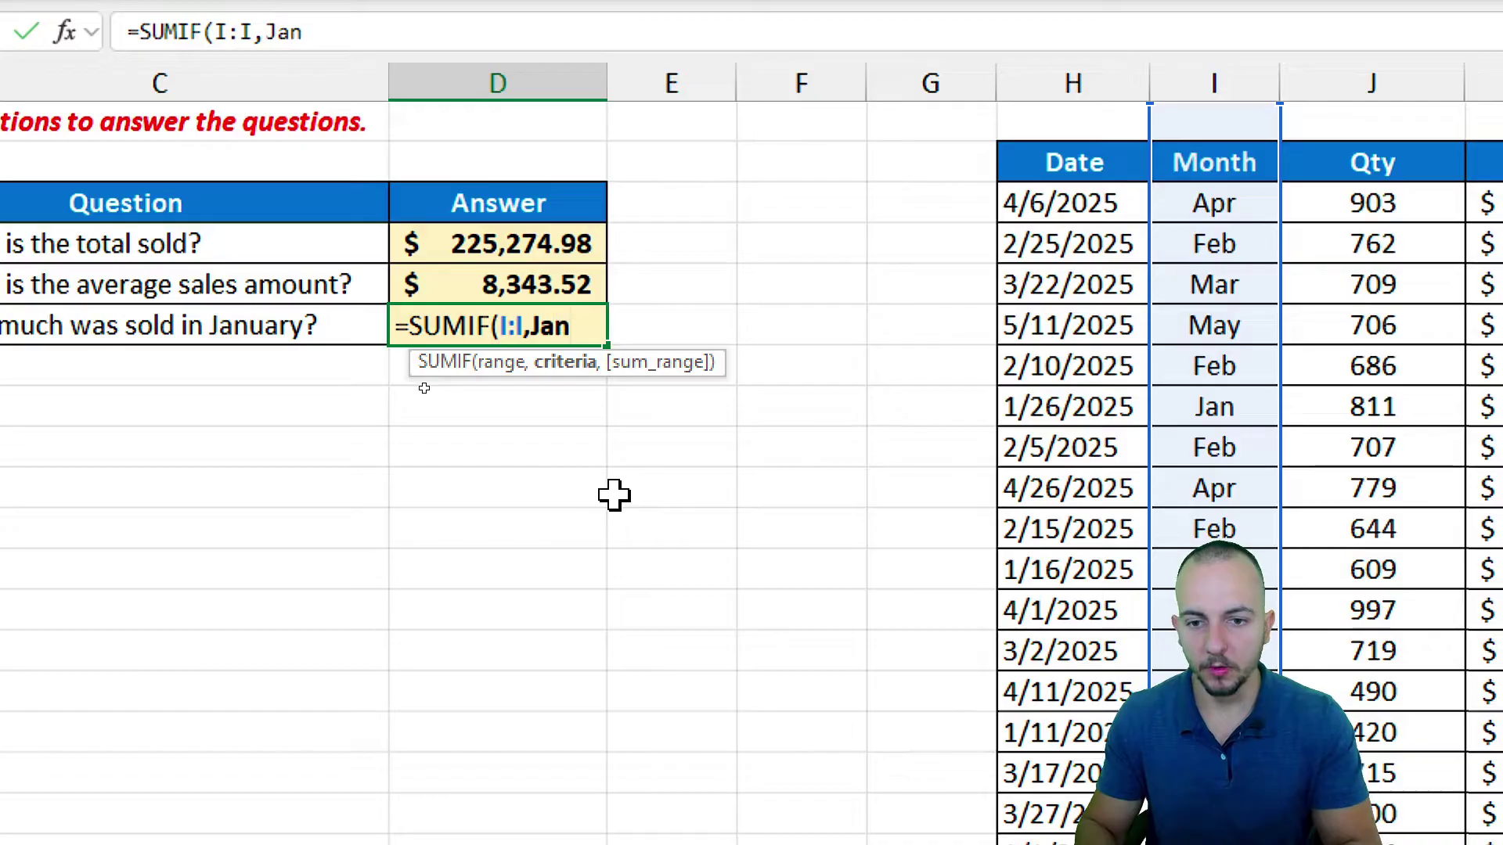
{"action": "key", "text": "BackSpace"}
{"action": "key", "text": "BackSpace"}
{"action": "key", "text": "BackSpace"}
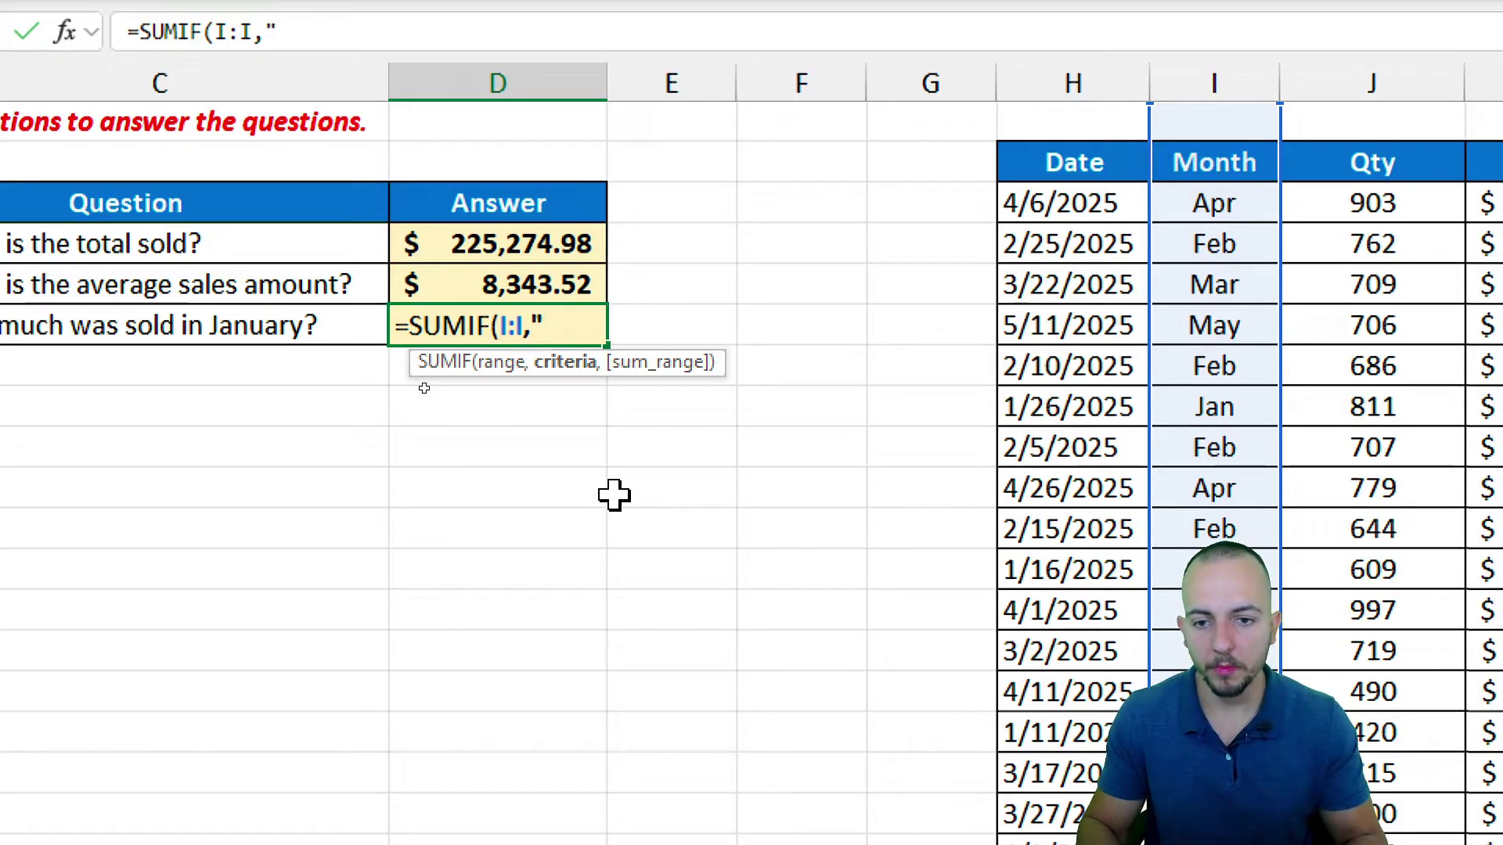
{"action": "type", "text": "\"Jan"}
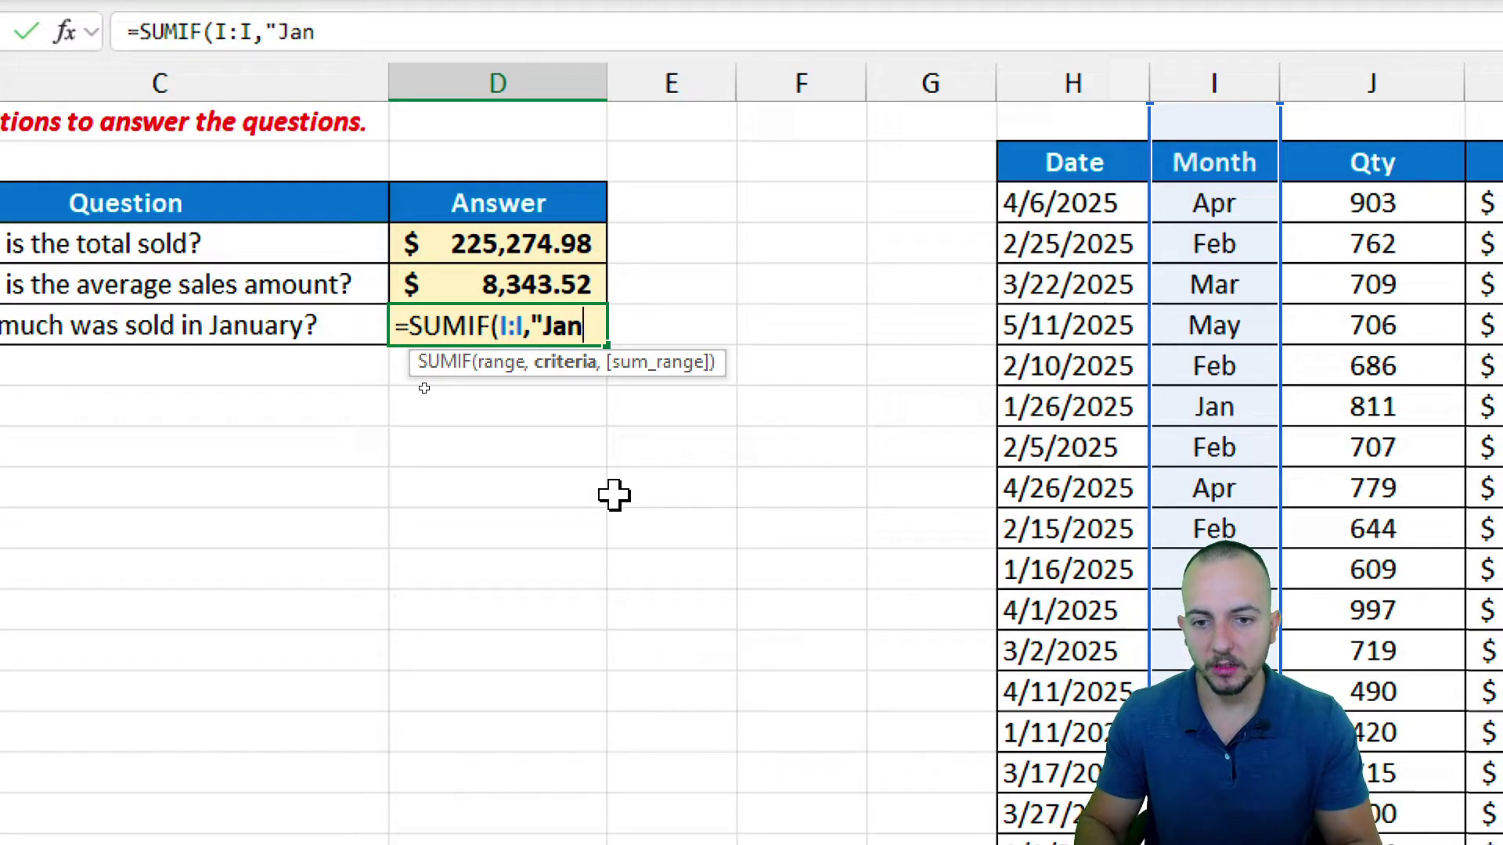
{"action": "type", "text": "\","}
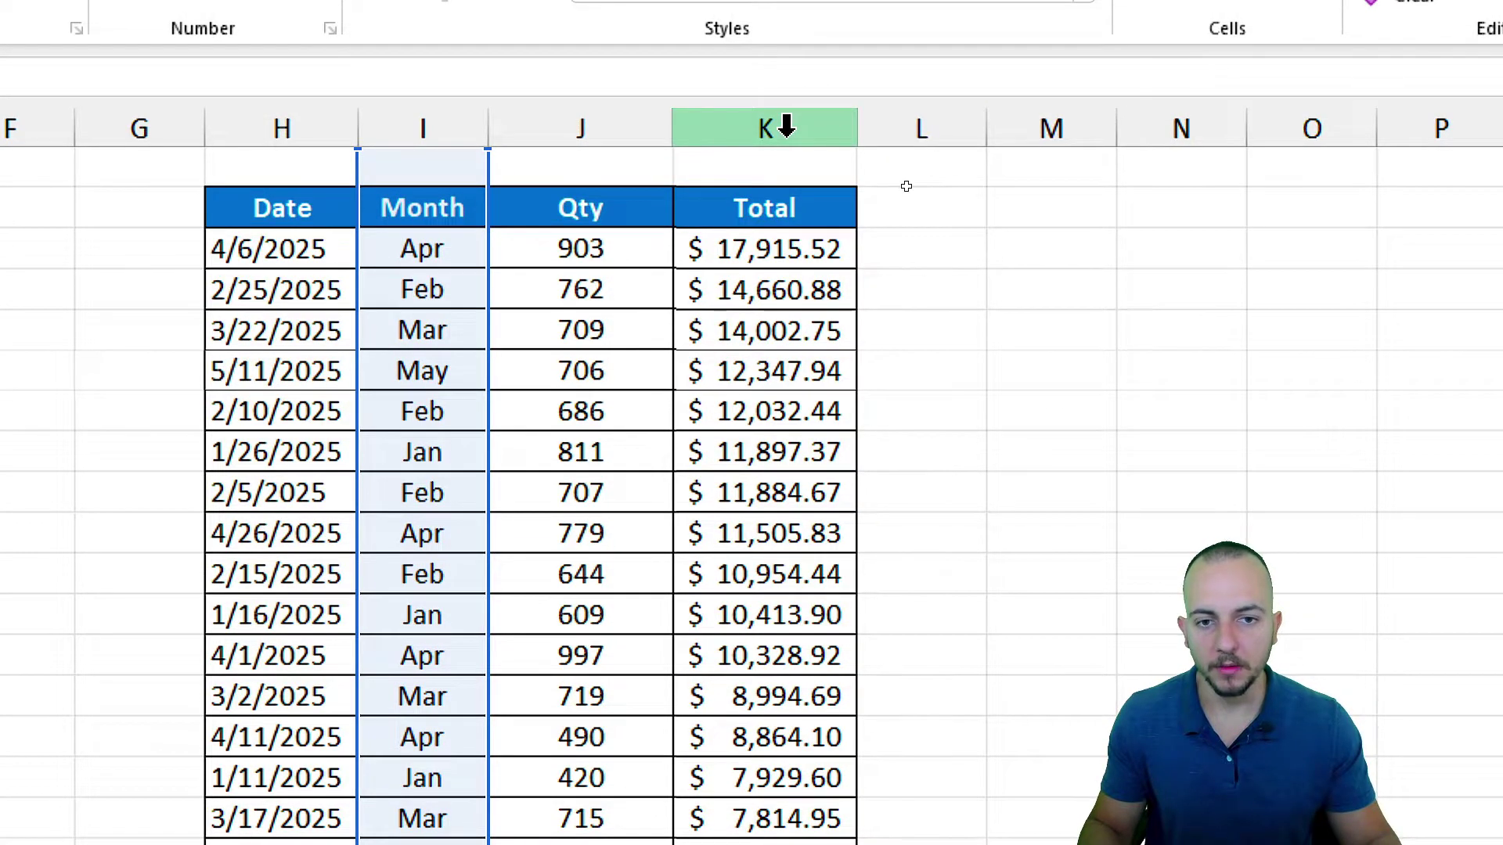
Complete the formula as =SUMIF(I:I,"Jan",K:K) and apply the dollar accounting format to D6
{"action": "left_click", "coordinate": [785, 127]}
{"action": "key", "text": "ctrl+Return"}
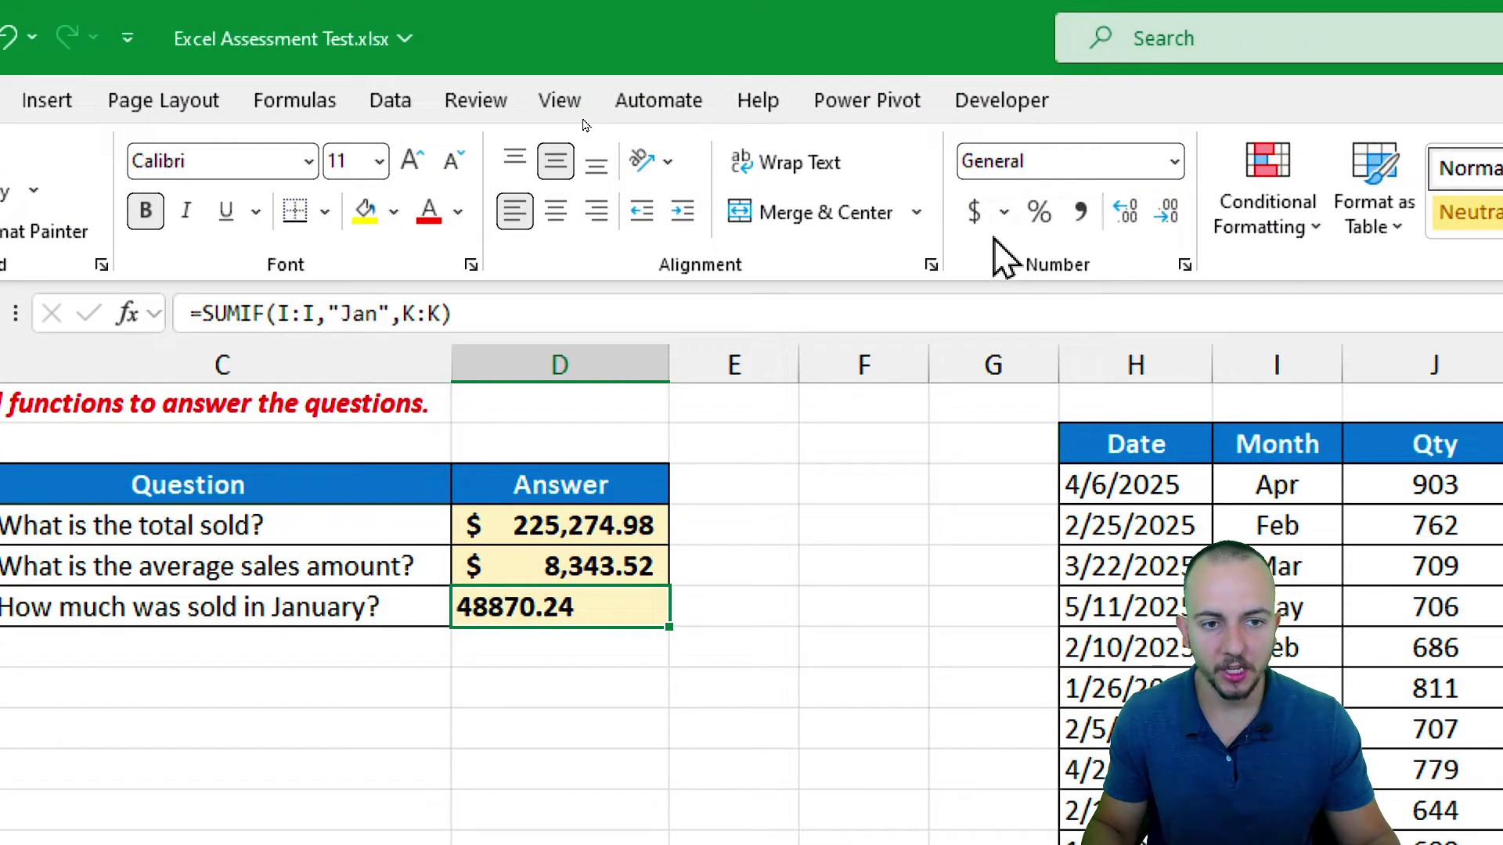
{"action": "left_click", "coordinate": [979, 210]}
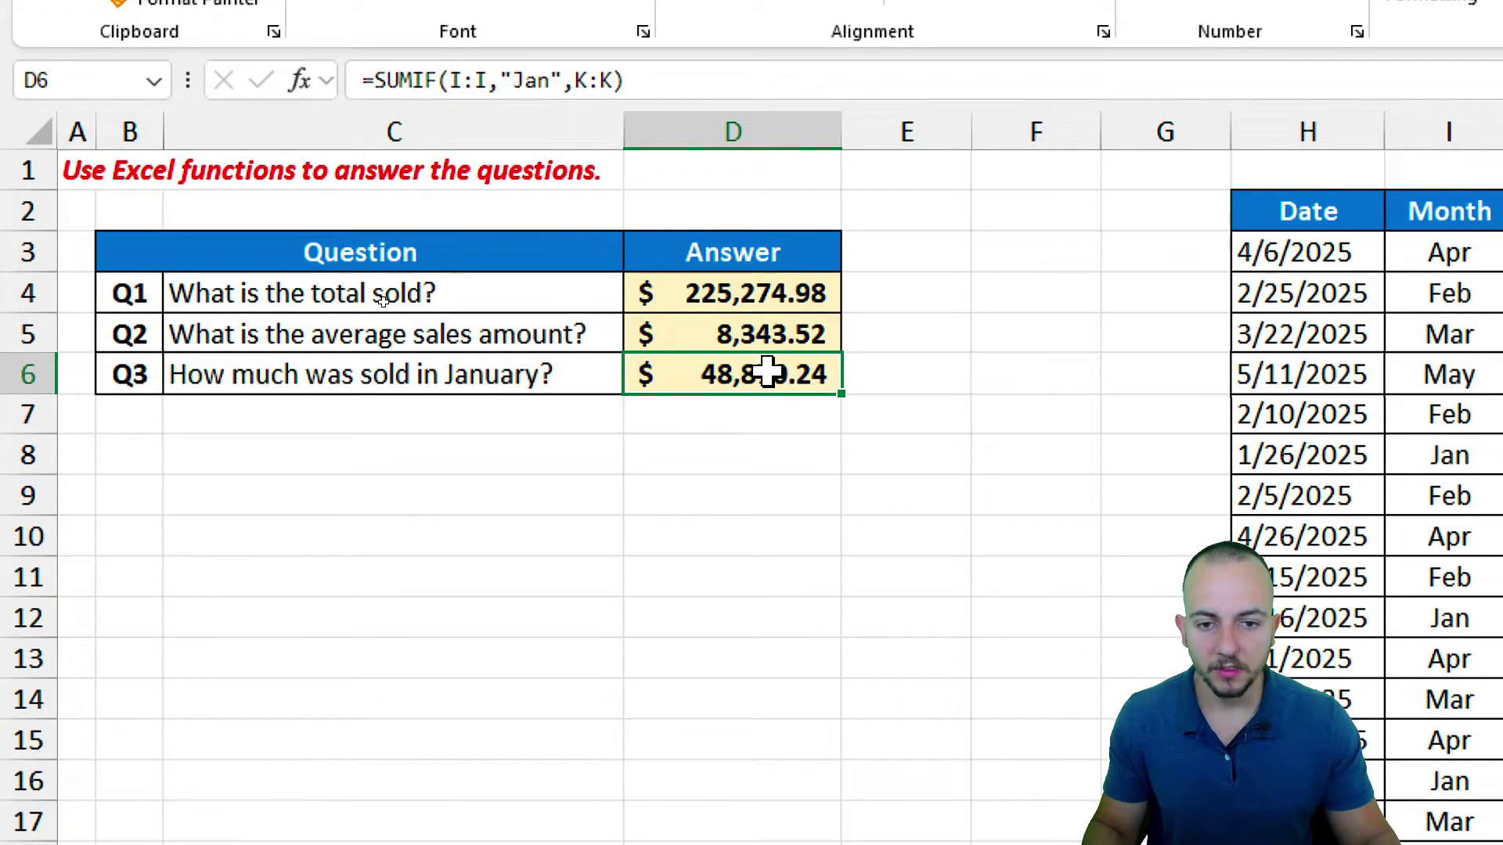
Change the month criterion in the D6 SUMIF formula to "Feb" and select D6 again
{"action": "double_click", "coordinate": [767, 374]}
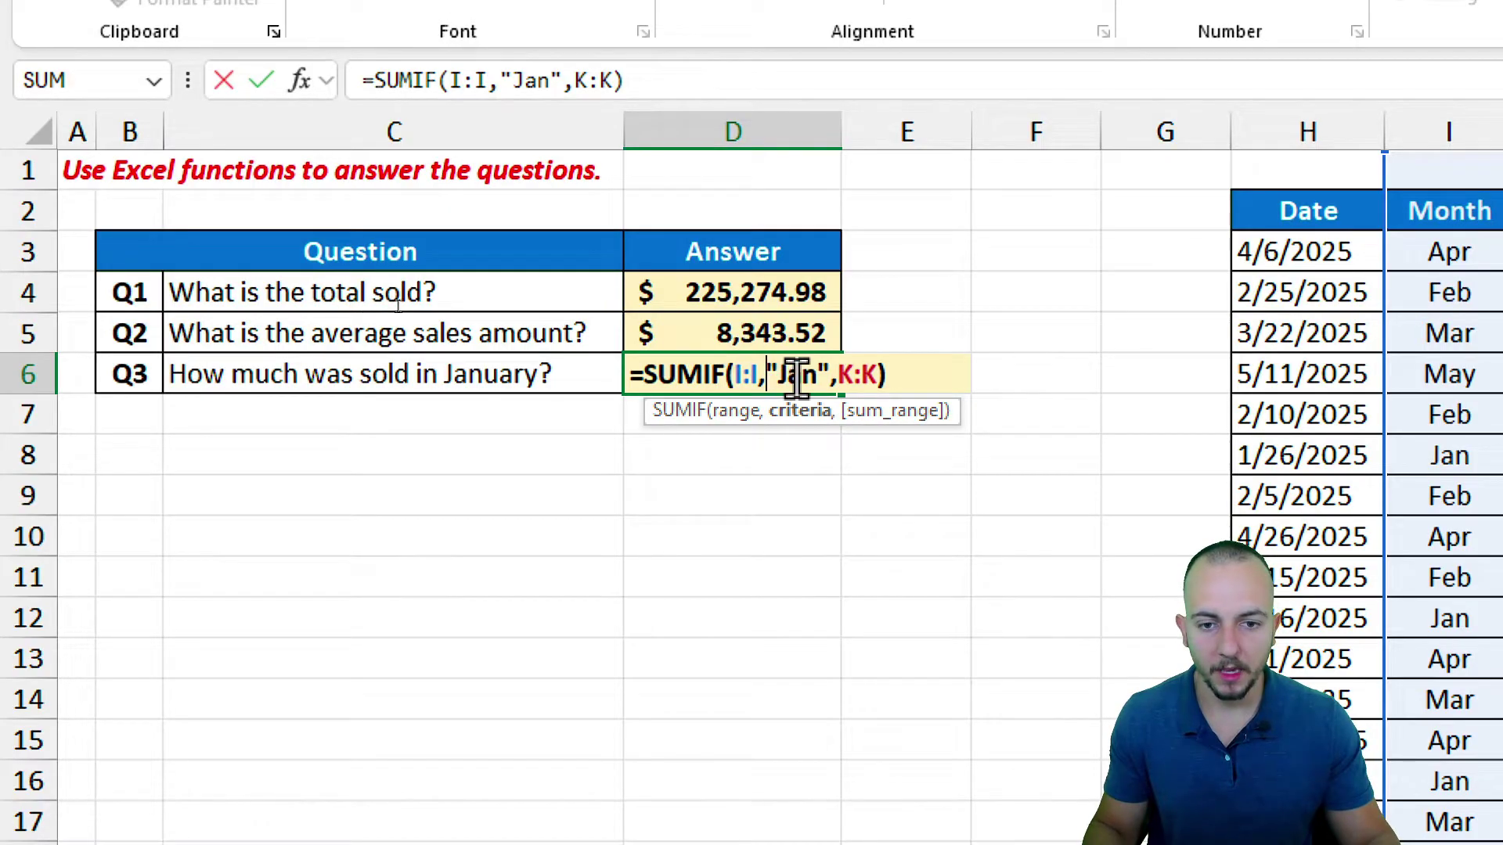
{"action": "left_click_drag", "start_coordinate": [777, 374], "coordinate": [816, 374]}
{"action": "type", "text": "Feb"}
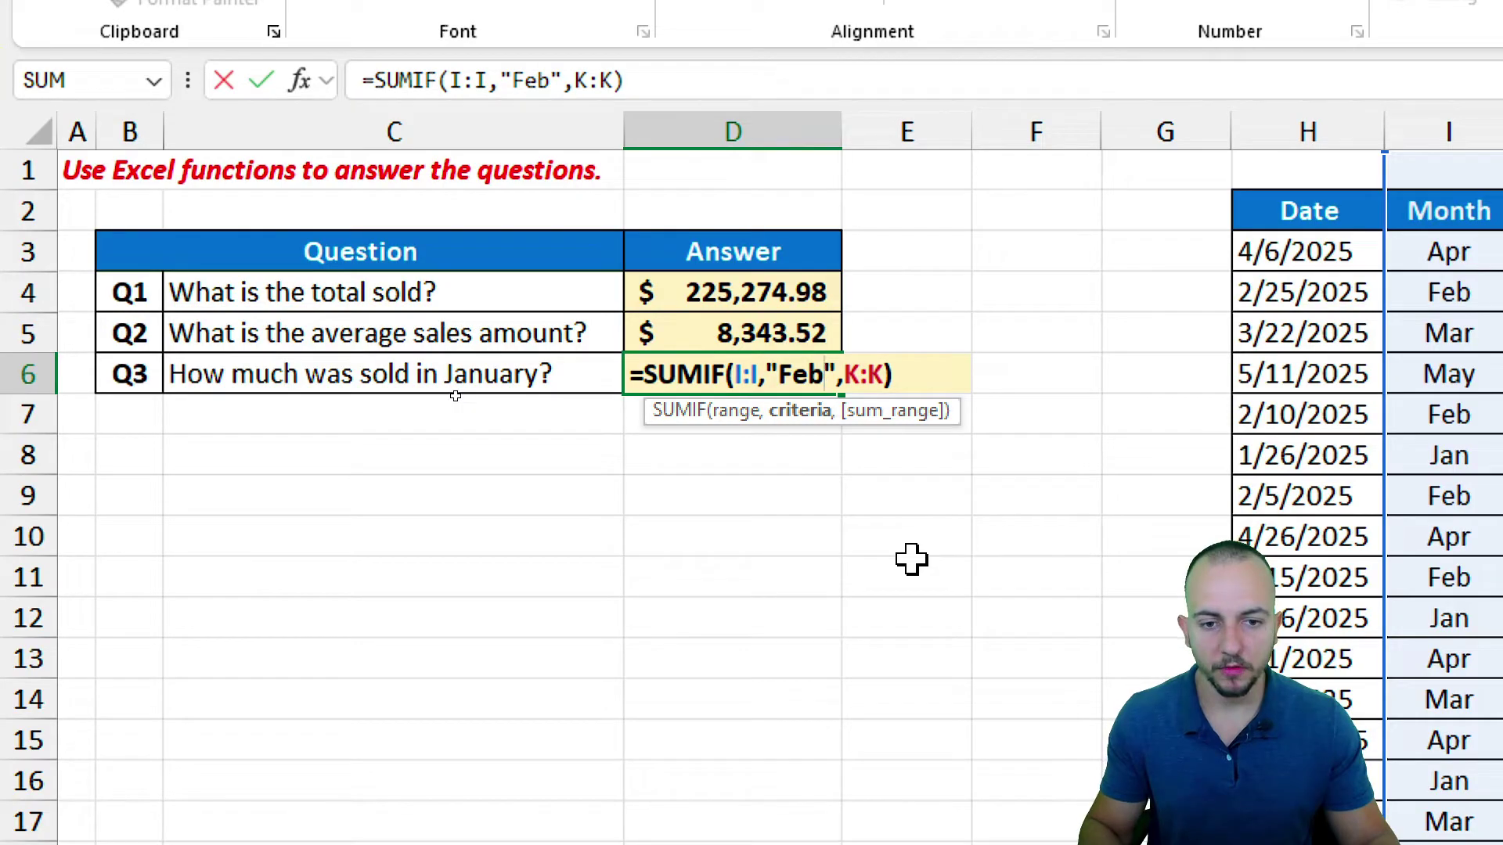
{"action": "key", "text": "Return"}
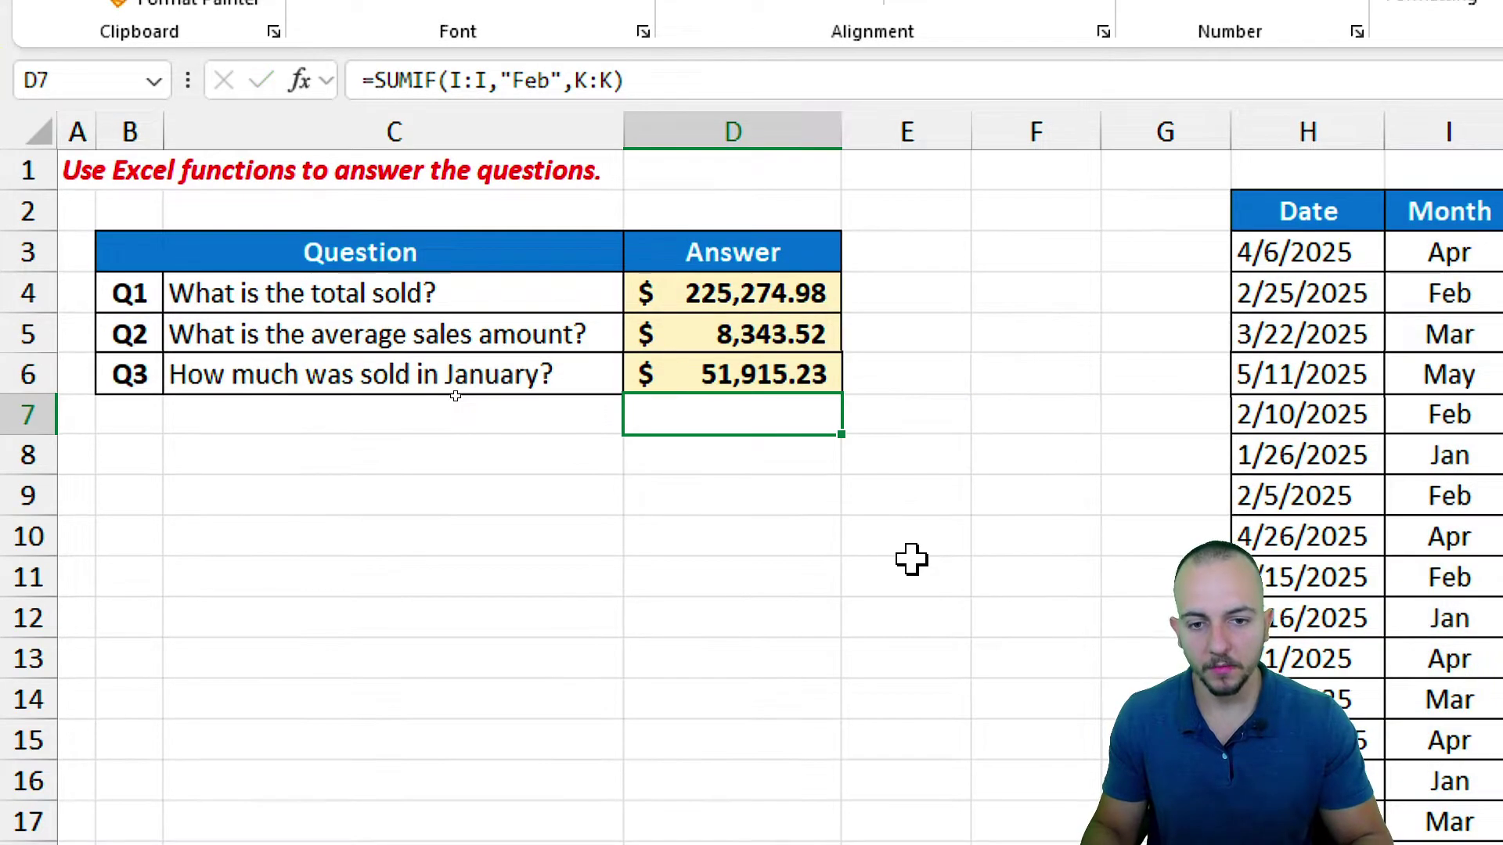
{"action": "left_click", "coordinate": [708, 382]}
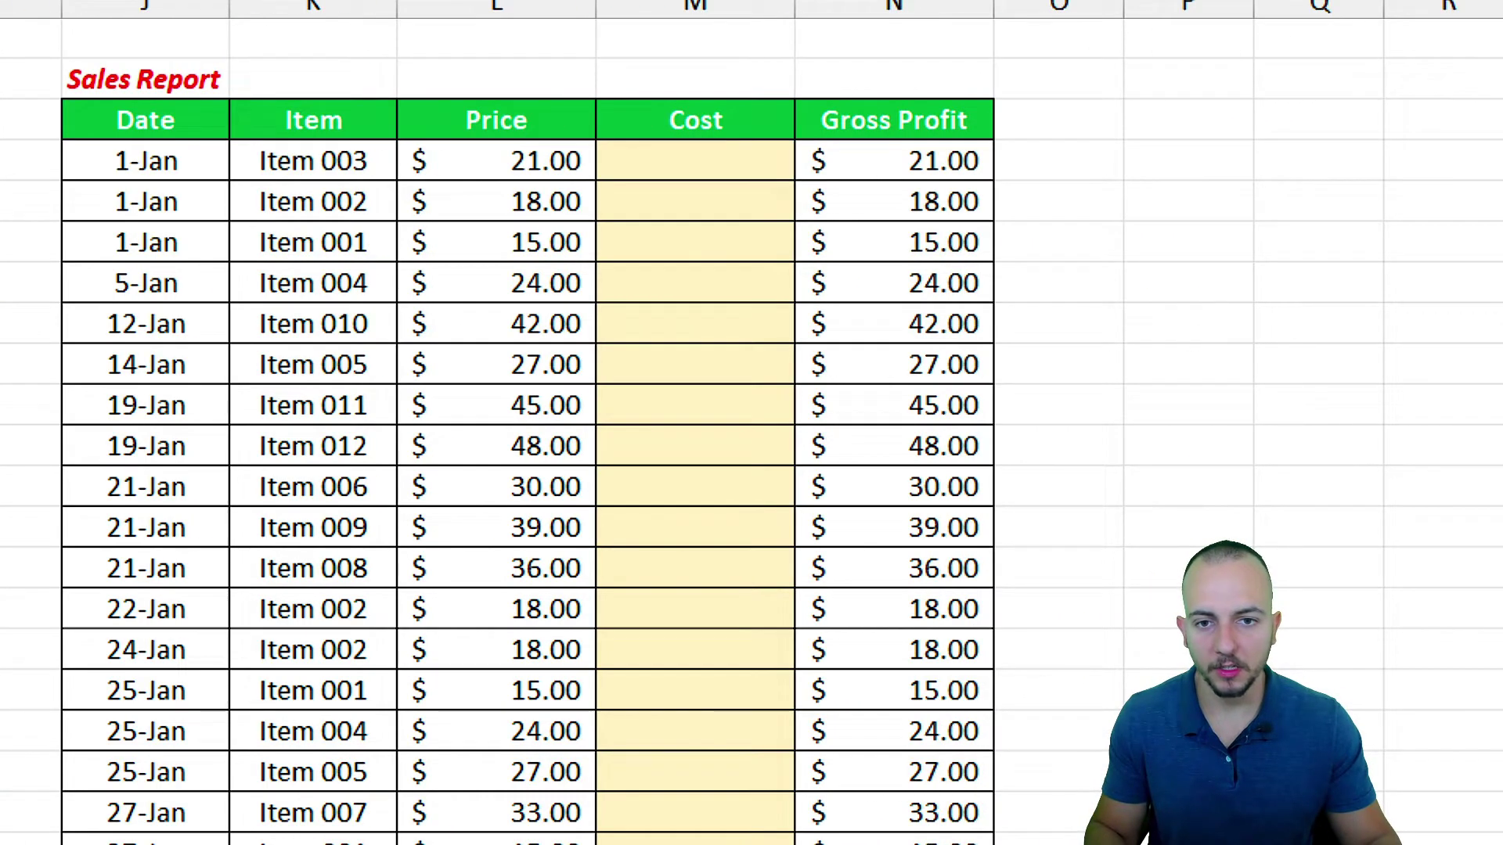
Examine the Sales Report's empty Cost column beside Price and Gross Profit, and select the Cost cell for the first Item 003 row
{"action": "left_click_drag", "start_coordinate": [688, 169], "coordinate": [706, 756]}
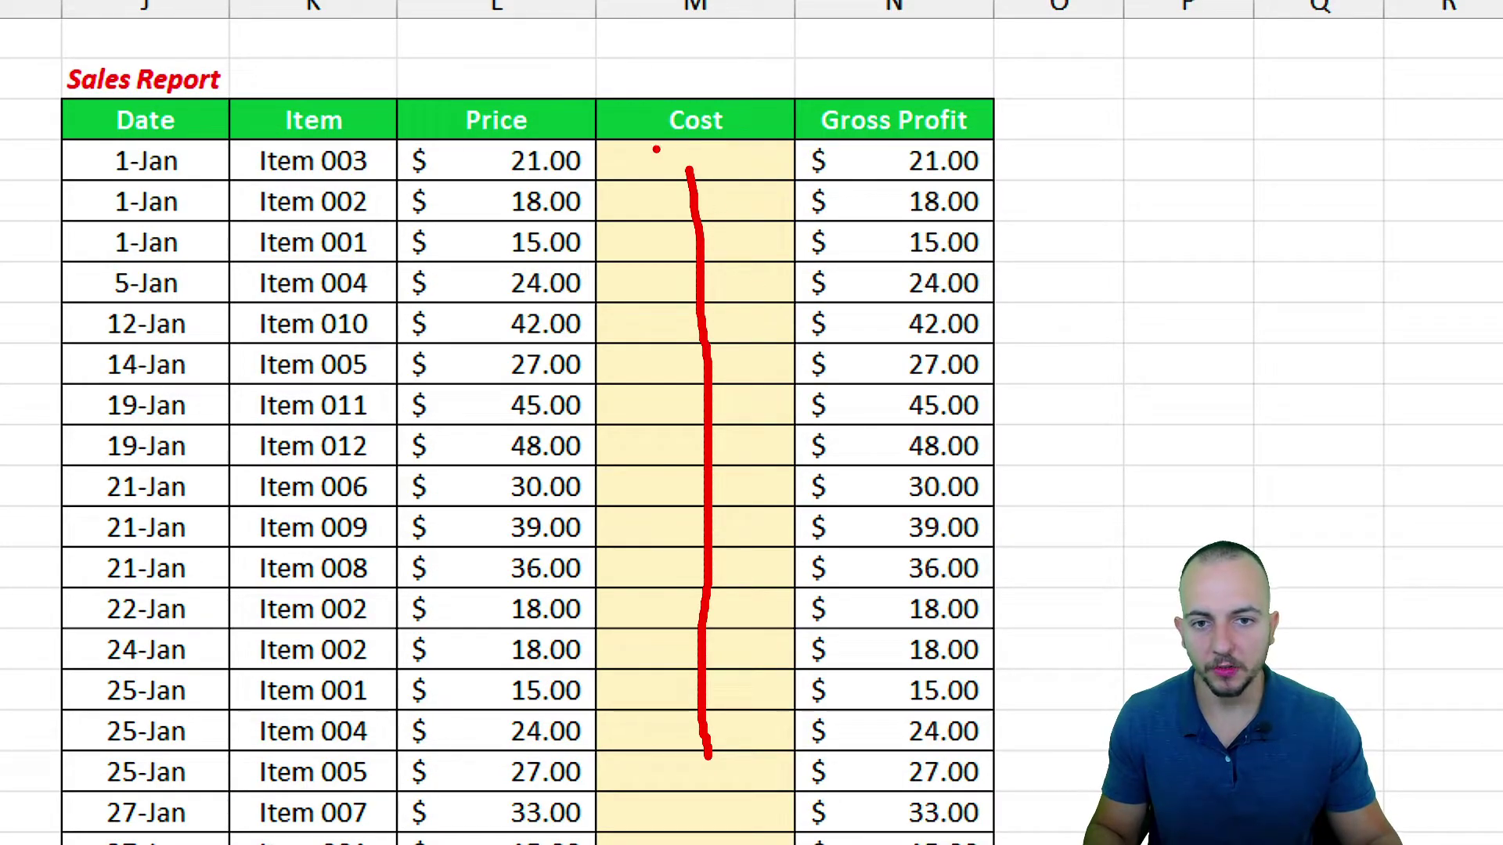
{"action": "left_click_drag", "start_coordinate": [656, 149], "coordinate": [757, 148]}
{"action": "left_click_drag", "start_coordinate": [678, 203], "coordinate": [757, 200]}
{"action": "left_click_drag", "start_coordinate": [636, 242], "coordinate": [763, 235]}
{"action": "key", "text": "Escape"}
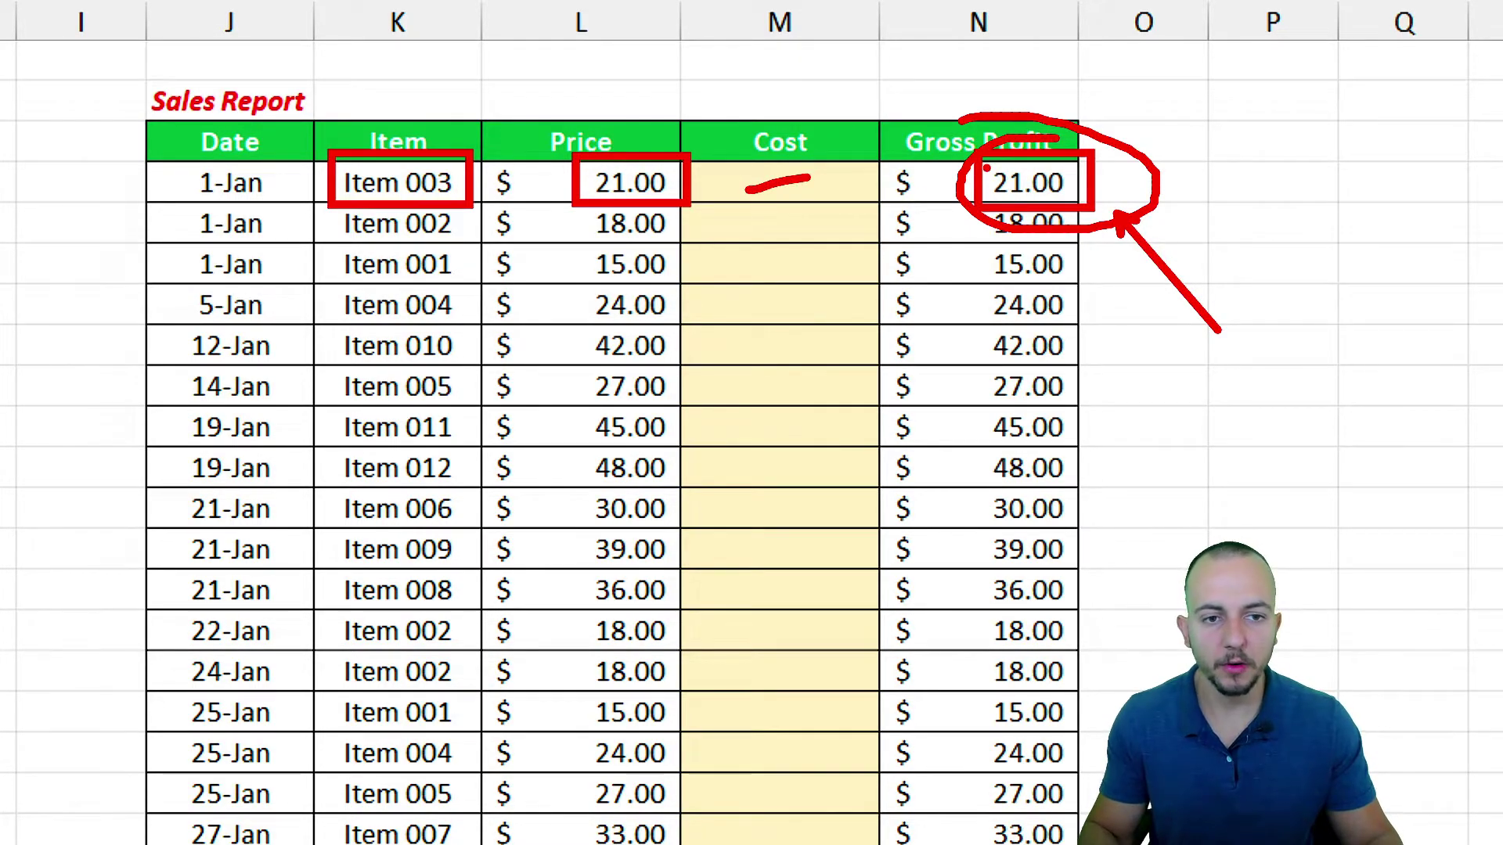
{"action": "left_click", "coordinate": [785, 176]}
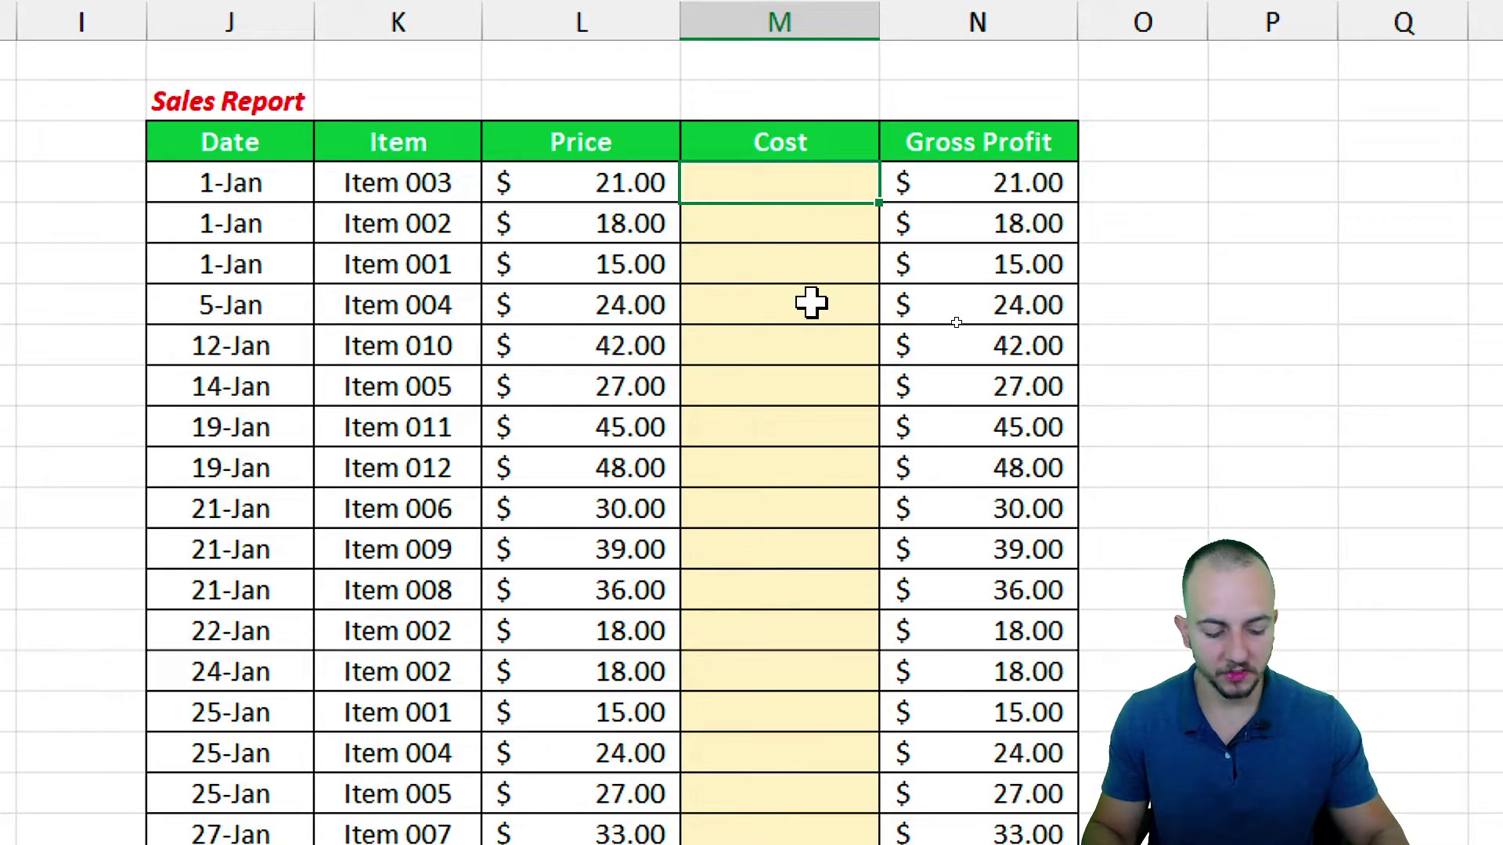
Try a cost of 10 in the first Item 003 row to check its Gross Profit, and remove it again
{"action": "key", "text": "Return"}
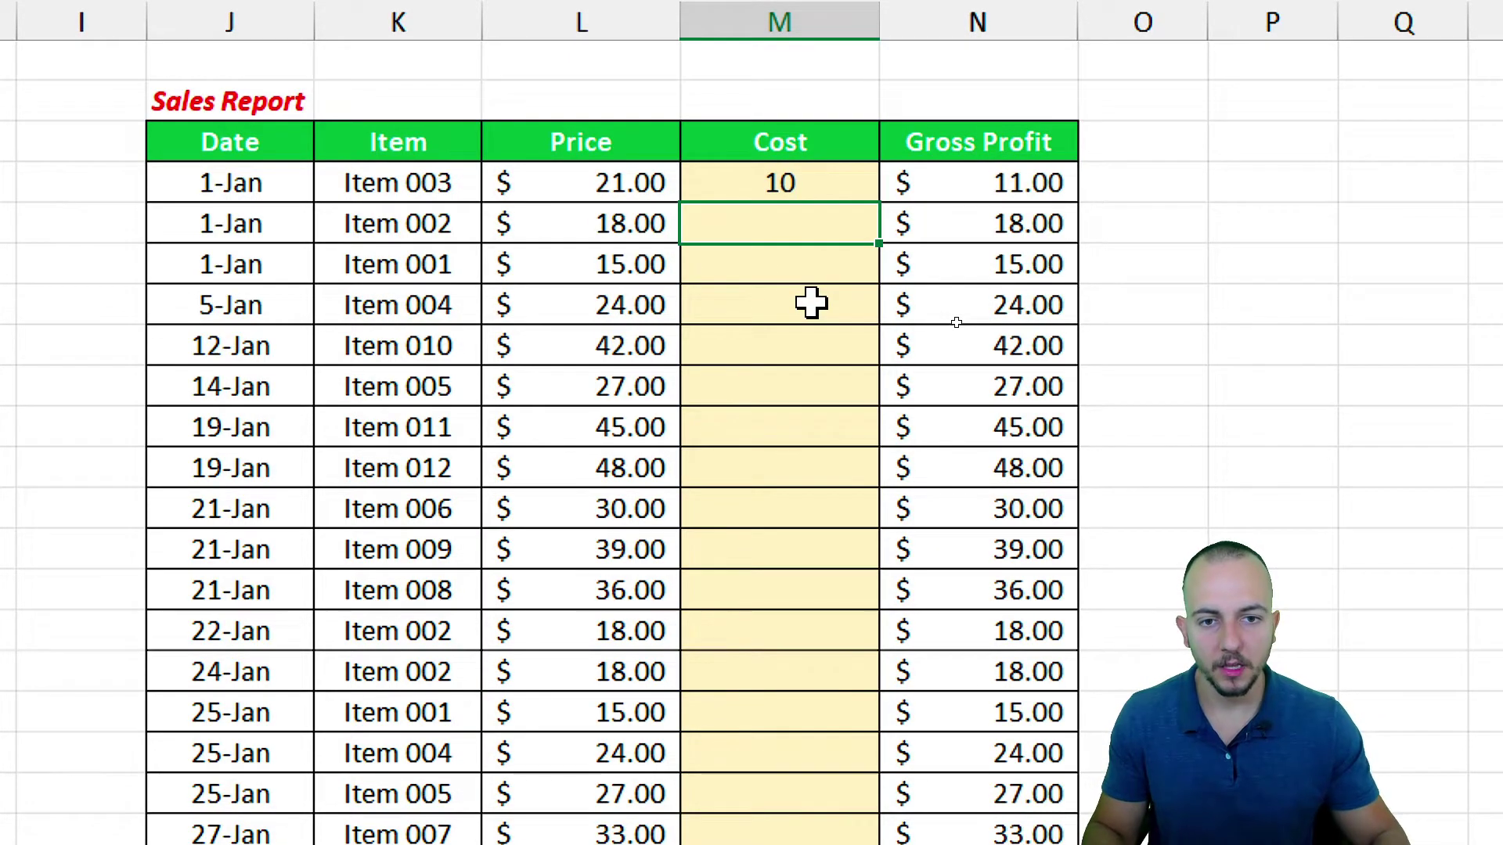
{"action": "left_click", "coordinate": [996, 176]}
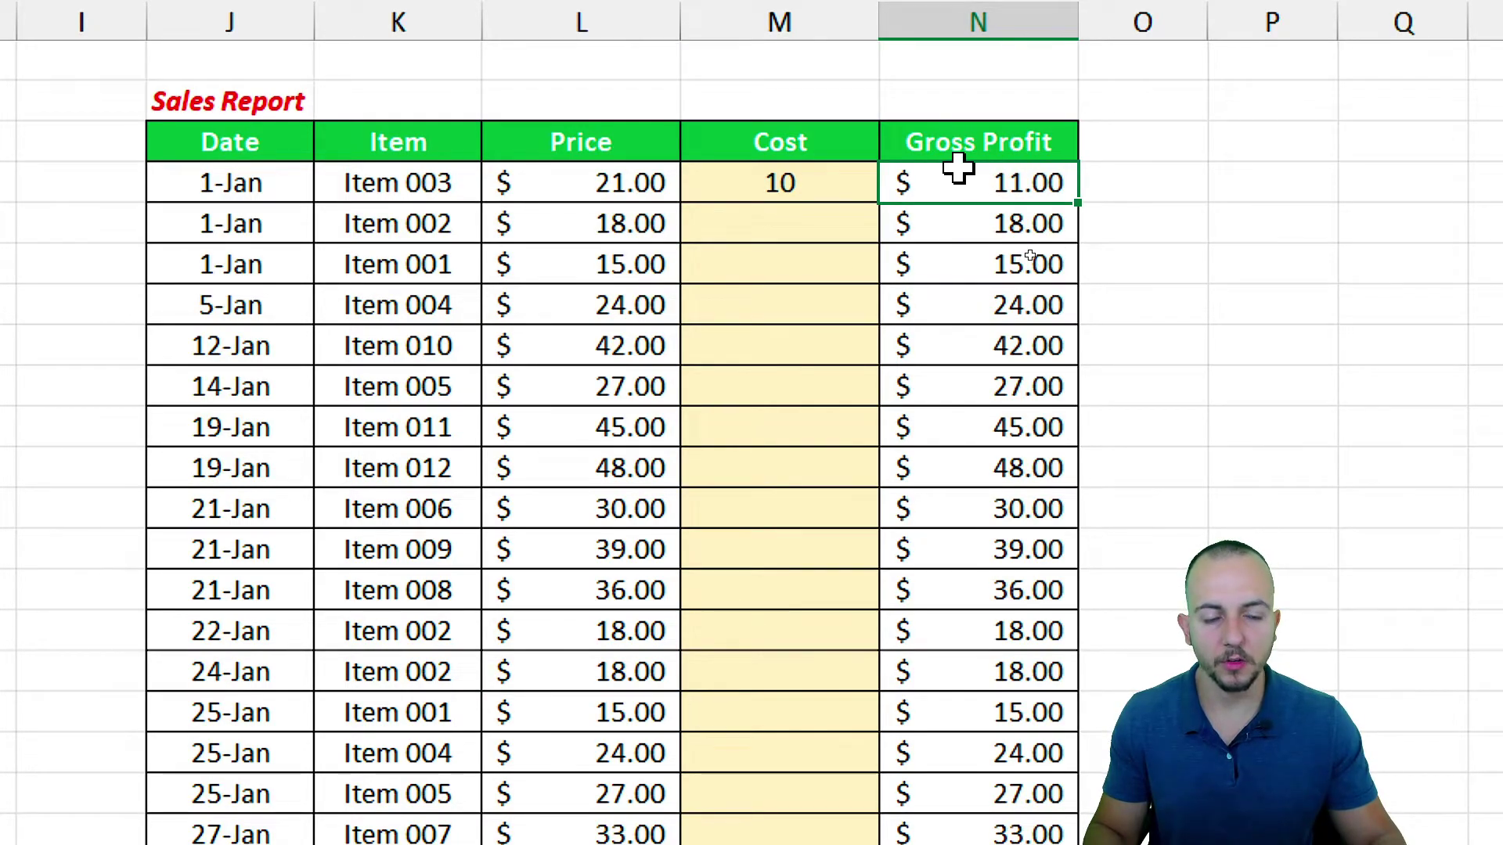
{"action": "left_click", "coordinate": [805, 186]}
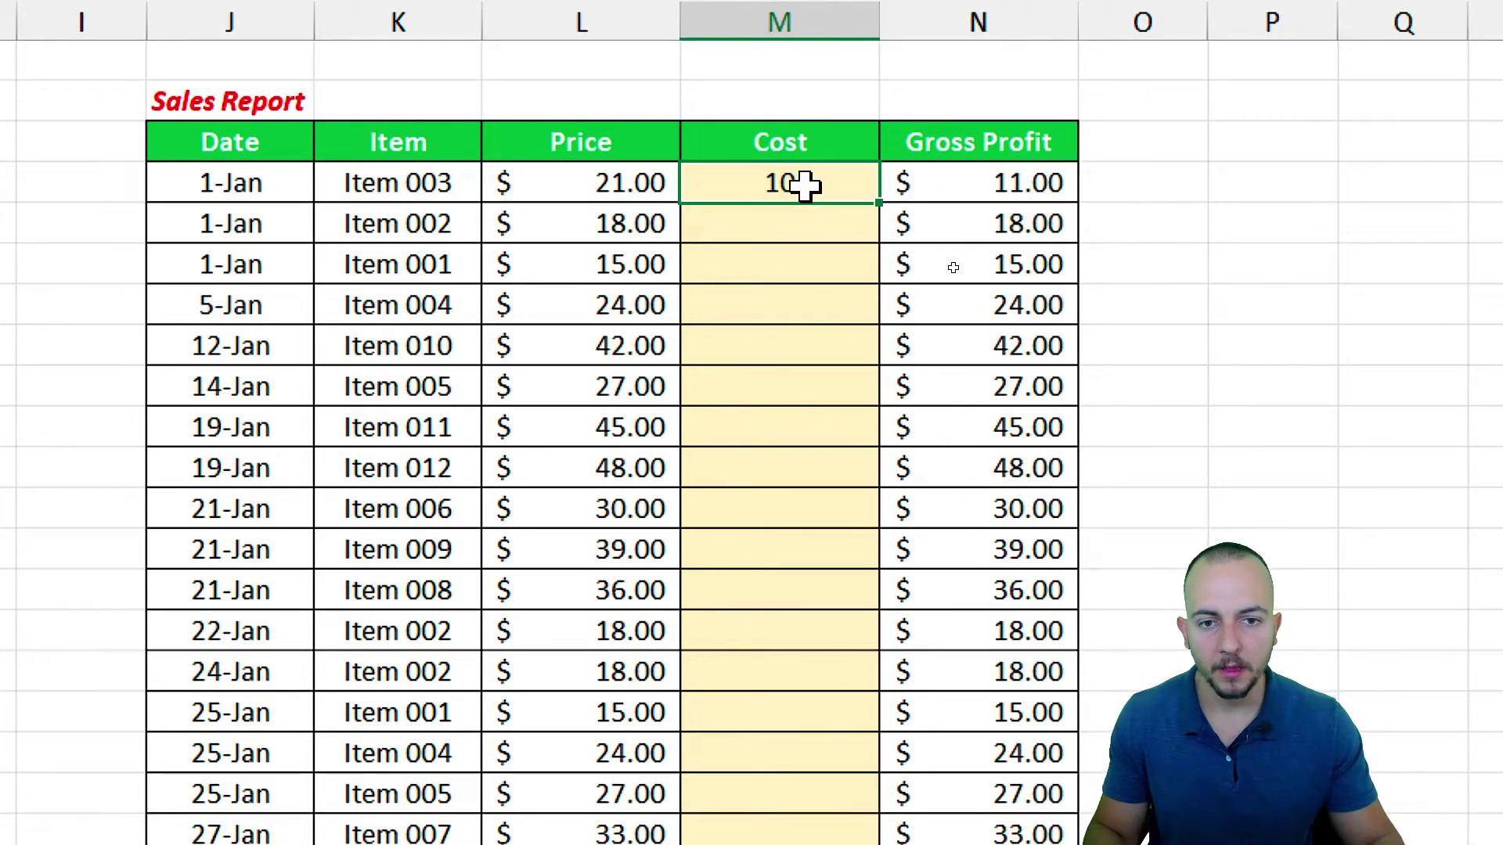
{"action": "left_click", "coordinate": [384, 188]}
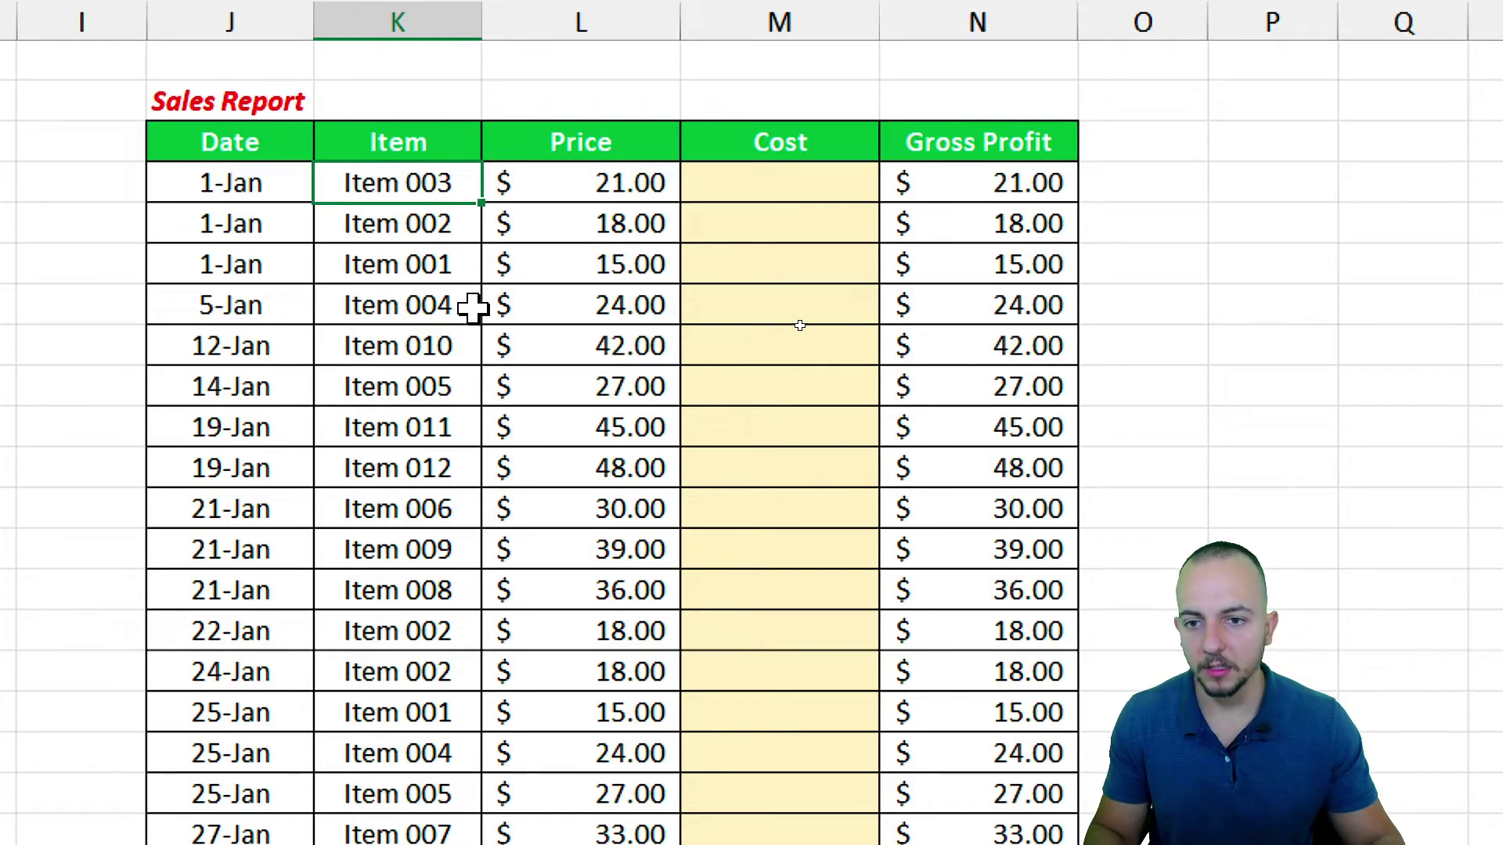
Find Item 003 in the Inventory List, try entering its cost of 14 manually in the Sales Report, and undo the entry
{"action": "left_click", "coordinate": [407, 270]}
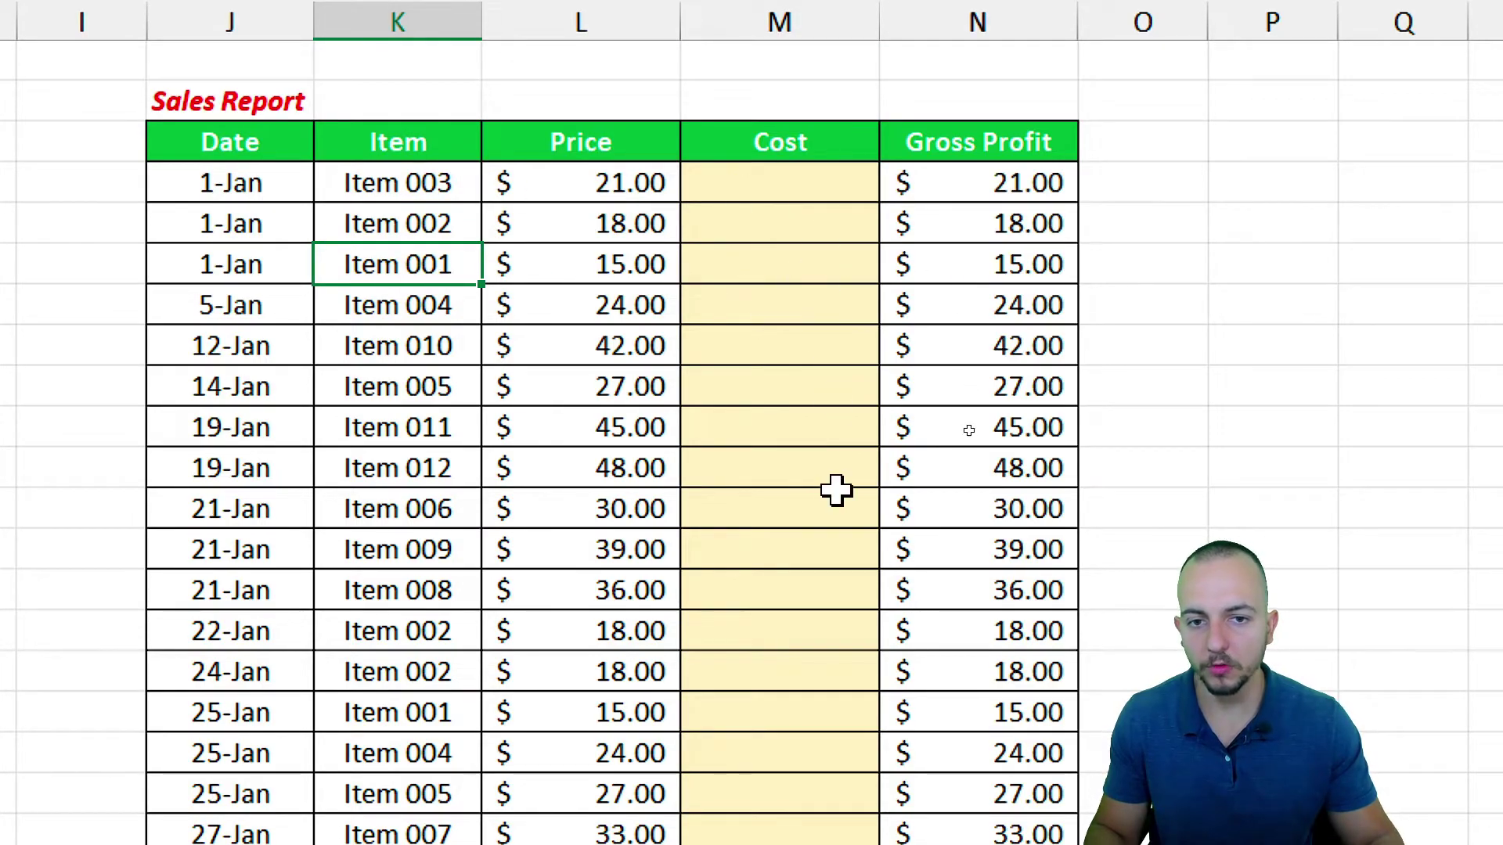
{"action": "scroll", "coordinate": [859, 700], "scroll_direction": "down", "scroll_amount": 1}
{"action": "left_click", "coordinate": [812, 170]}
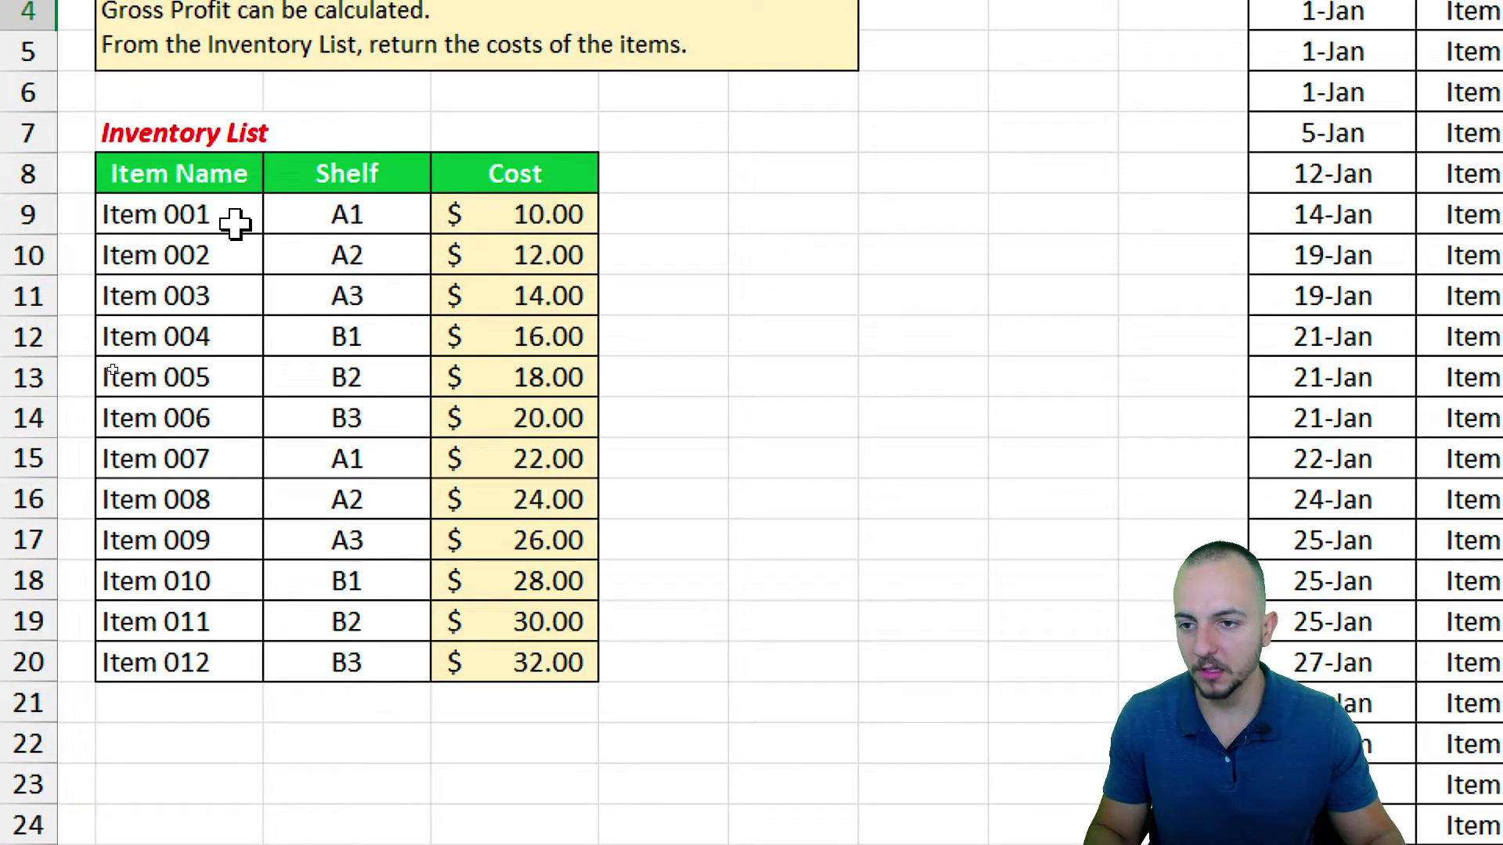
{"action": "left_click_drag", "start_coordinate": [266, 378], "coordinate": [510, 376]}
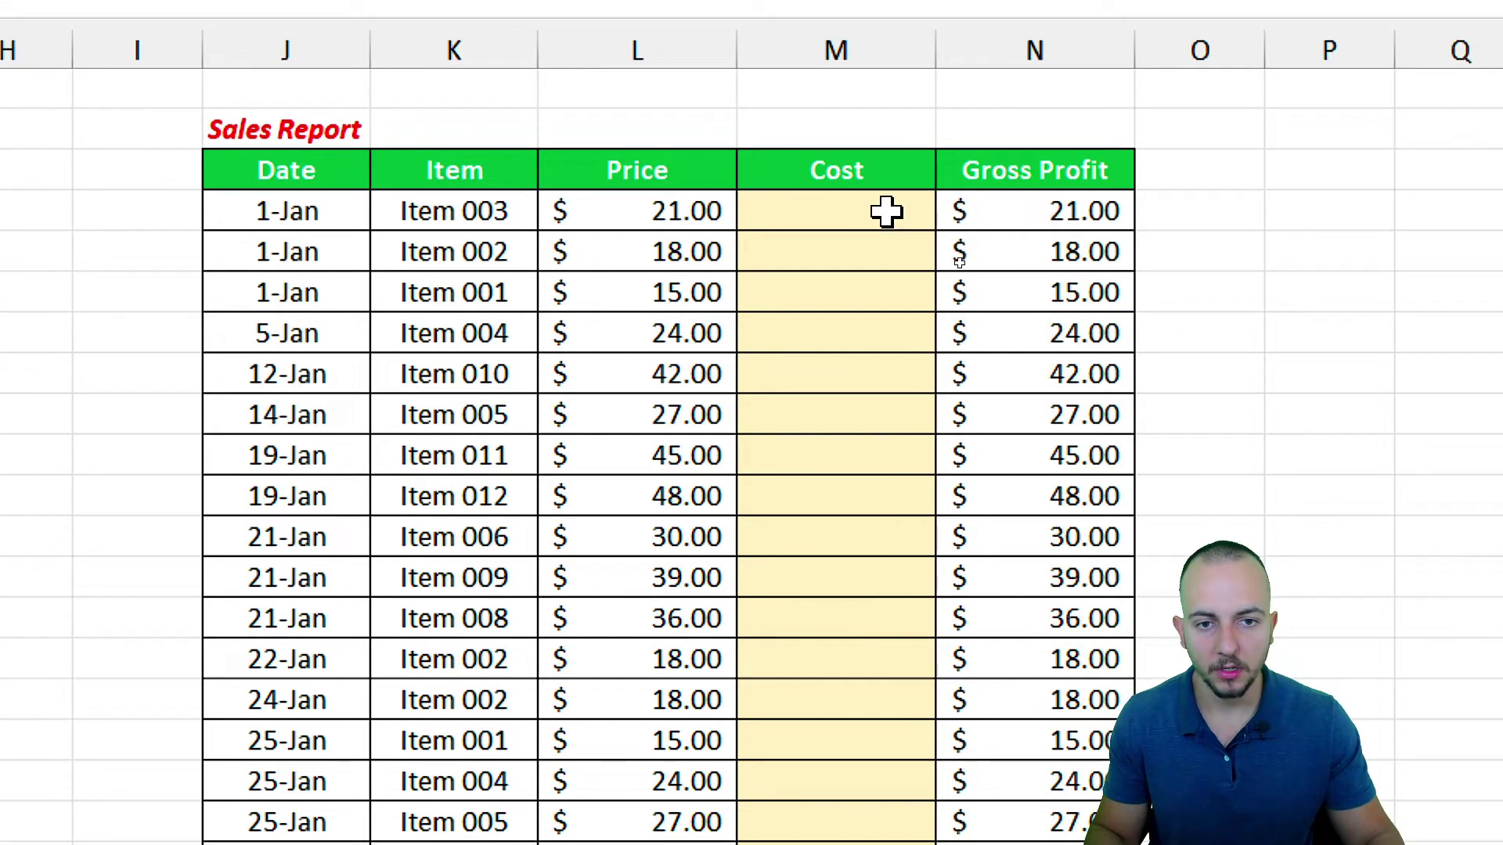
{"action": "left_click", "coordinate": [882, 212]}
{"action": "key", "text": "Return"}
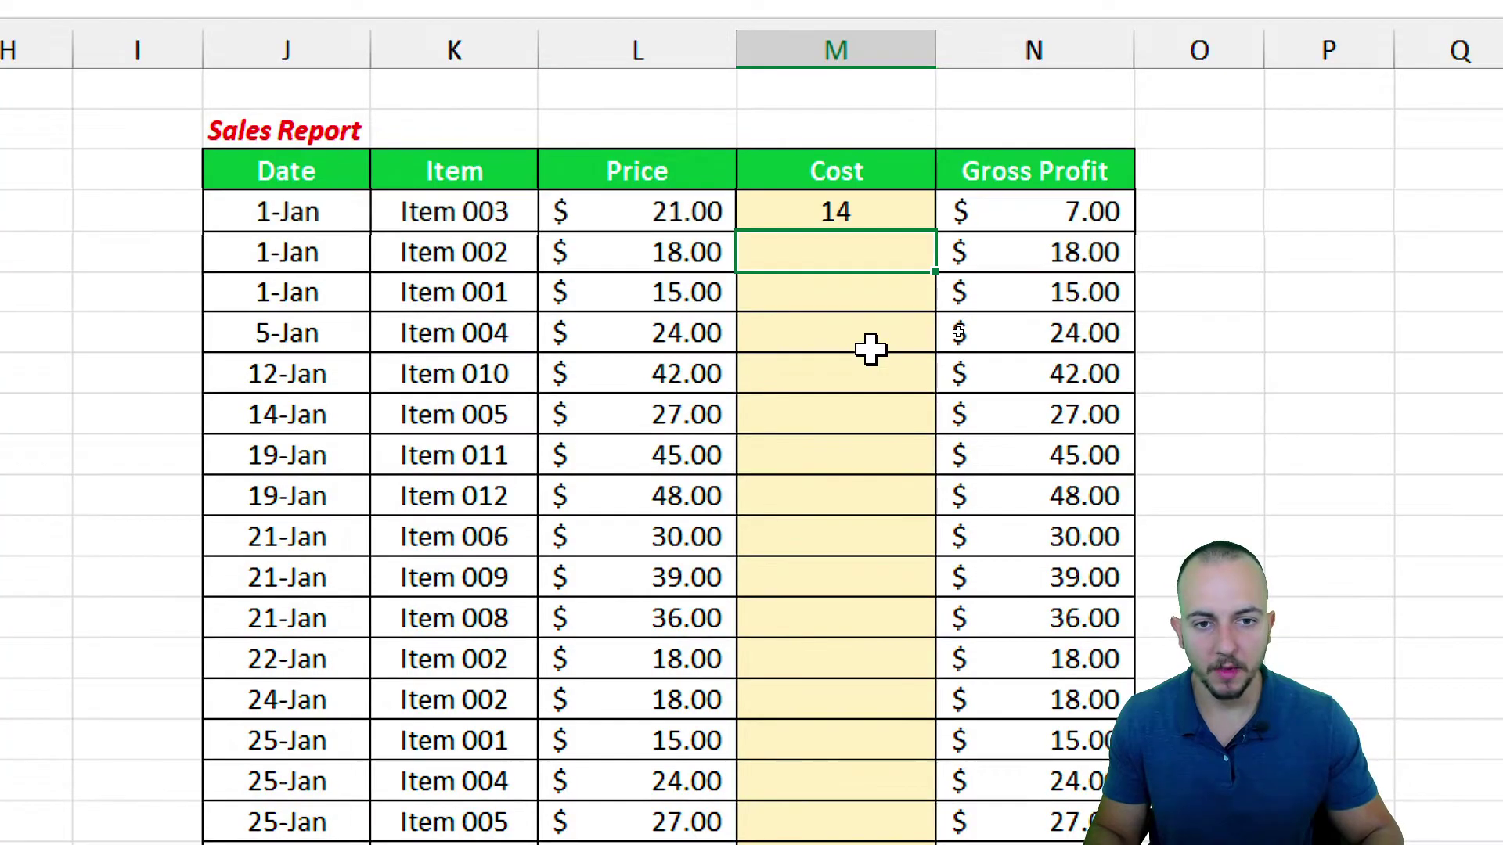
{"action": "key", "text": "ctrl+z"}
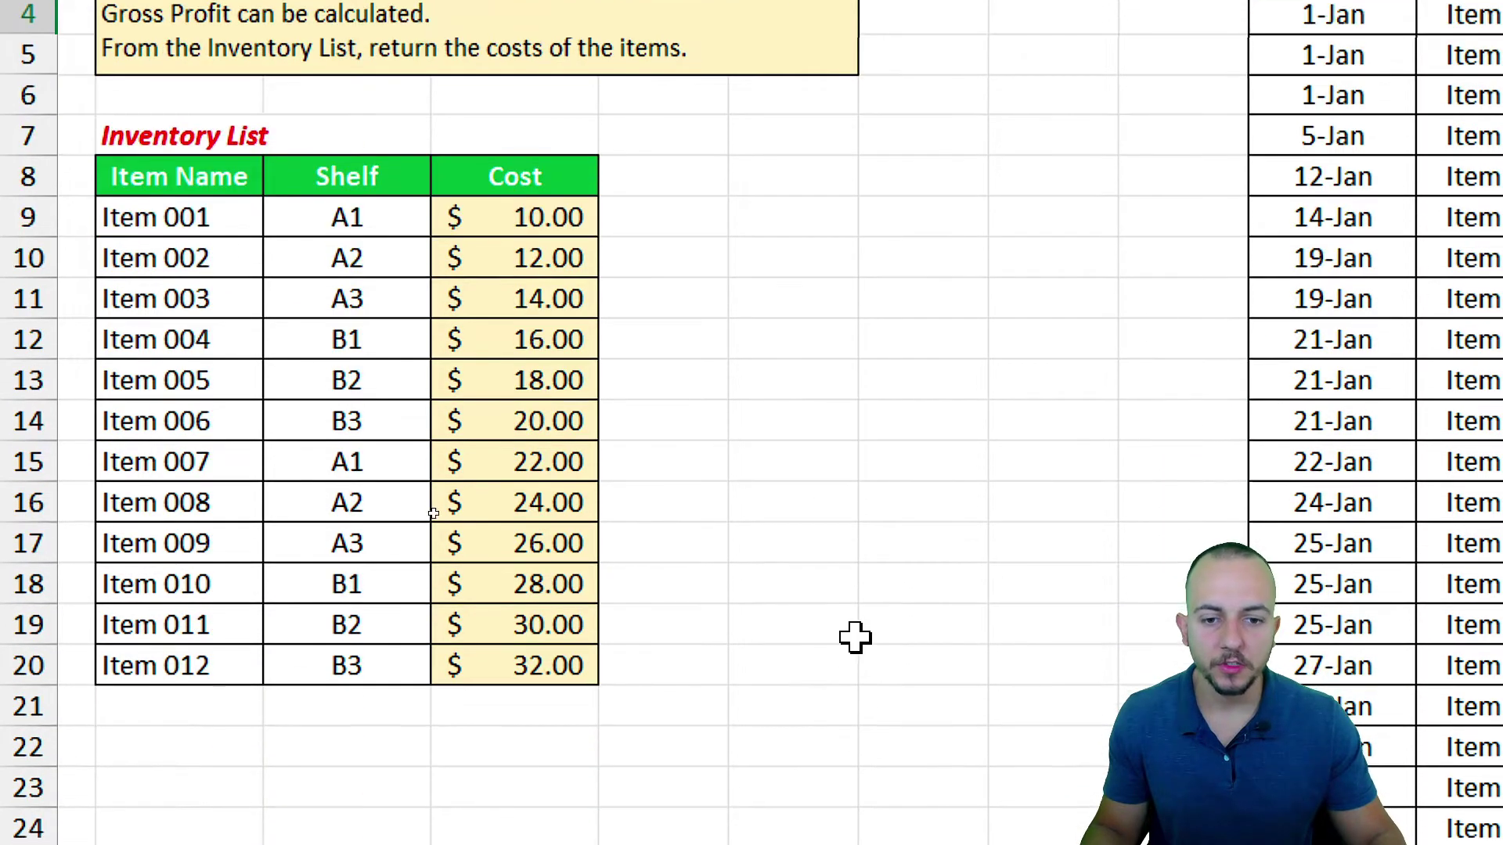
{"action": "left_click", "coordinate": [790, 626]}
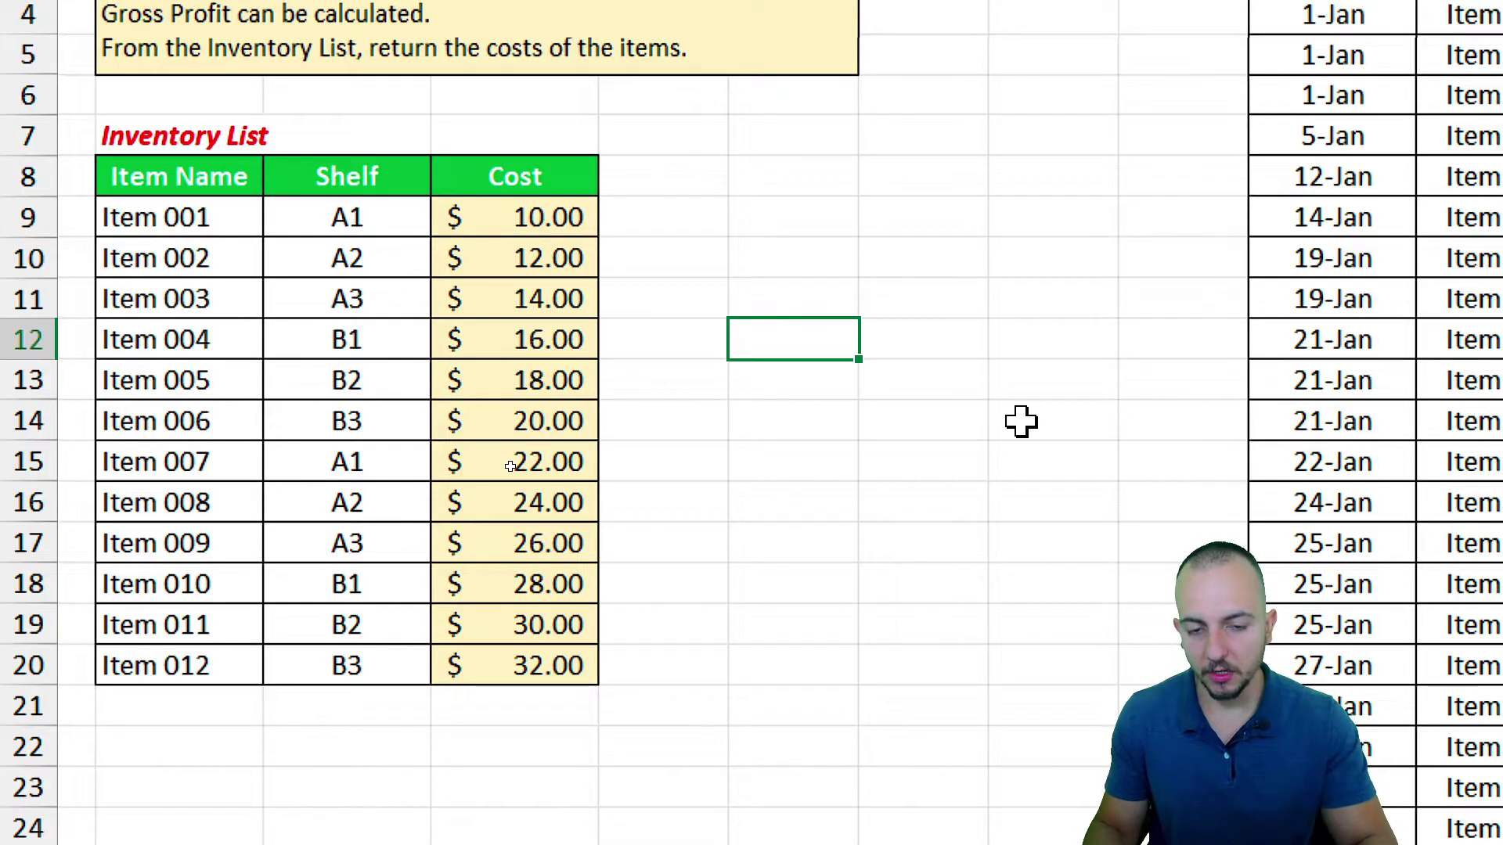
{"action": "type", "text": "=vlo"}
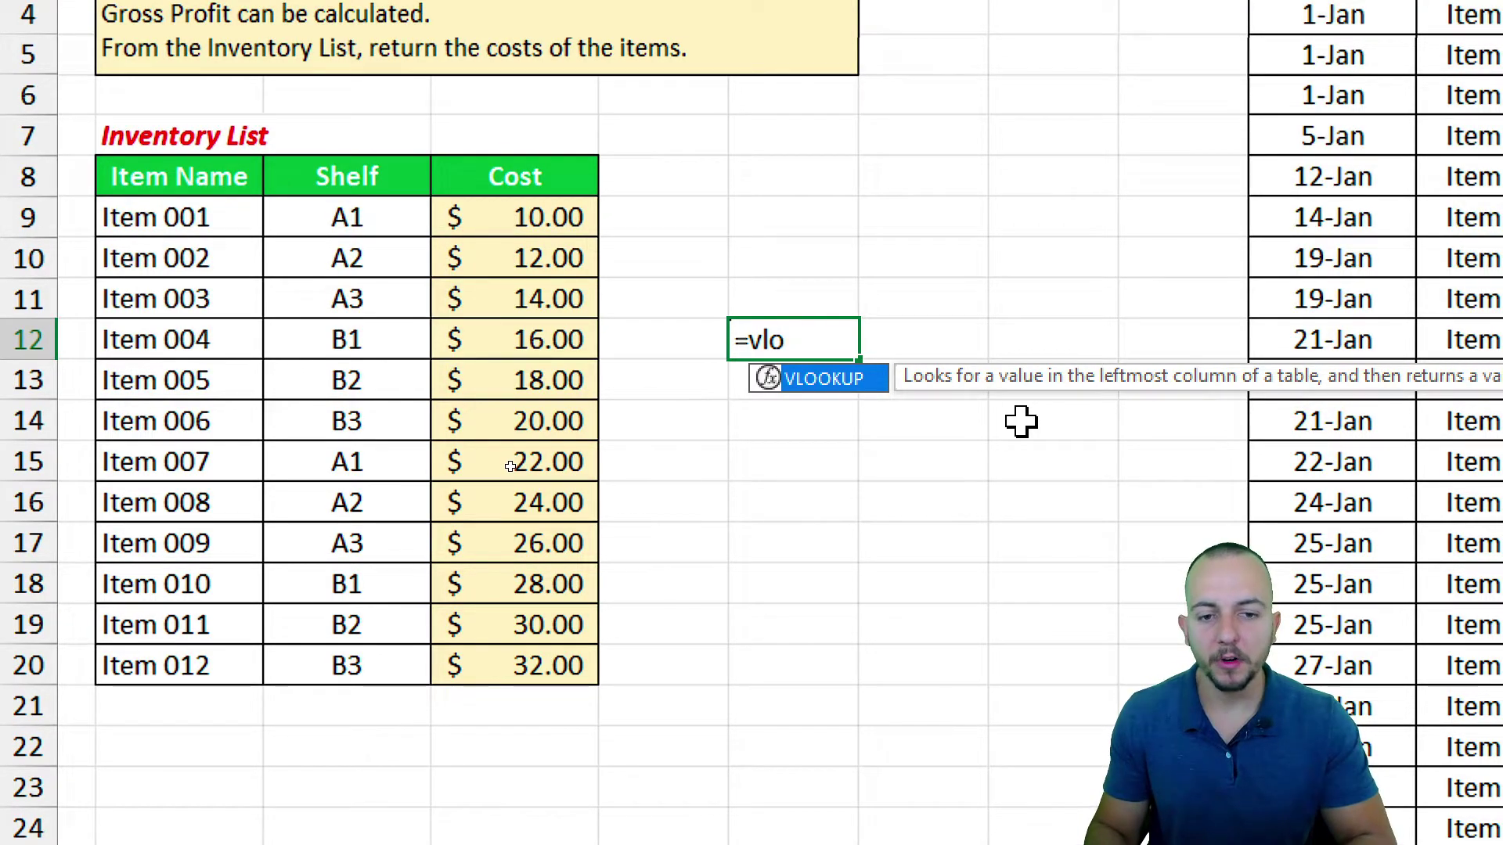
{"action": "key", "text": "BackSpace"}
{"action": "type", "text": "xlo"}
{"action": "key", "text": "BackSpace"}
{"action": "key", "text": "BackSpace"}
{"action": "type", "text": "hlo"}
{"action": "key", "text": "BackSpace"}
{"action": "key", "text": "BackSpace"}
{"action": "key", "text": "BackSpace"}
{"action": "type", "text": "look"}
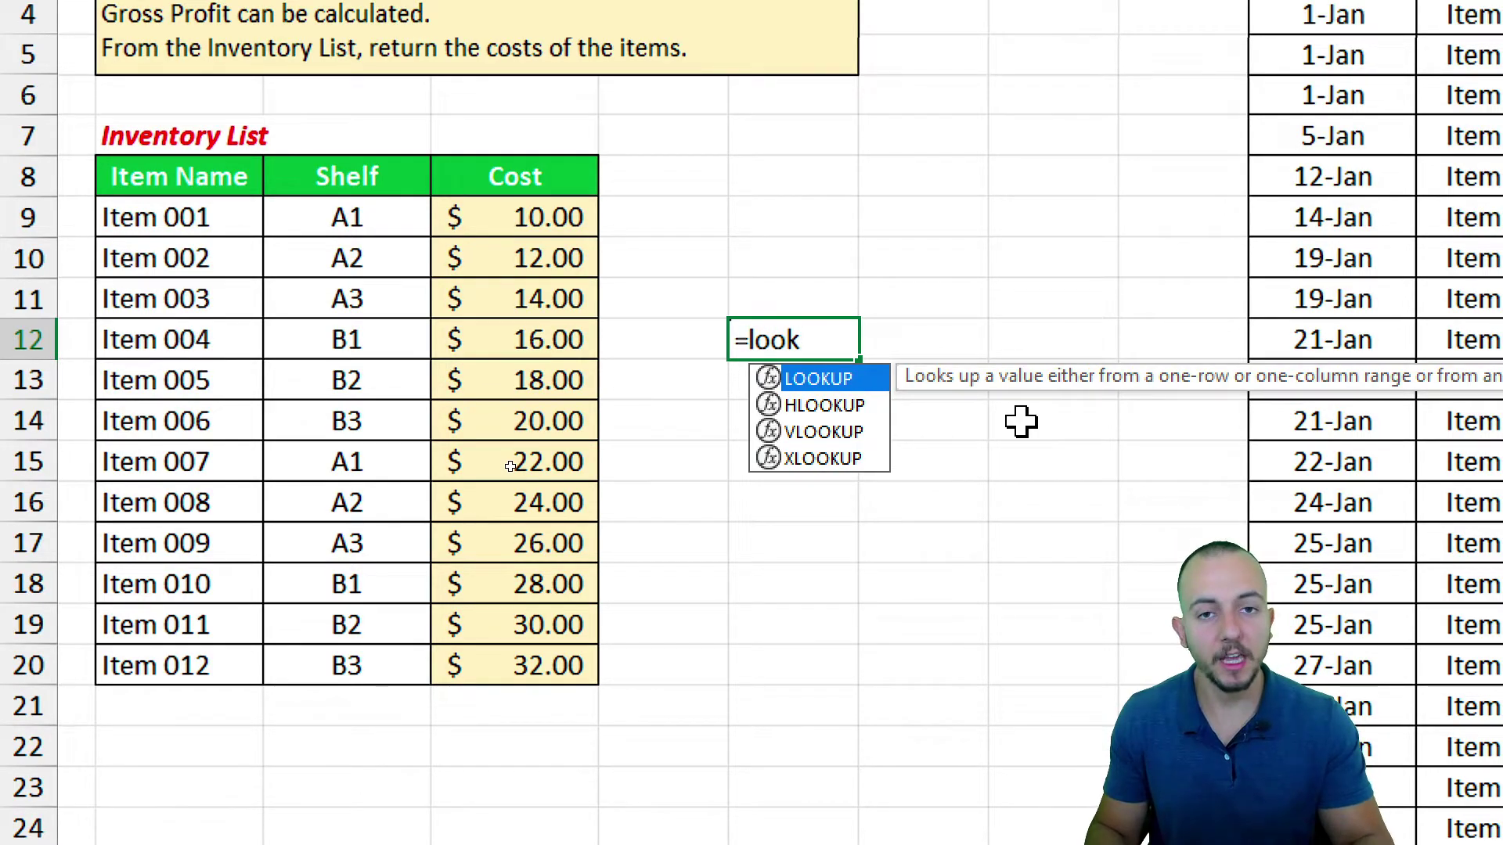
{"action": "key", "text": "BackSpace"}
{"action": "key", "text": "BackSpace"}
{"action": "key", "text": "BackSpace"}
{"action": "key", "text": "BackSpace"}
{"action": "type", "text": "inde"}
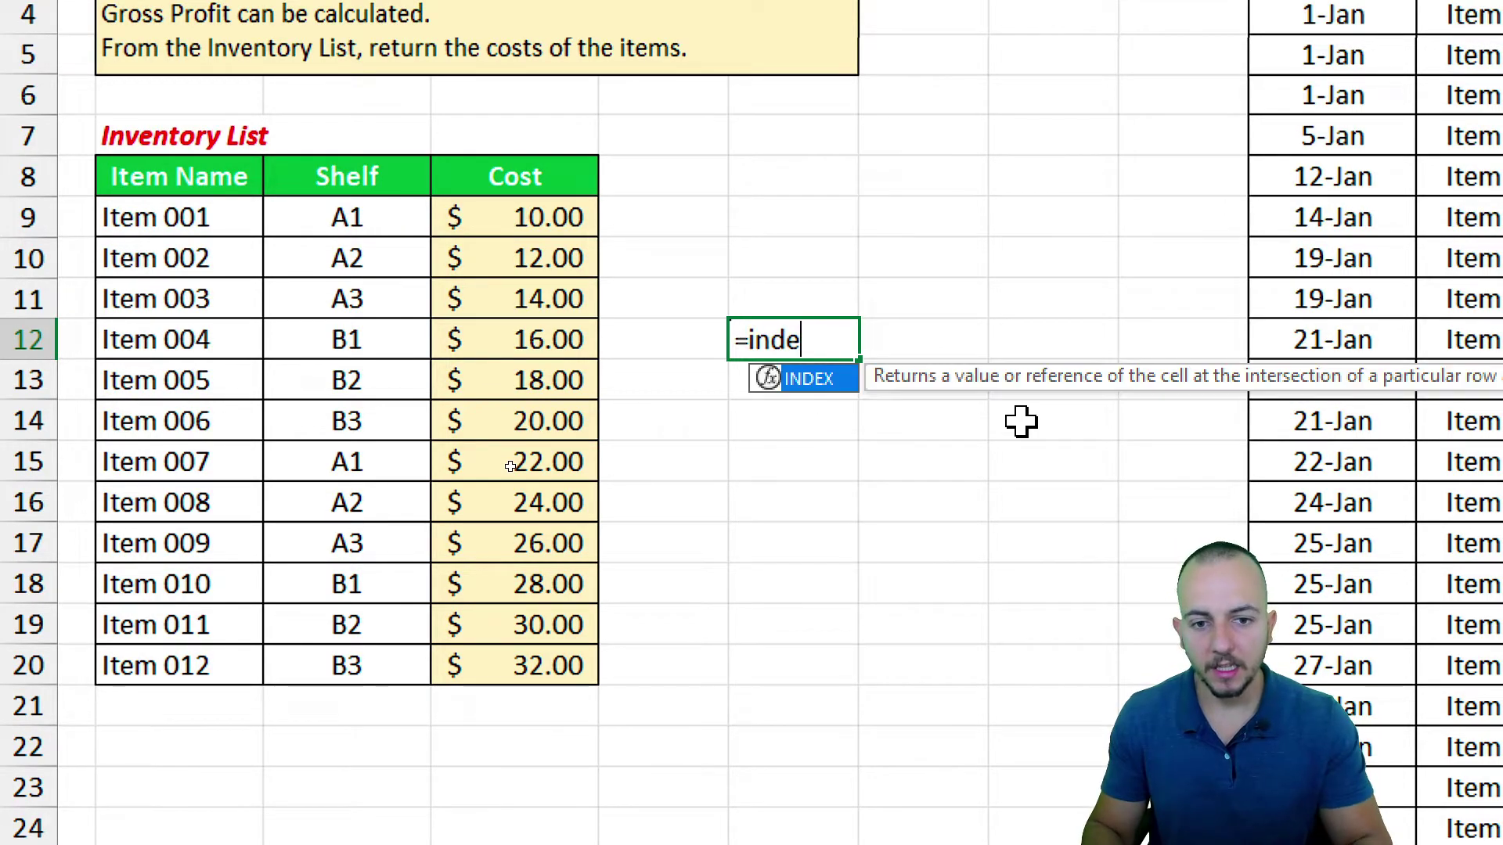
{"action": "key", "text": "Tab"}
{"action": "type", "text": "math"}
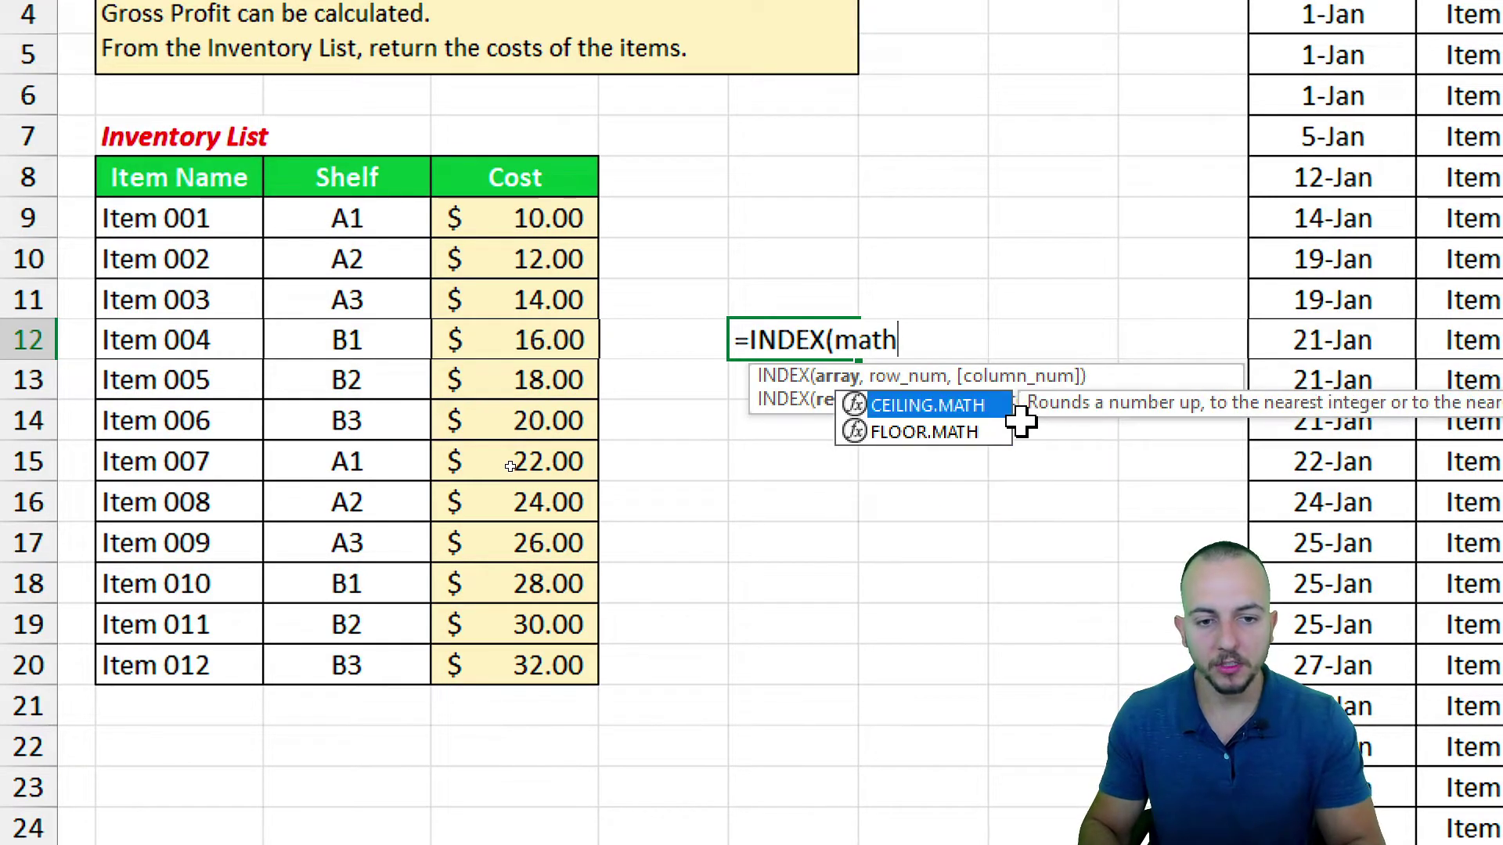
{"action": "key", "text": "BackSpace"}
{"action": "key", "text": "BackSpace"}
{"action": "key", "text": "Down"}
{"action": "key", "text": "Down"}
{"action": "key", "text": "Tab"}
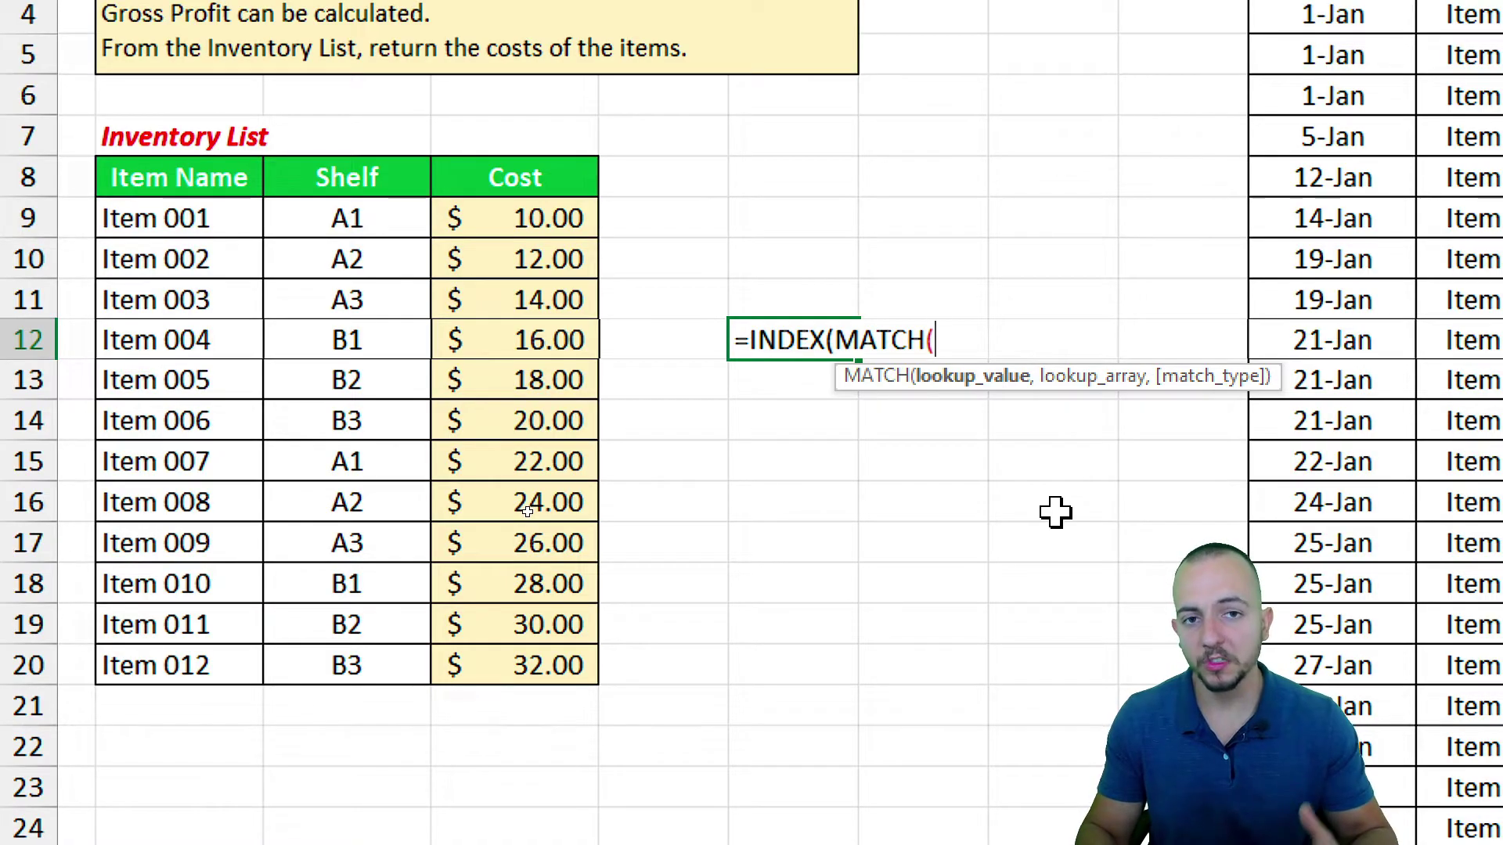
{"action": "key", "text": "Escape"}
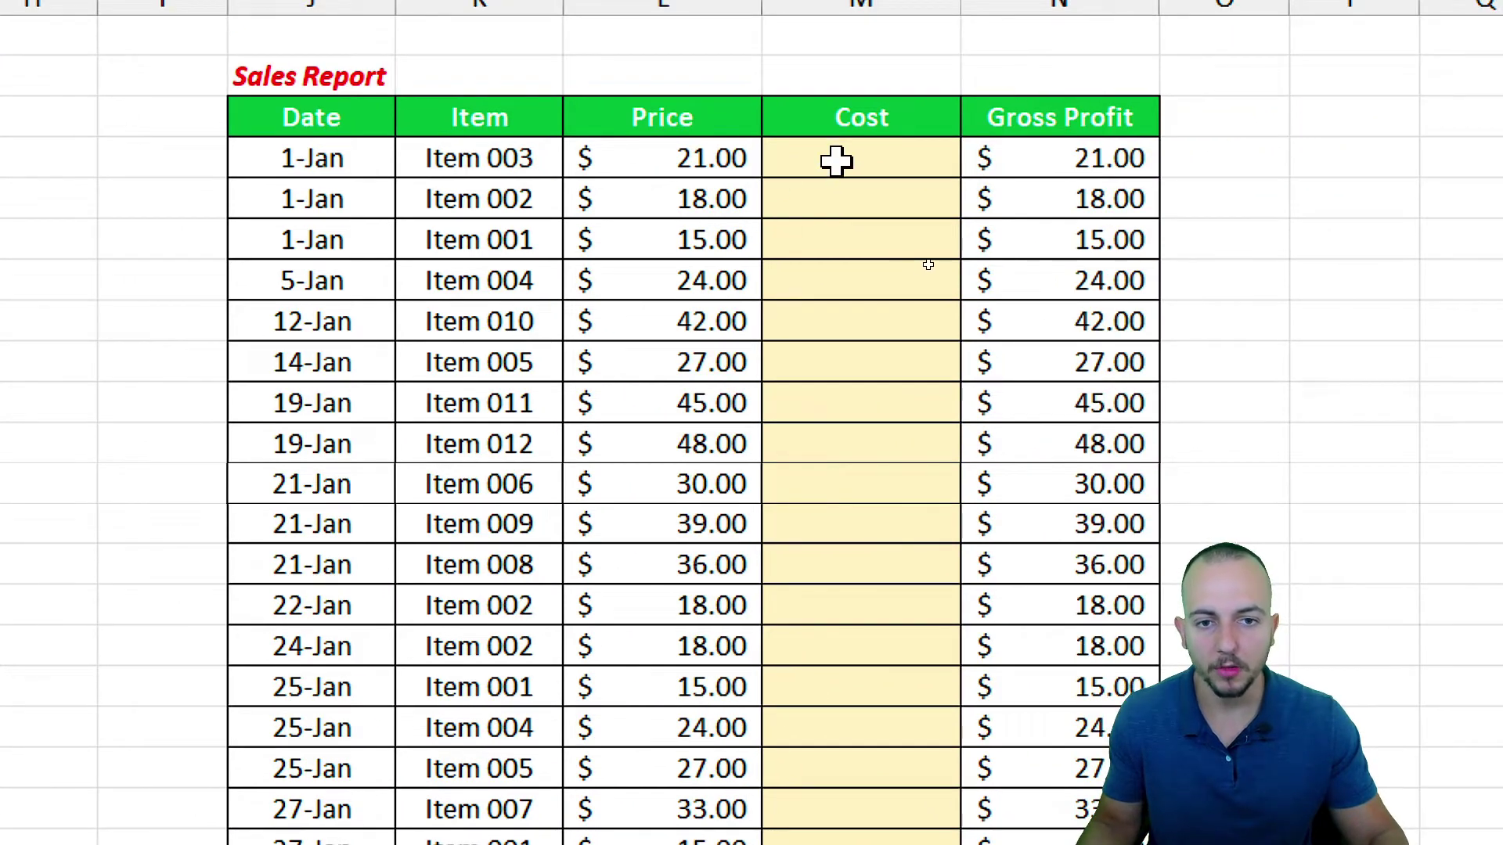
Start a VLOOKUP in the first Item 003 row's Cost cell, with lookup value K4 and the Inventory List B8:D20 as table array
{"action": "left_click", "coordinate": [836, 160]}
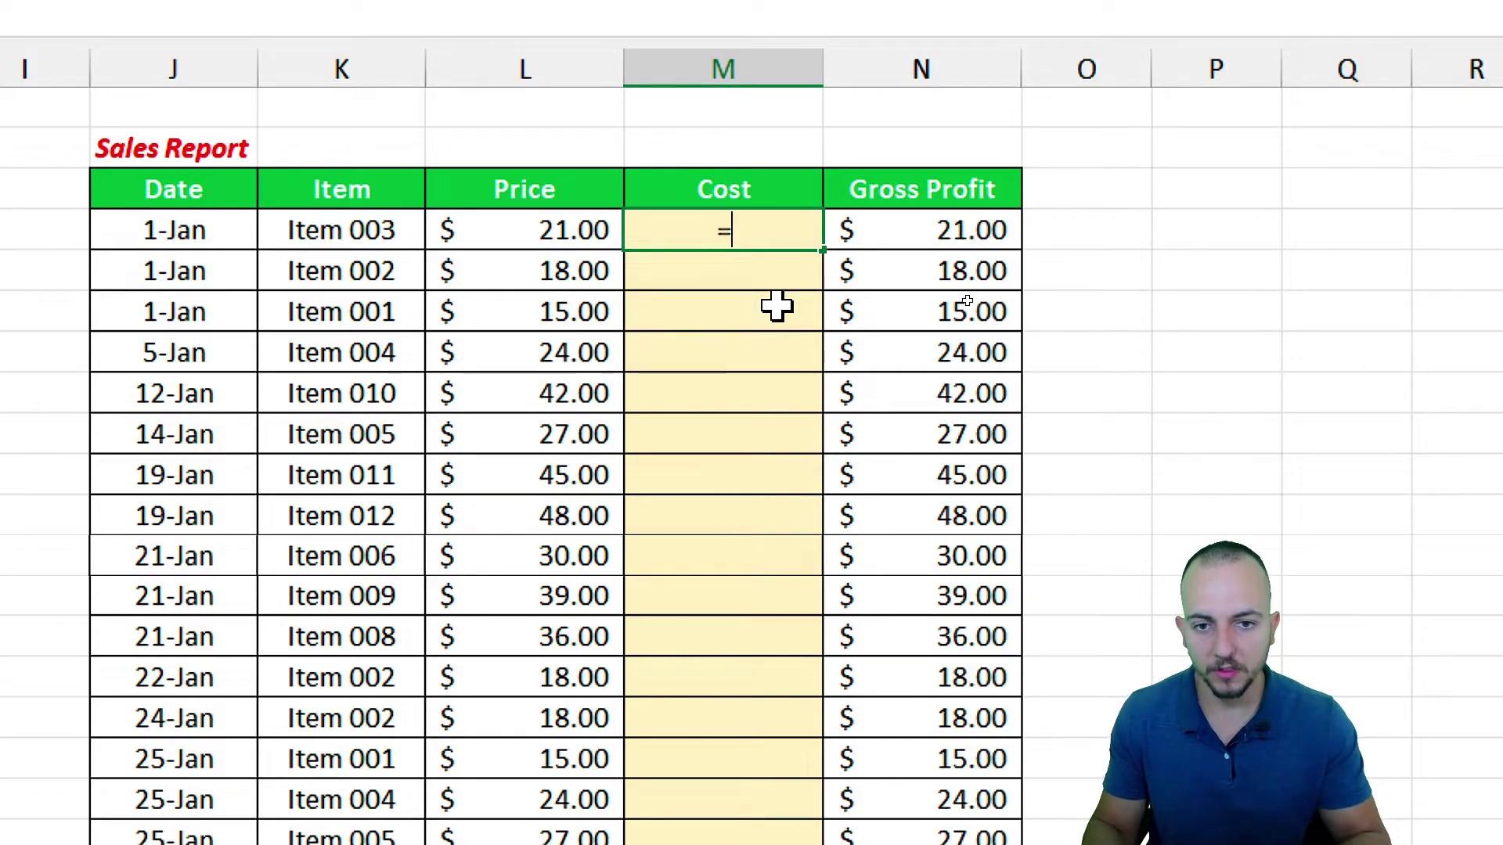
{"action": "type", "text": "vlo"}
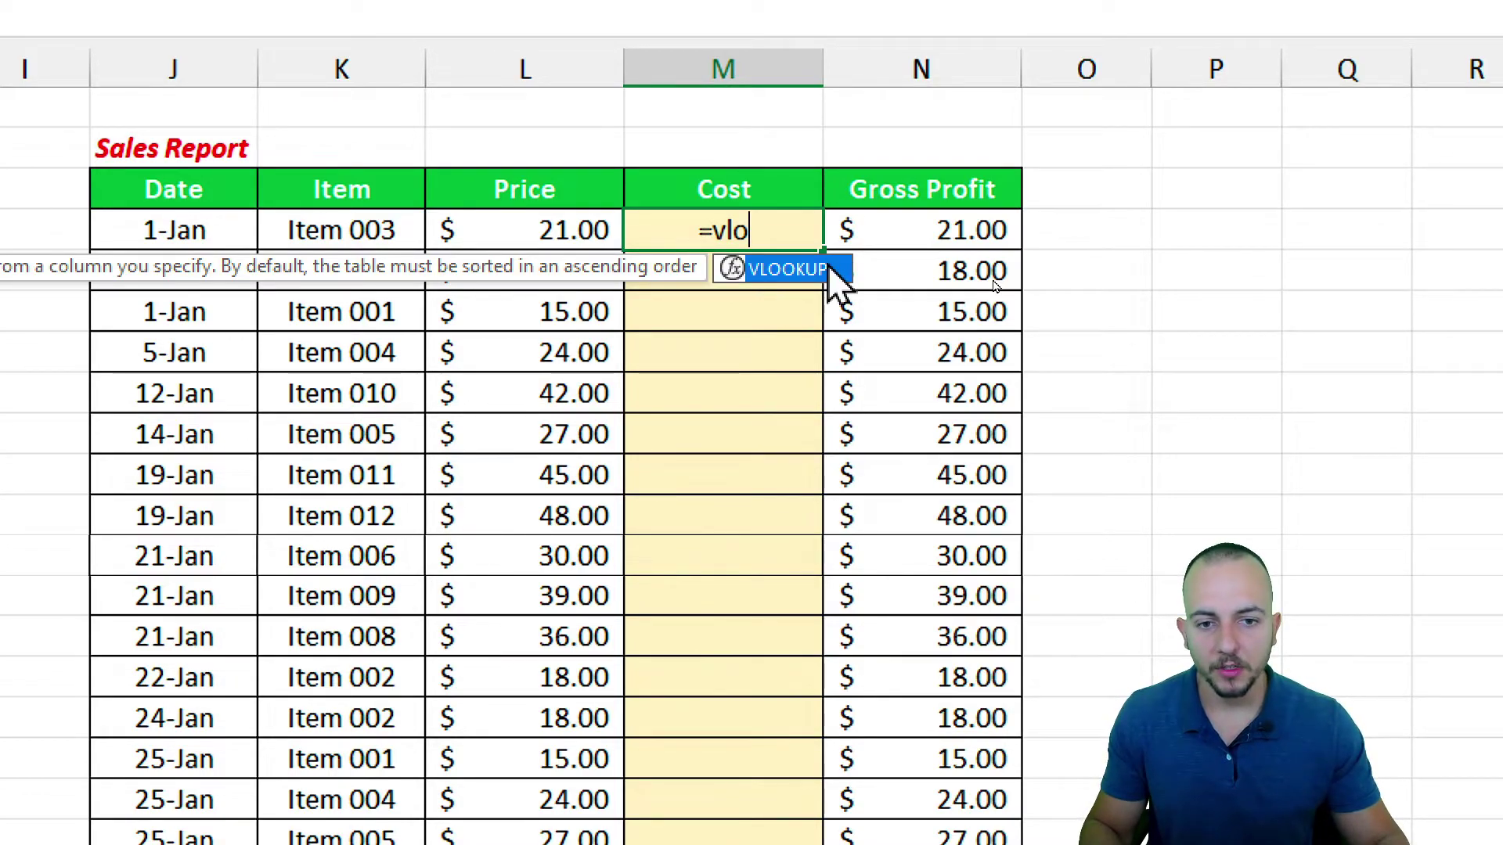
{"action": "double_click", "coordinate": [800, 269]}
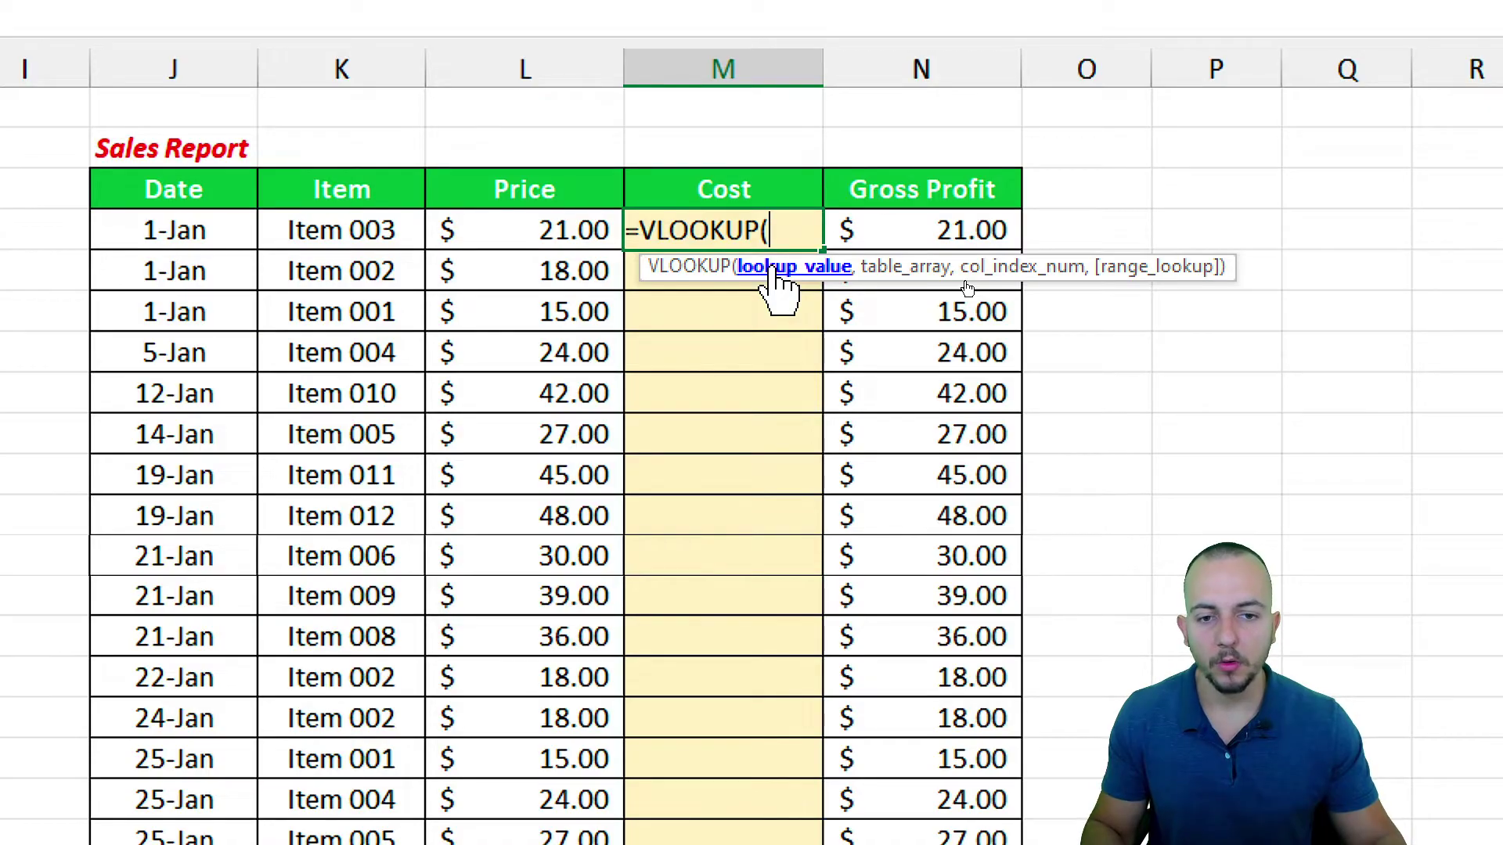
{"action": "left_click", "coordinate": [392, 229]}
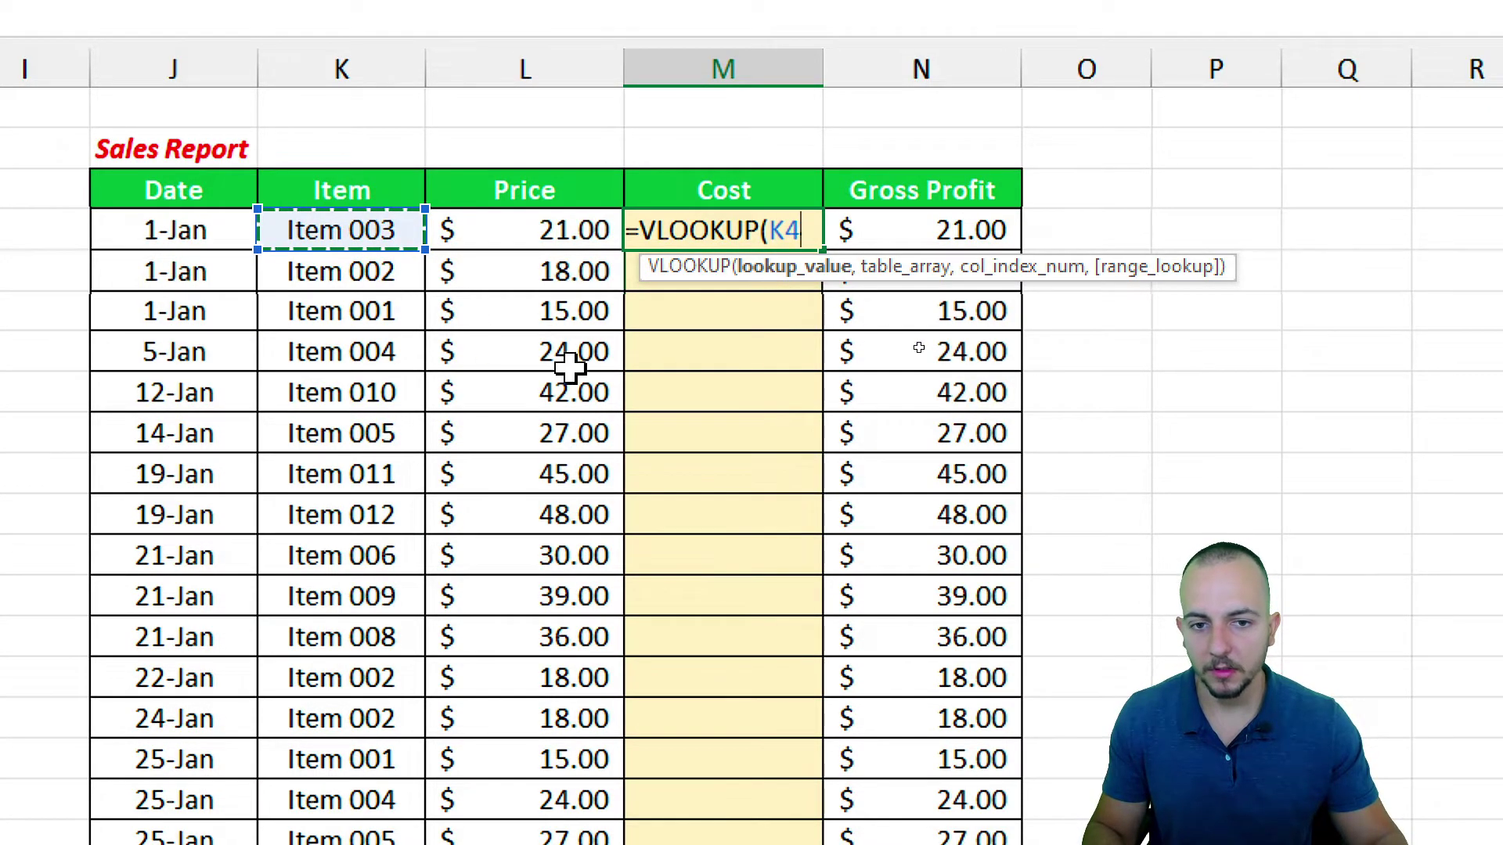
{"action": "type", "text": ","}
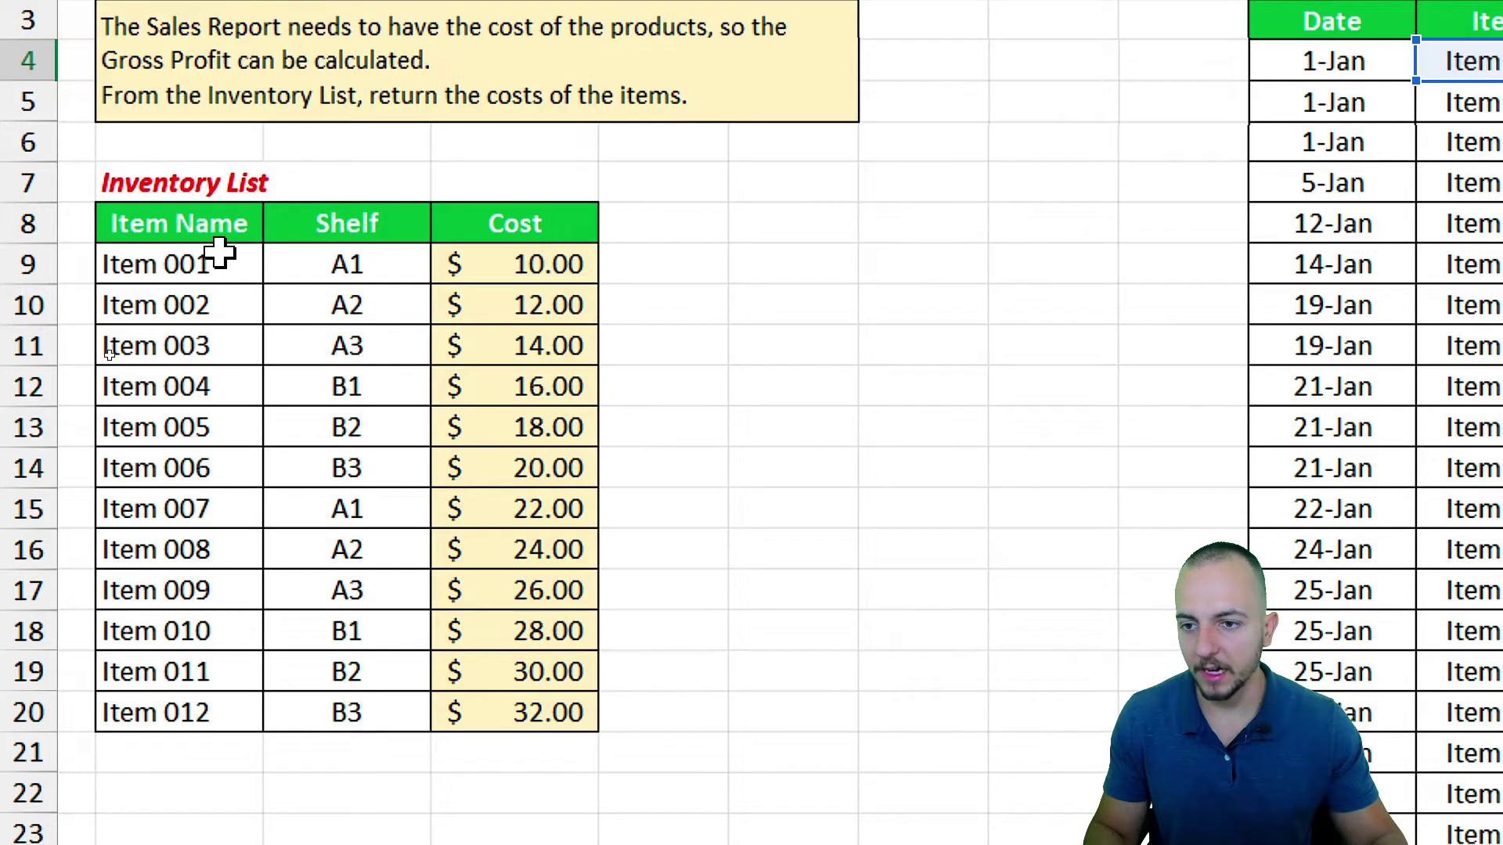
{"action": "left_click_drag", "start_coordinate": [217, 235], "coordinate": [495, 718]}
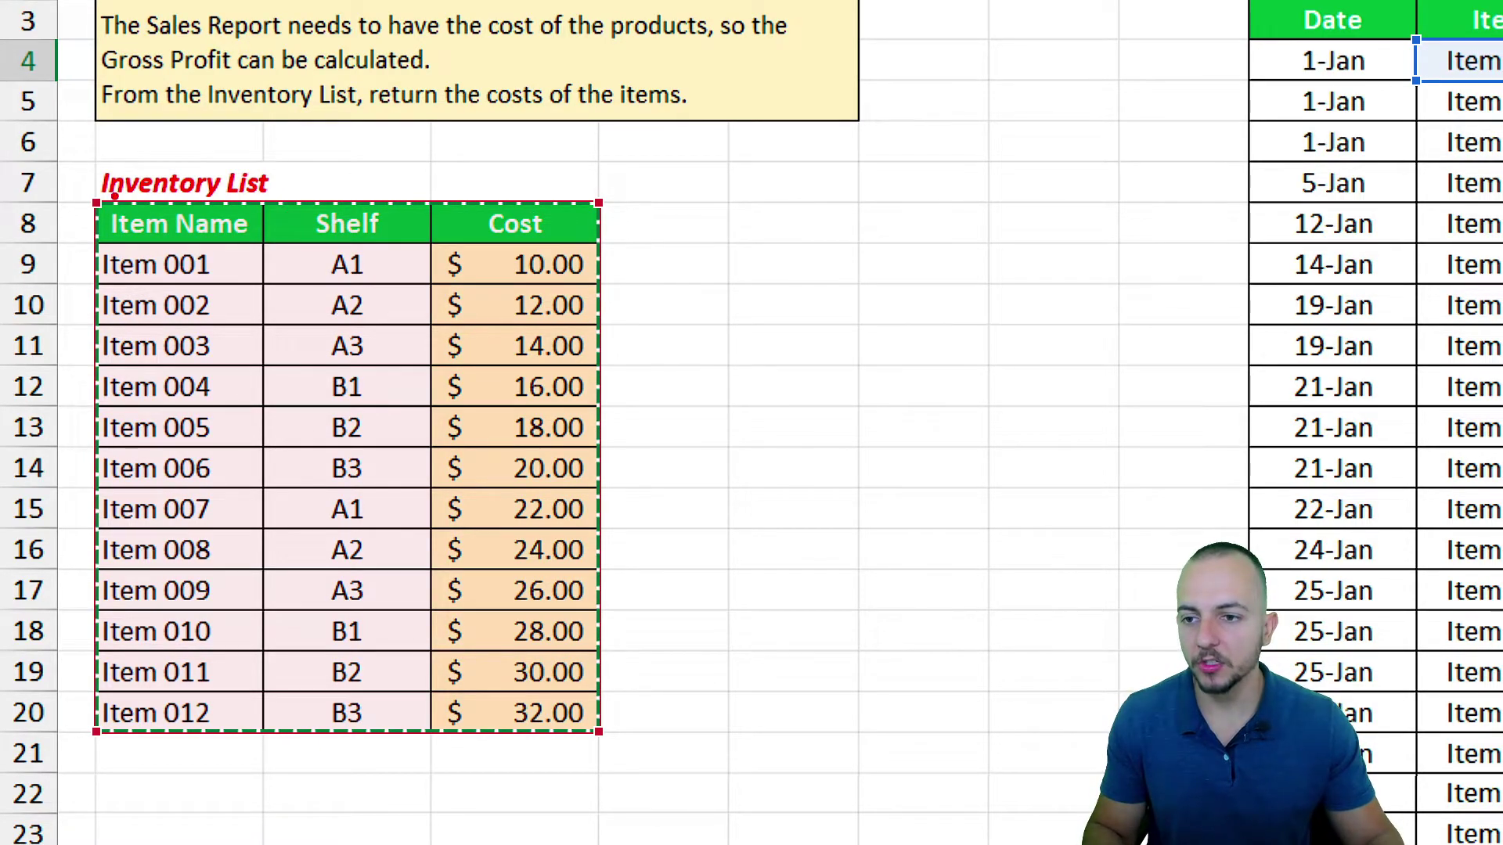
{"action": "mouse_move", "coordinate": [78, 192]}
{"action": "left_mouse_down"}
{"action": "mouse_move", "coordinate": [571, 637]}
{"action": "mouse_move", "coordinate": [613, 752]}
{"action": "left_mouse_up"}
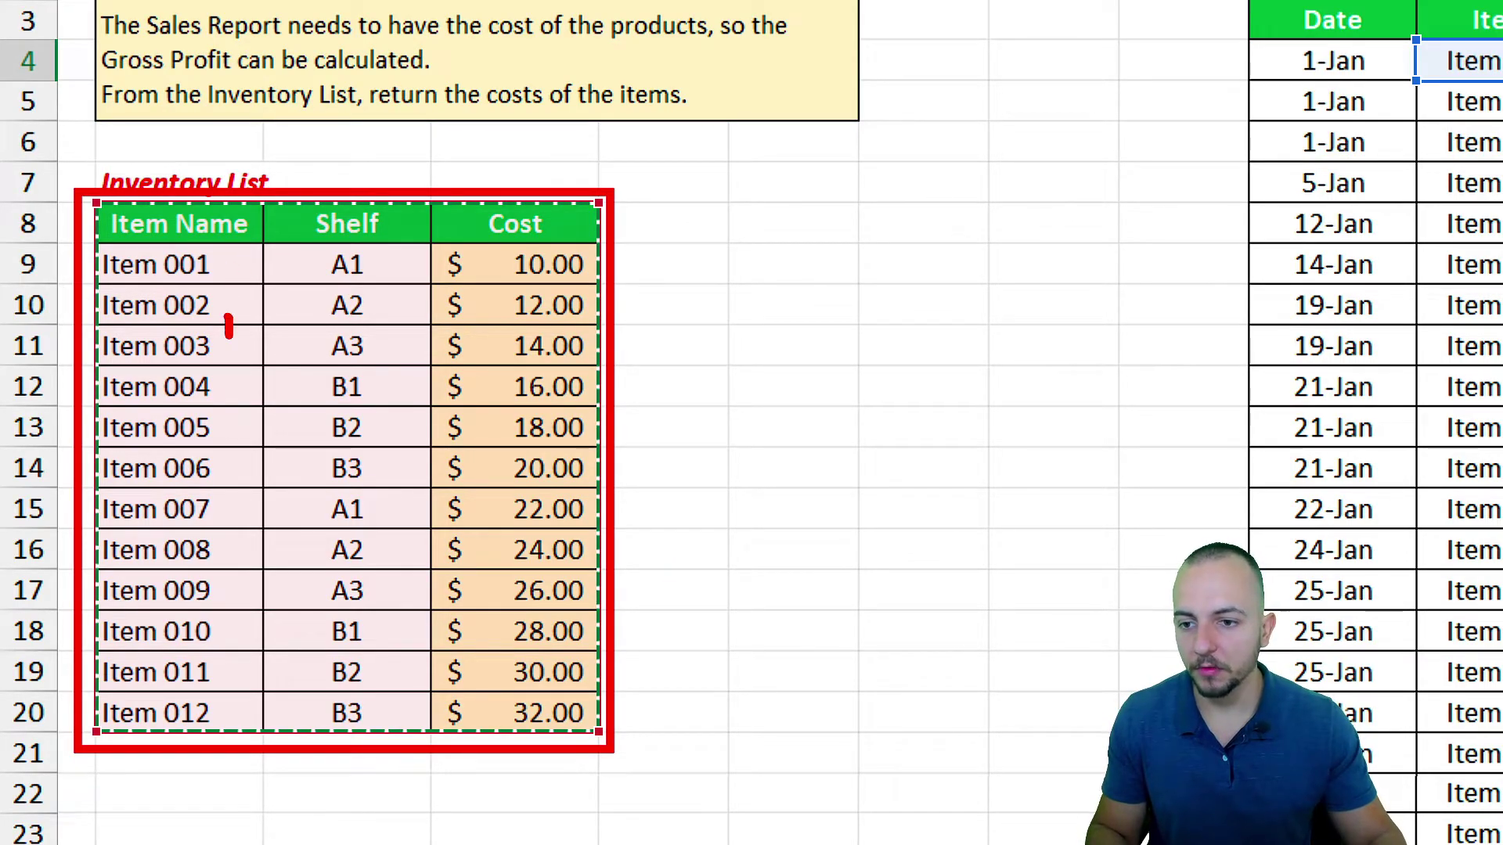
{"action": "left_click_drag", "start_coordinate": [229, 337], "coordinate": [221, 405]}
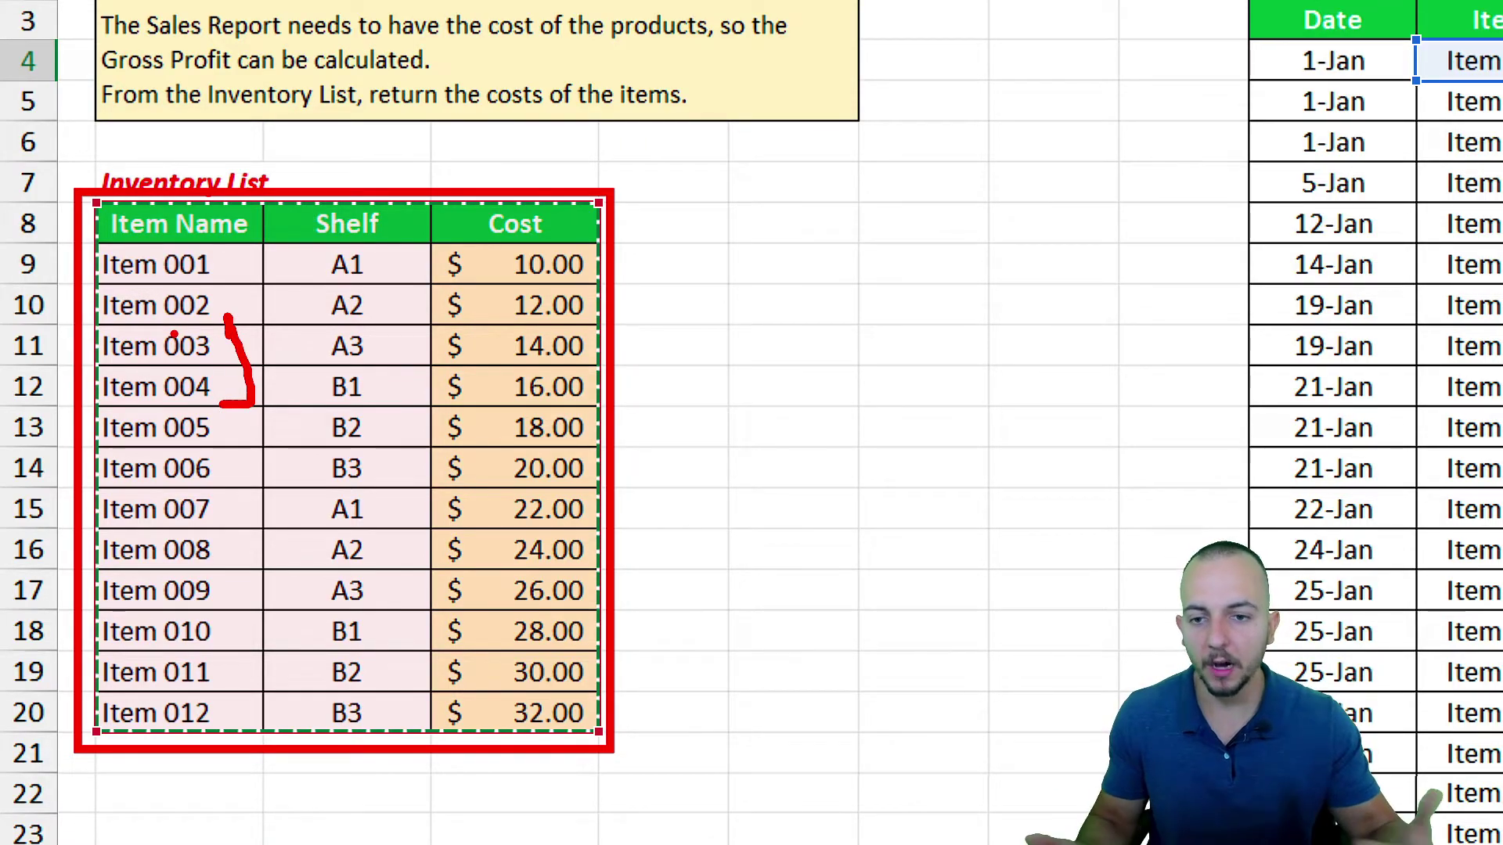
{"action": "left_click_drag", "start_coordinate": [515, 307], "coordinate": [501, 423]}
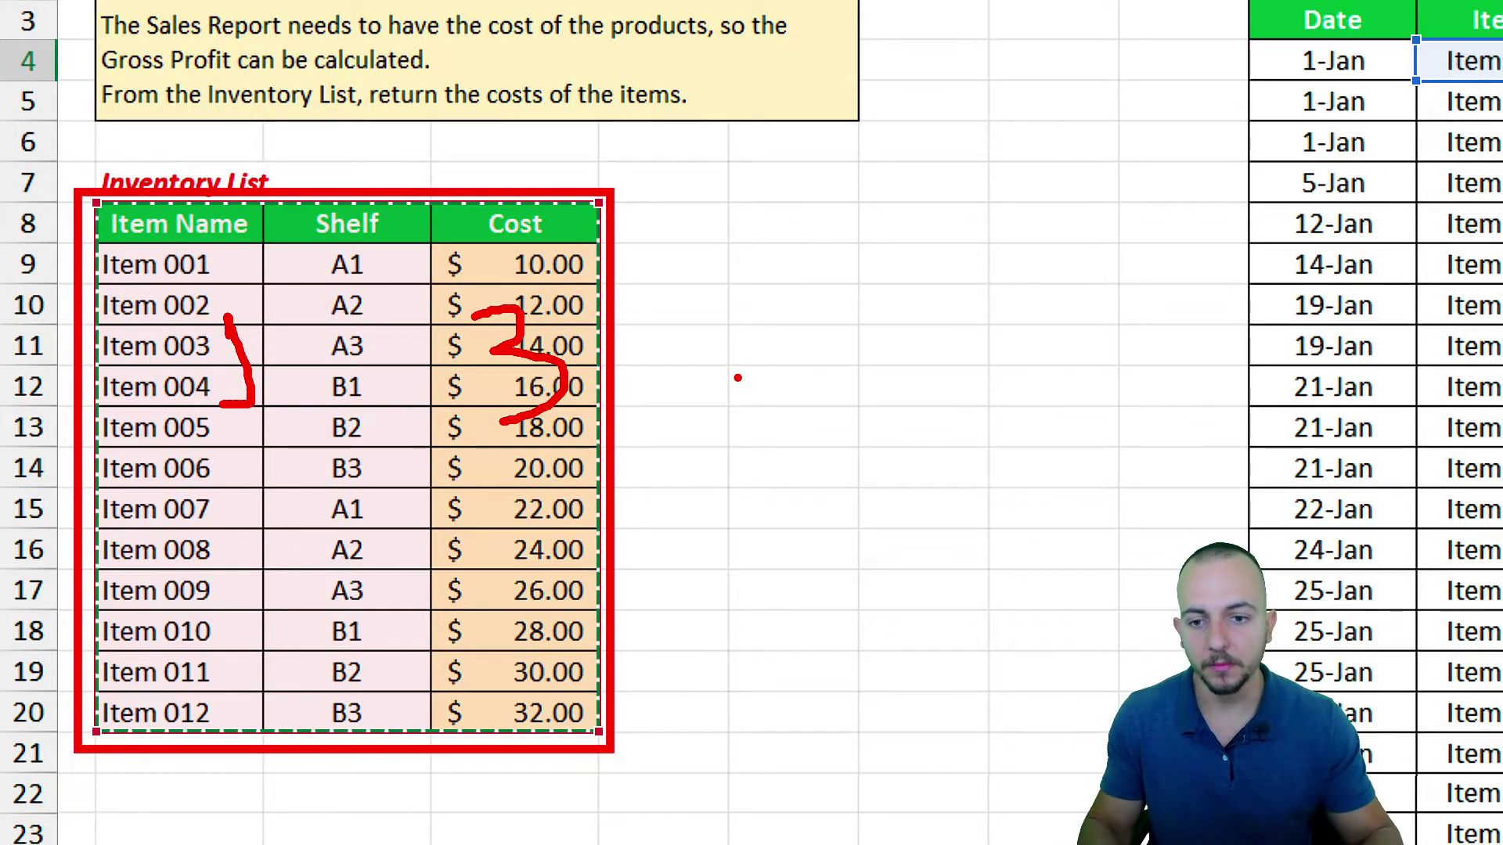
{"action": "key", "text": "Escape"}
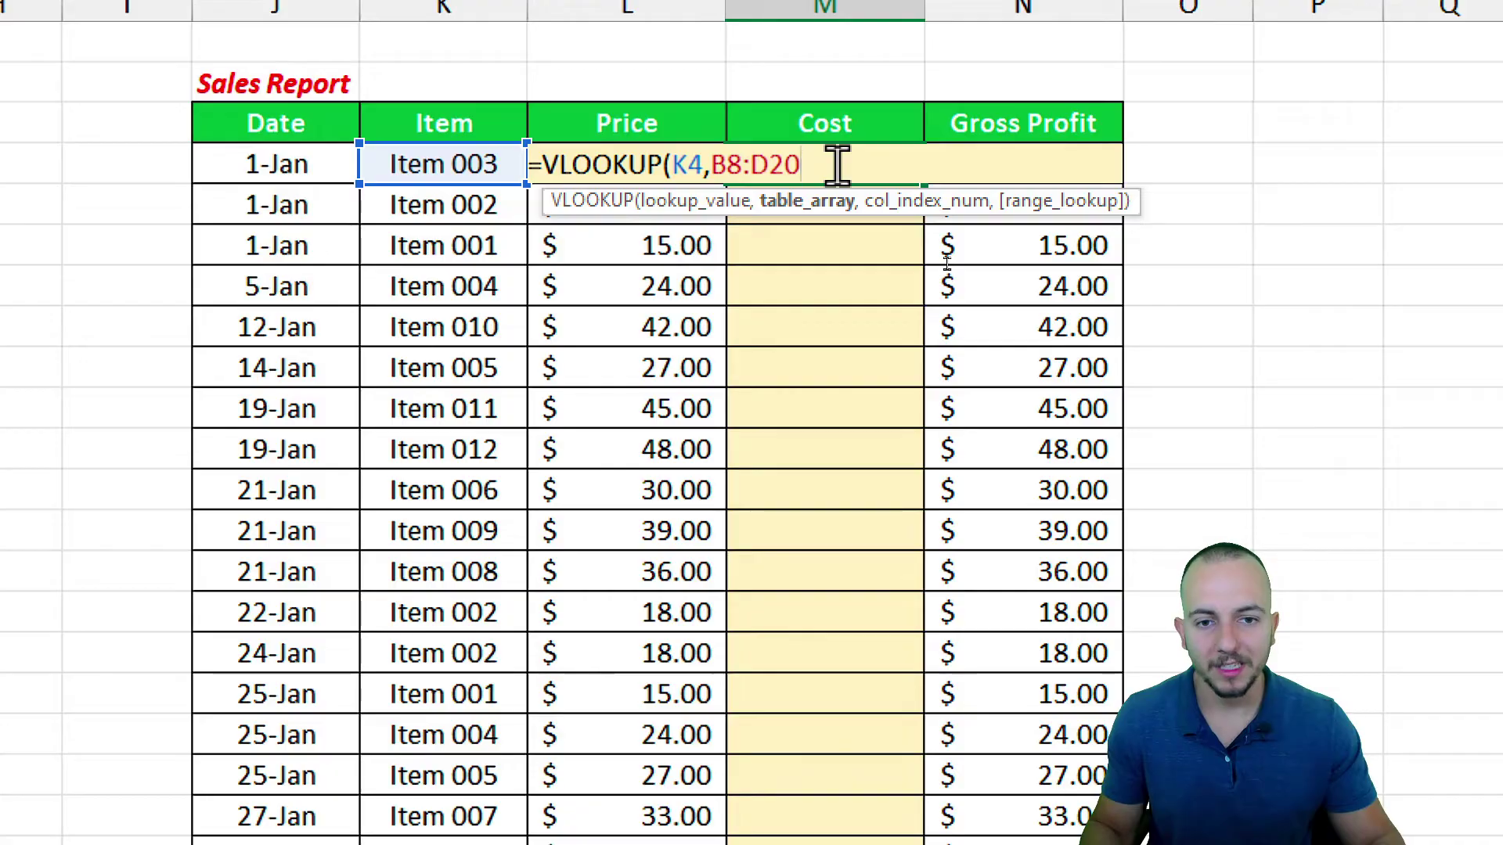
{"action": "left_click_drag", "start_coordinate": [858, 270], "coordinate": [859, 117]}
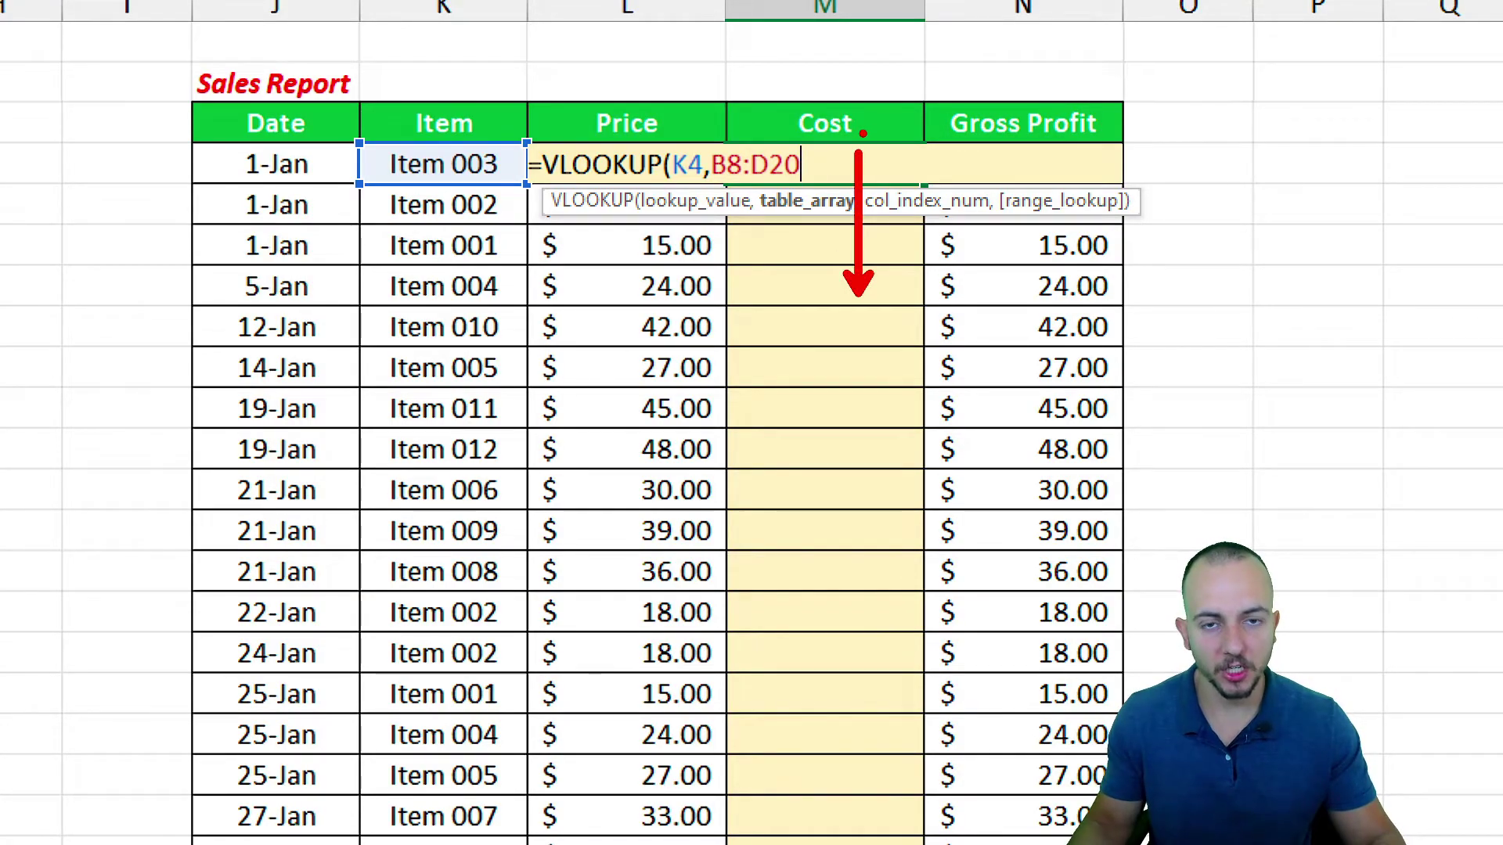
{"action": "left_click_drag", "start_coordinate": [777, 345], "coordinate": [846, 346]}
{"action": "left_click_drag", "start_coordinate": [772, 403], "coordinate": [865, 403]}
{"action": "key", "text": "Escape"}
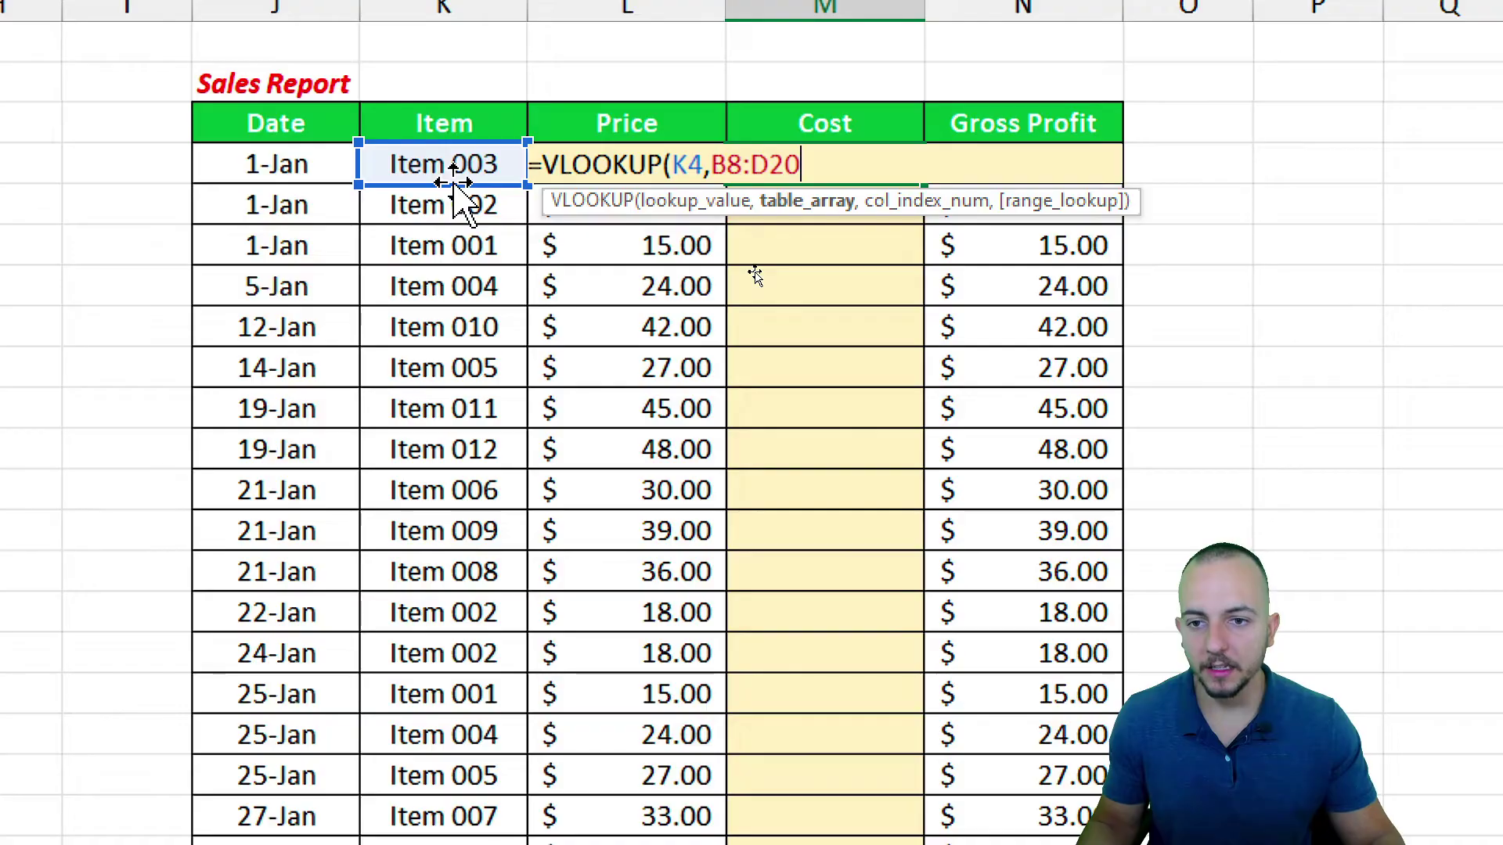
Try shifting the VLOOKUP table array down past the Inventory List, and move it back to B8:D20
{"action": "mouse_move", "coordinate": [454, 183]}
{"action": "left_mouse_down"}
{"action": "mouse_move", "coordinate": [443, 274]}
{"action": "mouse_move", "coordinate": [443, 160]}
{"action": "left_mouse_up"}
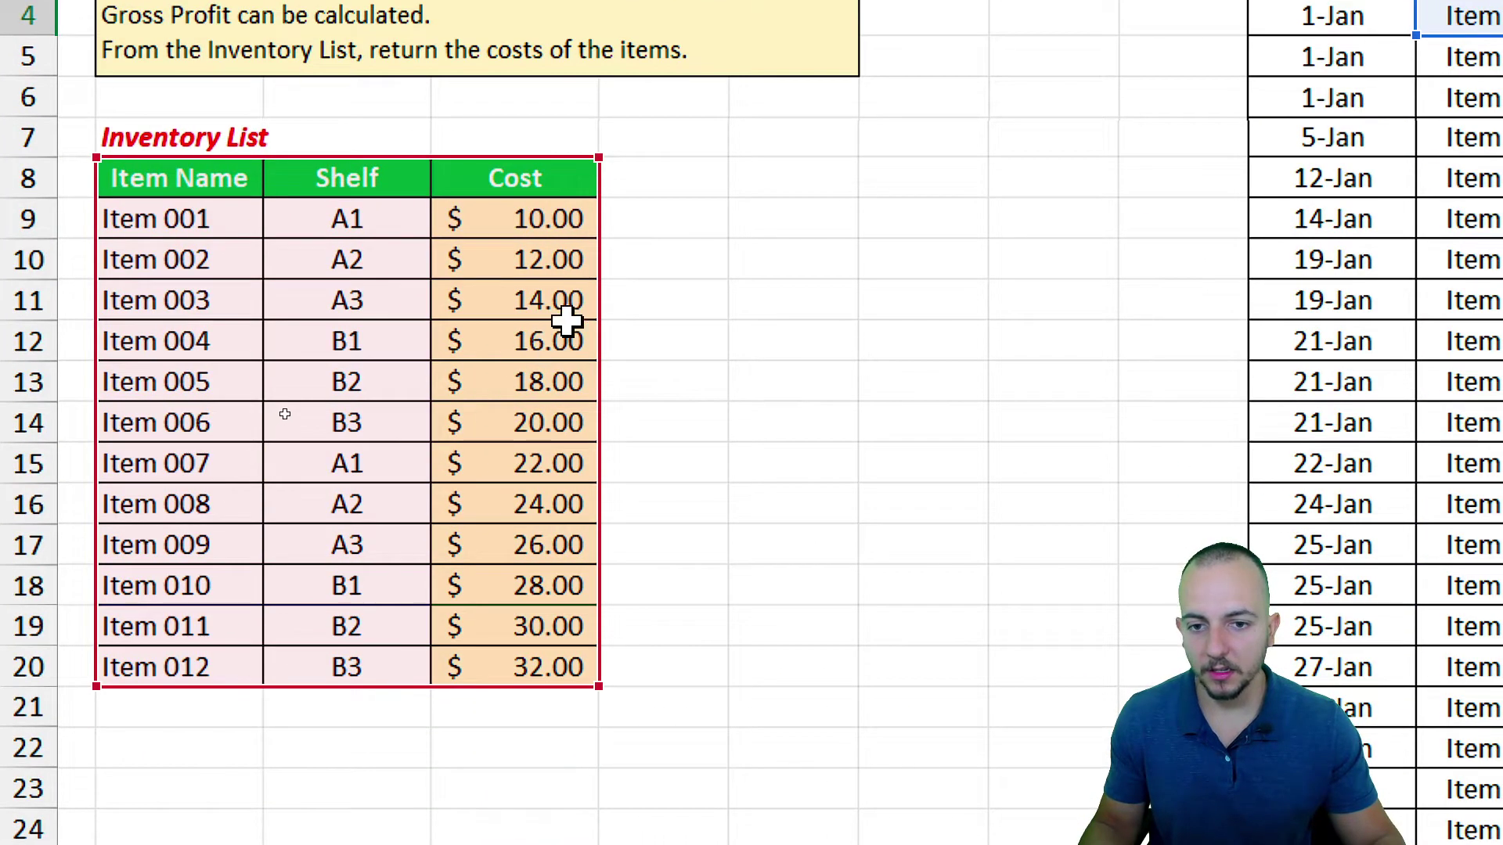
{"action": "left_click_drag", "start_coordinate": [593, 302], "coordinate": [555, 740]}
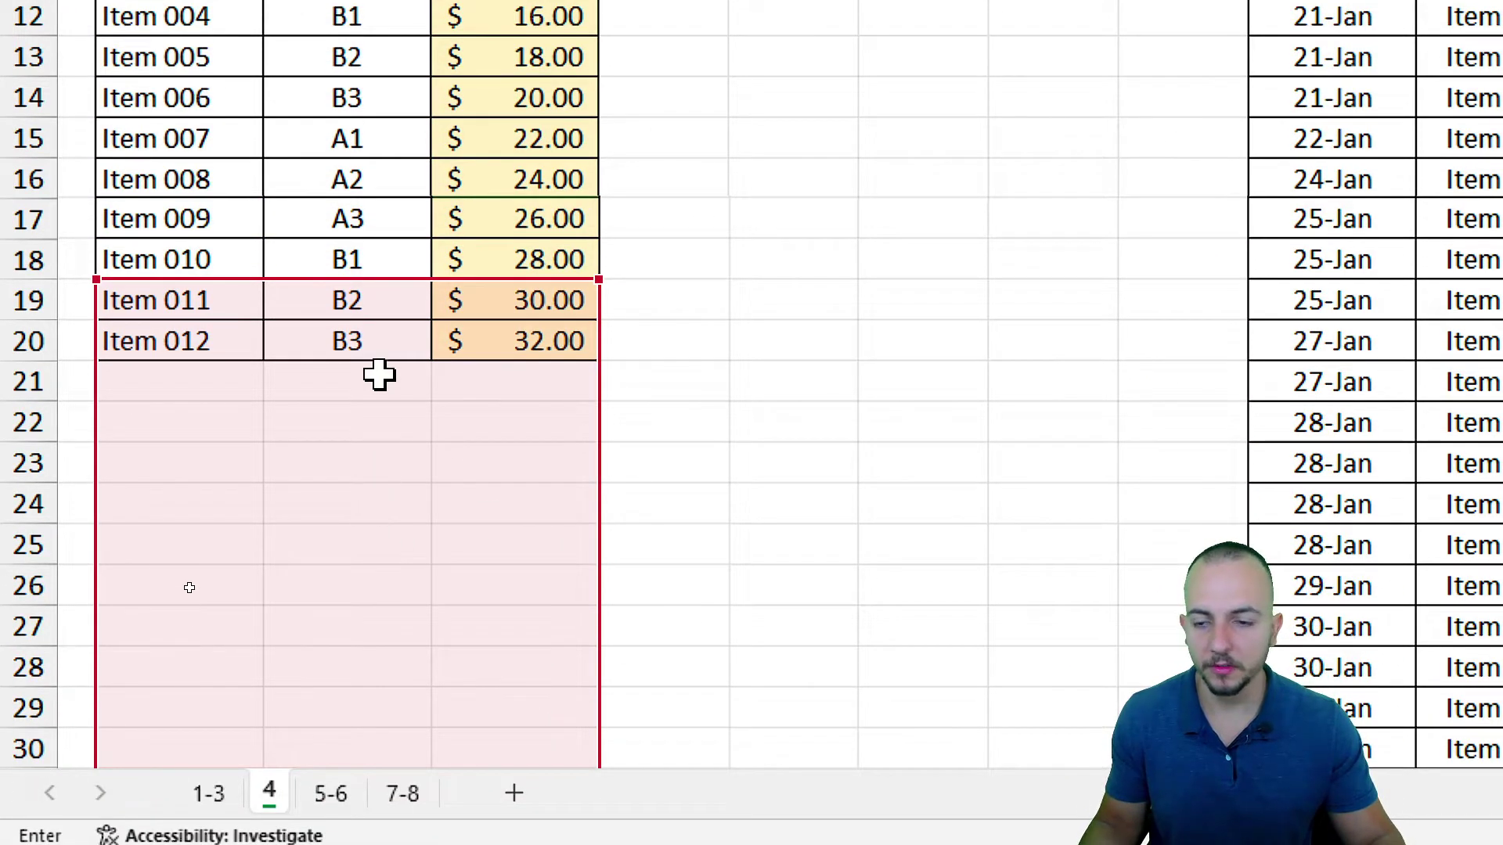
{"action": "scroll", "coordinate": [380, 375], "scroll_direction": "up", "scroll_amount": 3}
{"action": "left_click_drag", "start_coordinate": [392, 614], "coordinate": [427, 192]}
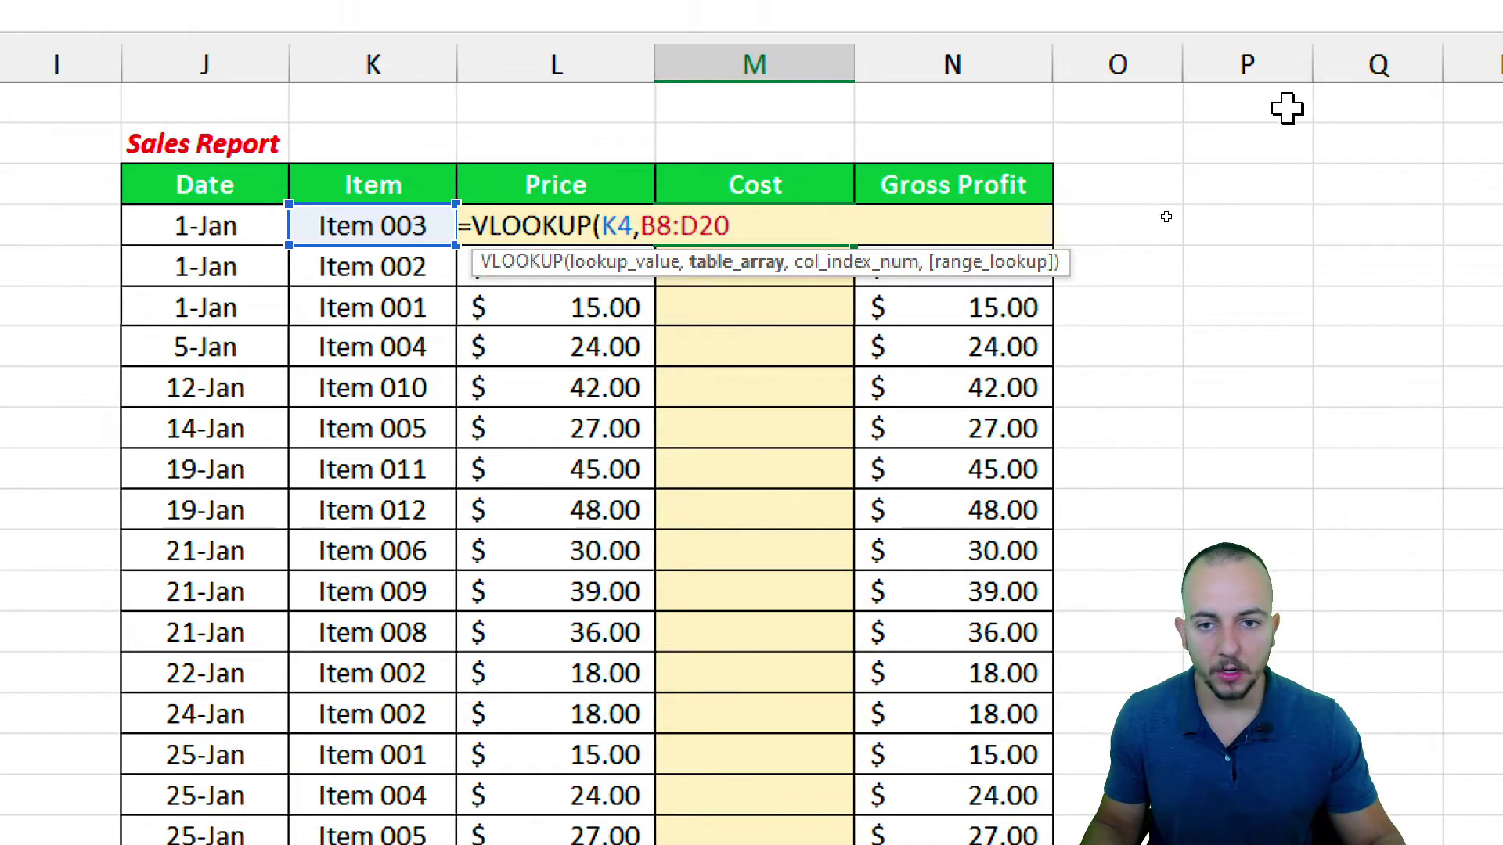
Make the VLOOKUP table array absolute as $B$8:$D$20 and continue to the column index argument
{"action": "left_click_drag", "start_coordinate": [640, 227], "coordinate": [730, 227]}
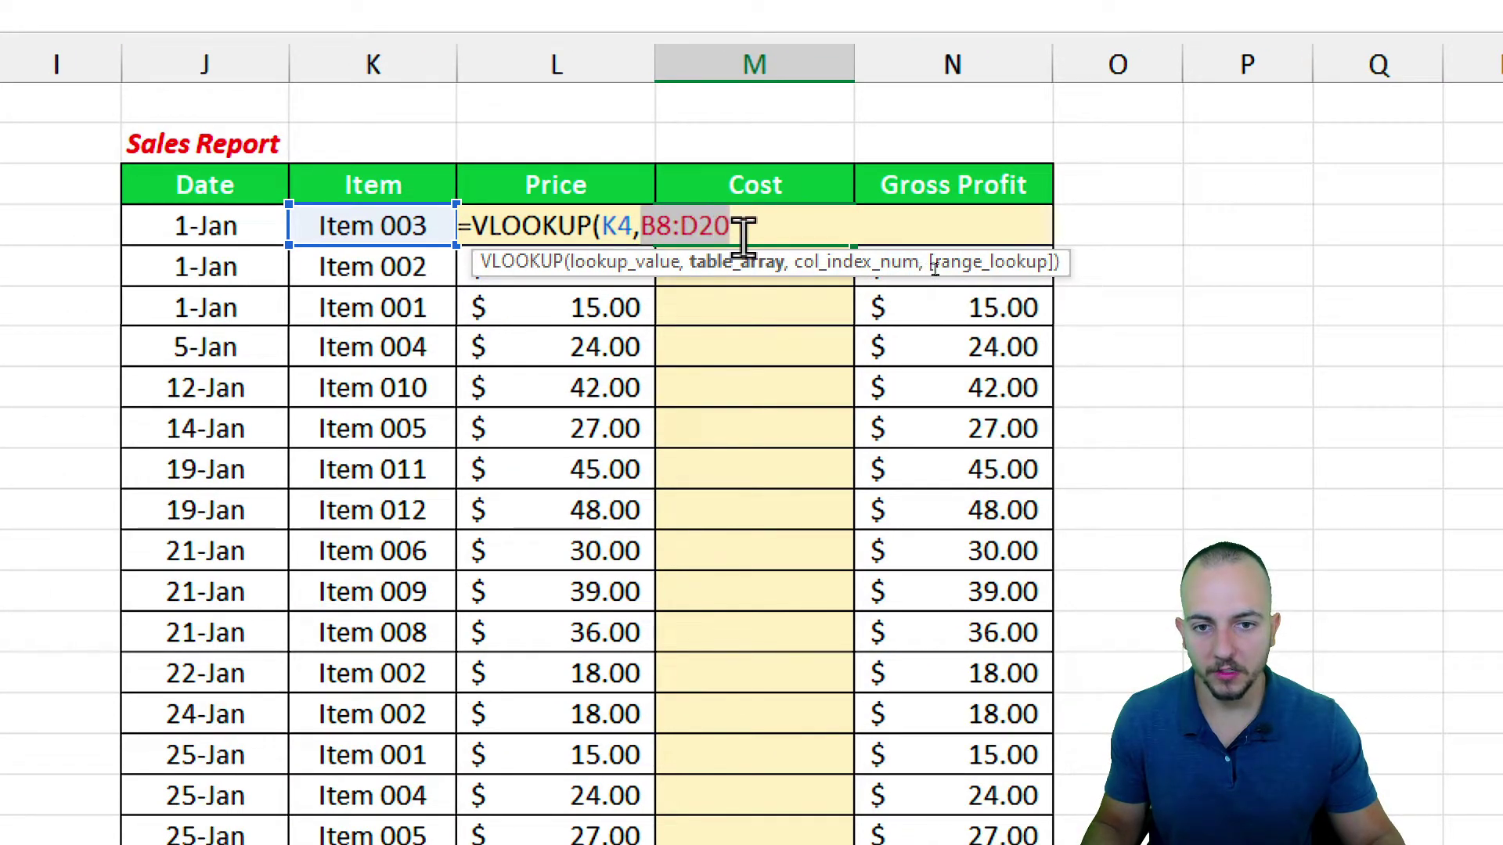
{"action": "key", "text": "F4"}
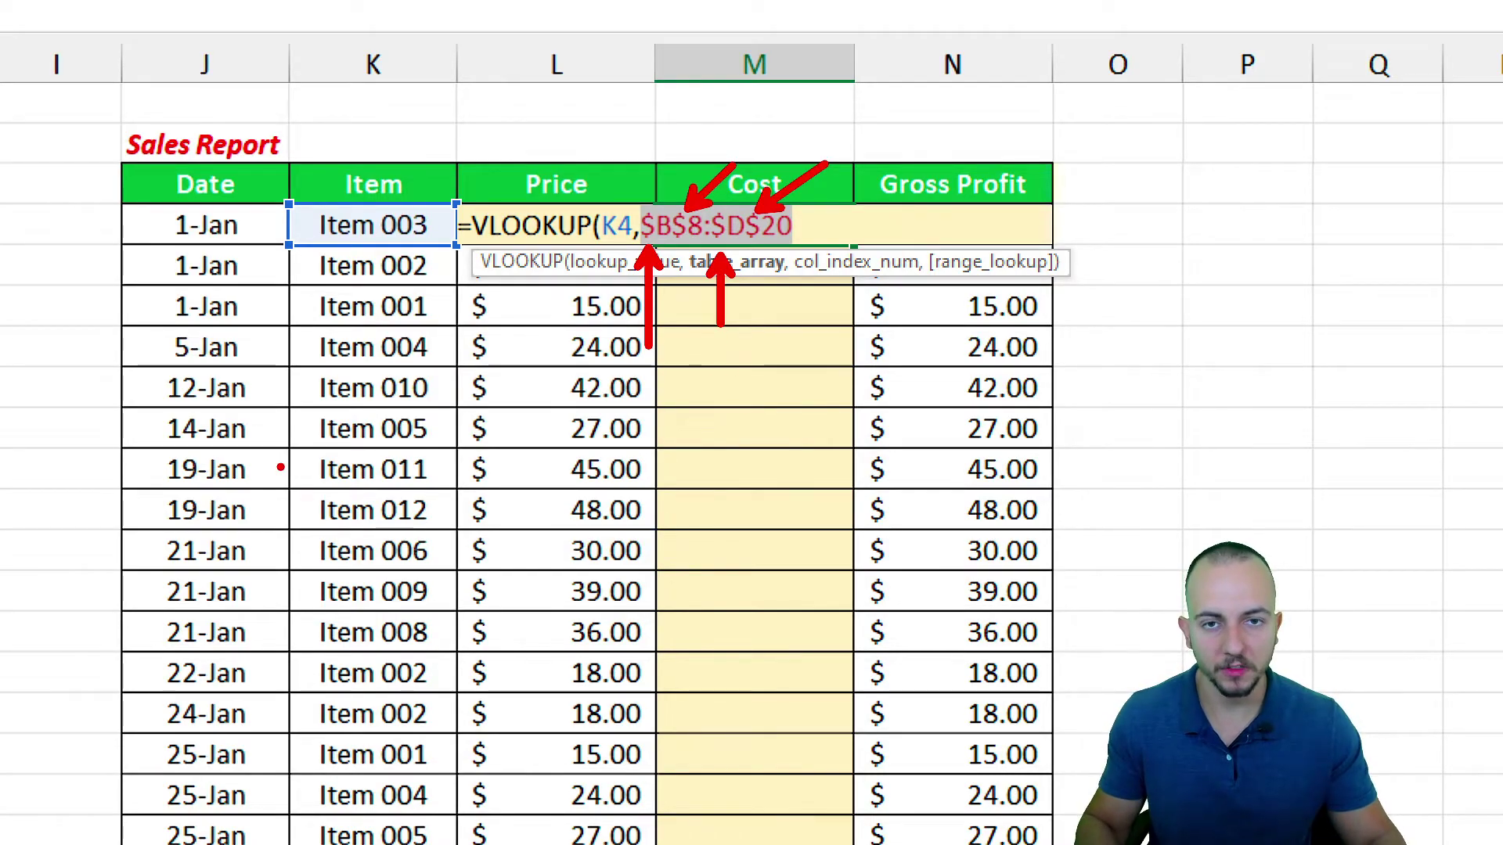
{"action": "left_click", "coordinate": [832, 225]}
{"action": "type", "text": ","}
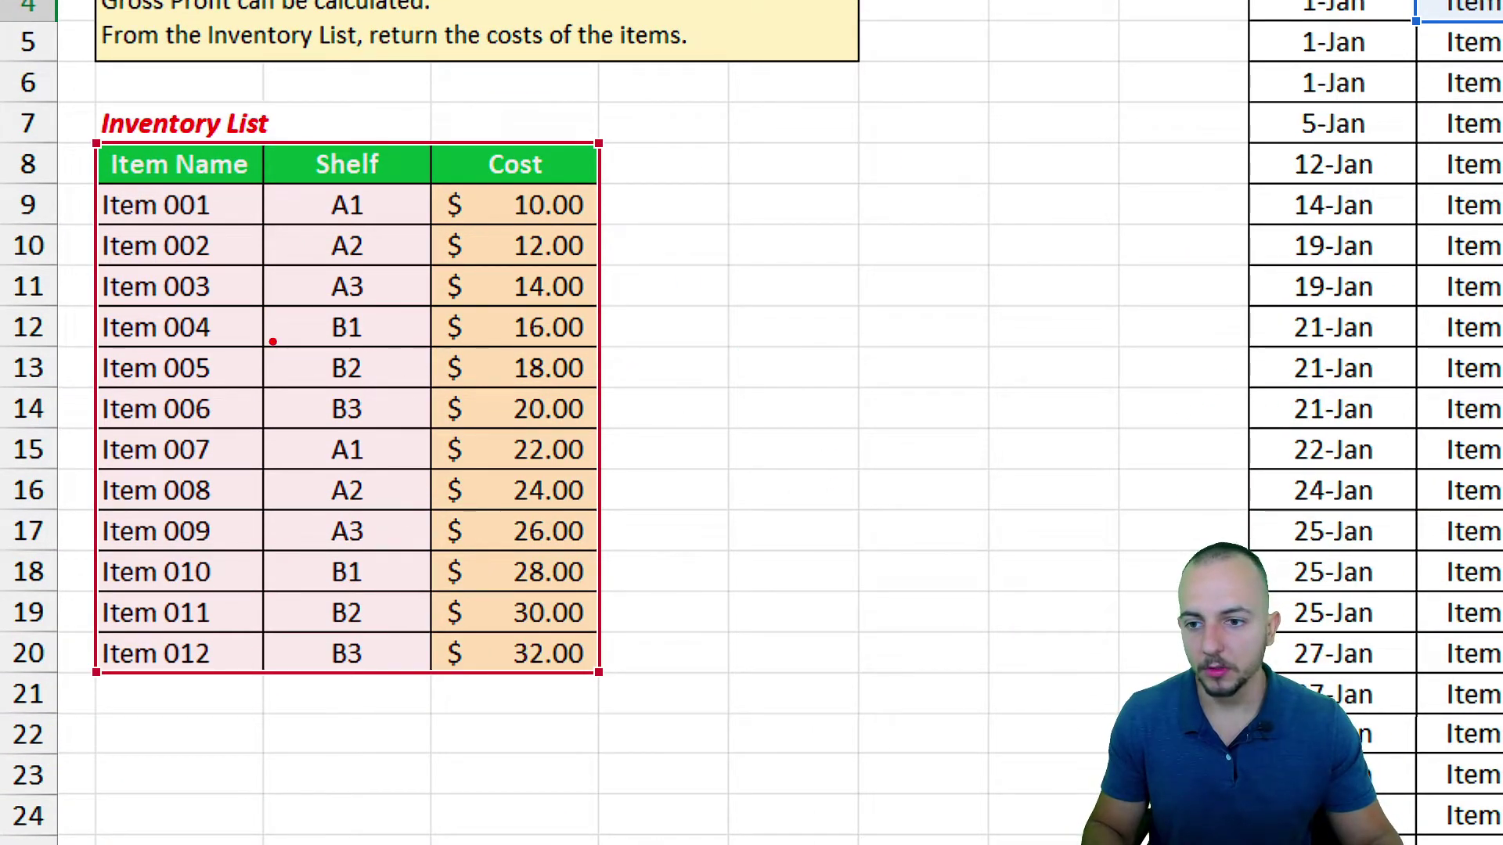
{"action": "left_click_drag", "start_coordinate": [178, 280], "coordinate": [191, 423]}
{"action": "mouse_move", "coordinate": [335, 297]}
{"action": "left_mouse_down"}
{"action": "mouse_move", "coordinate": [329, 393]}
{"action": "mouse_move", "coordinate": [381, 440]}
{"action": "left_mouse_up"}
{"action": "left_click_drag", "start_coordinate": [497, 320], "coordinate": [494, 444]}
{"action": "left_click_drag", "start_coordinate": [443, 119], "coordinate": [583, 473]}
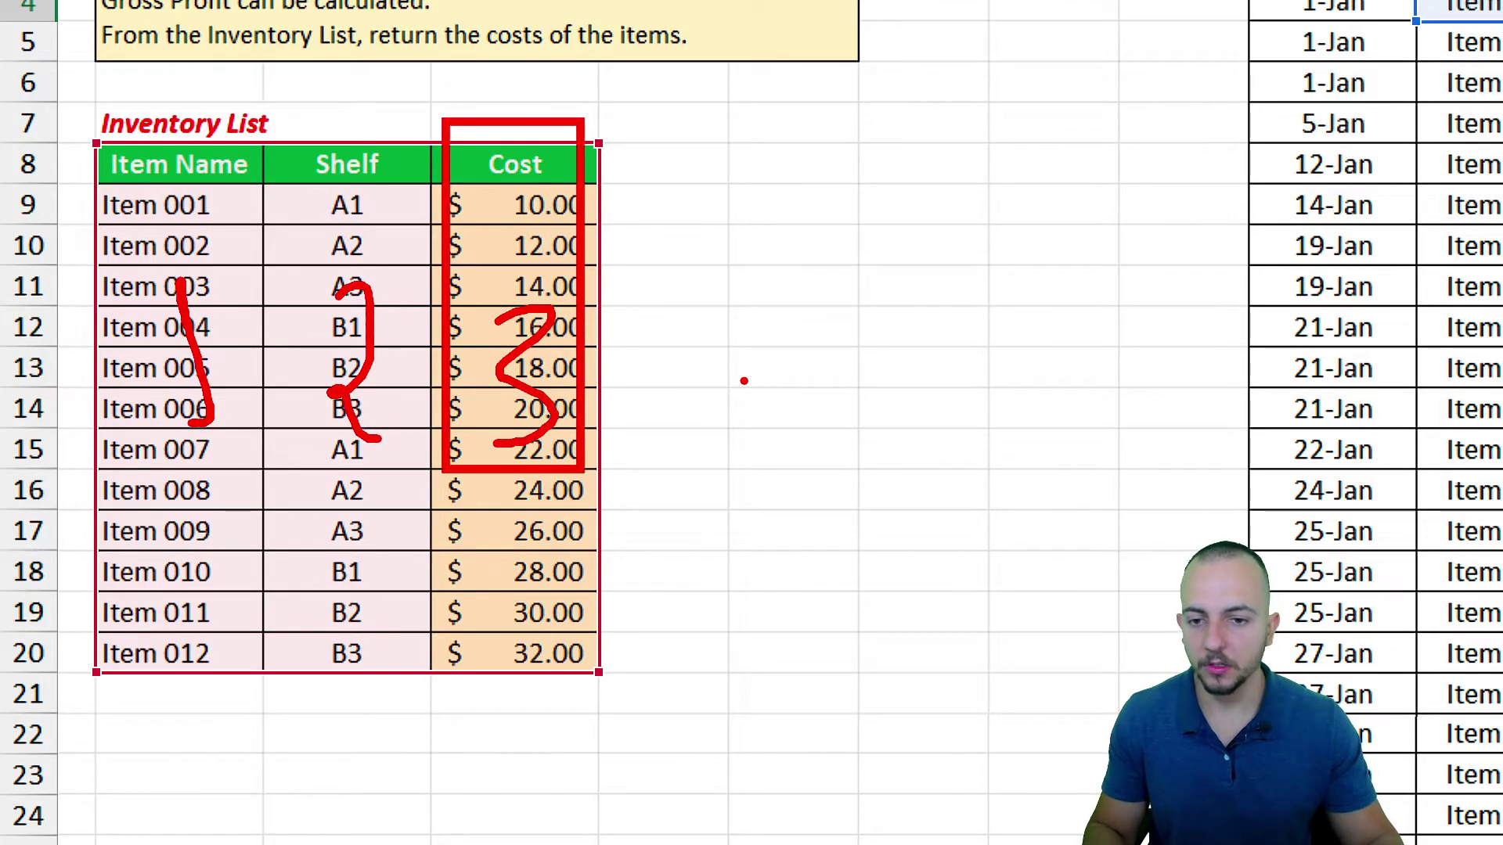
Complete the VLOOKUP in the first Item 003 row's Cost cell with column index 3 and FALSE for an exact match
{"action": "key", "text": "Escape"}
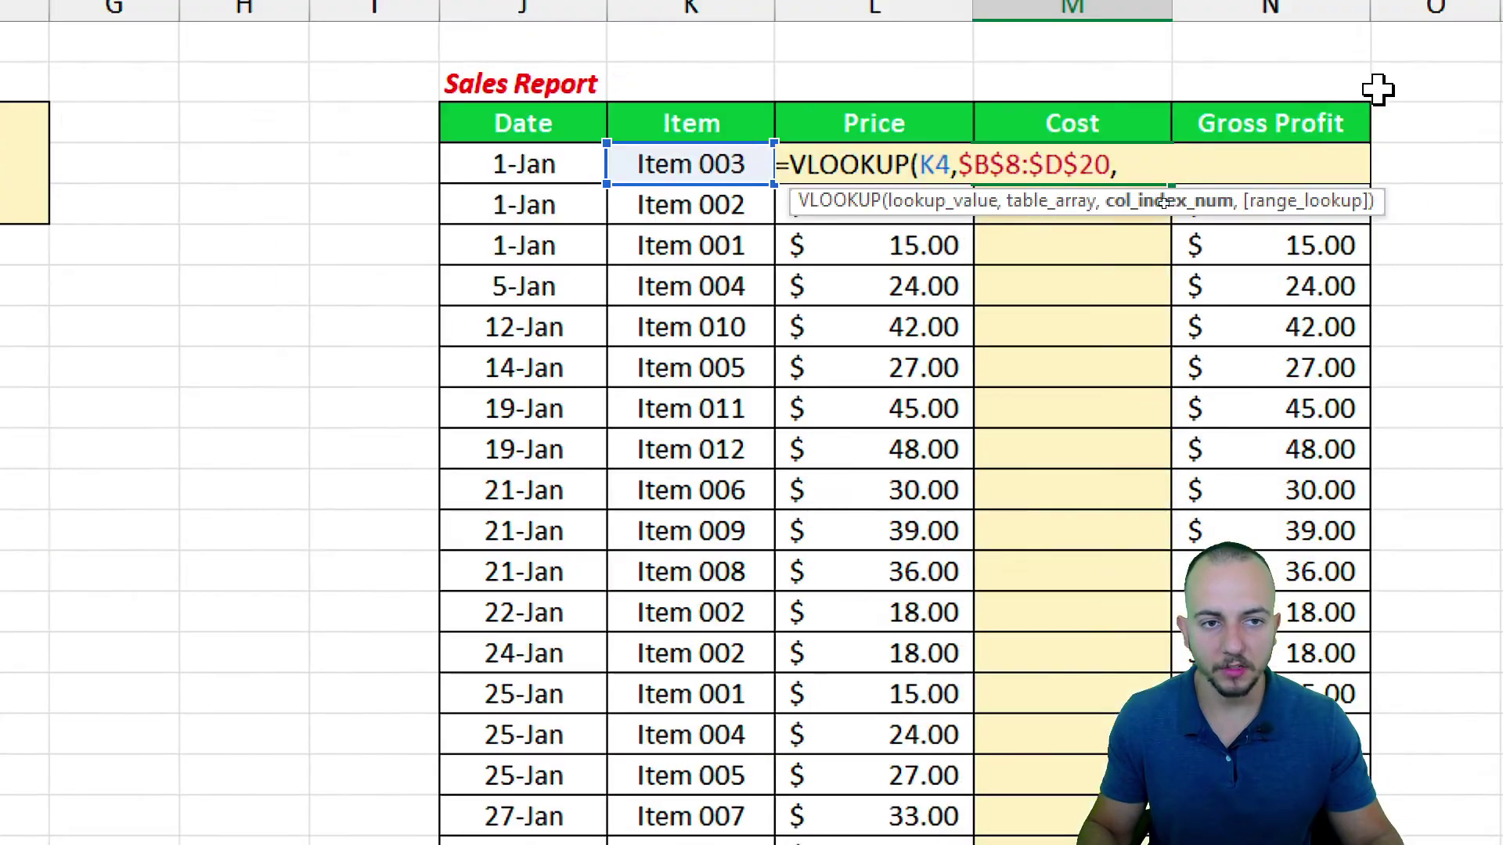
{"action": "type", "text": "3"}
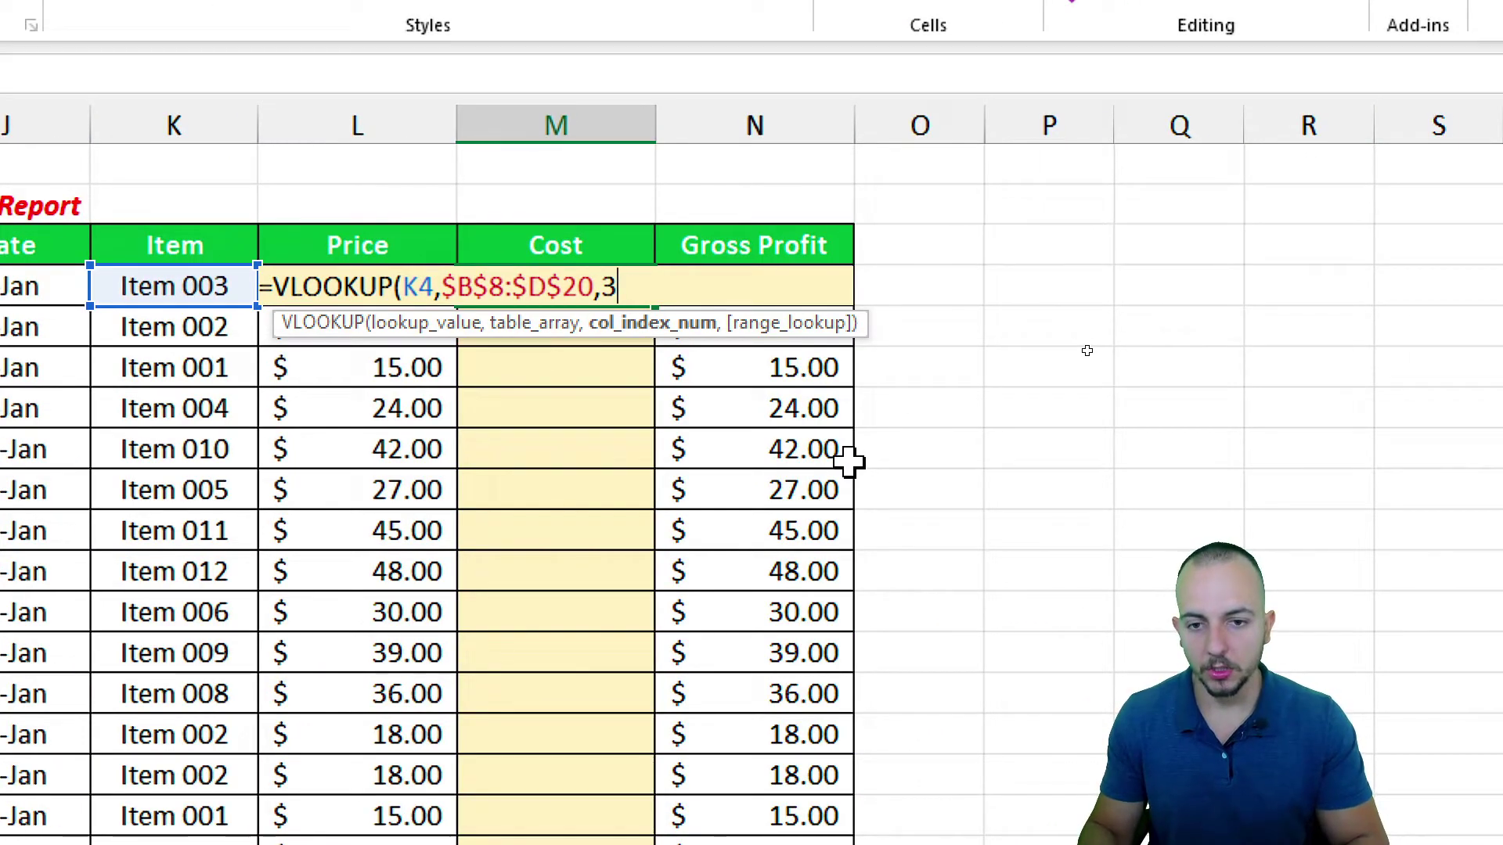
{"action": "type", "text": ","}
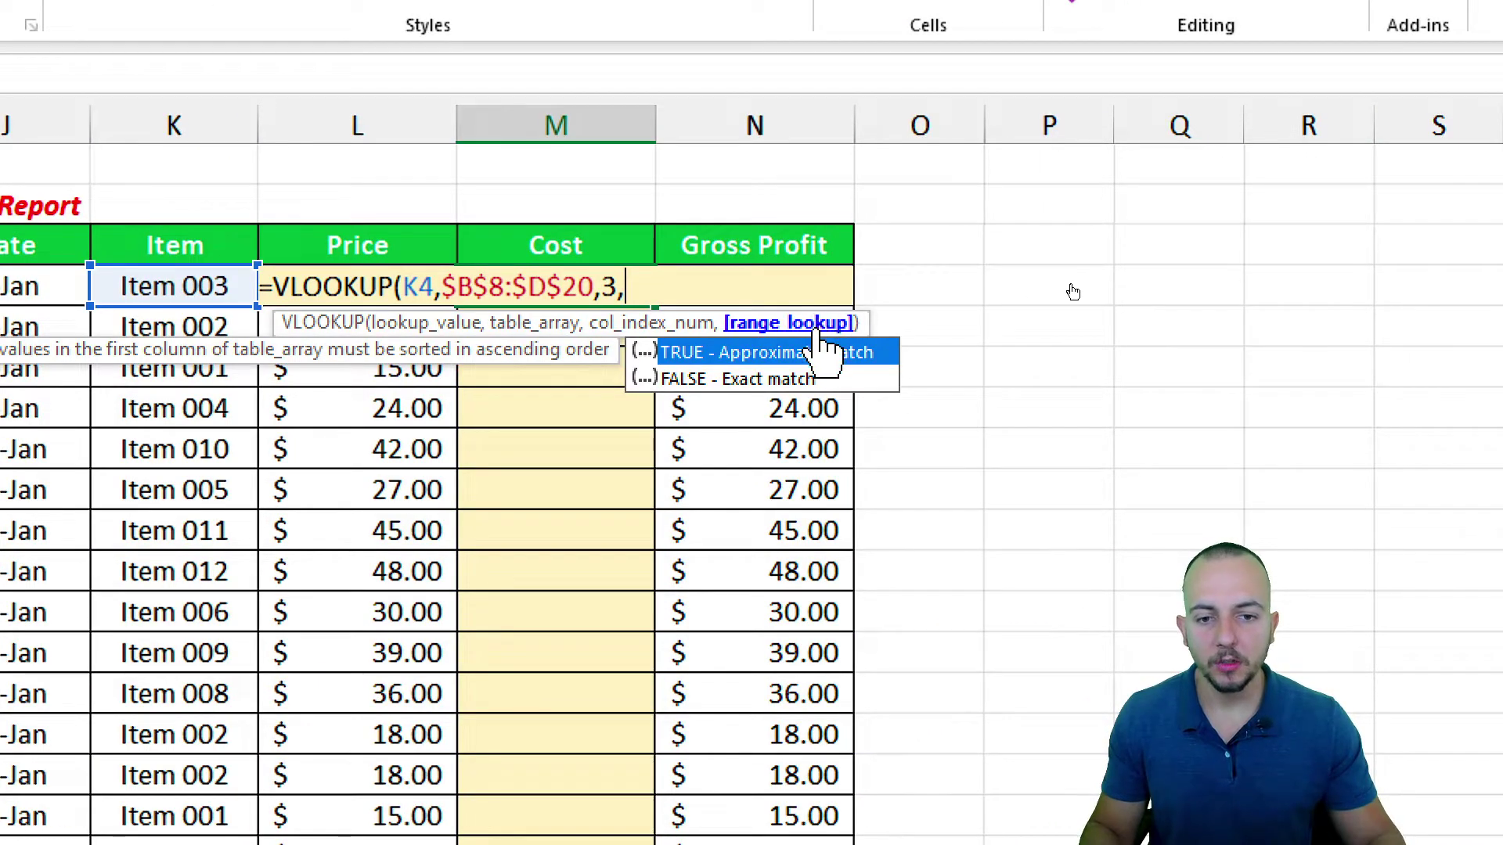
{"action": "left_click", "coordinate": [723, 381]}
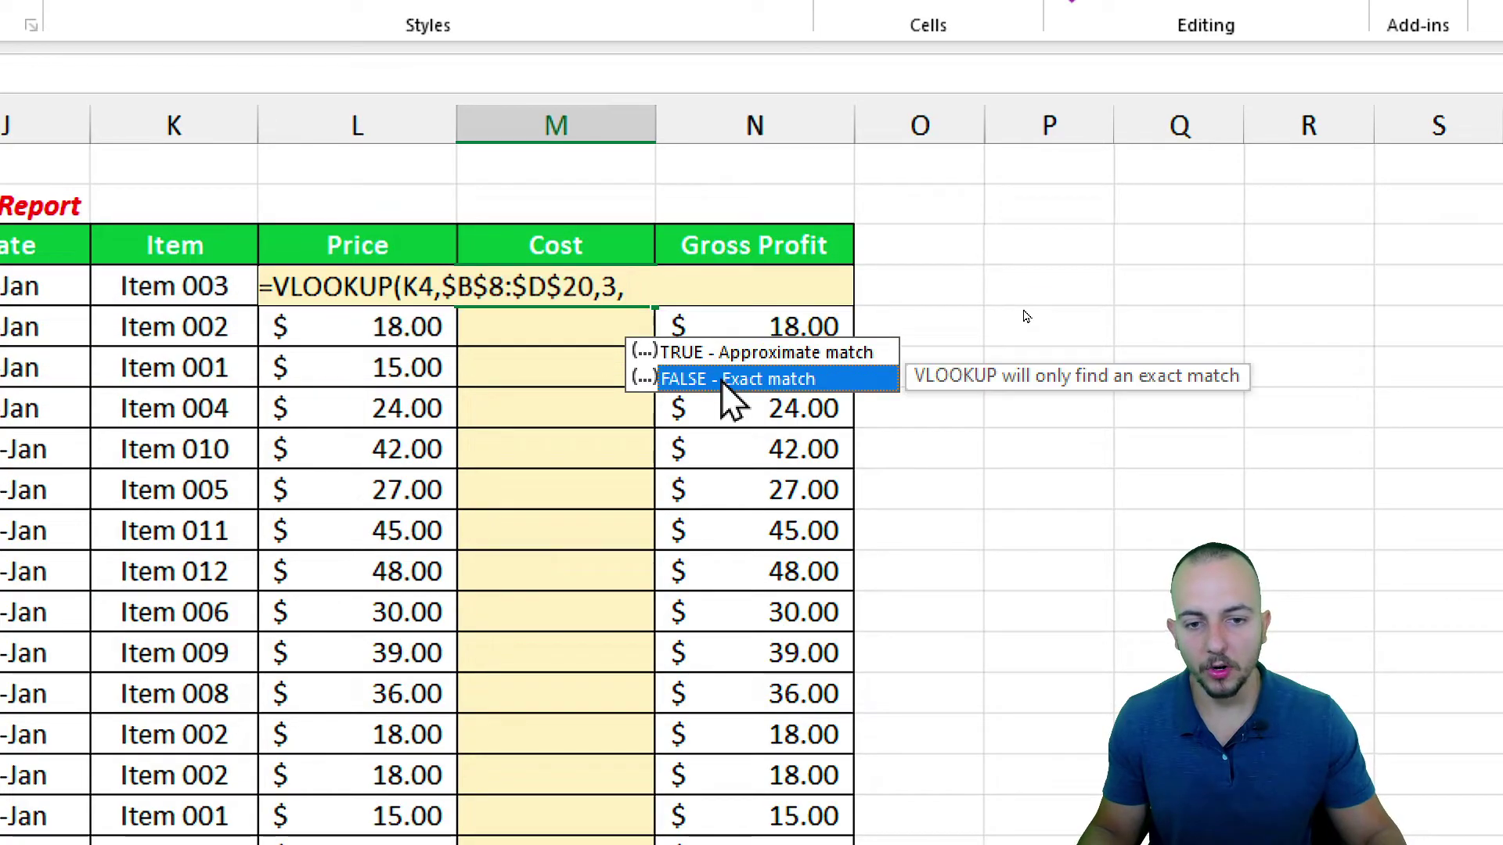
{"action": "left_click", "coordinate": [773, 380]}
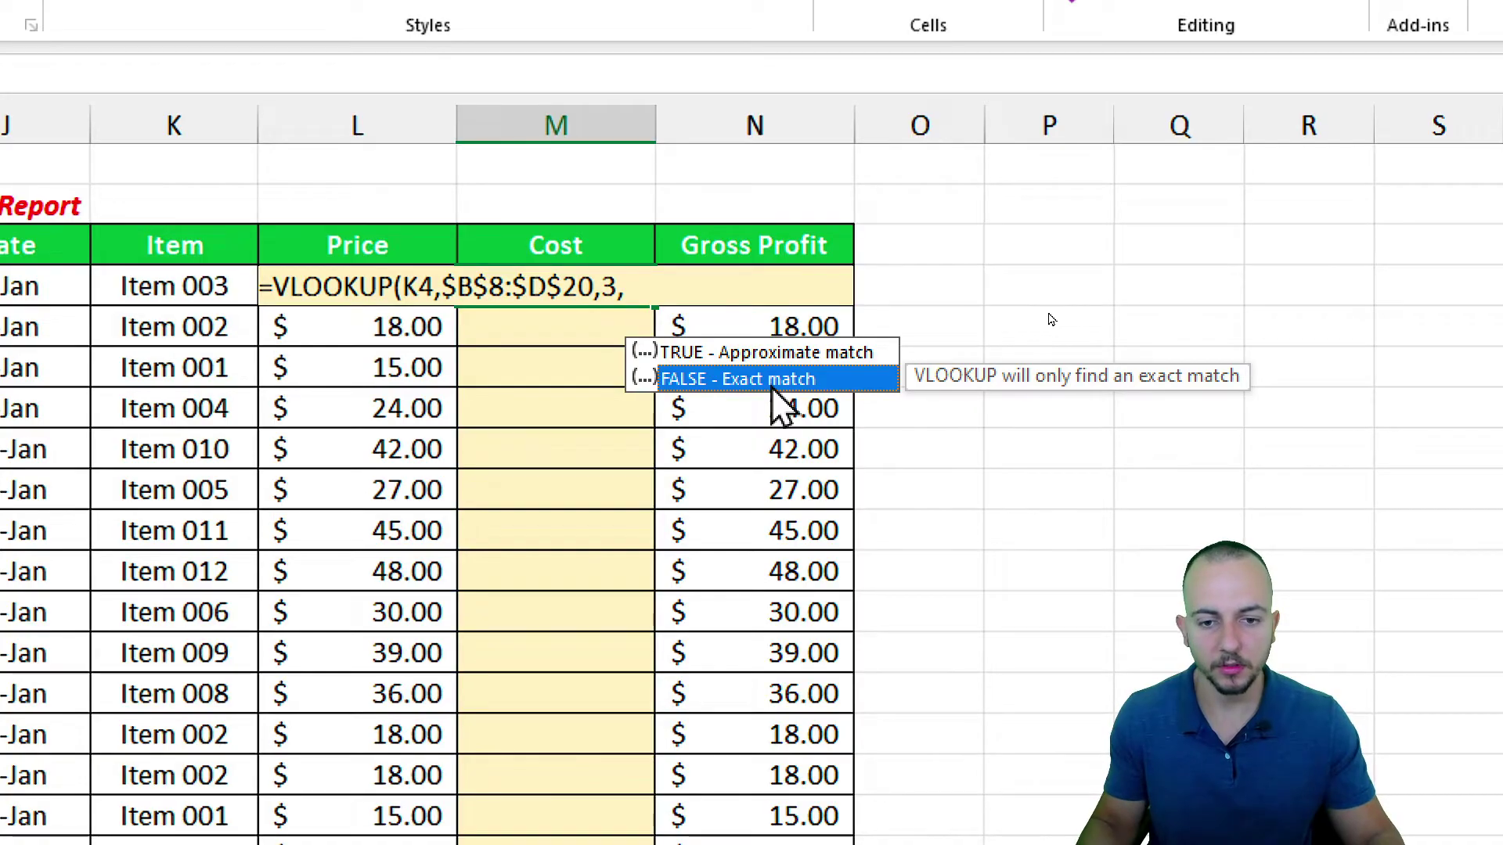
{"action": "double_click", "coordinate": [773, 380]}
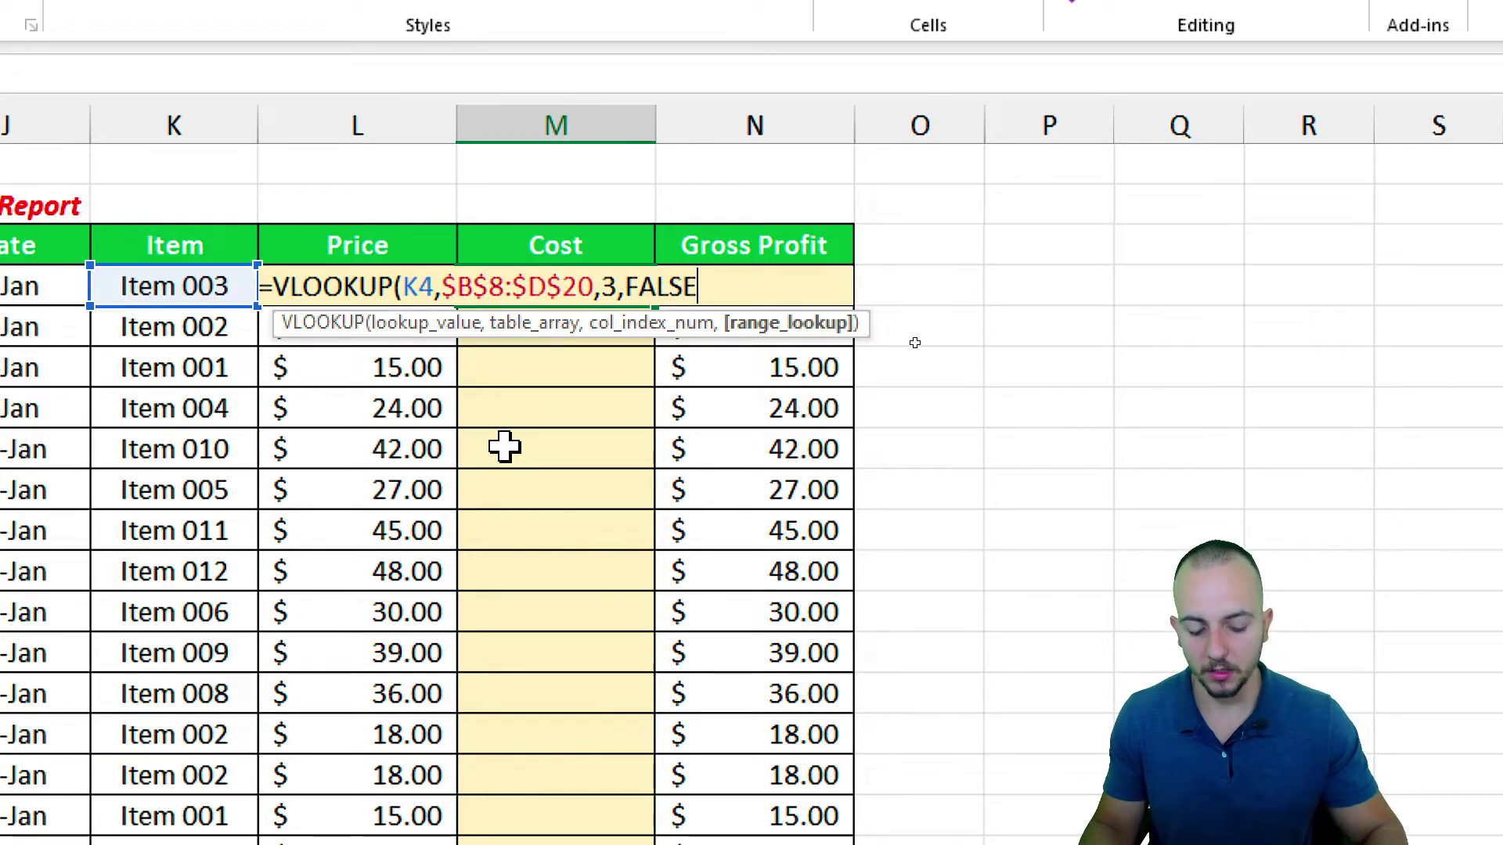
{"action": "key", "text": "Return"}
Fill the VLOOKUP formula from the first Cost cell down through the remaining rows of the Sales Report
{"action": "left_click", "coordinate": [548, 288]}
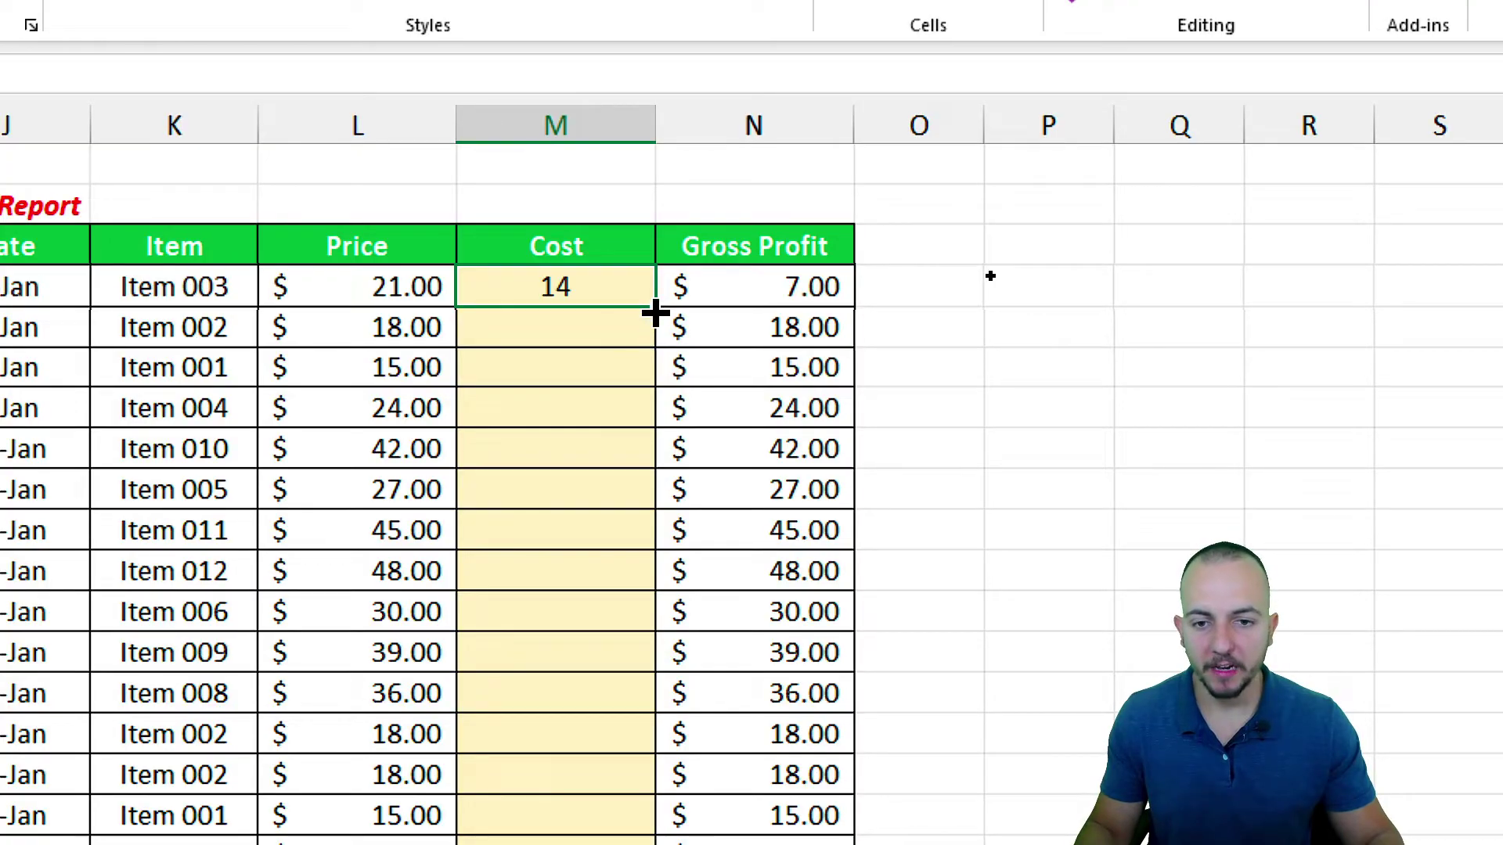
{"action": "mouse_move", "coordinate": [658, 419]}
{"action": "left_mouse_down"}
{"action": "mouse_move", "coordinate": [649, 354]}
{"action": "mouse_move", "coordinate": [594, 738]}
{"action": "mouse_move", "coordinate": [631, 738]}
{"action": "mouse_move", "coordinate": [607, 832]}
{"action": "mouse_move", "coordinate": [590, 674]}
{"action": "mouse_move", "coordinate": [588, 712]}
{"action": "left_mouse_up"}
{"action": "scroll", "coordinate": [370, 209], "scroll_direction": "up", "scroll_amount": 12}
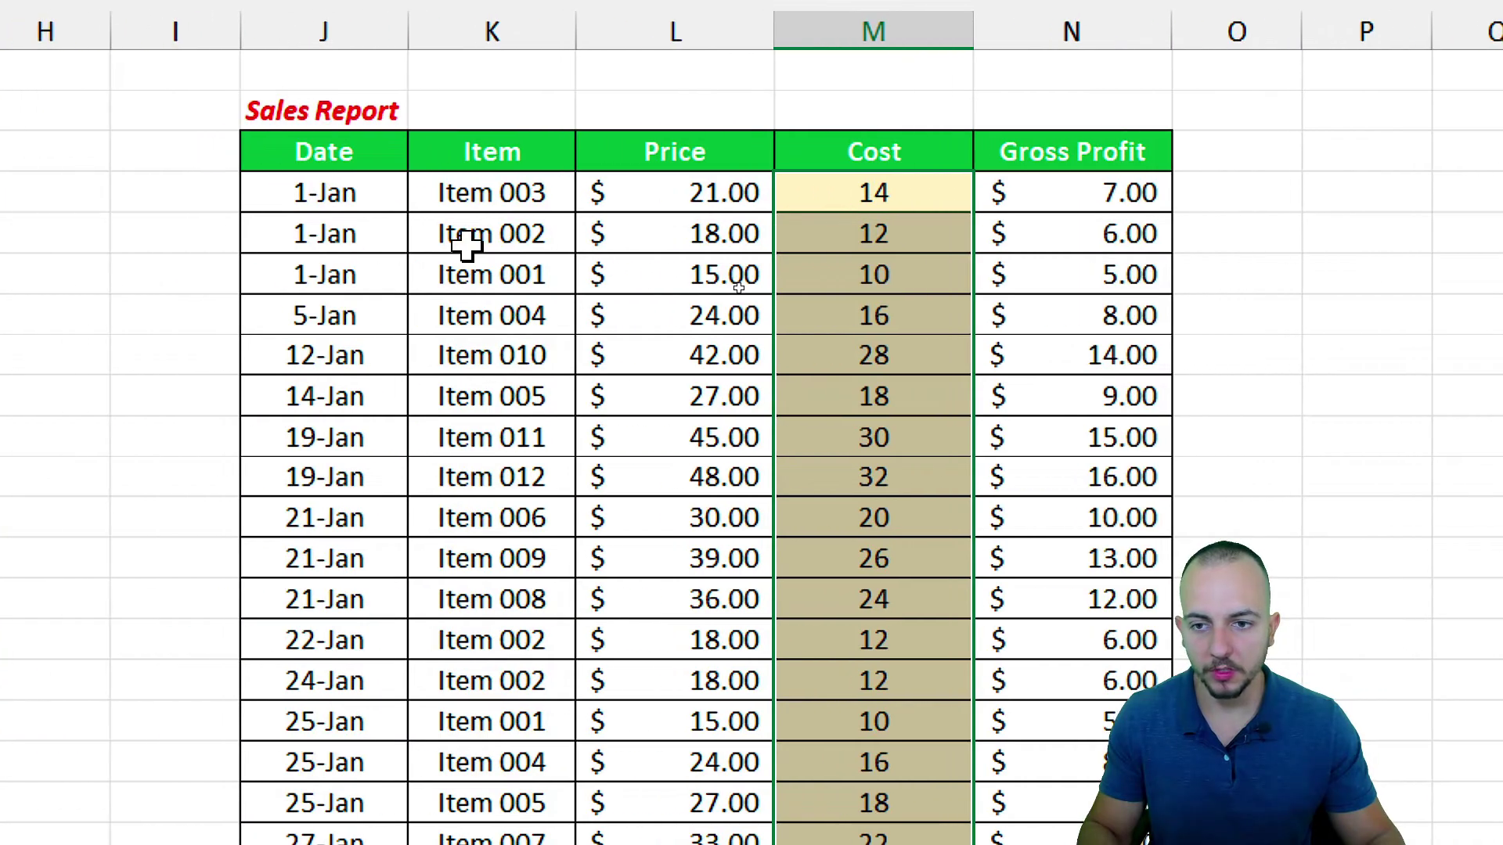
Check the filled costs in the Sales Report against their items, including Item 002 and Item 008
{"action": "left_click", "coordinate": [177, 242]}
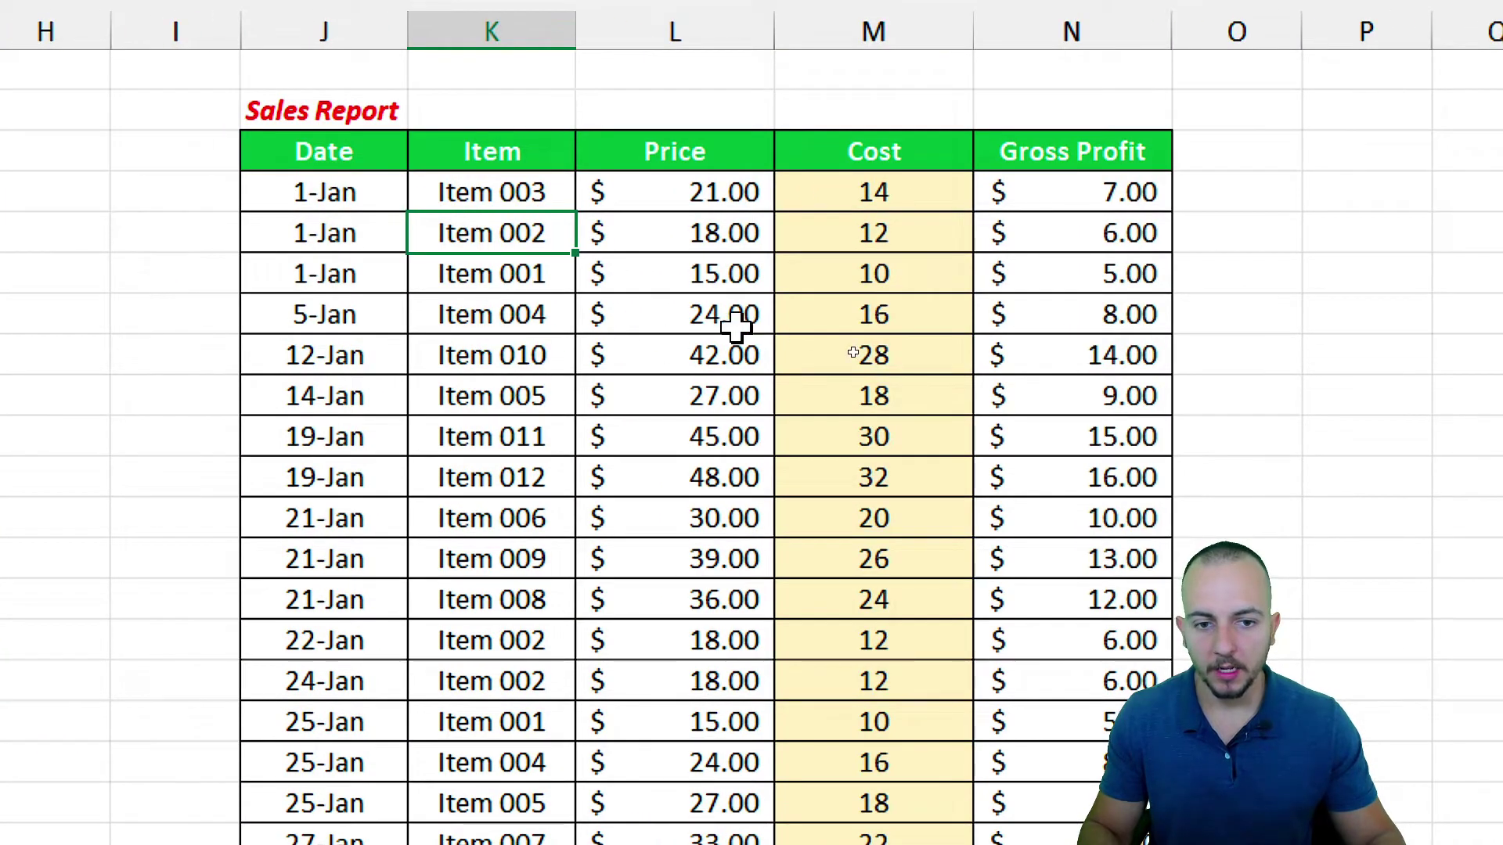
{"action": "scroll", "coordinate": [502, 731], "scroll_direction": "down", "scroll_amount": 3}
{"action": "left_click", "coordinate": [498, 276]}
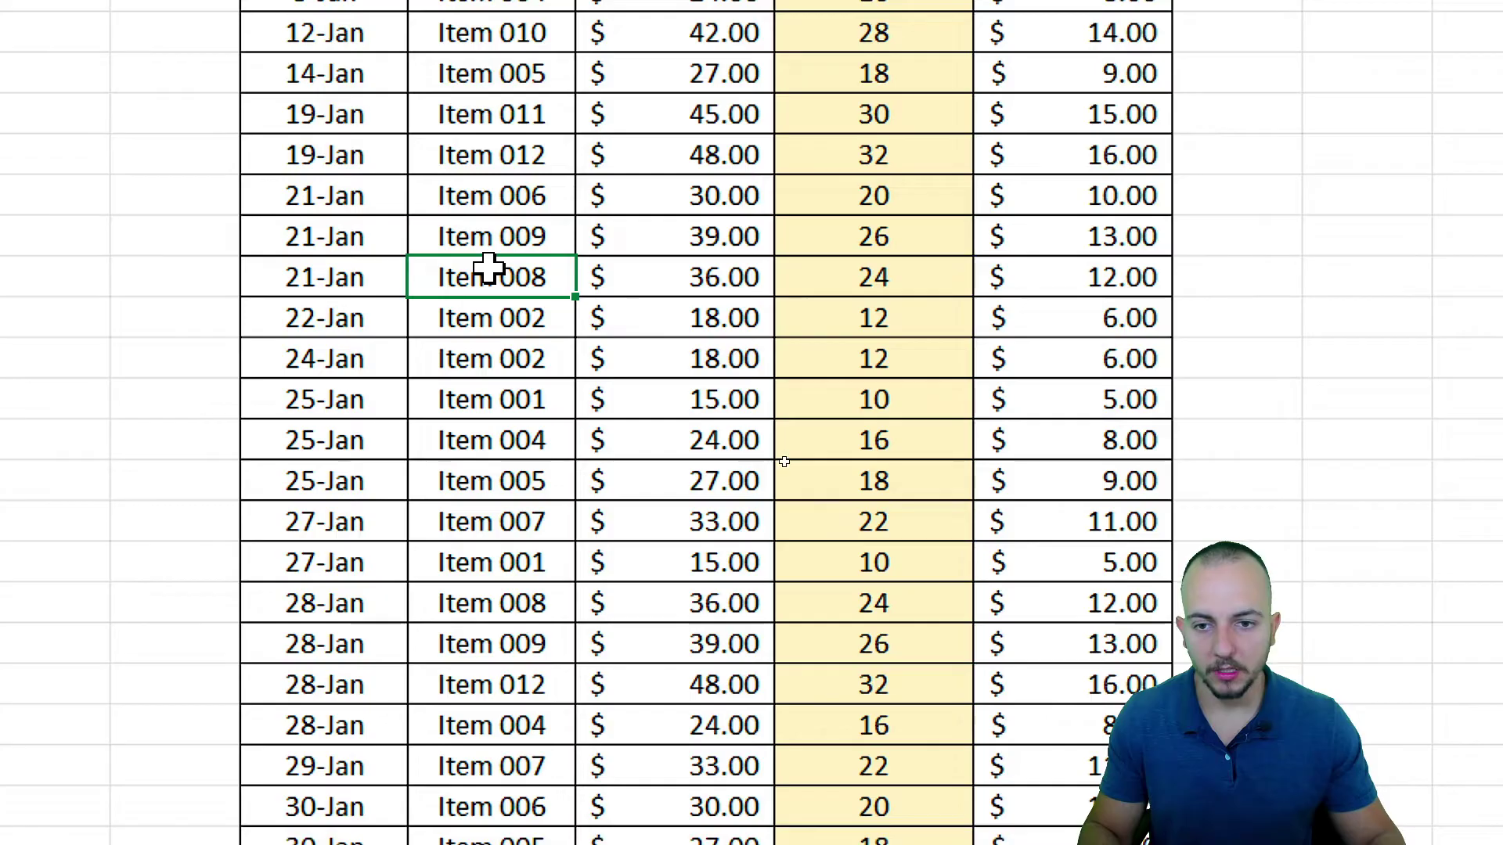
{"action": "left_click_drag", "start_coordinate": [496, 276], "coordinate": [965, 272]}
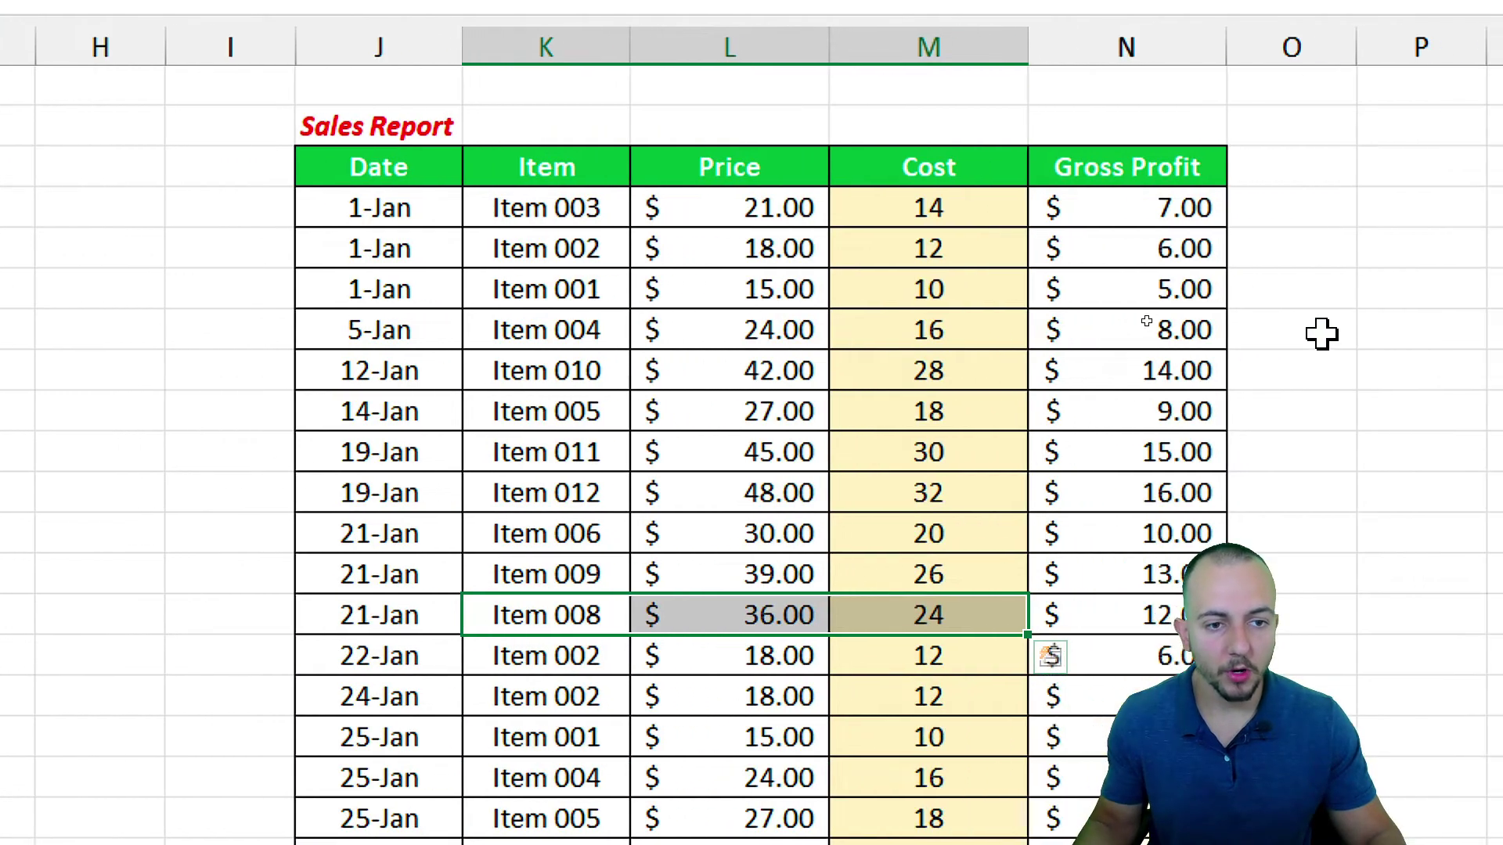
{"action": "left_click", "coordinate": [992, 168]}
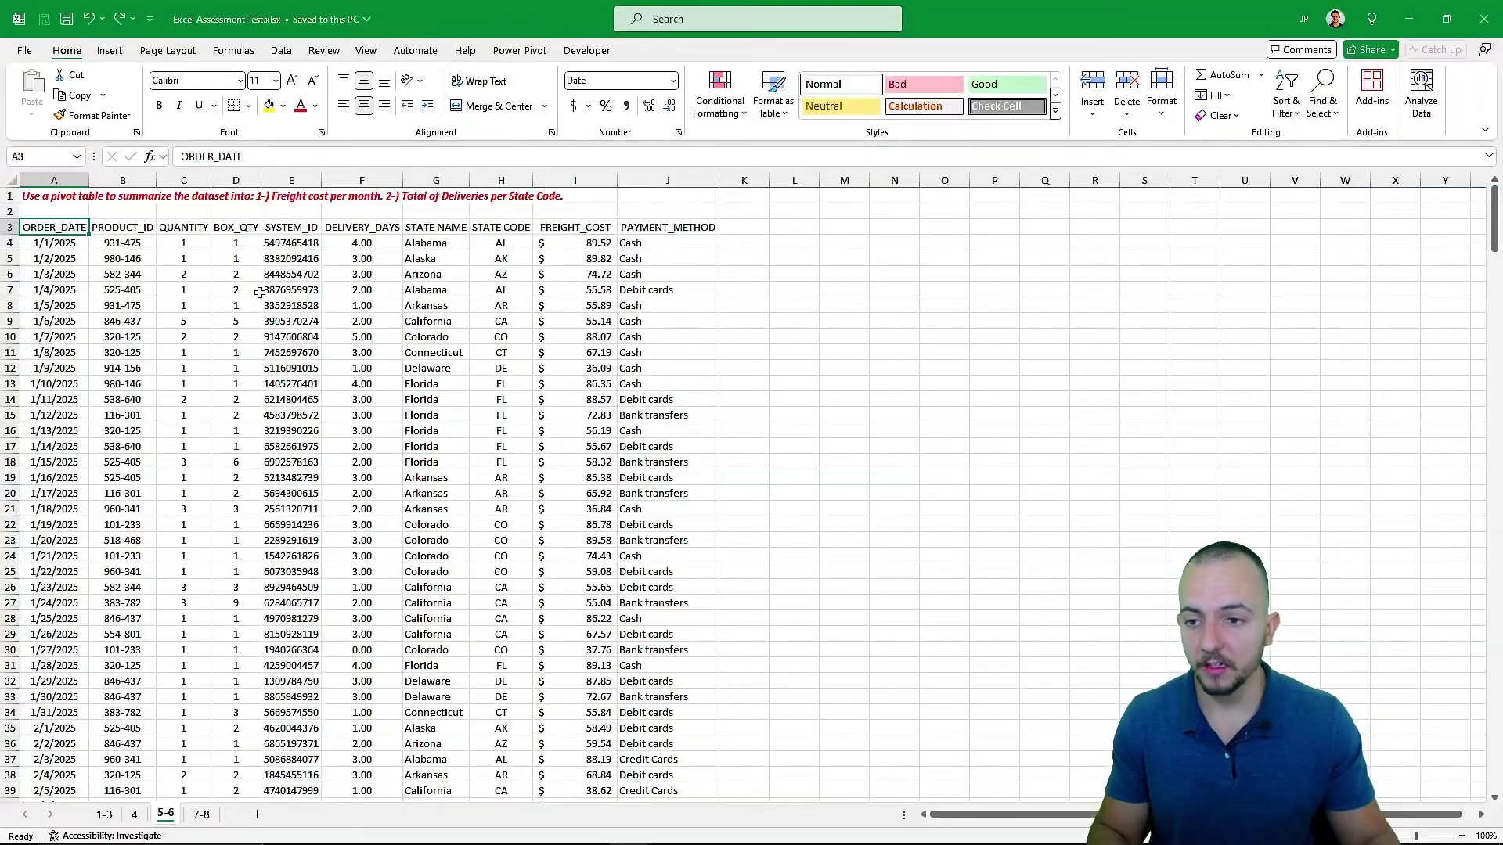
Examine the order dataset on sheet 5-6, focusing on the FREIGHT_COST and ORDER_DATE columns needed for the monthly summary
{"action": "scroll", "coordinate": [203, 318], "scroll_direction": "down", "scroll_amount": 20}
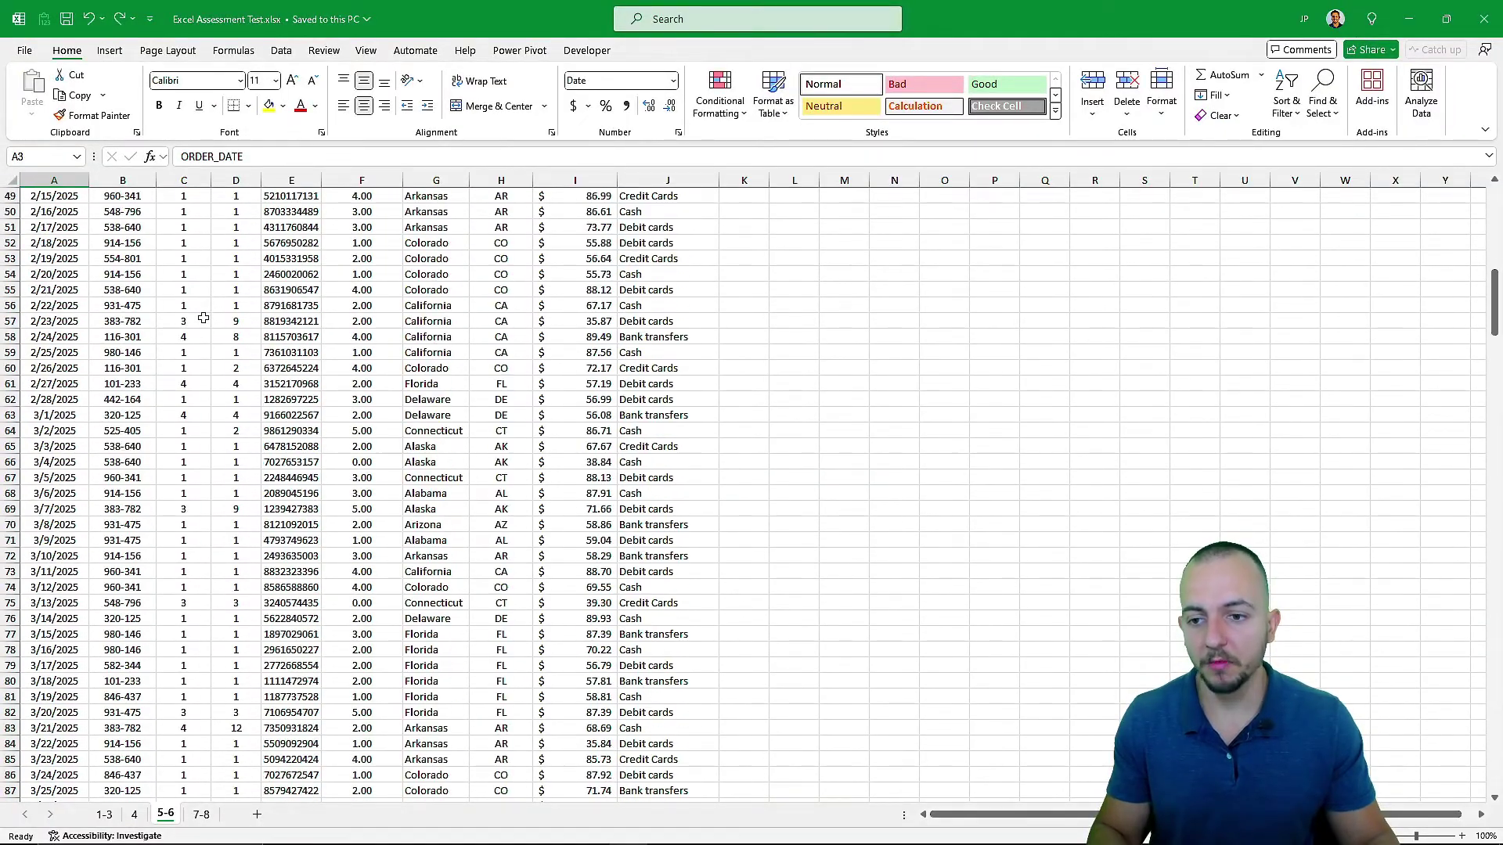
{"action": "scroll", "coordinate": [204, 318], "scroll_direction": "down", "scroll_amount": 16}
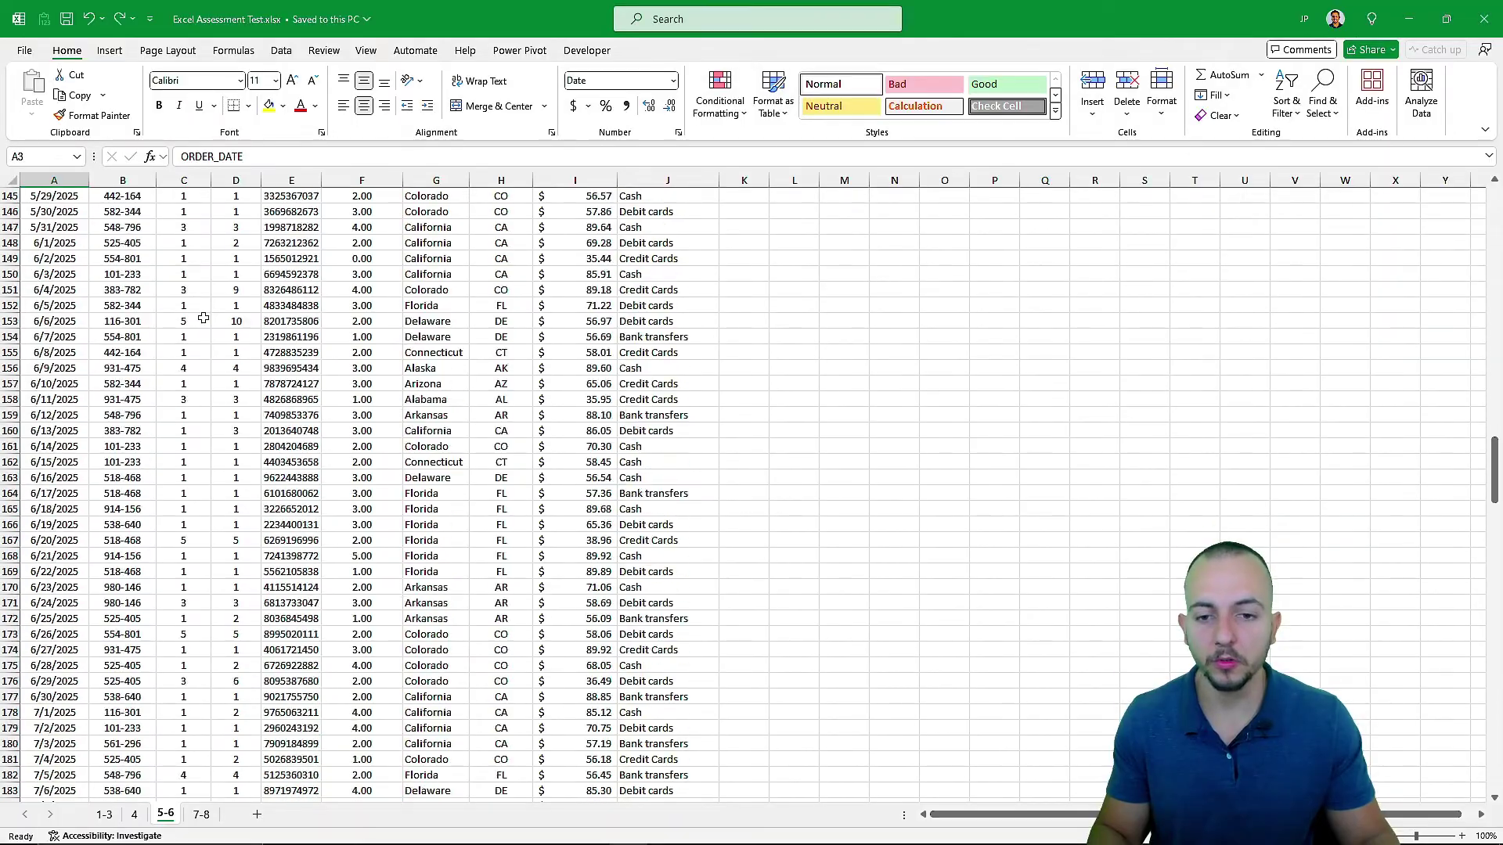
{"action": "scroll", "coordinate": [203, 318], "scroll_direction": "up", "scroll_amount": 20}
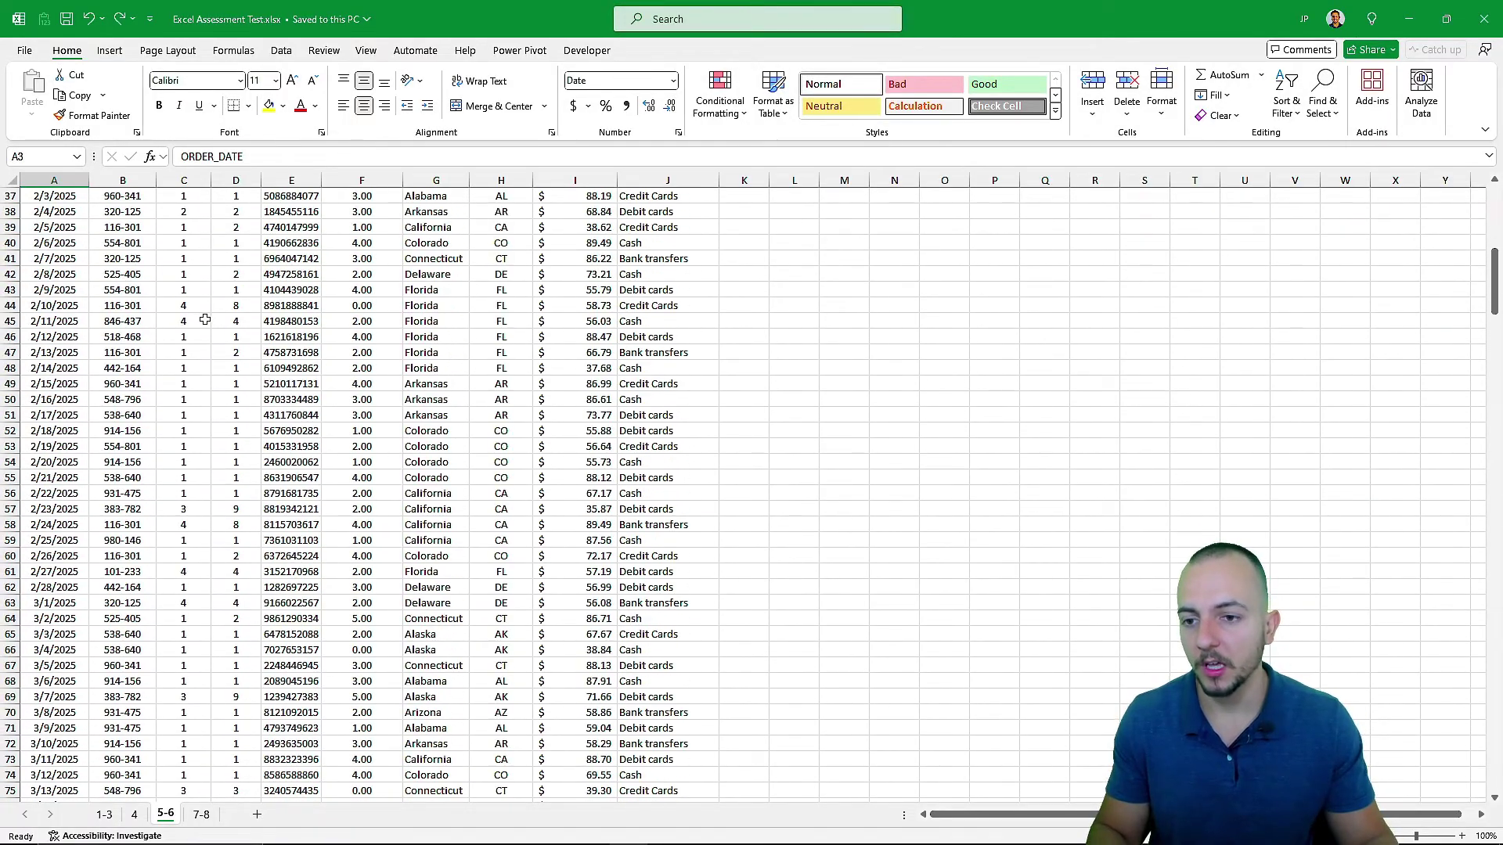
{"action": "scroll", "coordinate": [204, 319], "scroll_direction": "up", "scroll_amount": 3}
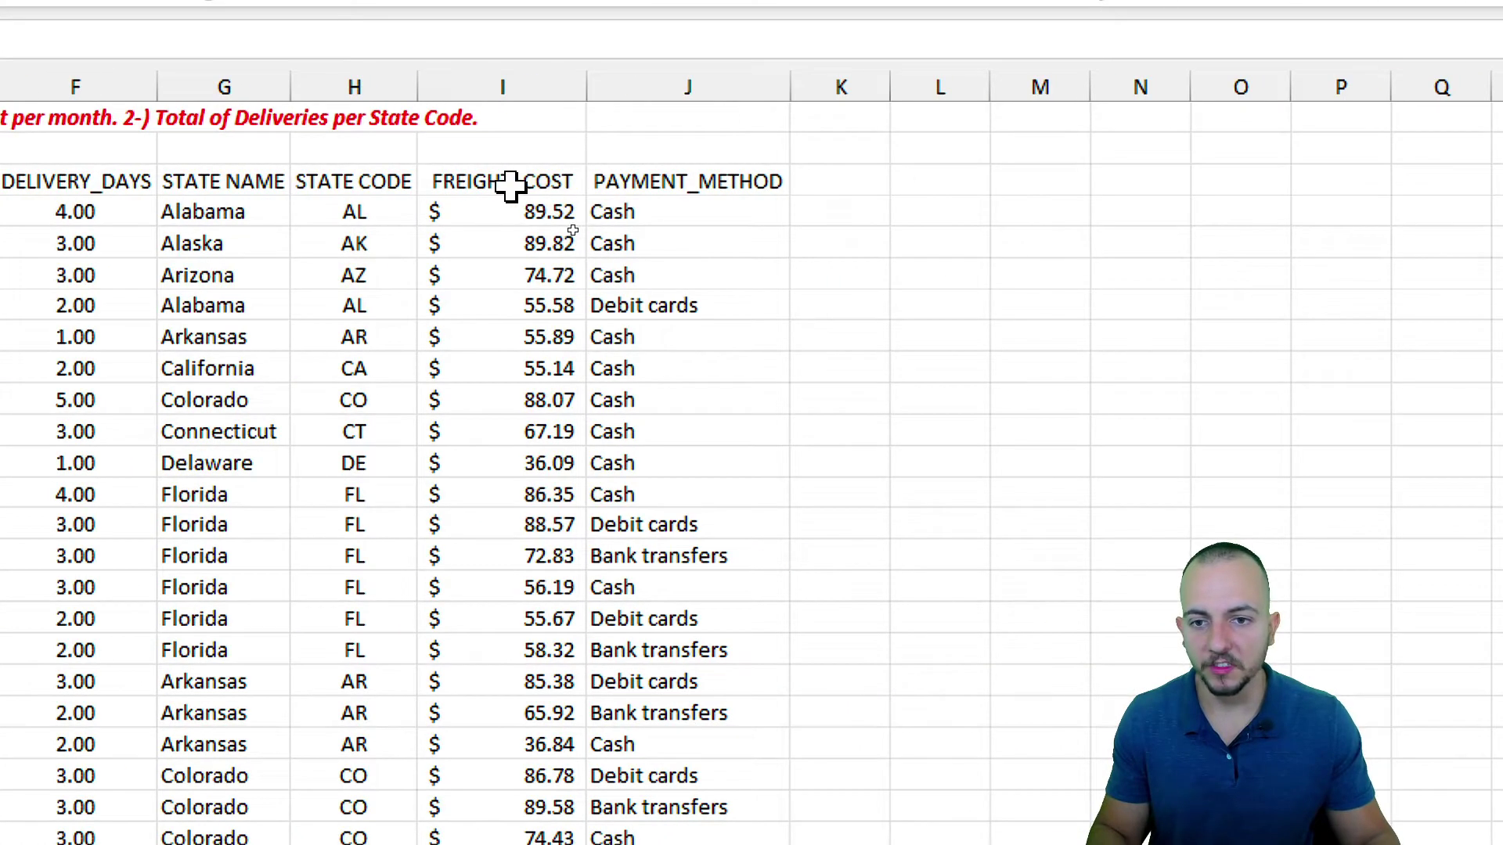
{"action": "left_click", "coordinate": [542, 88]}
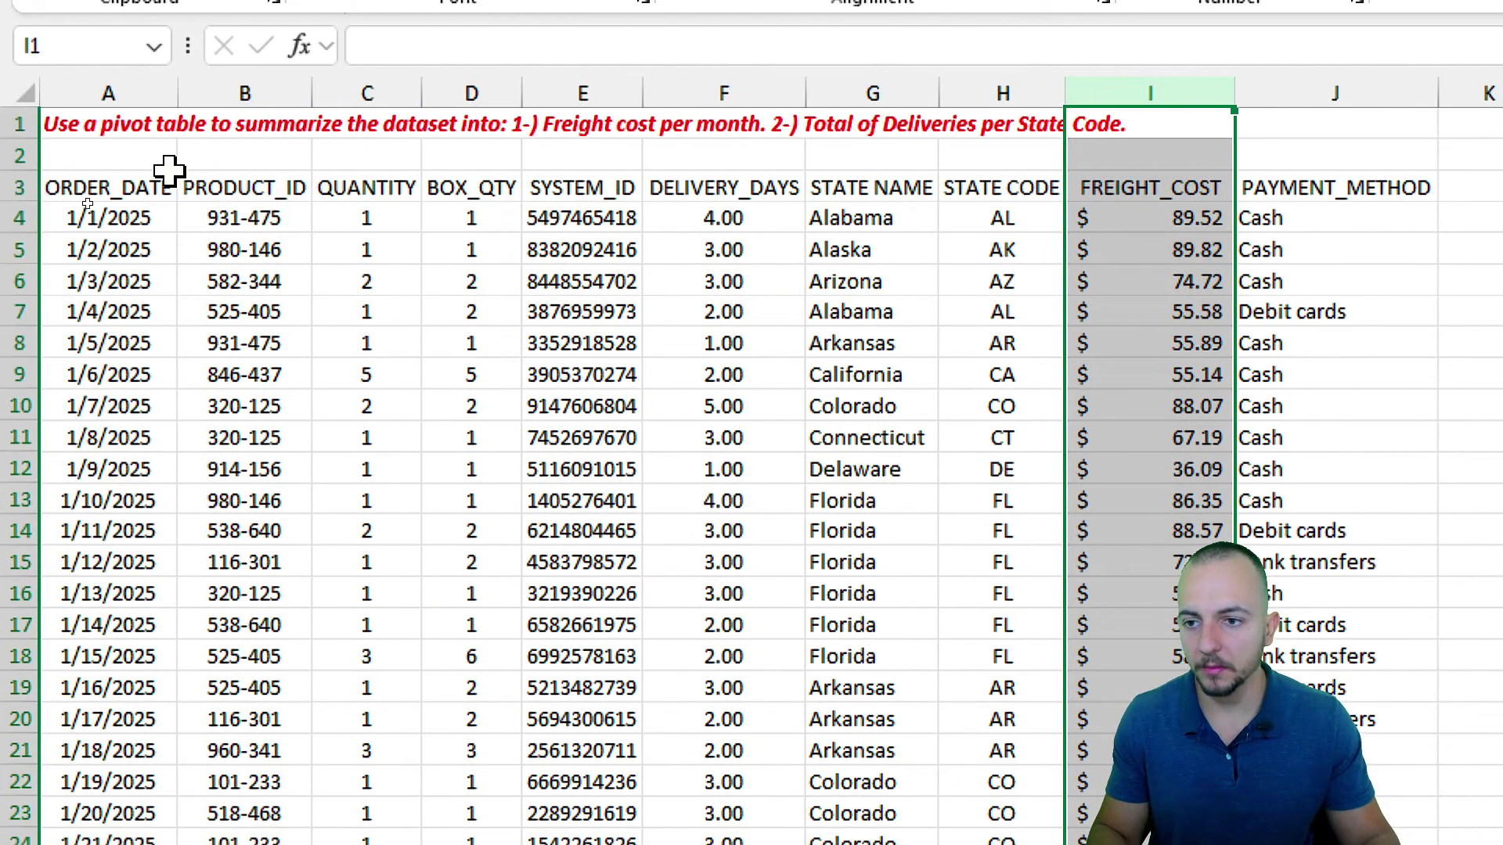
{"action": "left_click", "coordinate": [125, 92], "text": "ctrl"}
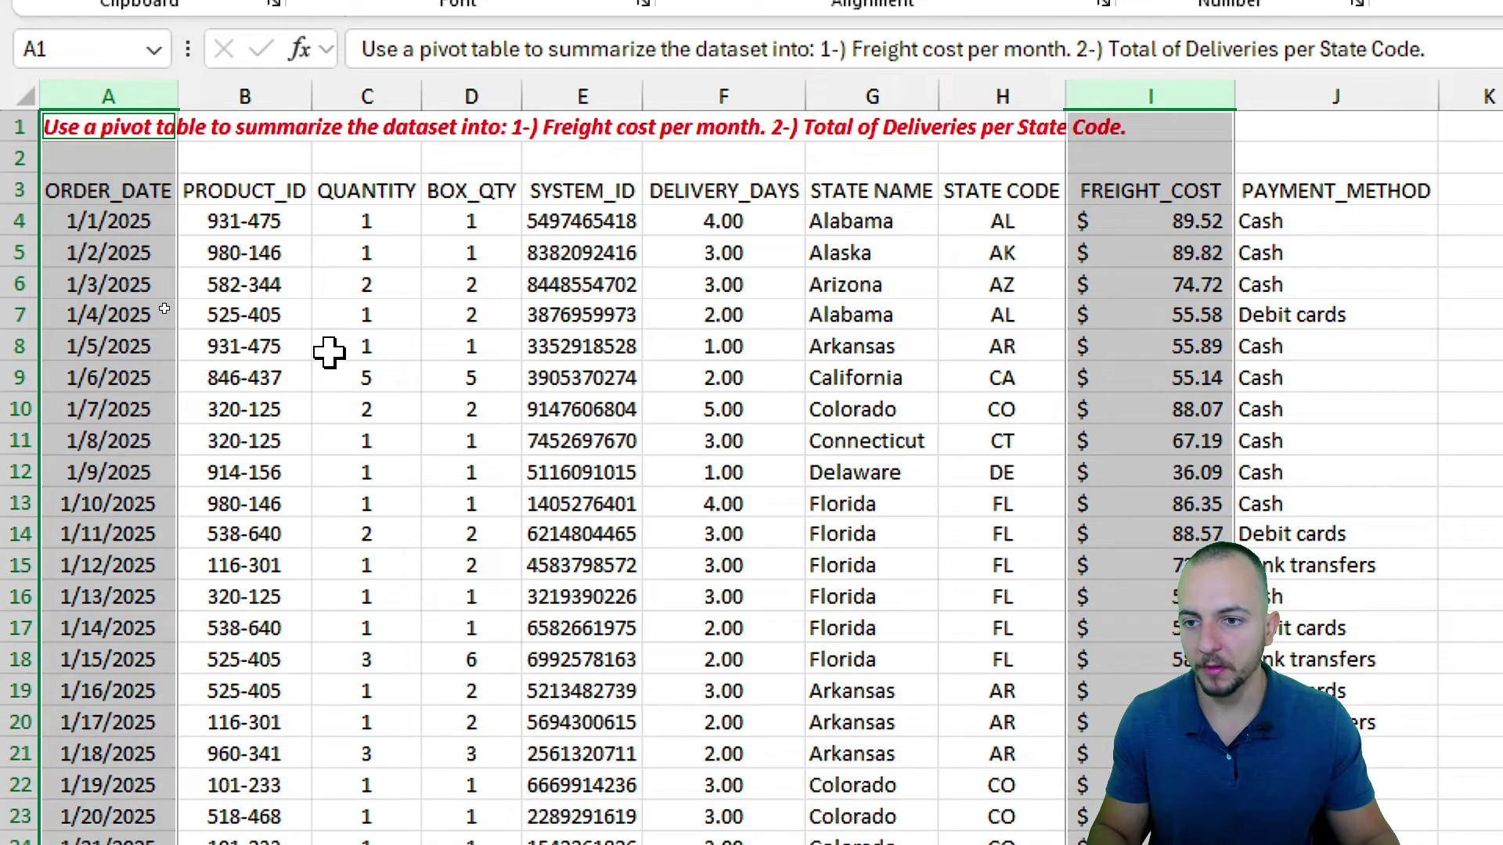
{"action": "left_click", "coordinate": [141, 190]}
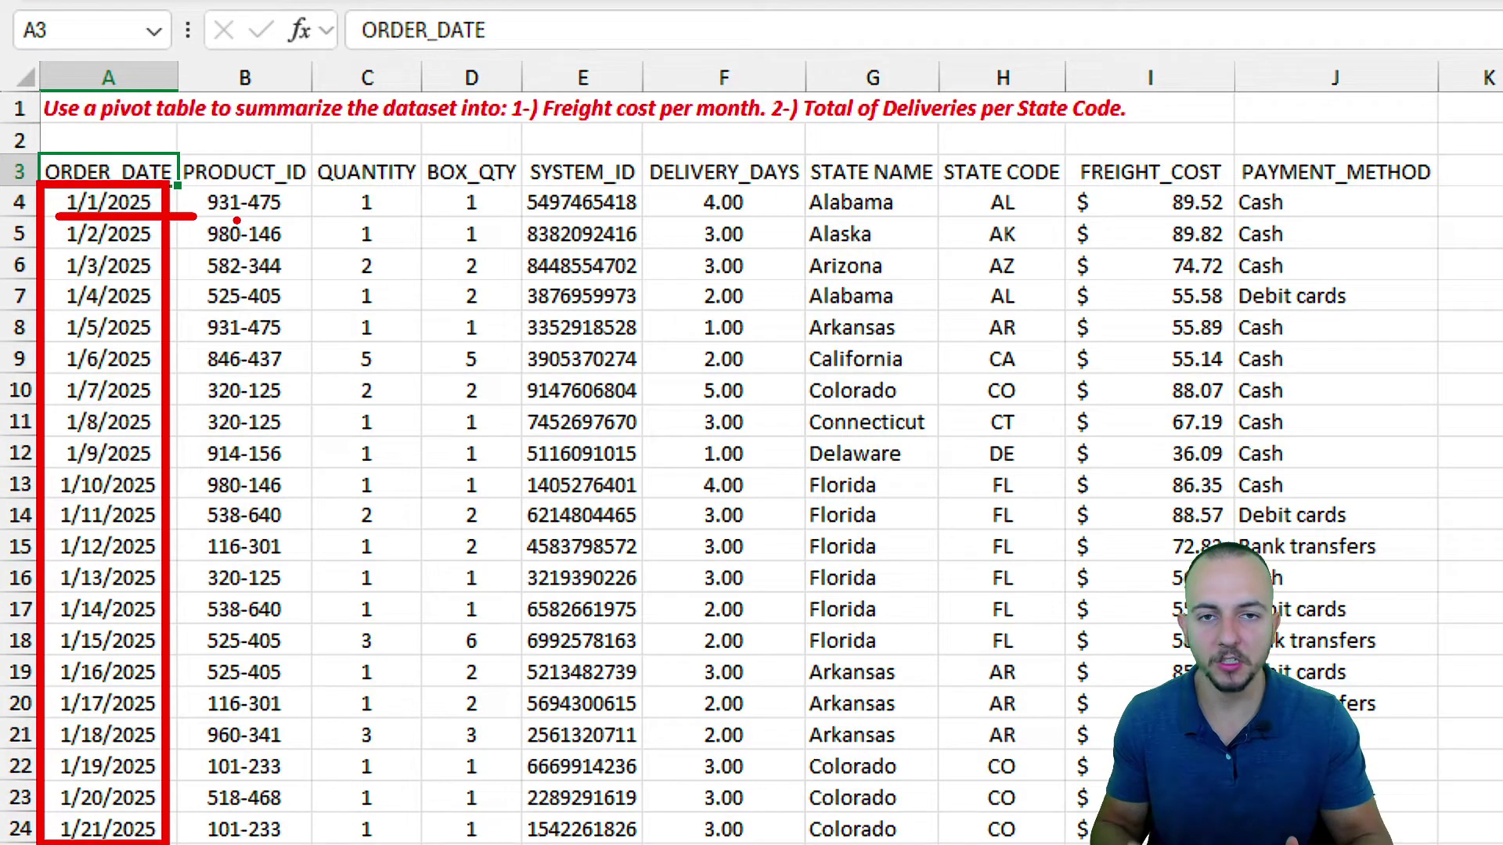
{"action": "key", "text": "Escape"}
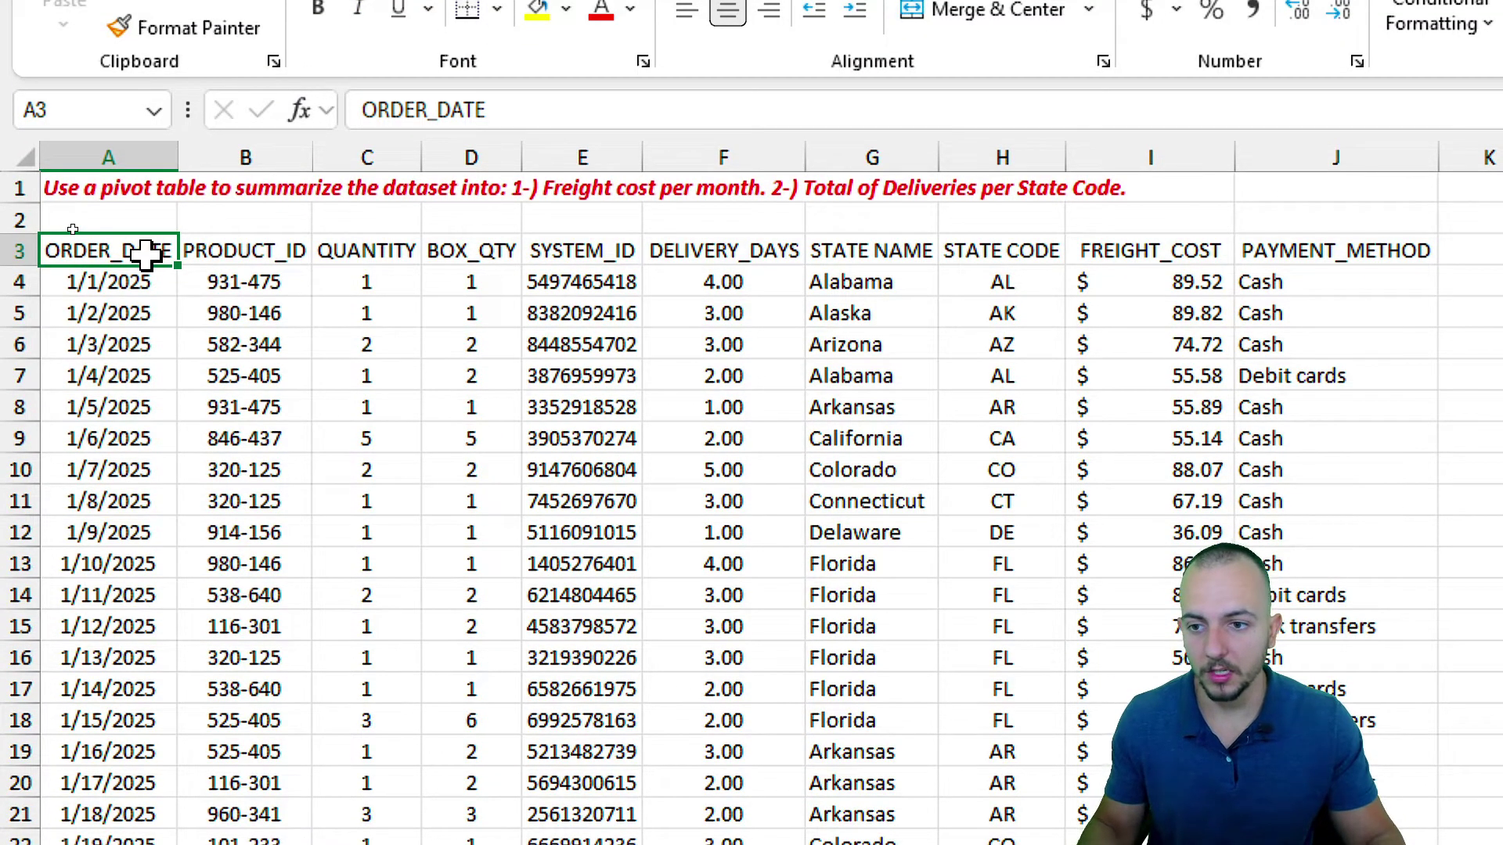
Insert a PivotTable from the dataset A3:J347 at cell L3 of the existing worksheet and widen the PivotTable Fields pane
{"action": "left_click_drag", "start_coordinate": [145, 253], "coordinate": [1377, 755]}
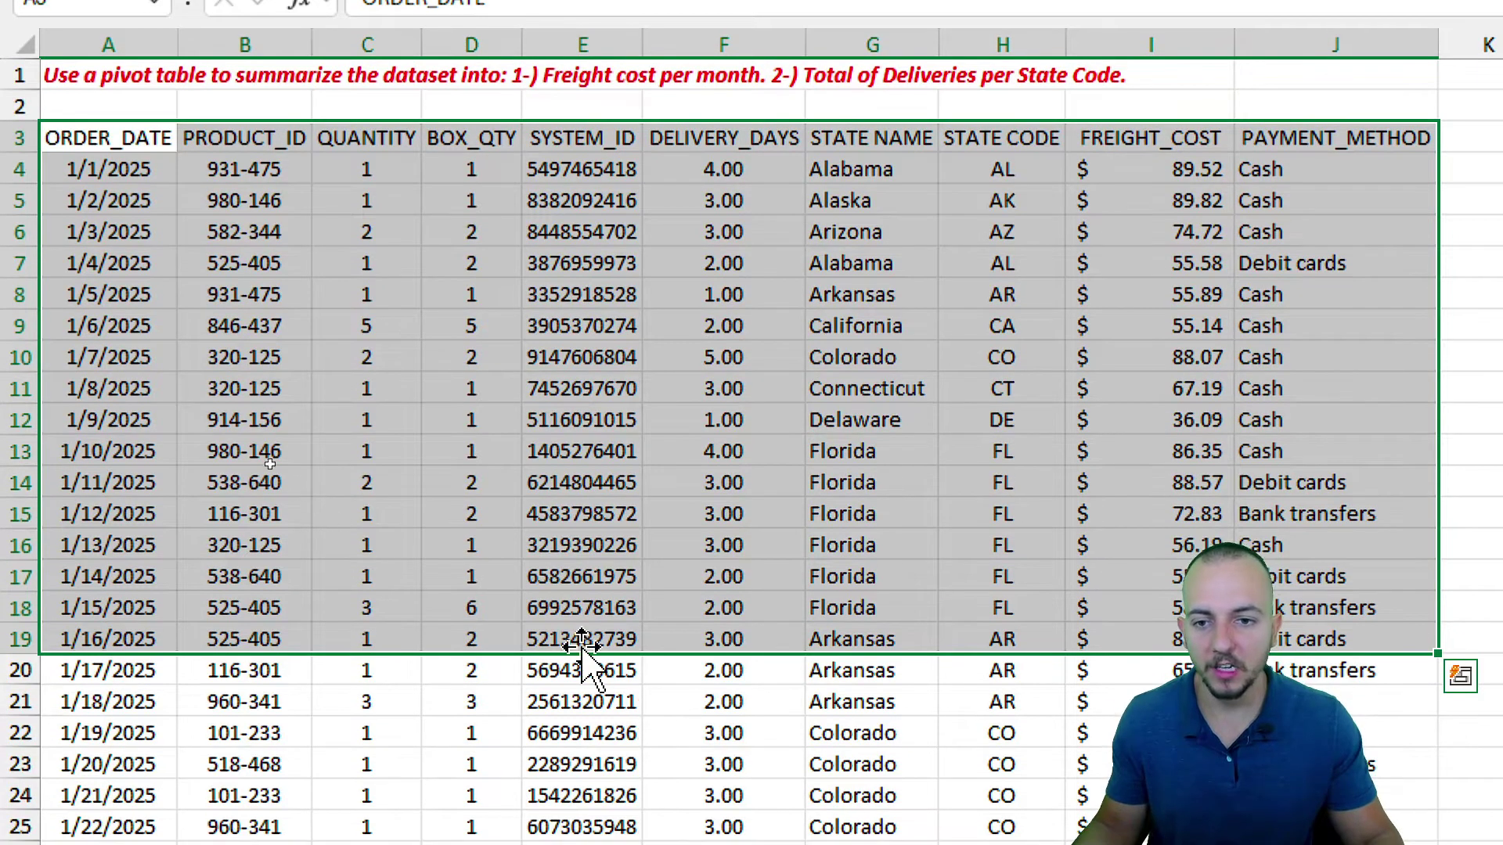
{"action": "left_click", "coordinate": [261, 233]}
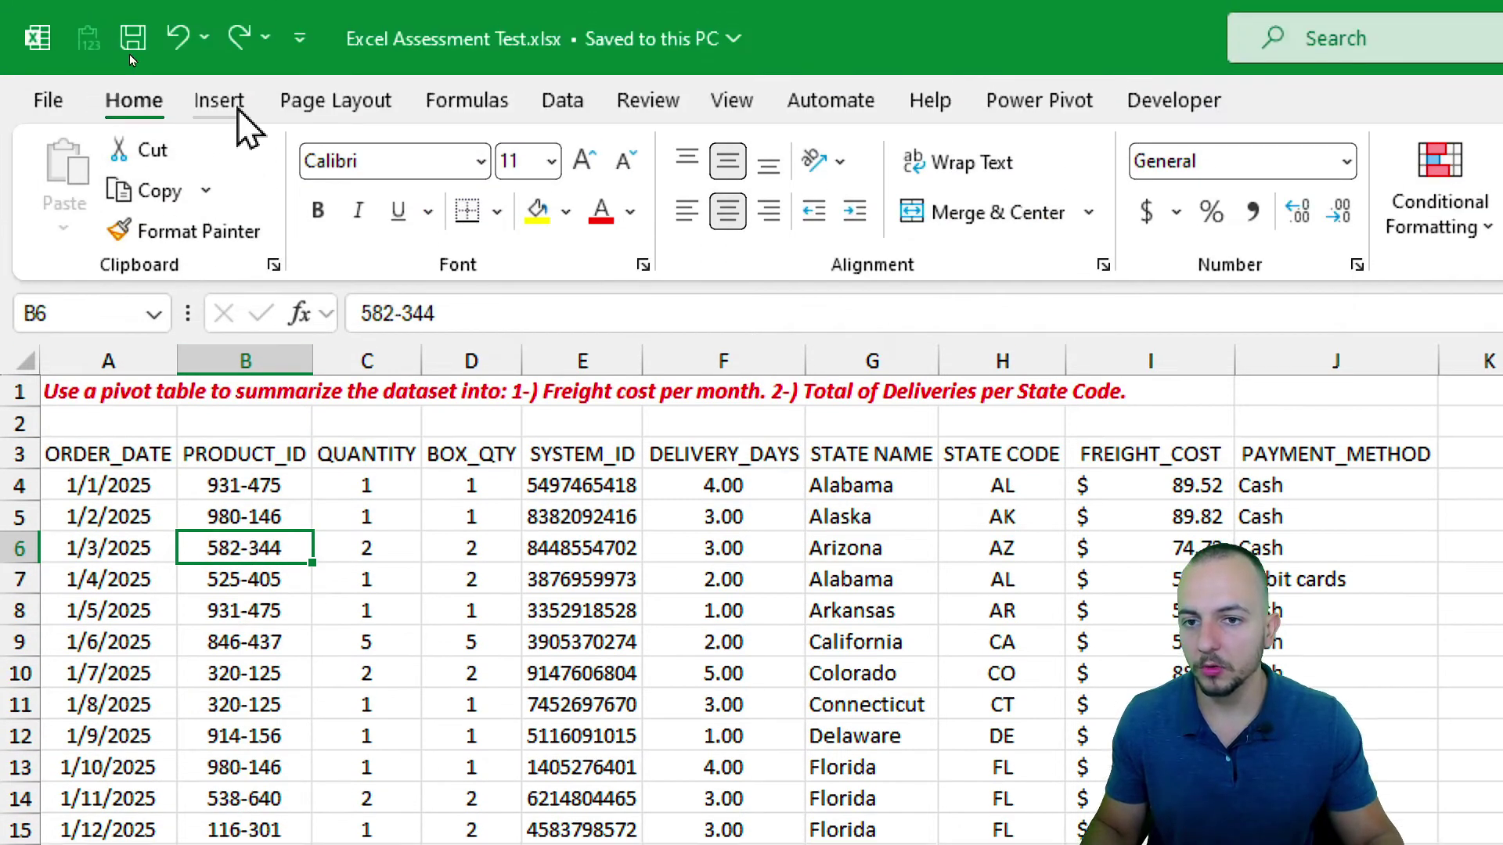
{"action": "left_click", "coordinate": [222, 100]}
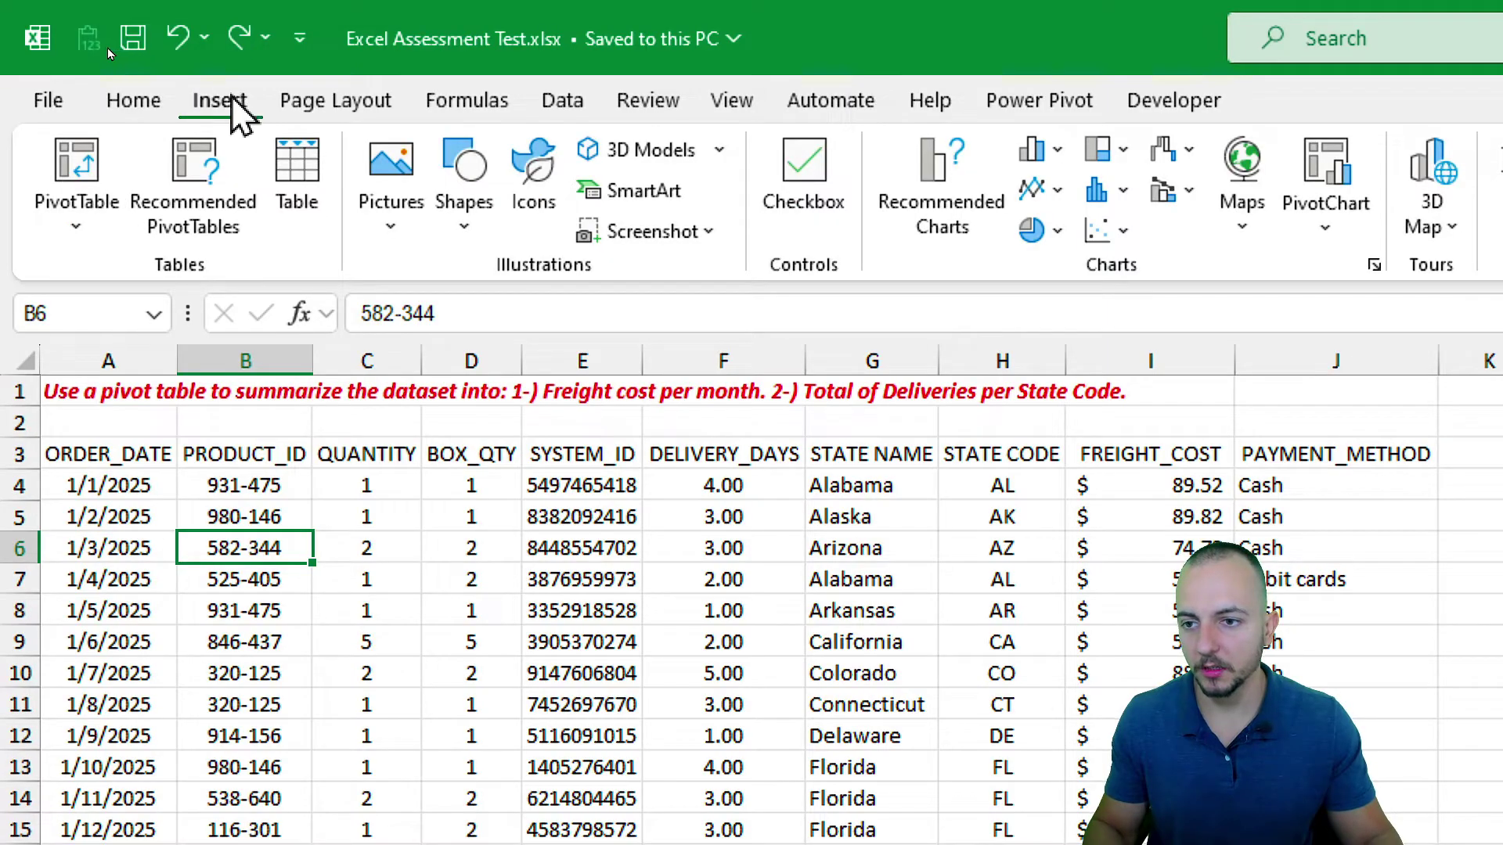
{"action": "left_click", "coordinate": [93, 156]}
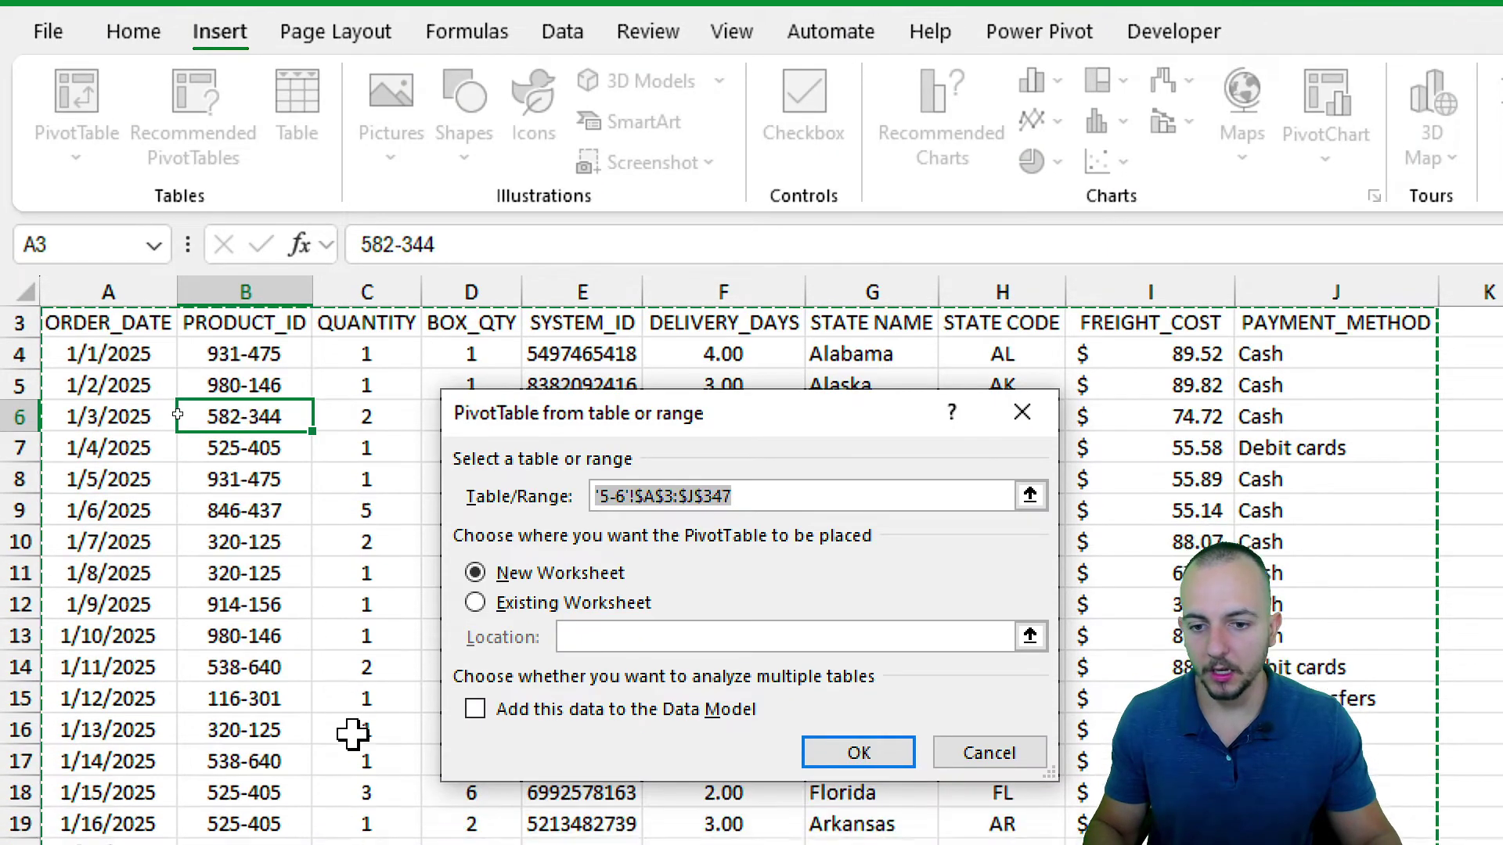
{"action": "scroll", "coordinate": [282, 324], "scroll_direction": "up", "scroll_amount": 1}
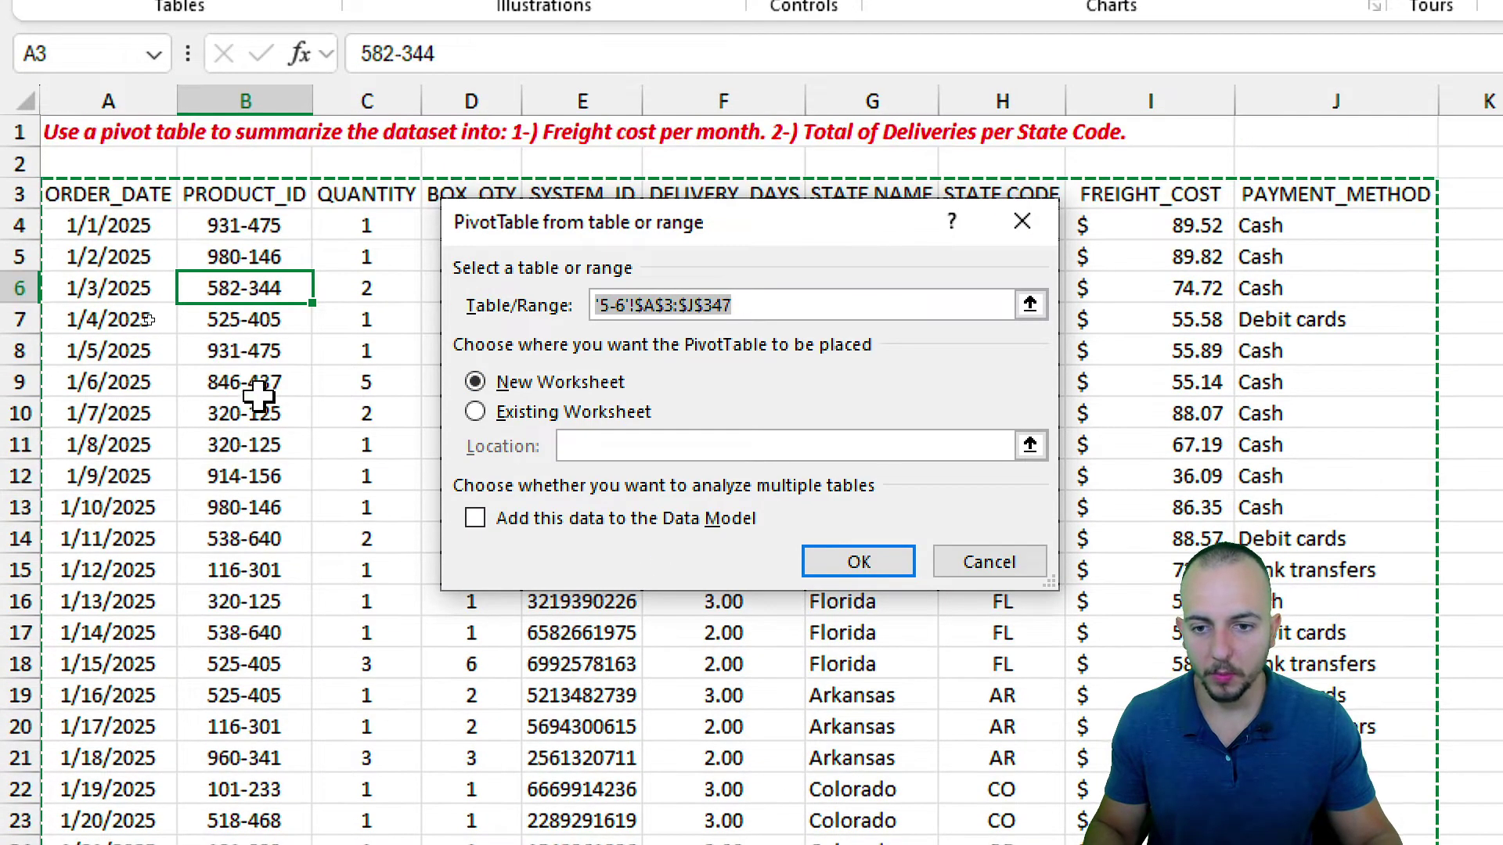
{"action": "left_click", "coordinate": [557, 413]}
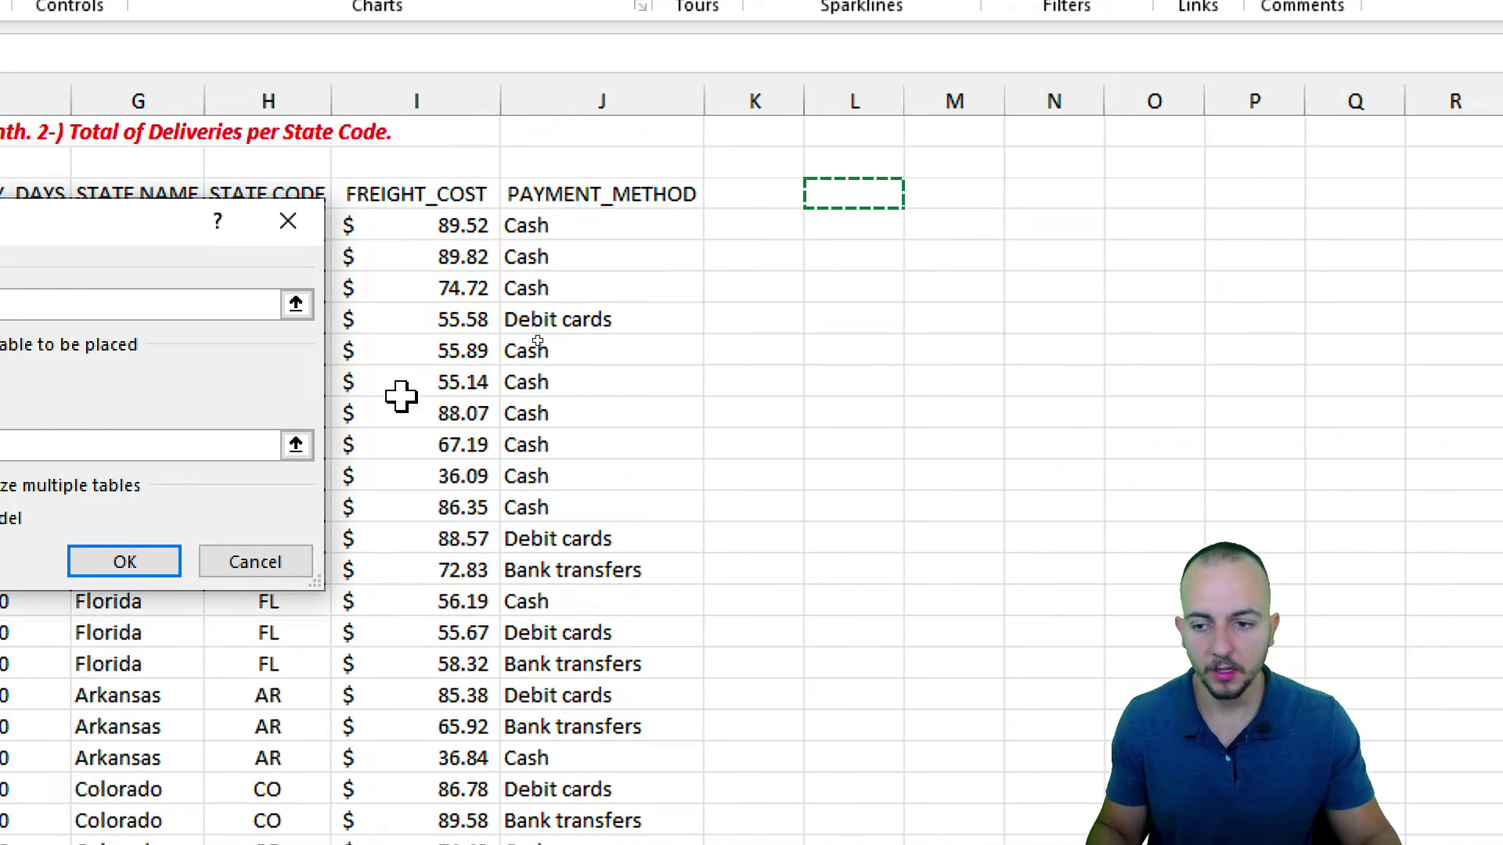
{"action": "left_click", "coordinate": [161, 562]}
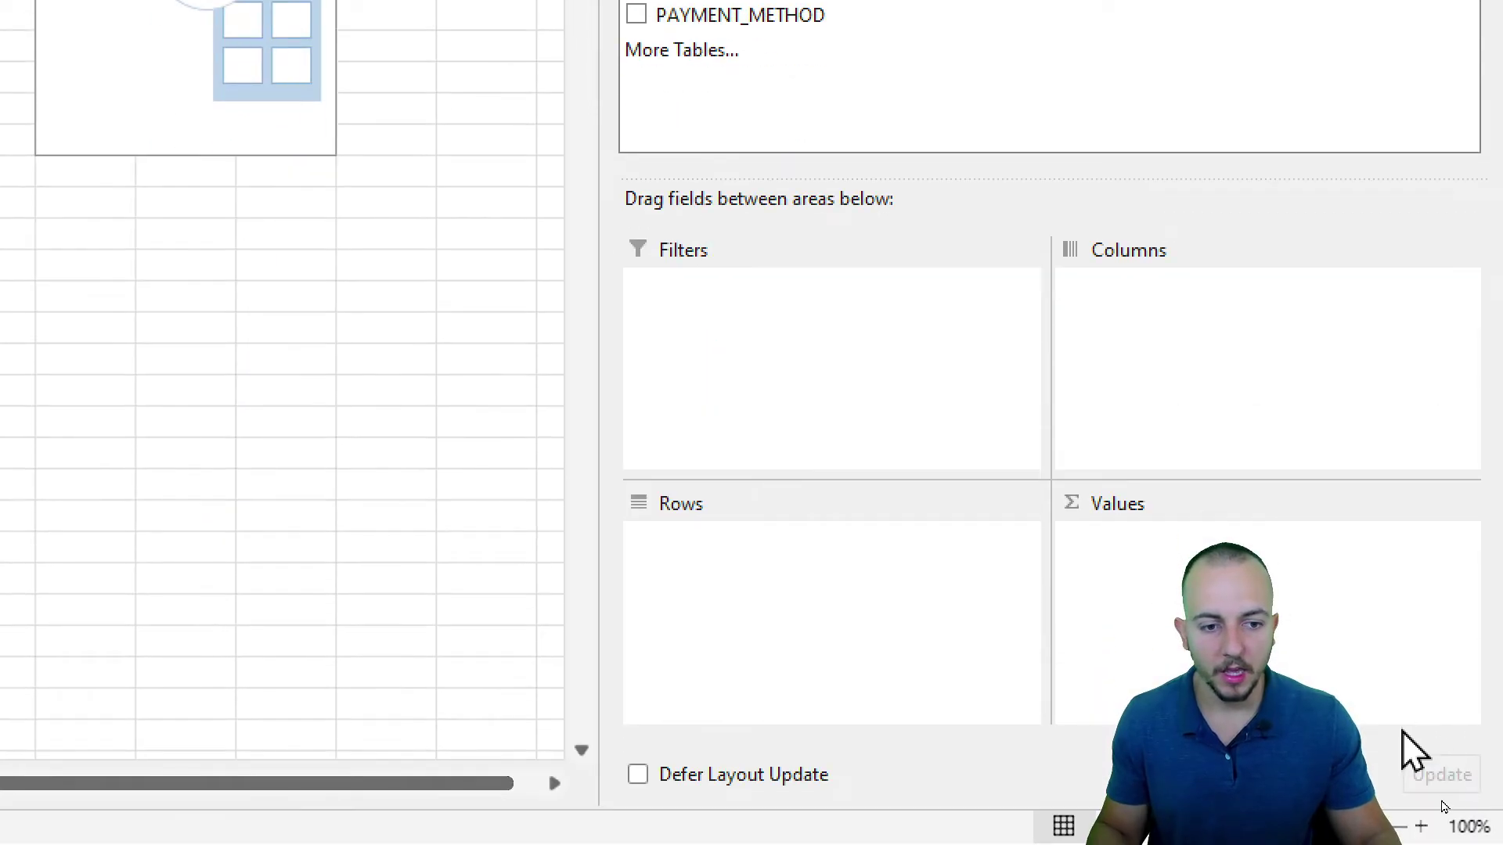
{"action": "left_click_drag", "start_coordinate": [604, 509], "coordinate": [434, 528]}
{"action": "left_click_drag", "start_coordinate": [638, 311], "coordinate": [628, 447]}
{"action": "mouse_move", "coordinate": [1092, 327]}
{"action": "left_mouse_down"}
{"action": "mouse_move", "coordinate": [1041, 412]}
{"action": "mouse_move", "coordinate": [1154, 448]}
{"action": "left_mouse_up"}
{"action": "left_click_drag", "start_coordinate": [645, 557], "coordinate": [669, 673]}
{"action": "left_click_drag", "start_coordinate": [1086, 544], "coordinate": [1150, 596]}
{"action": "left_click_drag", "start_coordinate": [1086, 548], "coordinate": [1074, 650]}
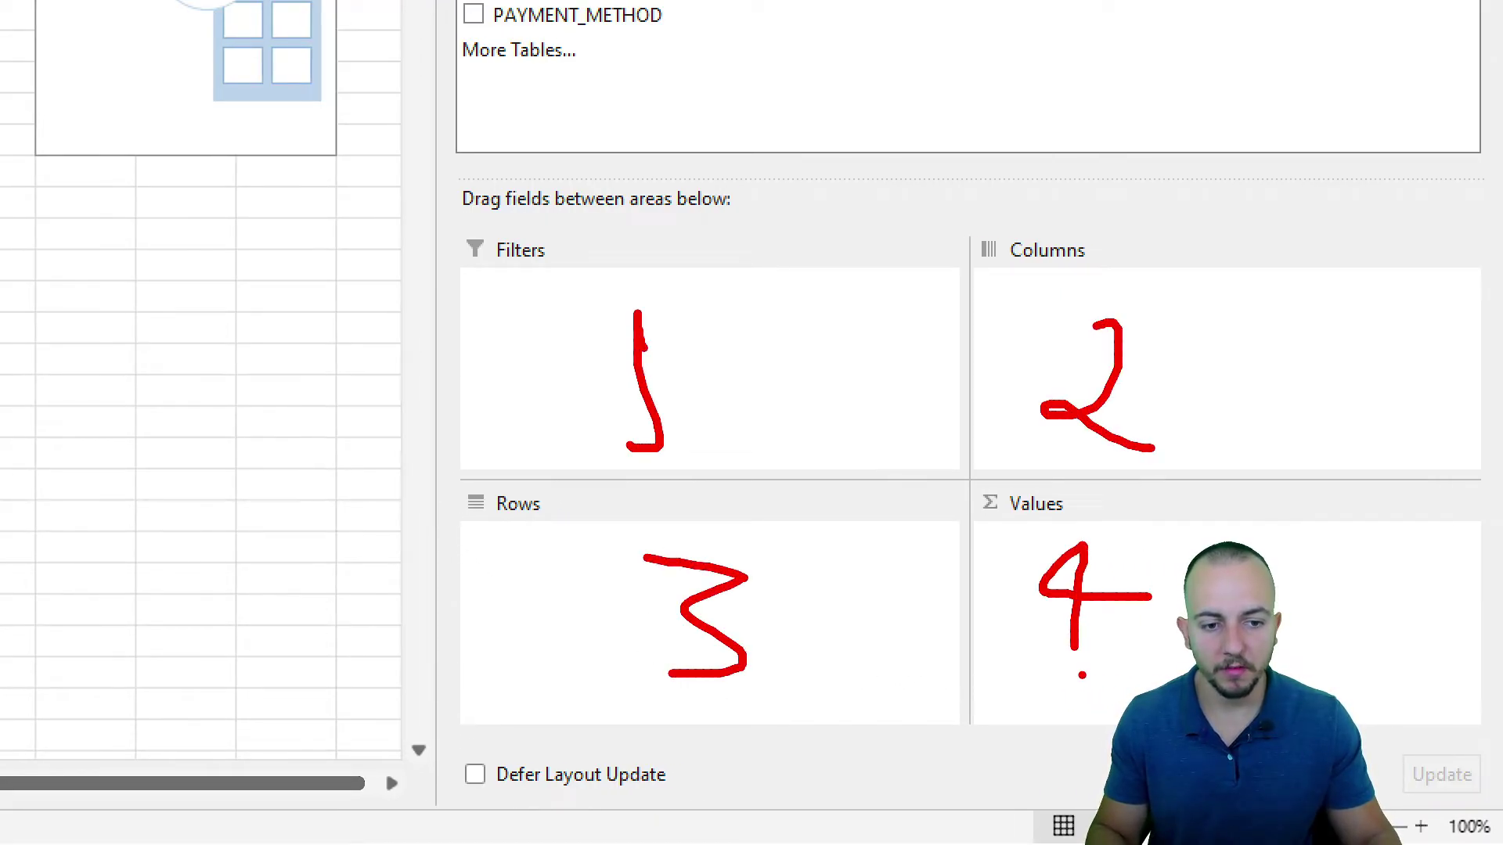
{"action": "key", "text": "Escape"}
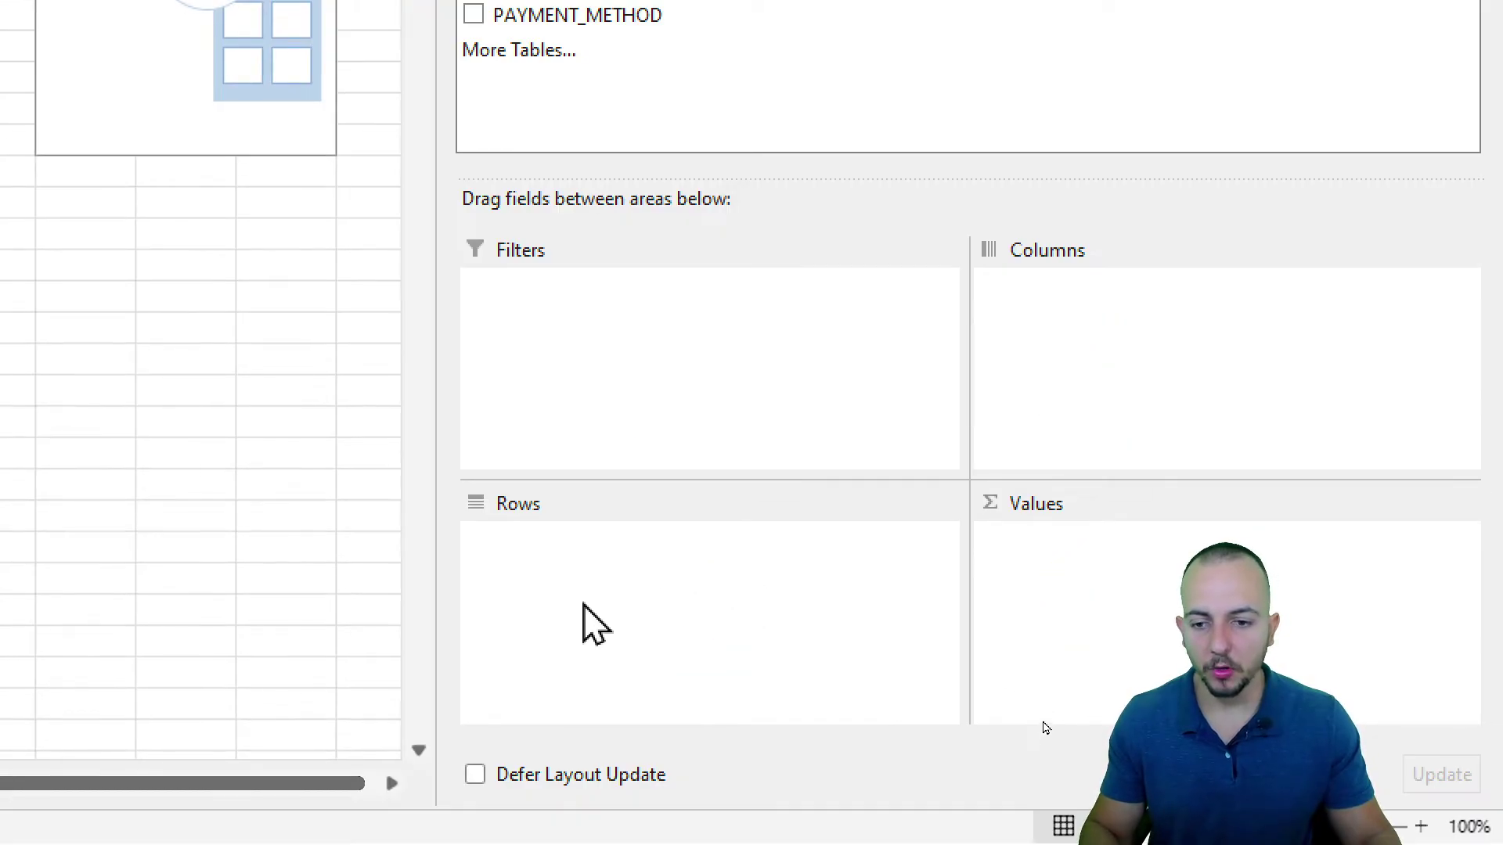
{"action": "left_click_drag", "start_coordinate": [119, 263], "coordinate": [237, 244]}
{"action": "left_click_drag", "start_coordinate": [127, 355], "coordinate": [234, 336]}
{"action": "left_click_drag", "start_coordinate": [133, 417], "coordinate": [223, 406]}
{"action": "left_click_drag", "start_coordinate": [142, 495], "coordinate": [273, 486]}
{"action": "left_click_drag", "start_coordinate": [155, 668], "coordinate": [269, 667]}
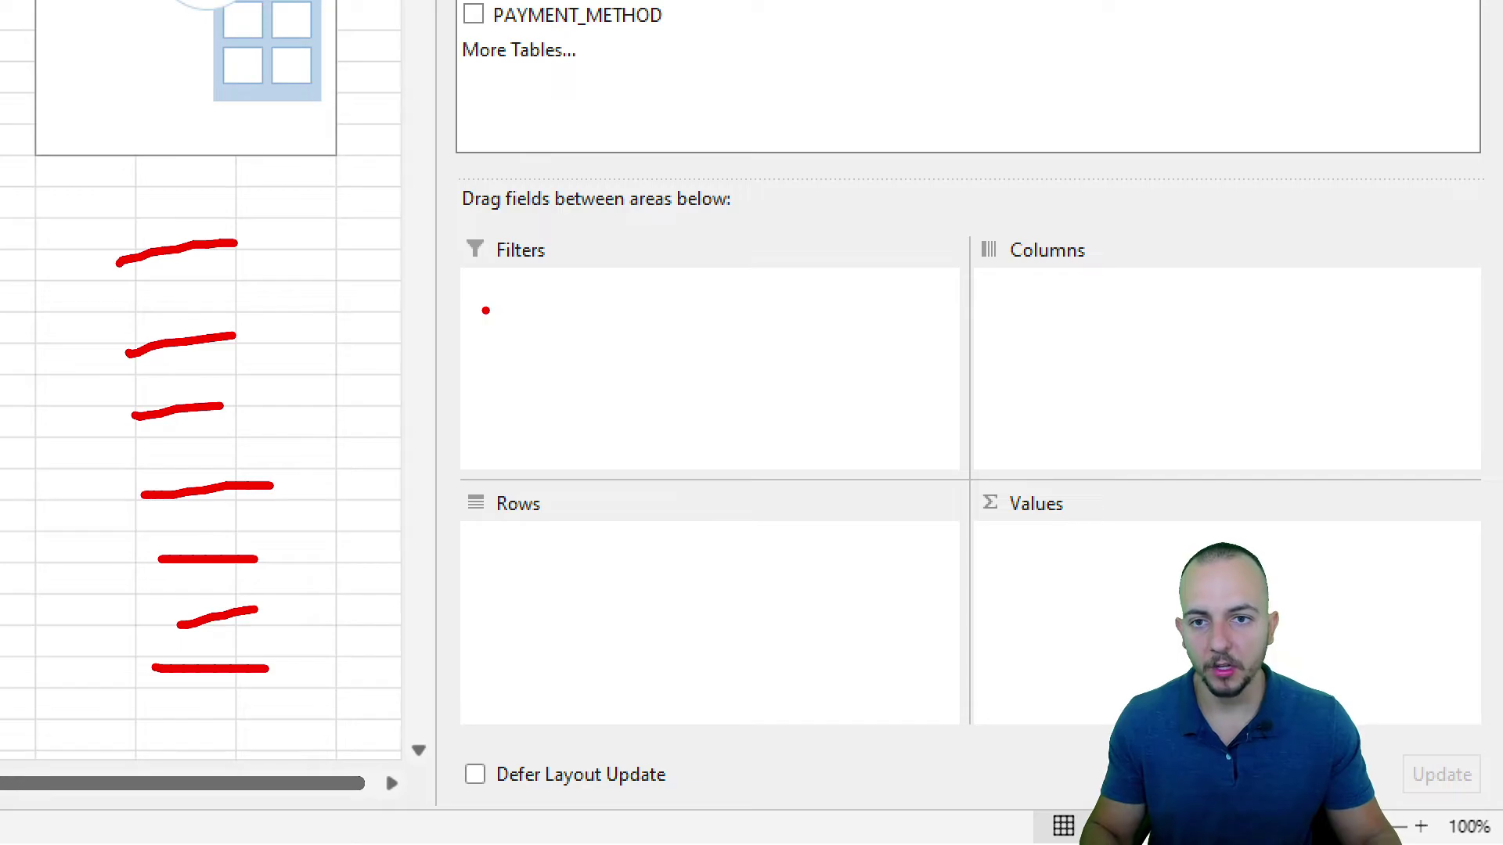
{"action": "key", "text": "Escape"}
Add ORDER_DATE to the PivotTable's Rows area and expand February to show its days
{"action": "left_click_drag", "start_coordinate": [566, 140], "coordinate": [646, 688]}
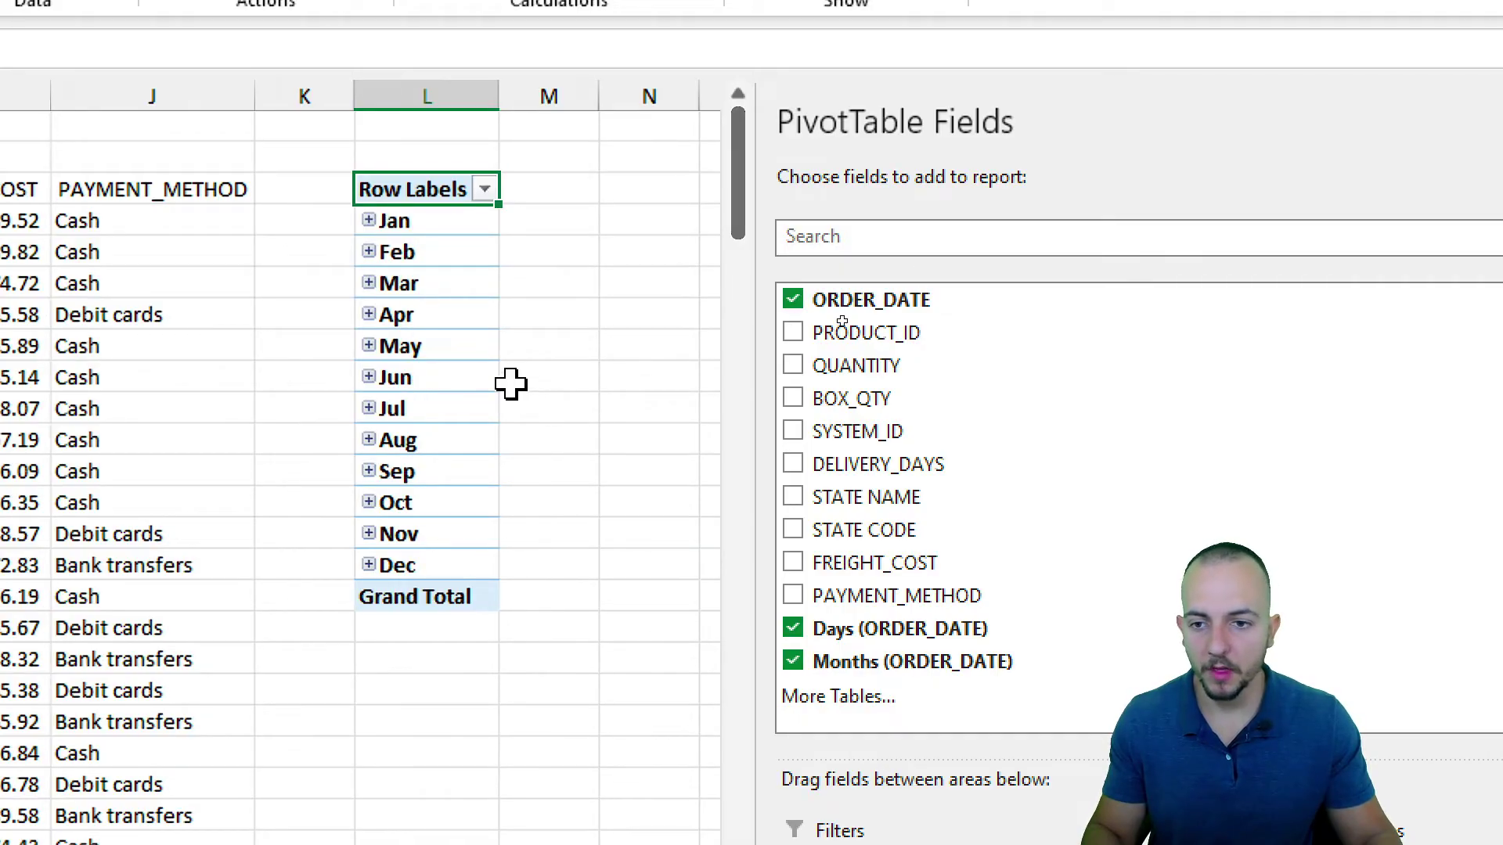
{"action": "left_click", "coordinate": [369, 252]}
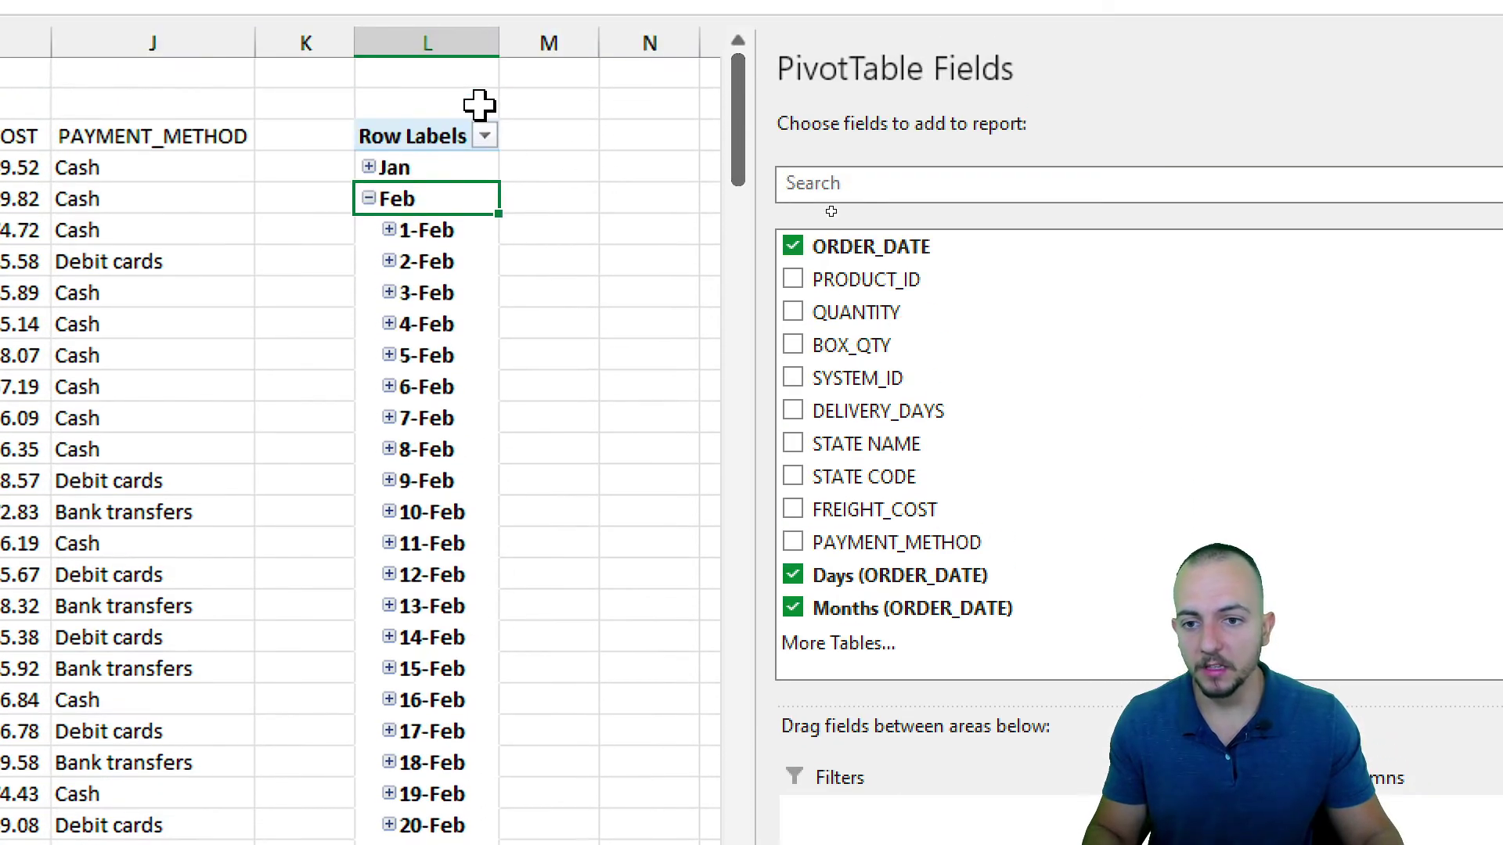
{"action": "left_click", "coordinate": [425, 276]}
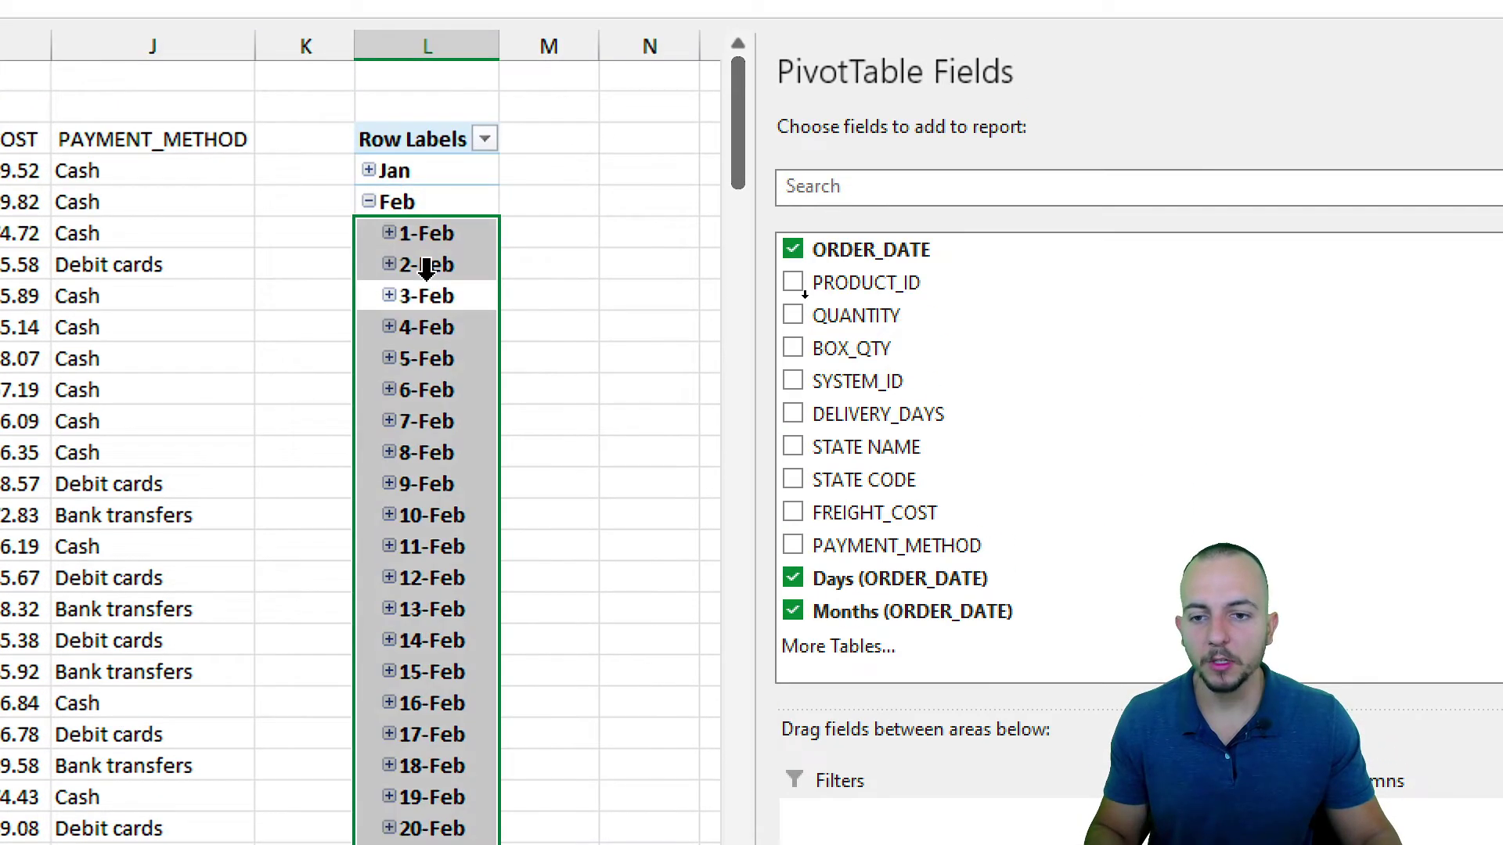
{"action": "left_click", "coordinate": [448, 302]}
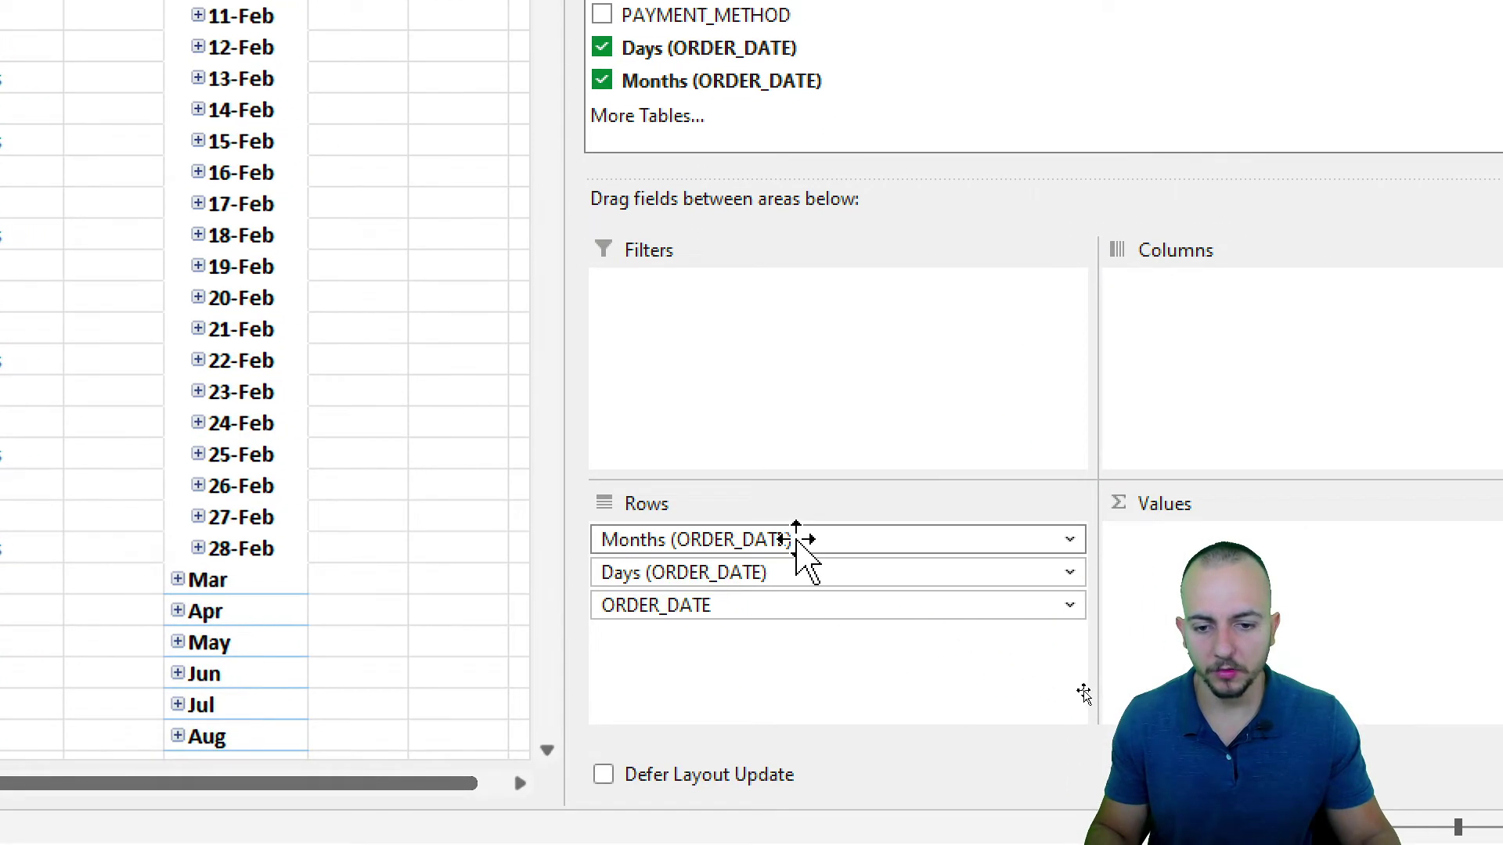
Remove the Days (ORDER_DATE) field from the PivotTable's Rows area
{"action": "left_click", "coordinate": [707, 573]}
{"action": "left_click", "coordinate": [896, 501]}
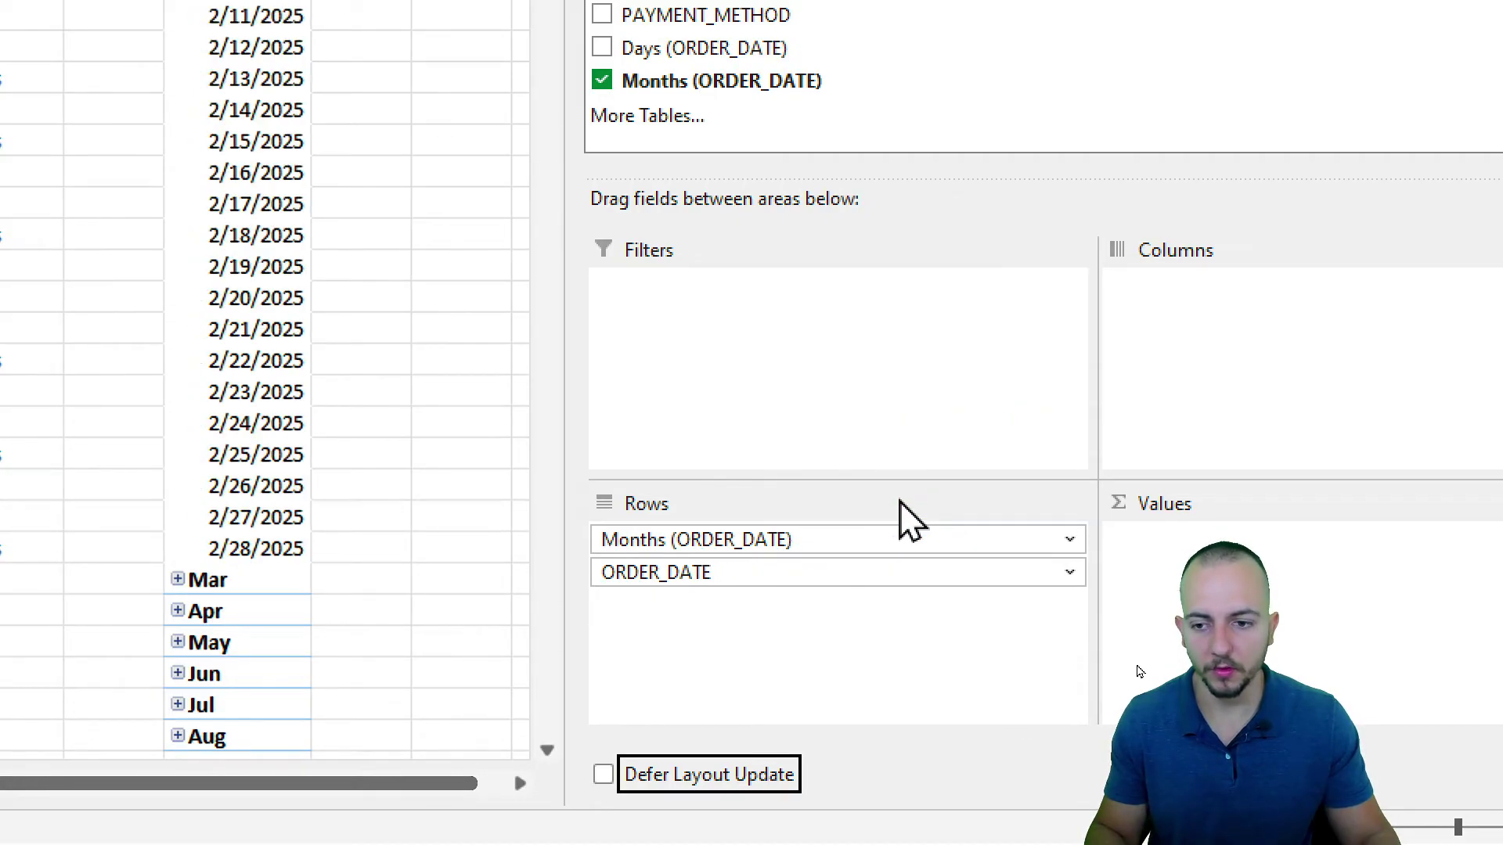
Remove ORDER_DATE from the PivotTable's Rows area, keeping Months (ORDER_DATE), and add FREIGHT_COST to the Values area as a sum
{"action": "left_click", "coordinate": [669, 574]}
{"action": "left_click", "coordinate": [861, 499]}
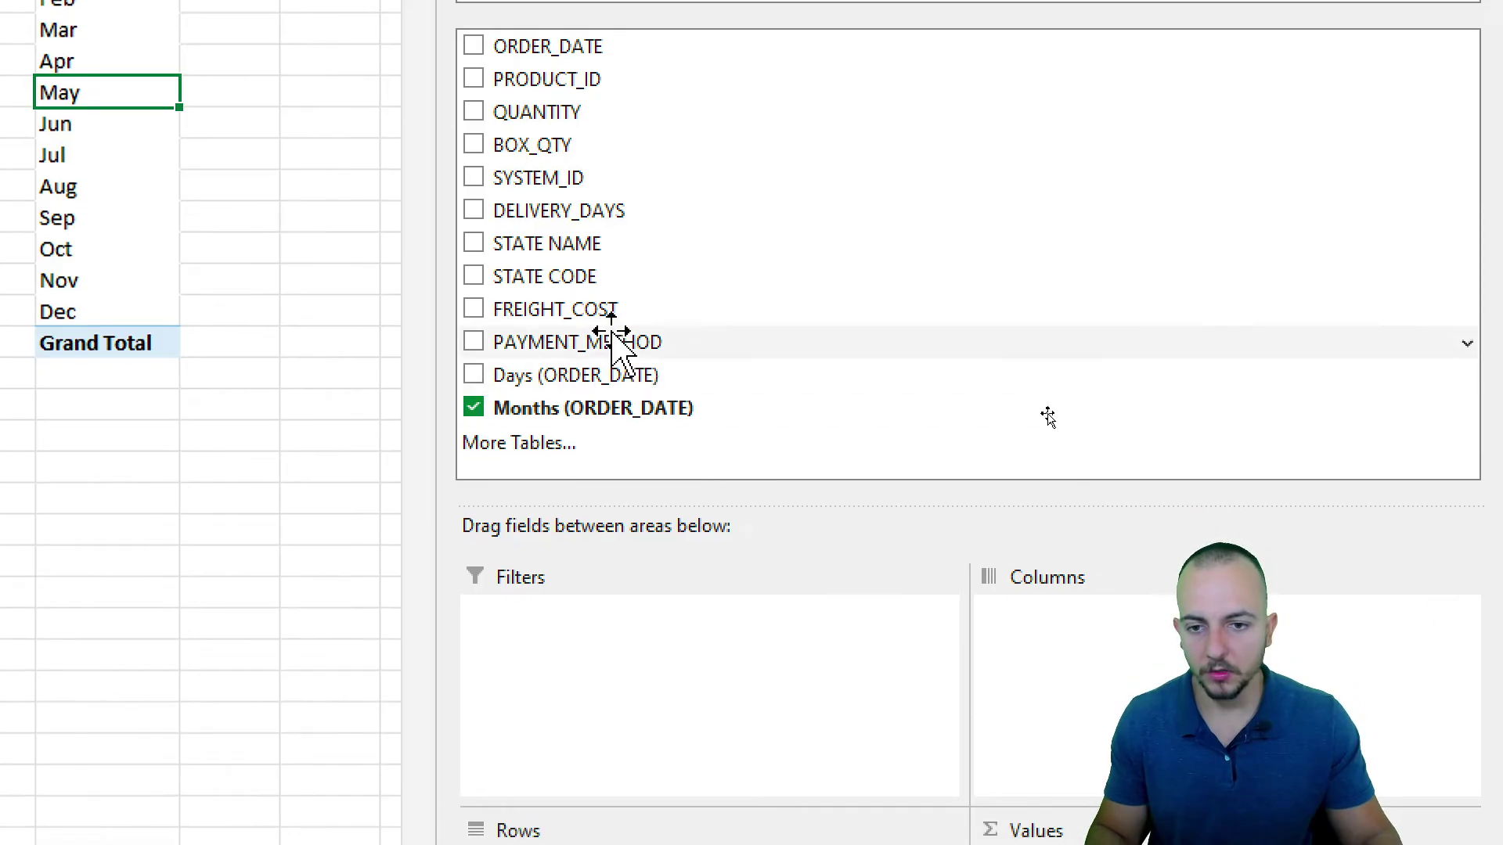
{"action": "left_click_drag", "start_coordinate": [537, 298], "coordinate": [1164, 486]}
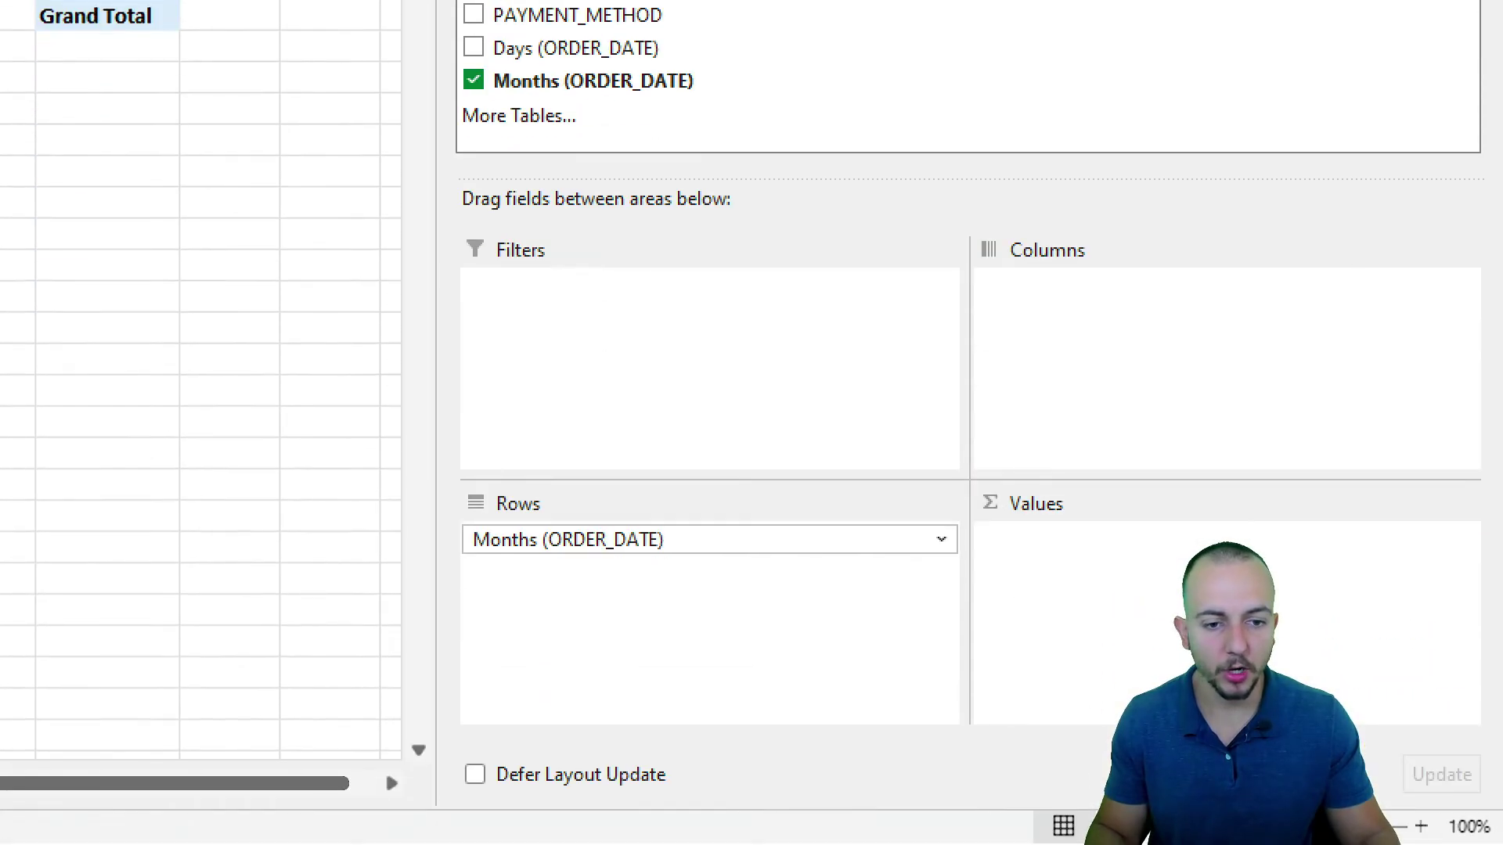
{"action": "left_click_drag", "start_coordinate": [1119, 563], "coordinate": [1030, 560]}
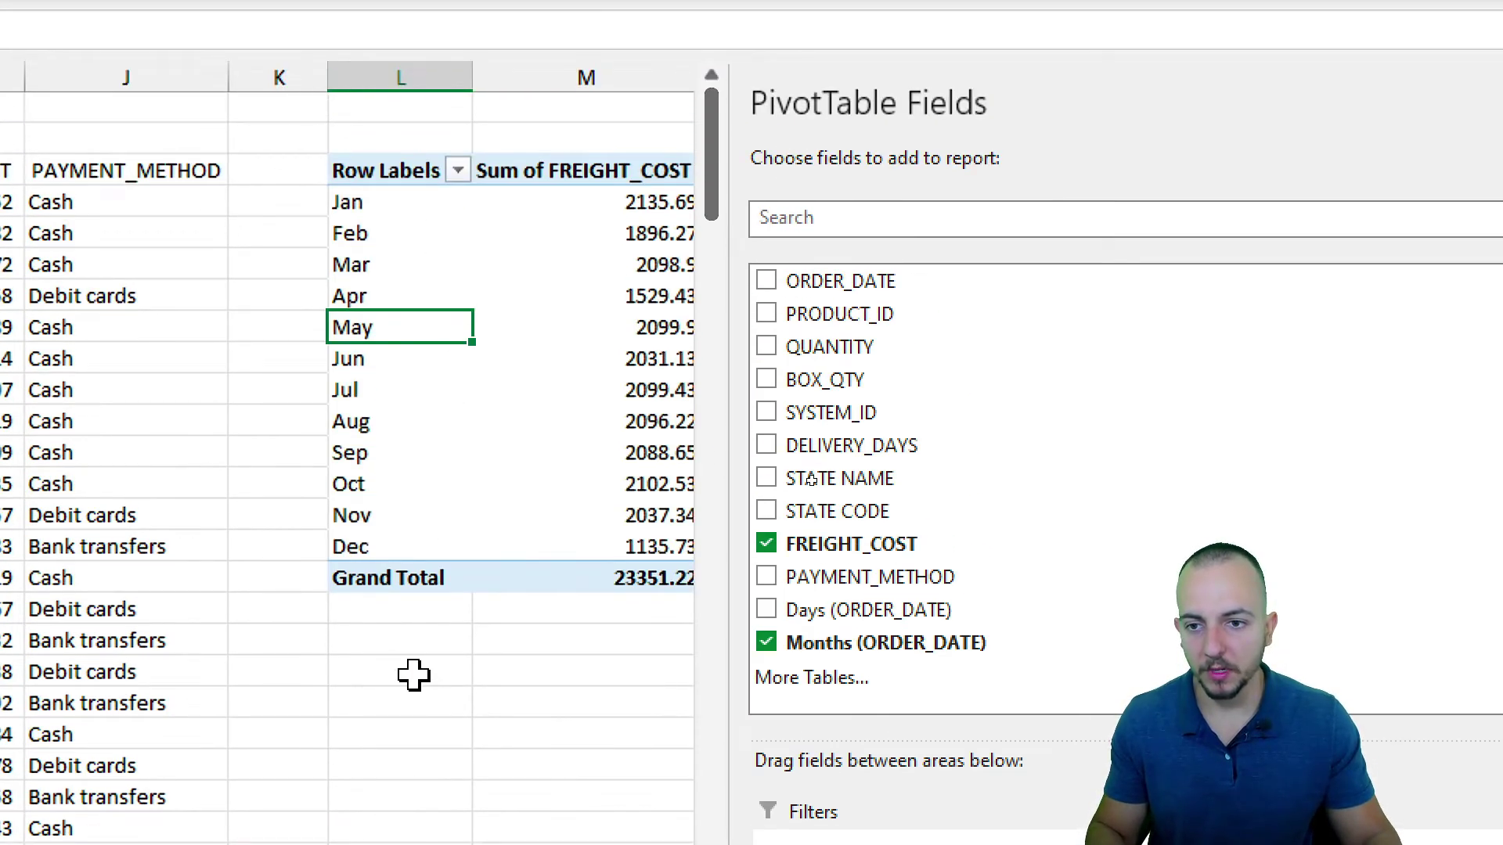
Format the monthly freight cost sums and the grand total in M4:M16 with the dollar accounting number format
{"action": "scroll", "coordinate": [419, 697], "scroll_direction": "right", "scroll_amount": 3}
{"action": "left_click", "coordinate": [262, 203]}
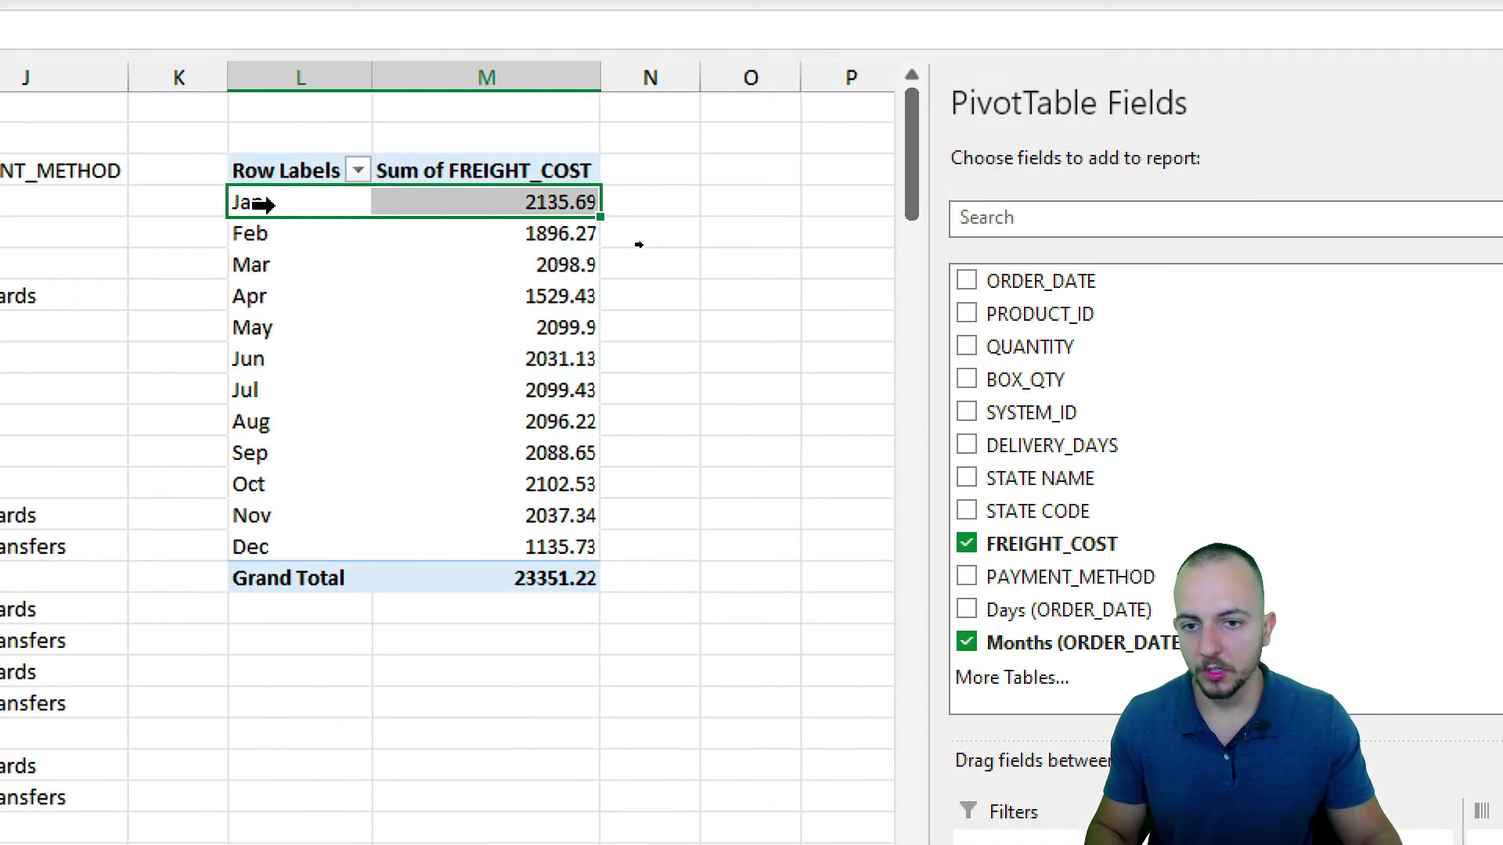
{"action": "left_click", "coordinate": [543, 196]}
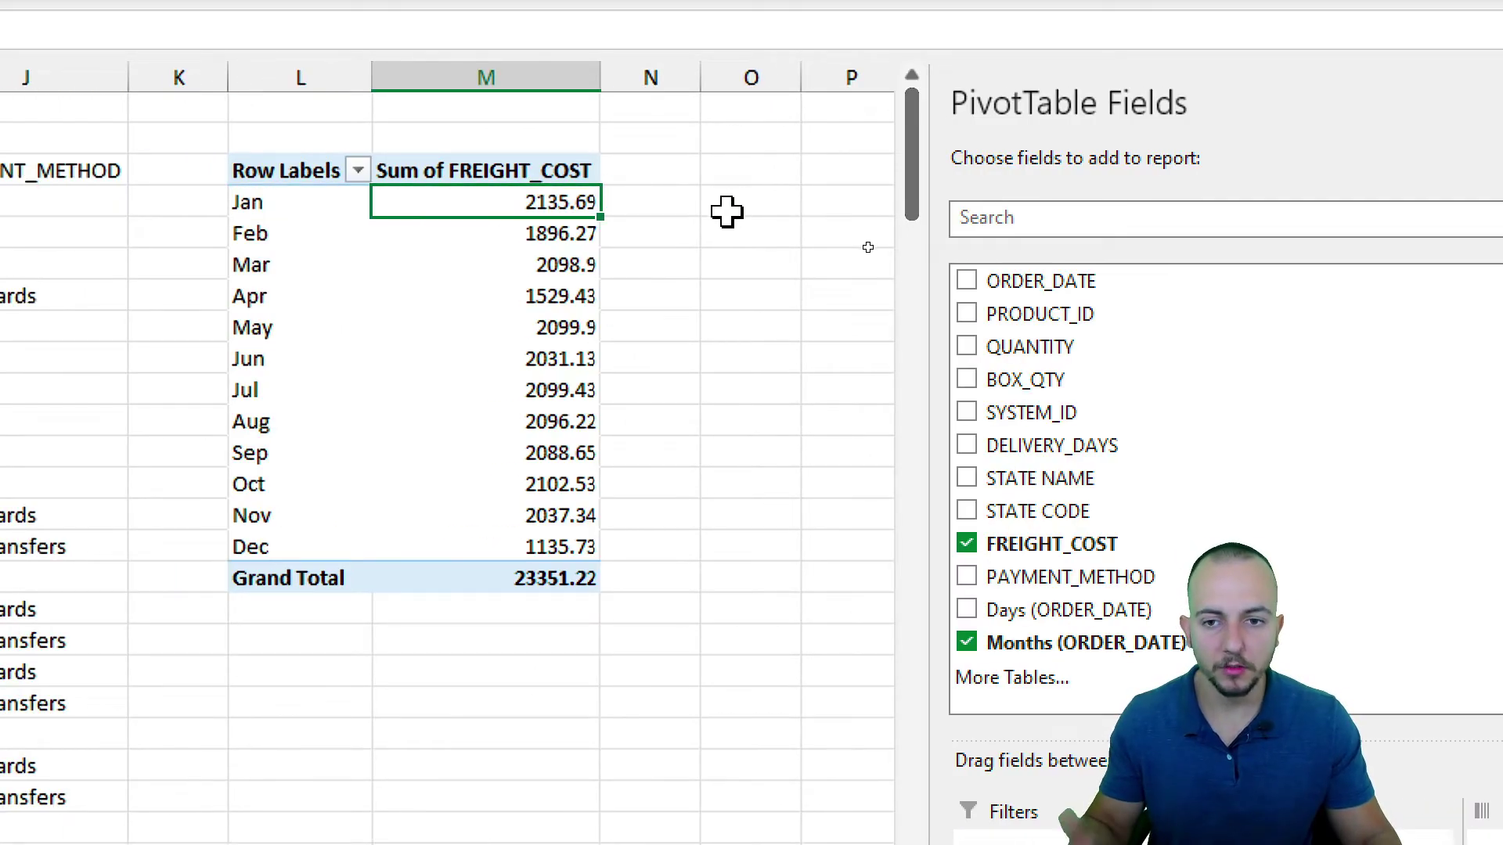
{"action": "left_click", "coordinate": [282, 234]}
{"action": "left_click", "coordinate": [492, 238]}
{"action": "left_click", "coordinate": [257, 267]}
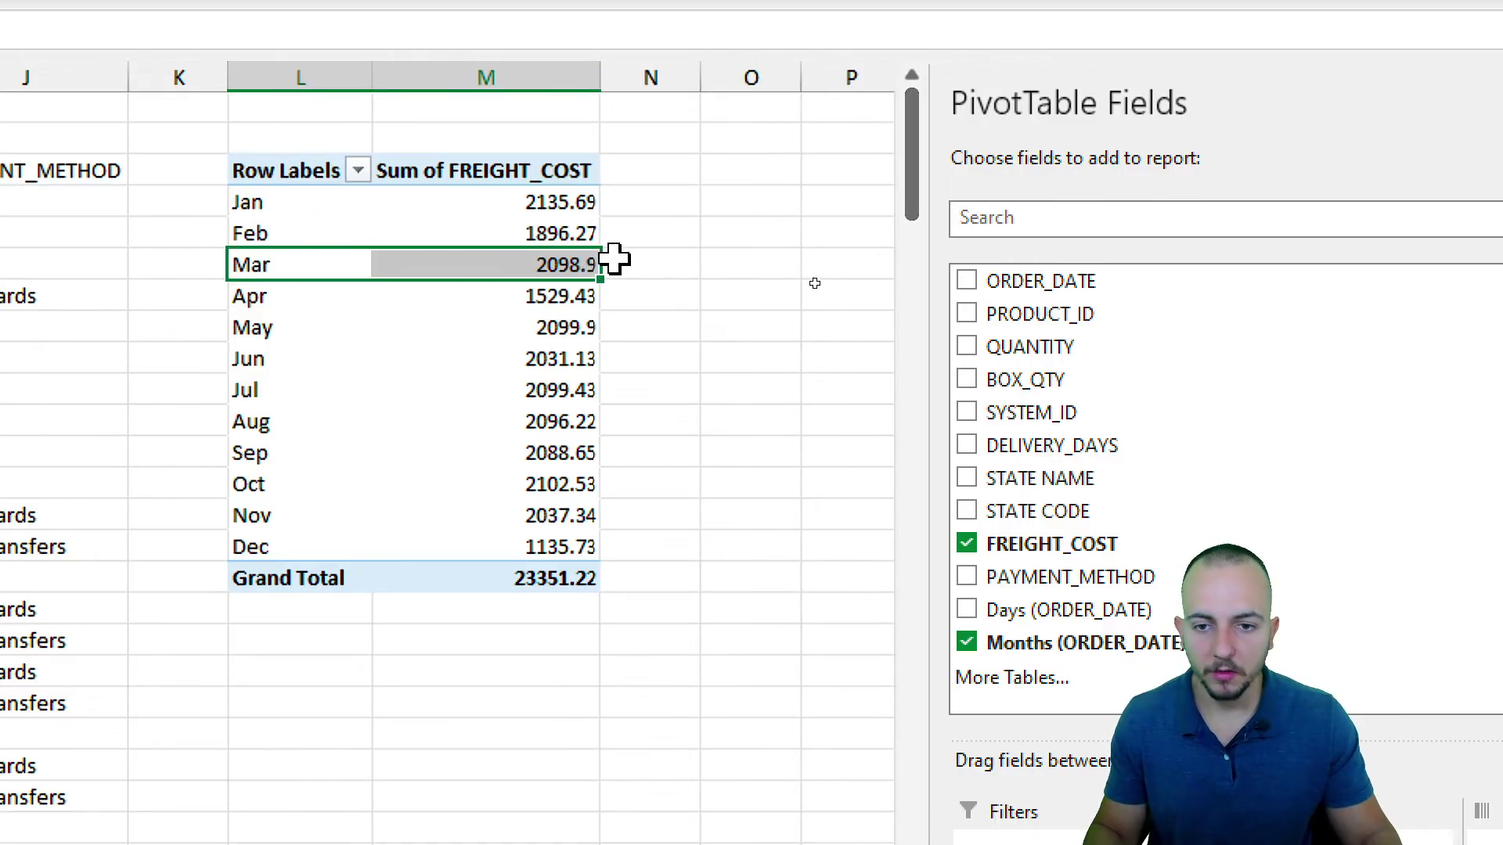
{"action": "left_click_drag", "start_coordinate": [576, 196], "coordinate": [526, 570]}
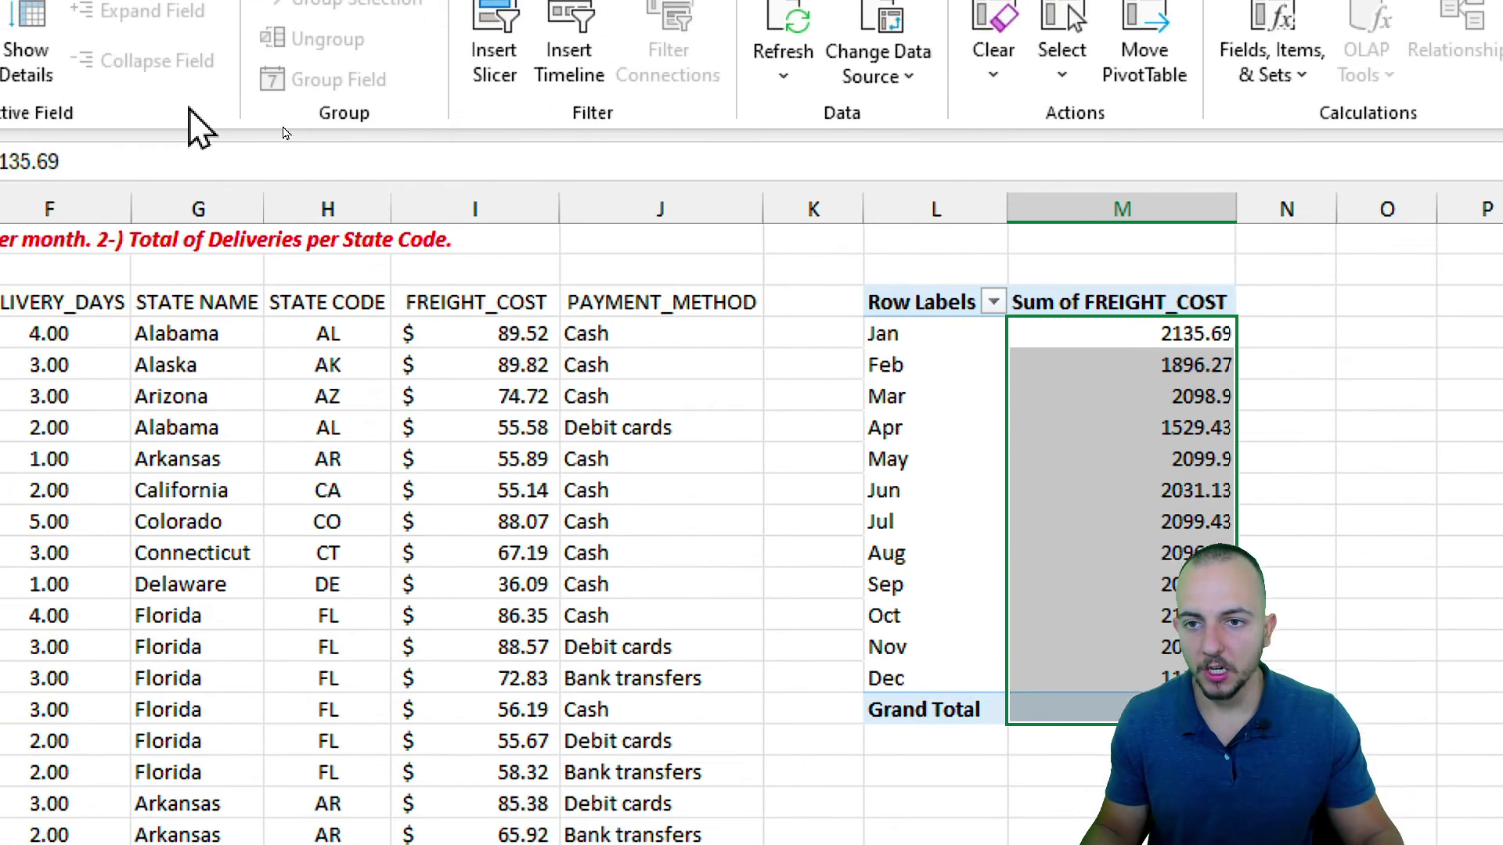
{"action": "left_click", "coordinate": [133, 100]}
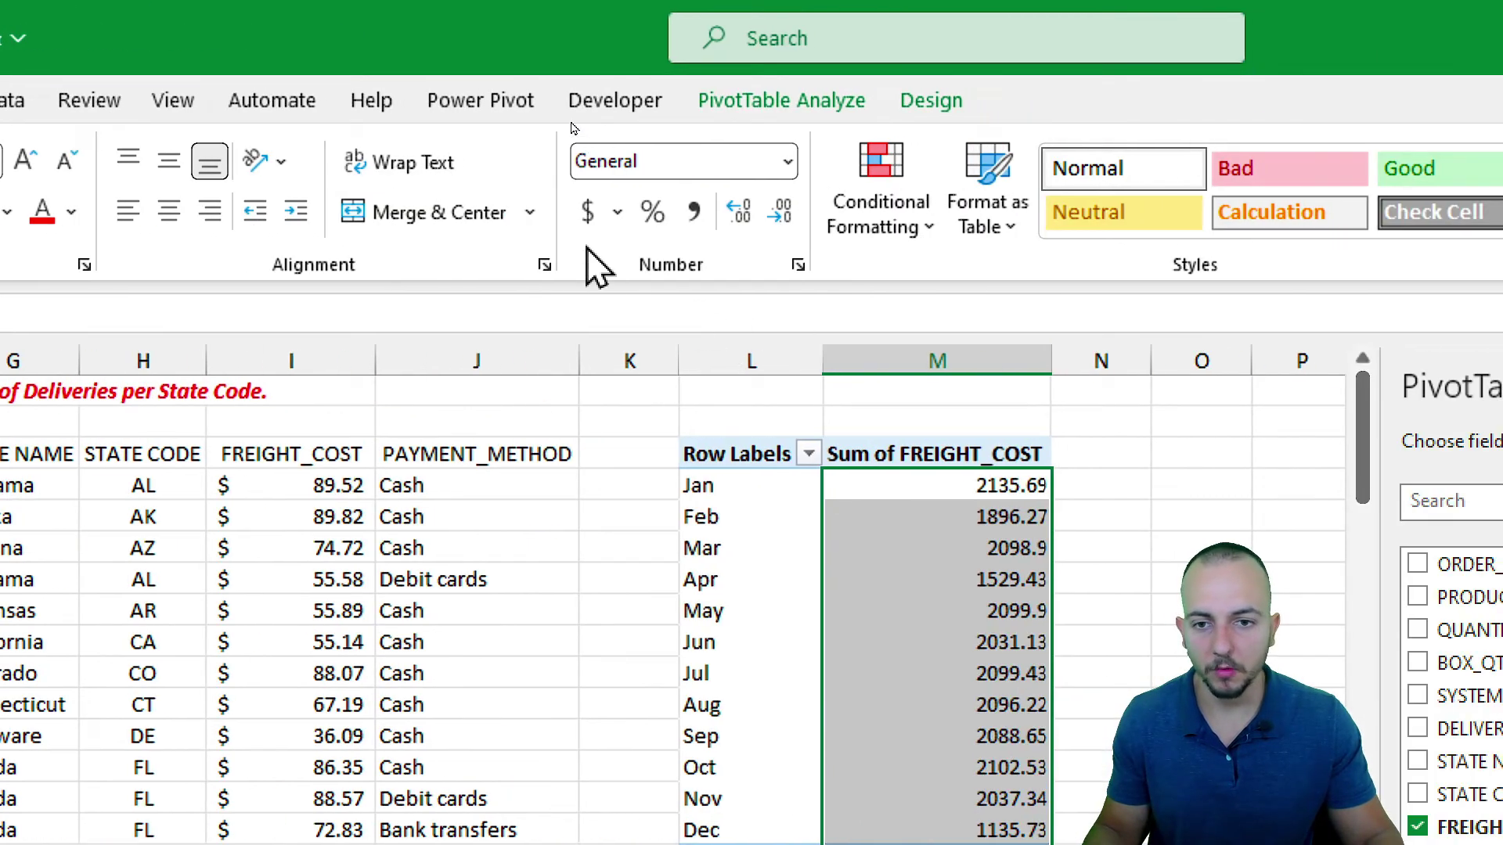
{"action": "left_click", "coordinate": [587, 210]}
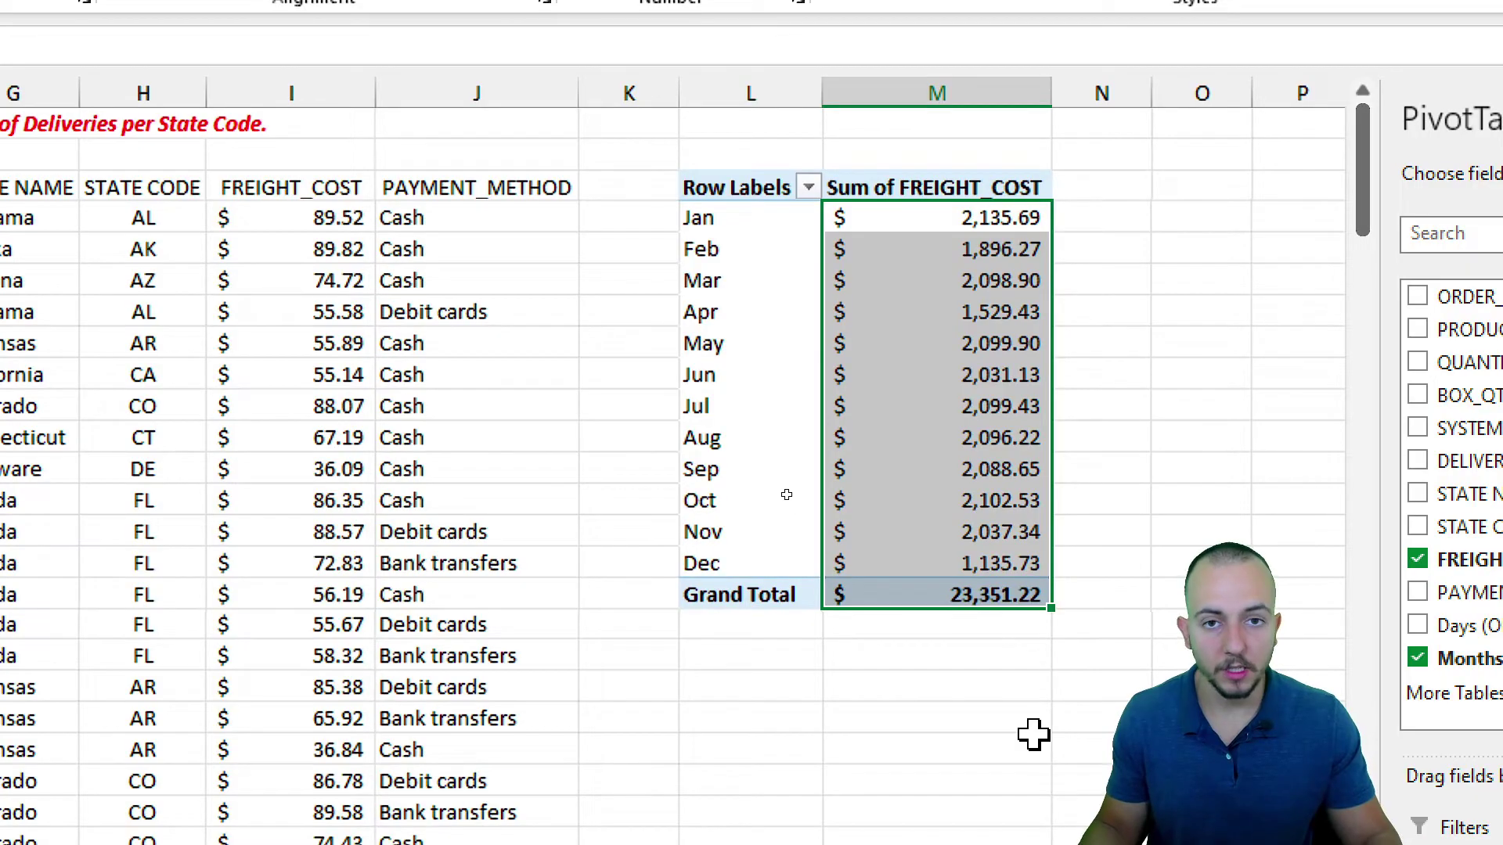
{"action": "left_click", "coordinate": [946, 698]}
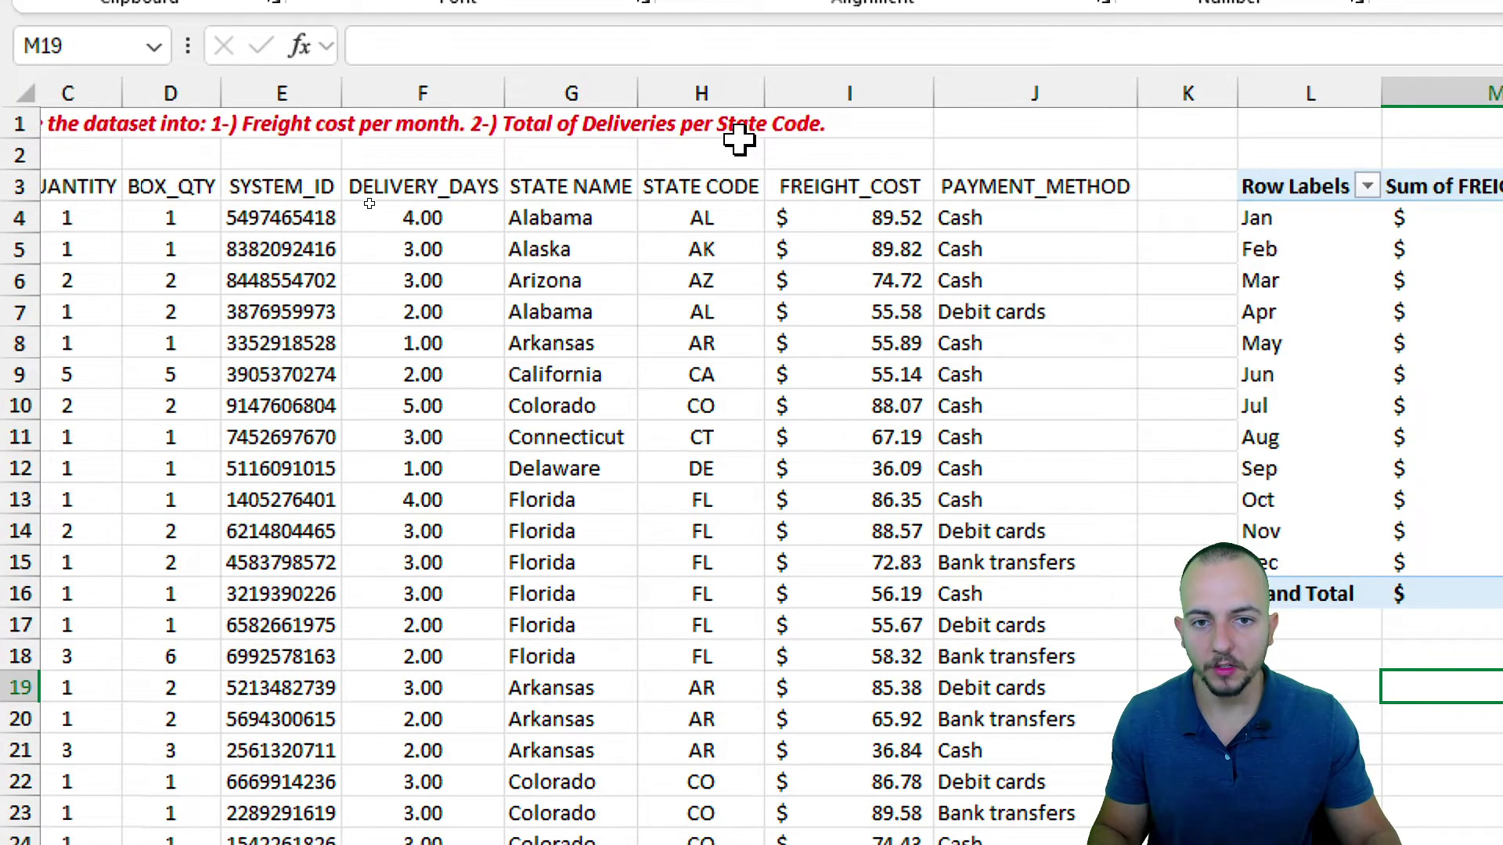
Insert a second PivotTable from the dataset A3:J347 at cell O3 of the existing worksheet
{"action": "scroll", "coordinate": [776, 415], "scroll_direction": "left", "scroll_amount": 2}
{"action": "left_click", "coordinate": [252, 349]}
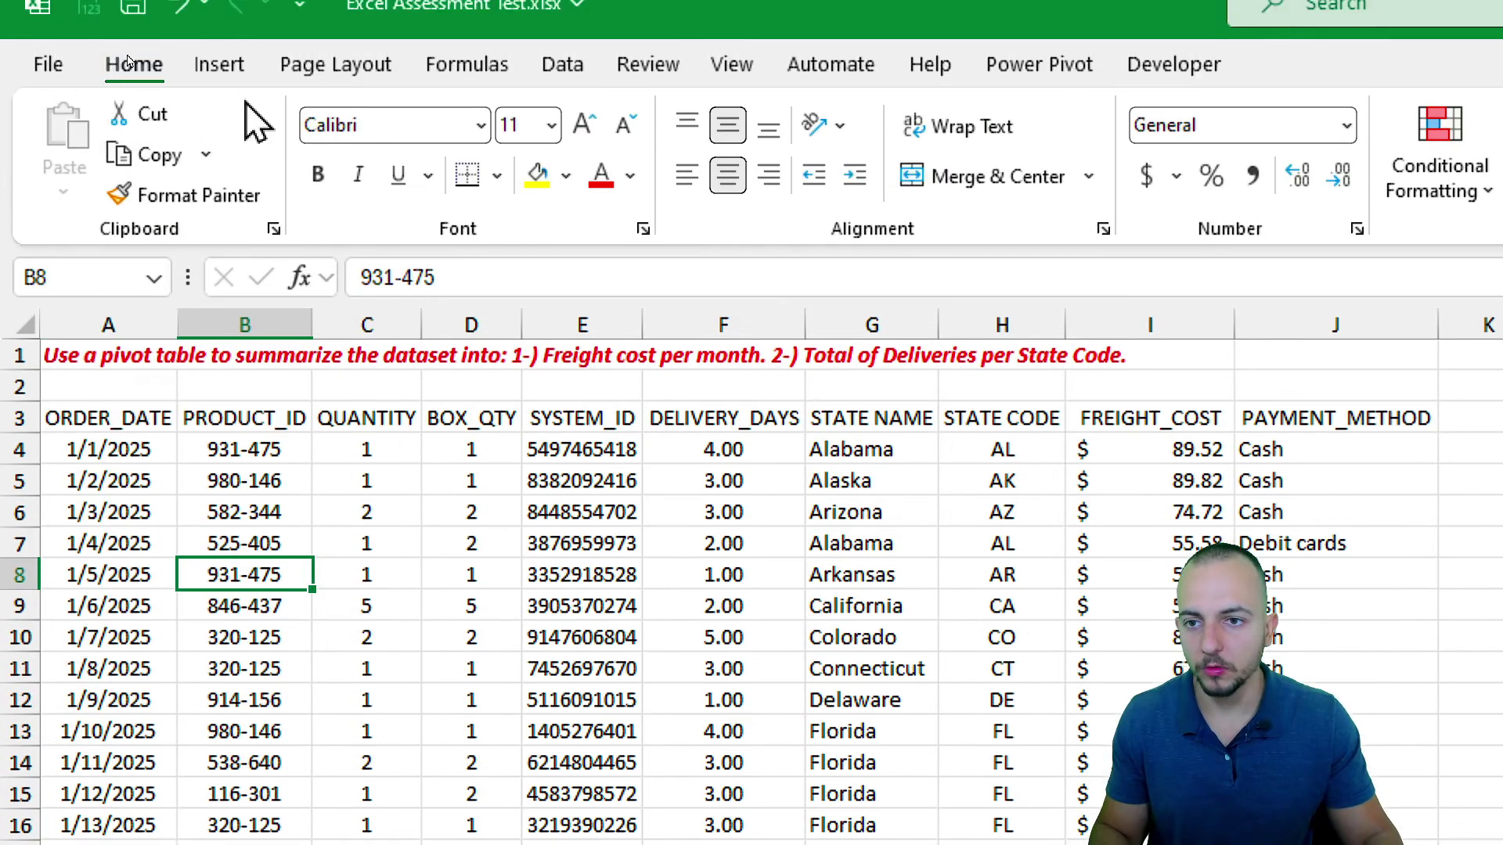
{"action": "left_click", "coordinate": [220, 0]}
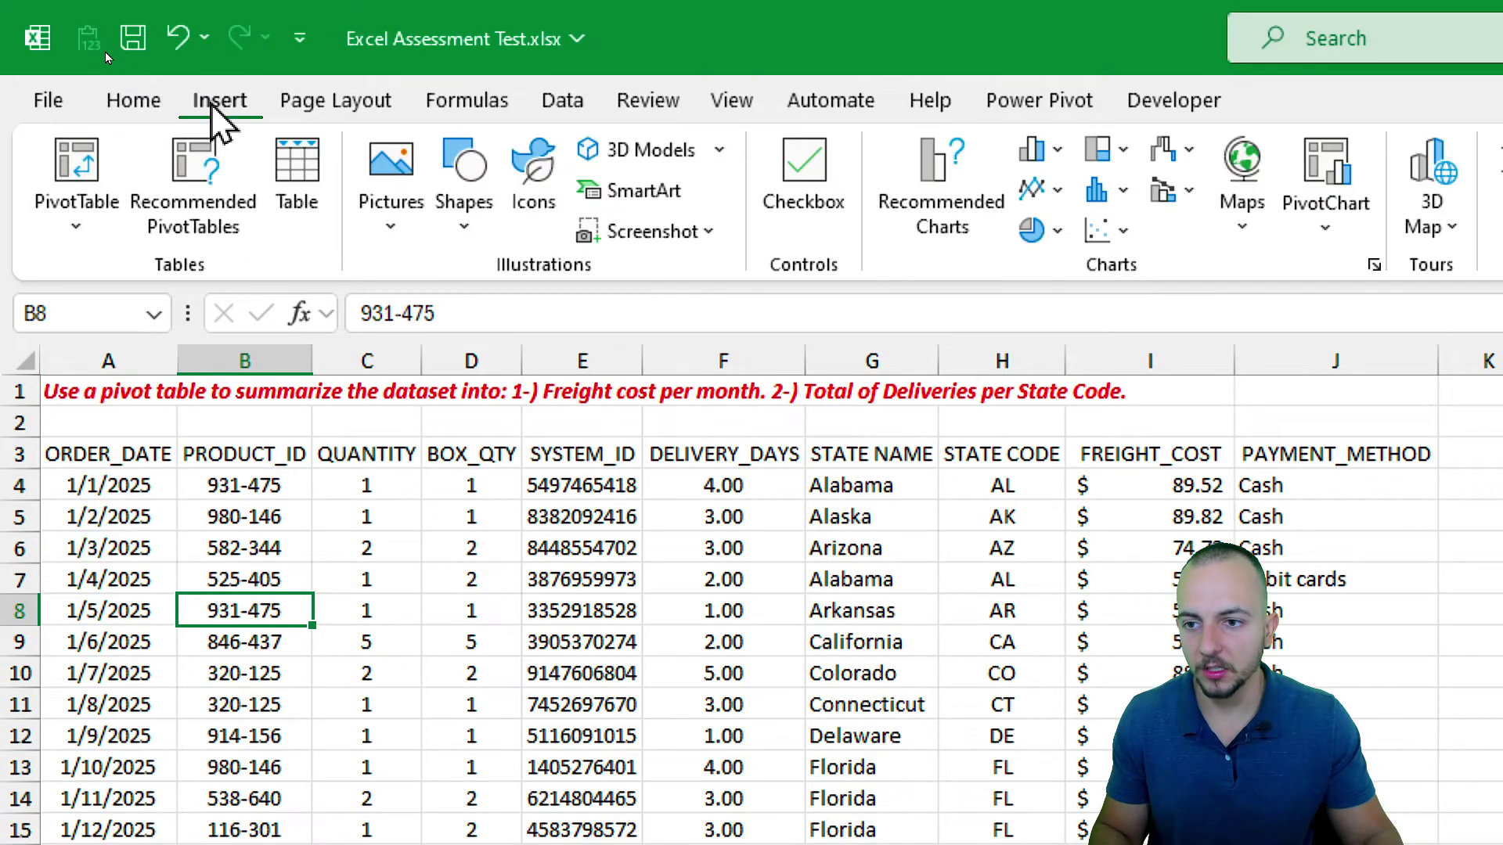
{"action": "left_click", "coordinate": [77, 0]}
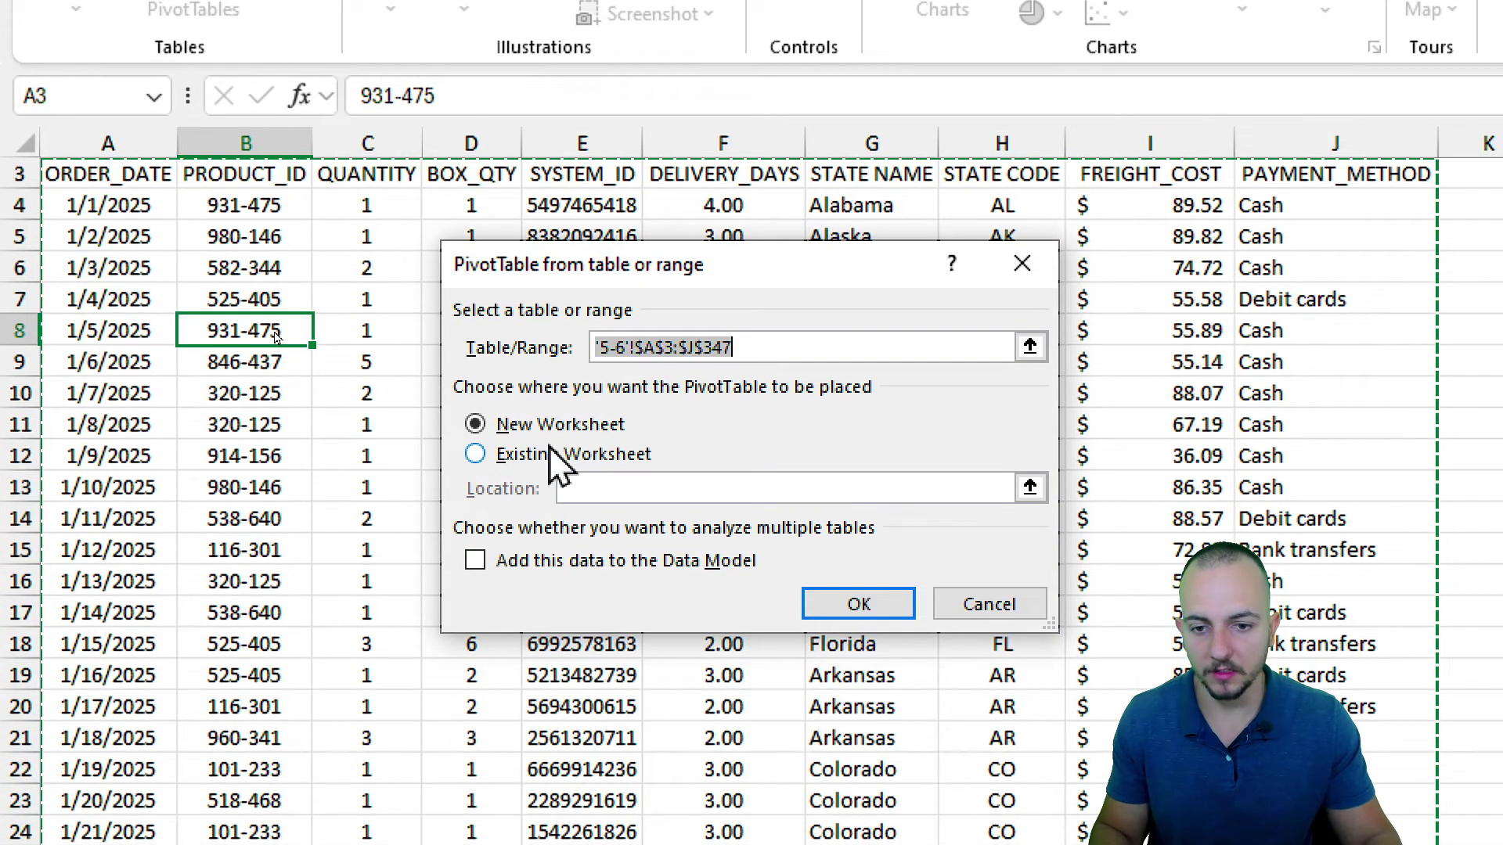
{"action": "left_click", "coordinate": [552, 673]}
{"action": "scroll", "coordinate": [379, 748], "scroll_direction": "up", "scroll_amount": 1}
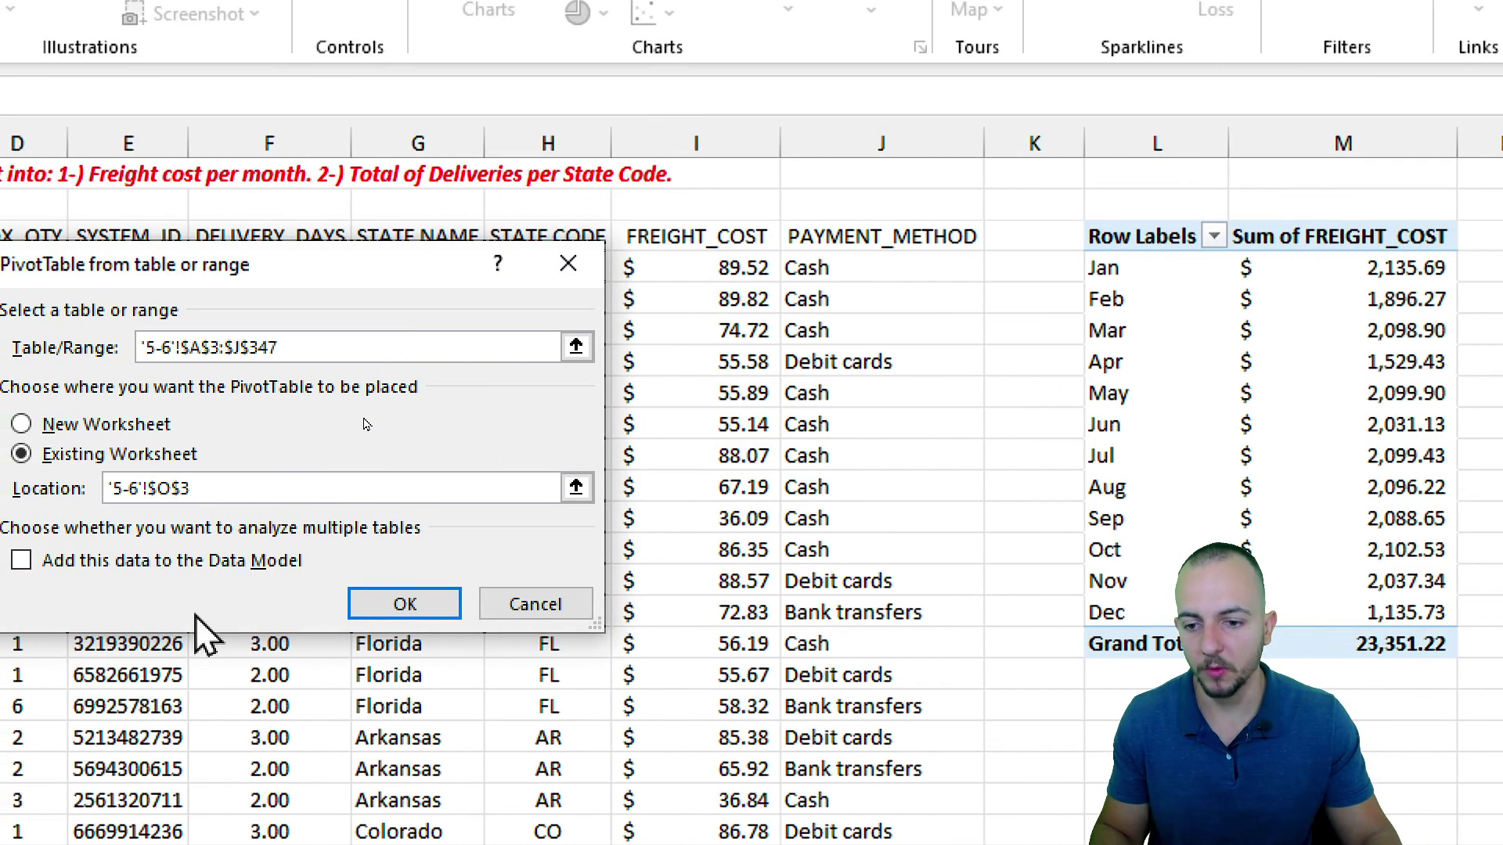
{"action": "left_click", "coordinate": [381, 601]}
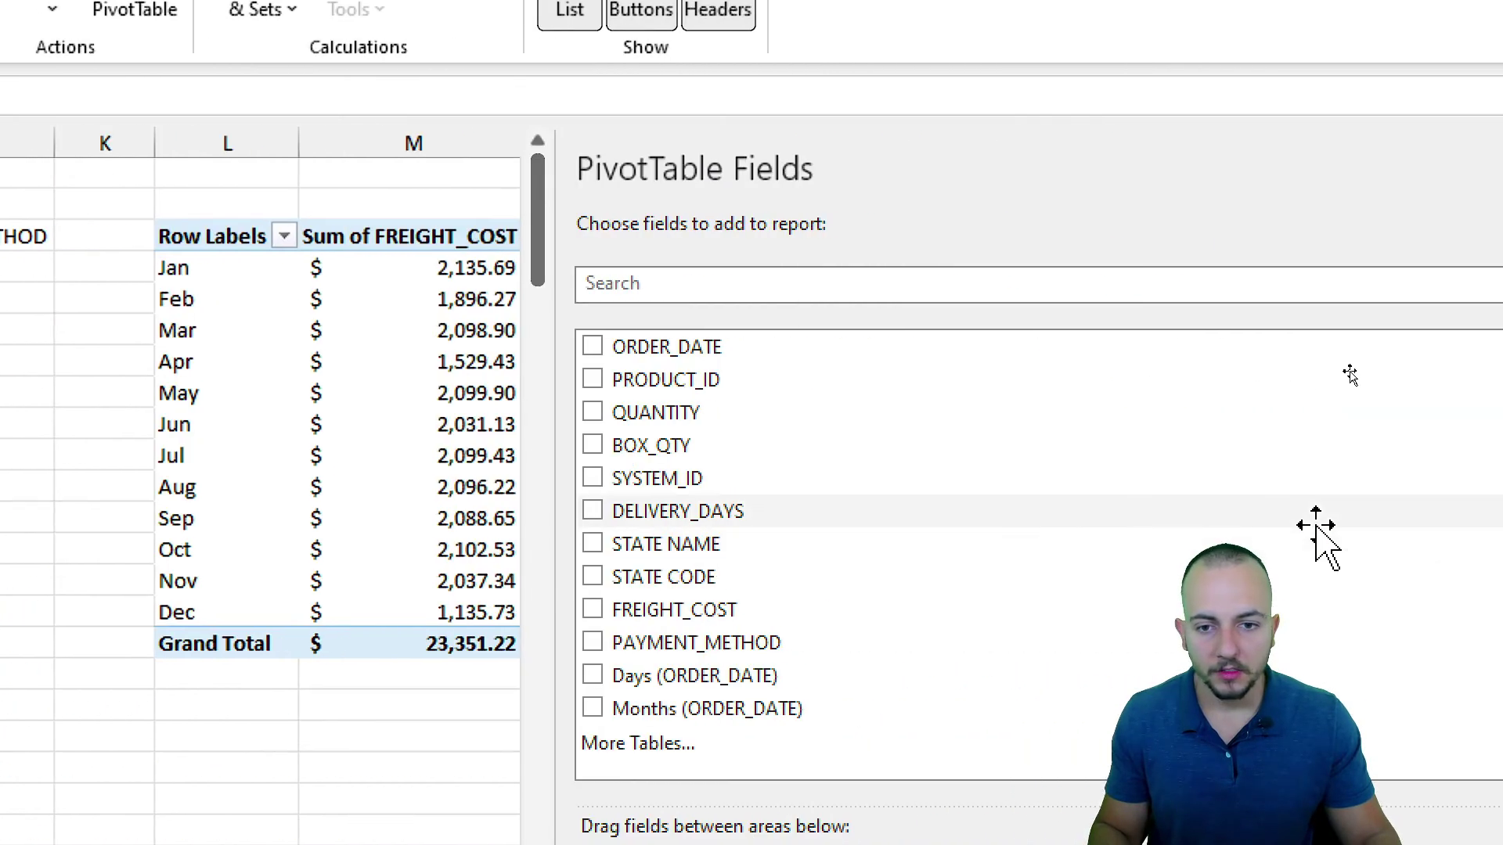
Add STATE CODE to the Rows area of the new PivotTable at O3
{"action": "scroll", "coordinate": [859, 678], "scroll_direction": "right", "scroll_amount": 4}
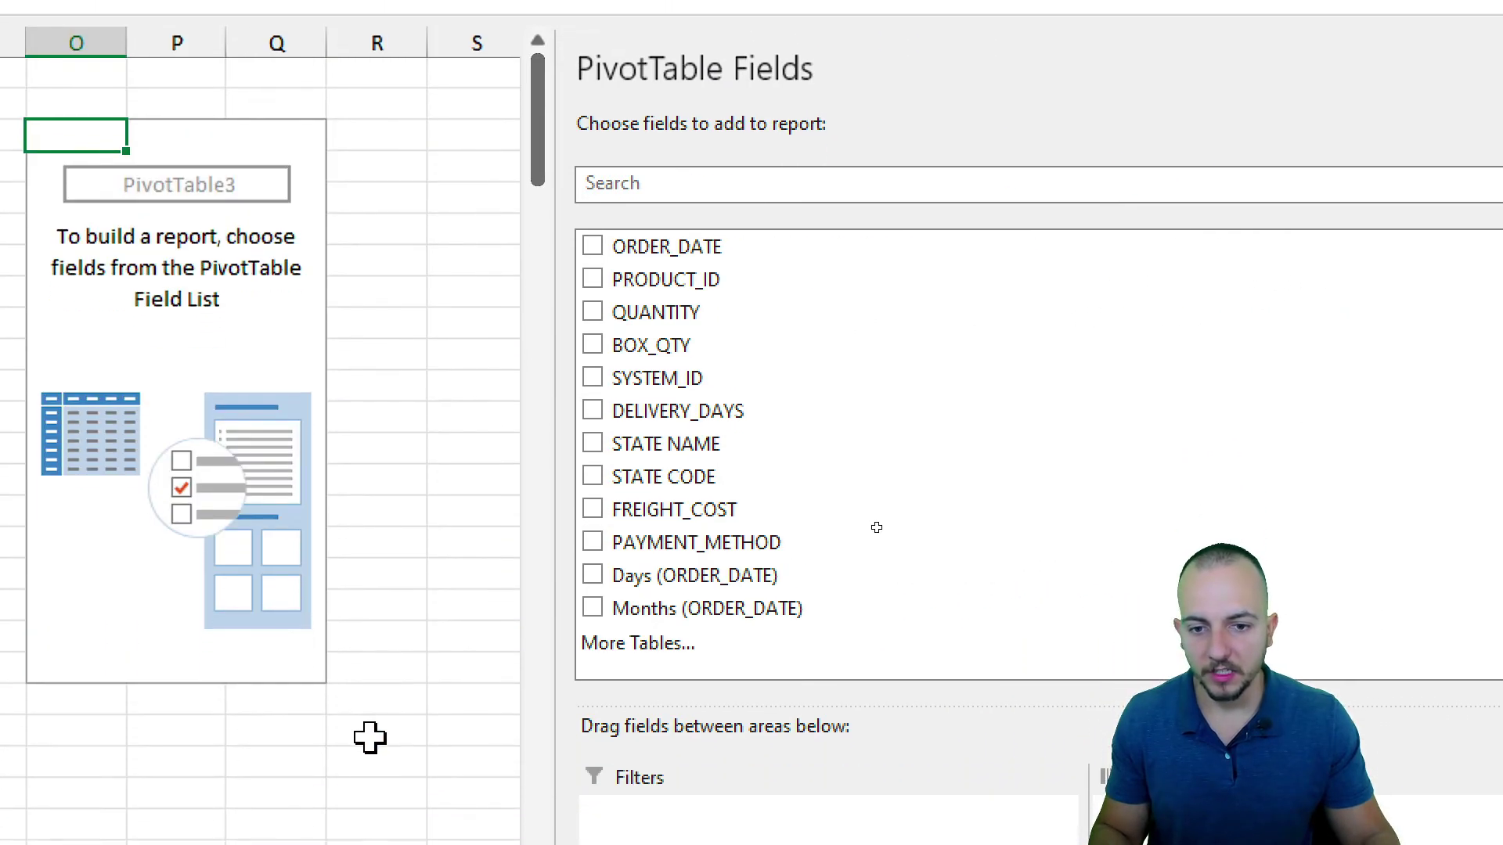
{"action": "left_click_drag", "start_coordinate": [657, 354], "coordinate": [853, 844]}
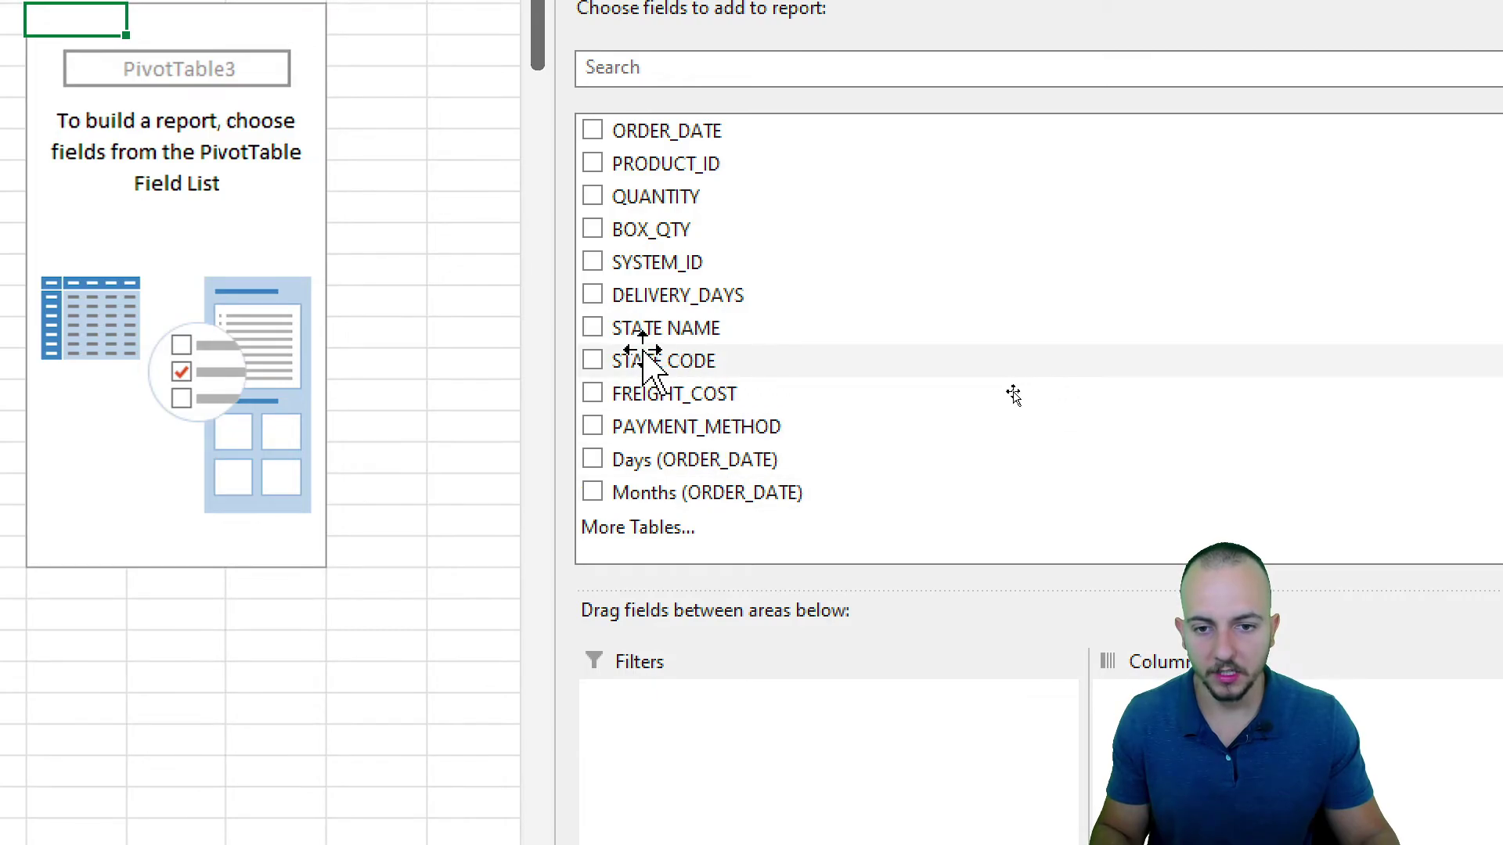
{"action": "left_click_drag", "start_coordinate": [853, 750], "coordinate": [853, 689]}
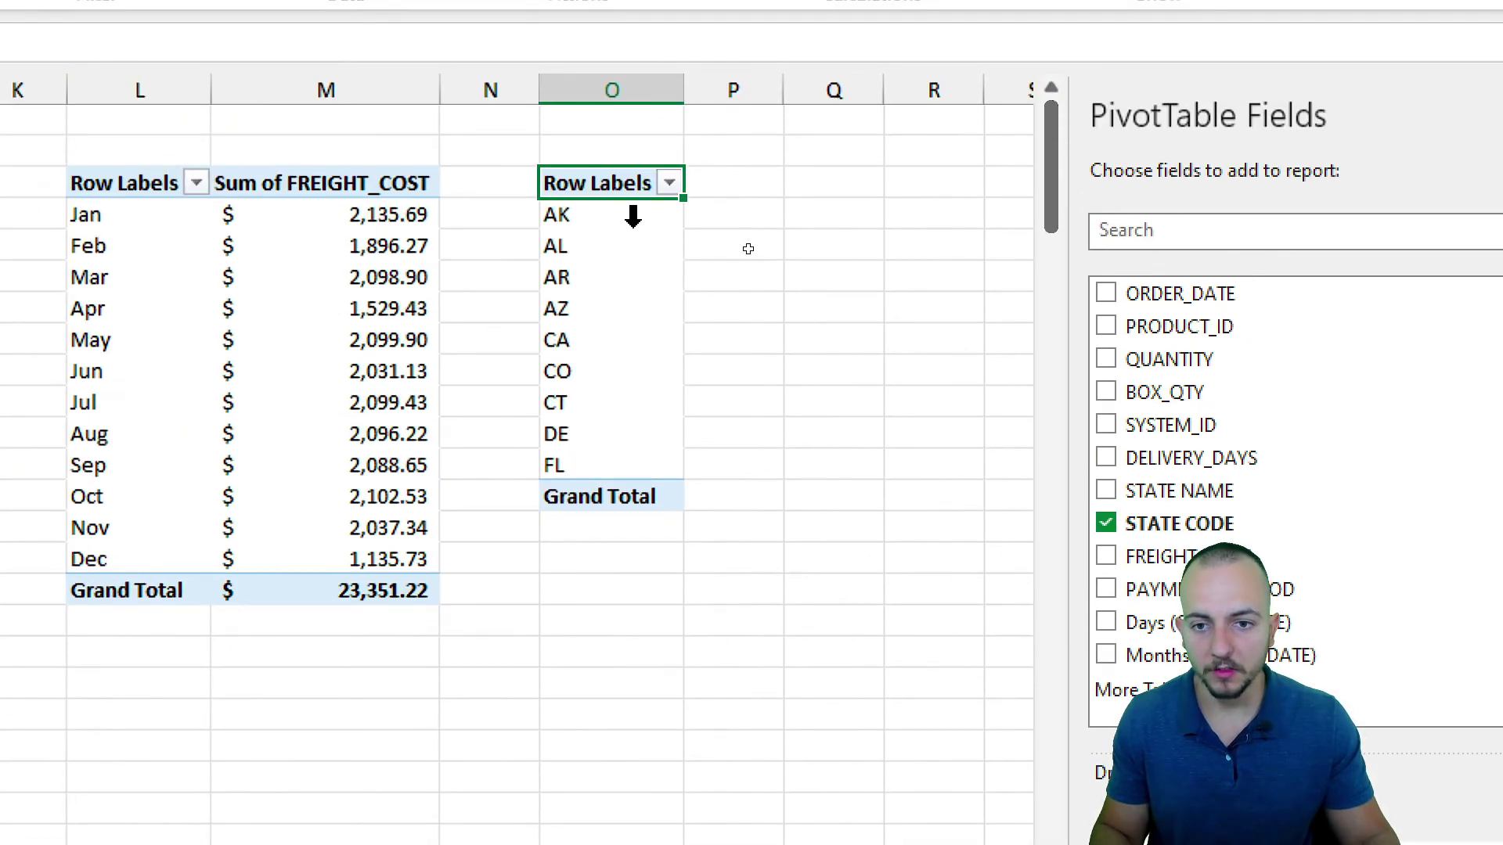
Examine the unique state codes in the second PivotTable and compare them with the dataset's STATE CODE column
{"action": "left_click_drag", "start_coordinate": [597, 218], "coordinate": [604, 465]}
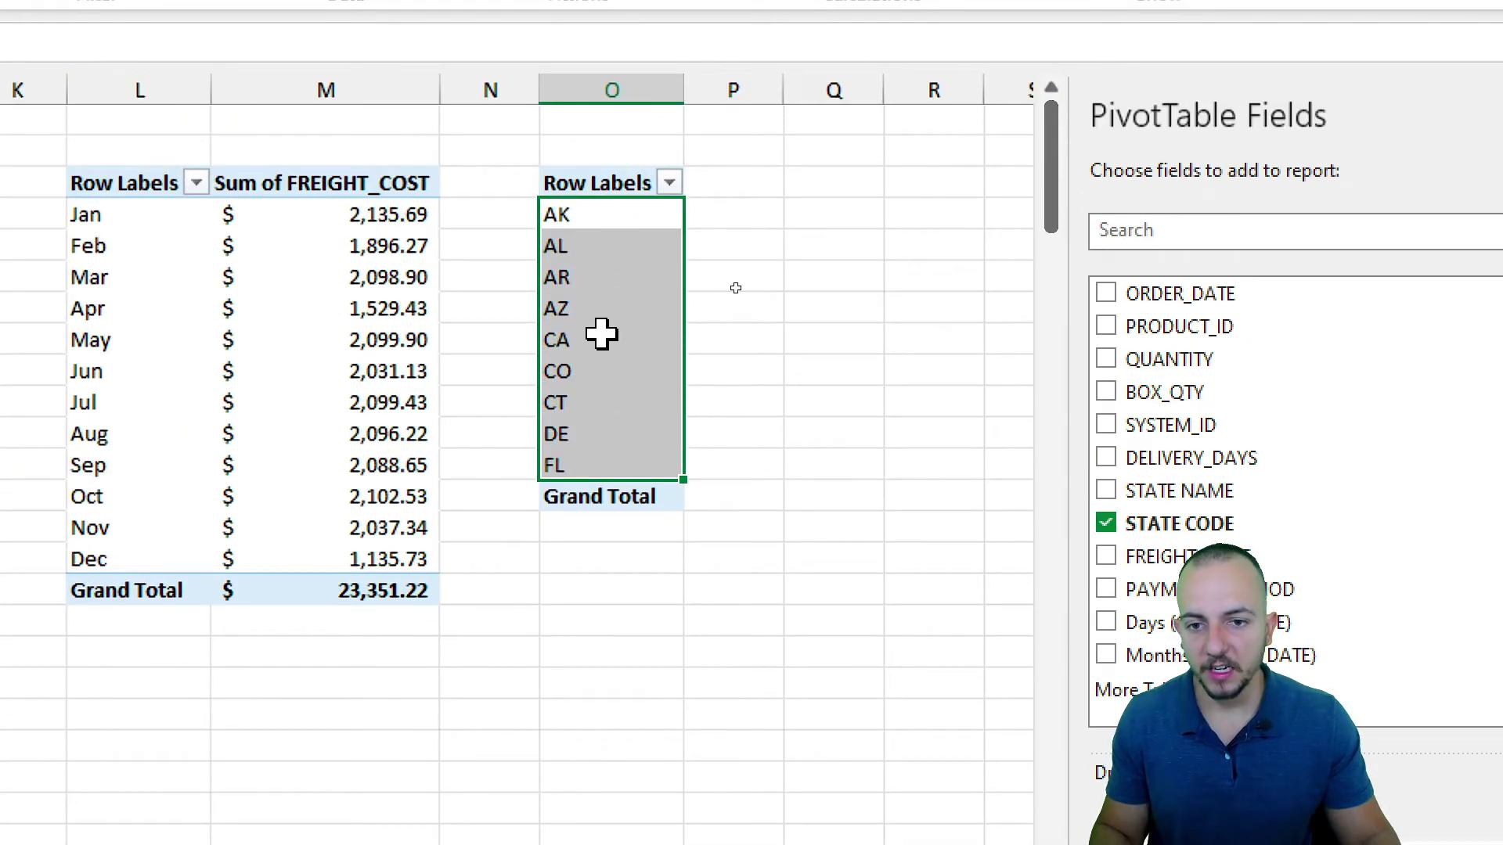
{"action": "left_click", "coordinate": [592, 259]}
{"action": "left_click_drag", "start_coordinate": [583, 216], "coordinate": [633, 472]}
{"action": "left_click", "coordinate": [623, 310]}
{"action": "left_click", "coordinate": [597, 185]}
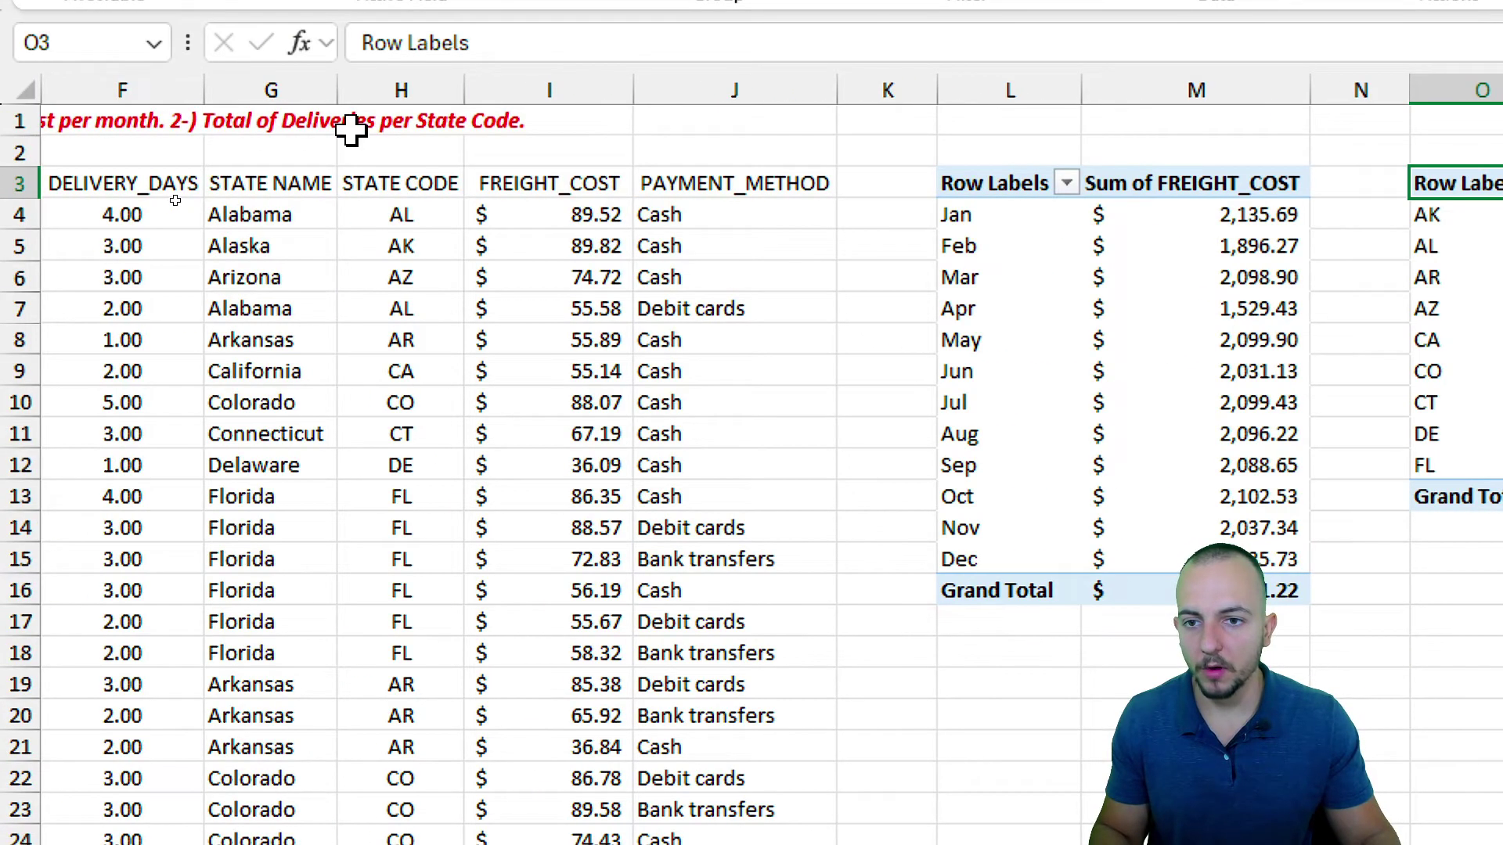
{"action": "scroll", "coordinate": [528, 403], "scroll_direction": "left", "scroll_amount": 3}
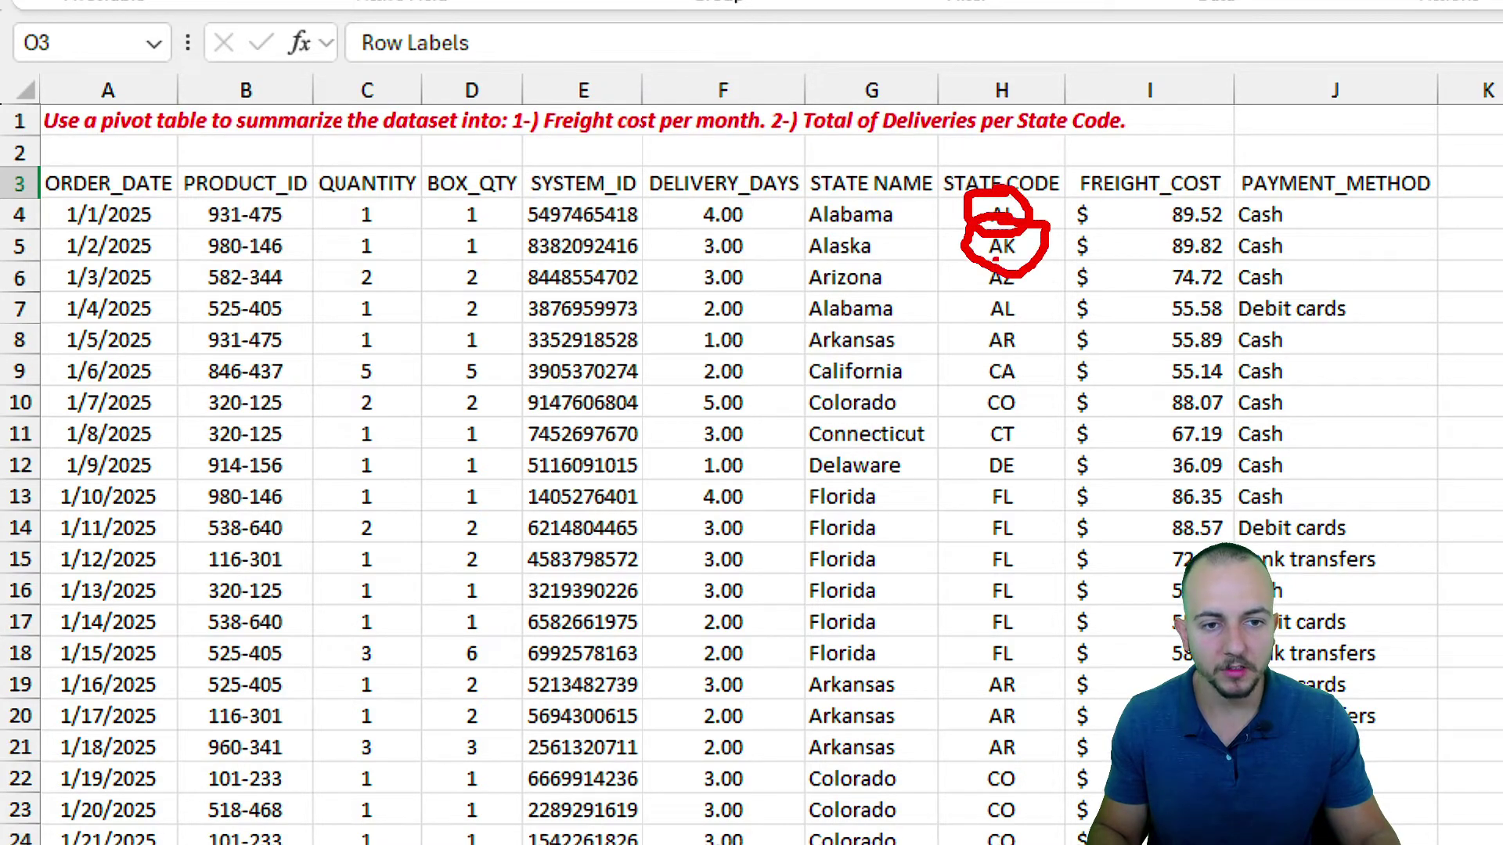
{"action": "left_click_drag", "start_coordinate": [990, 252], "coordinate": [1021, 265]}
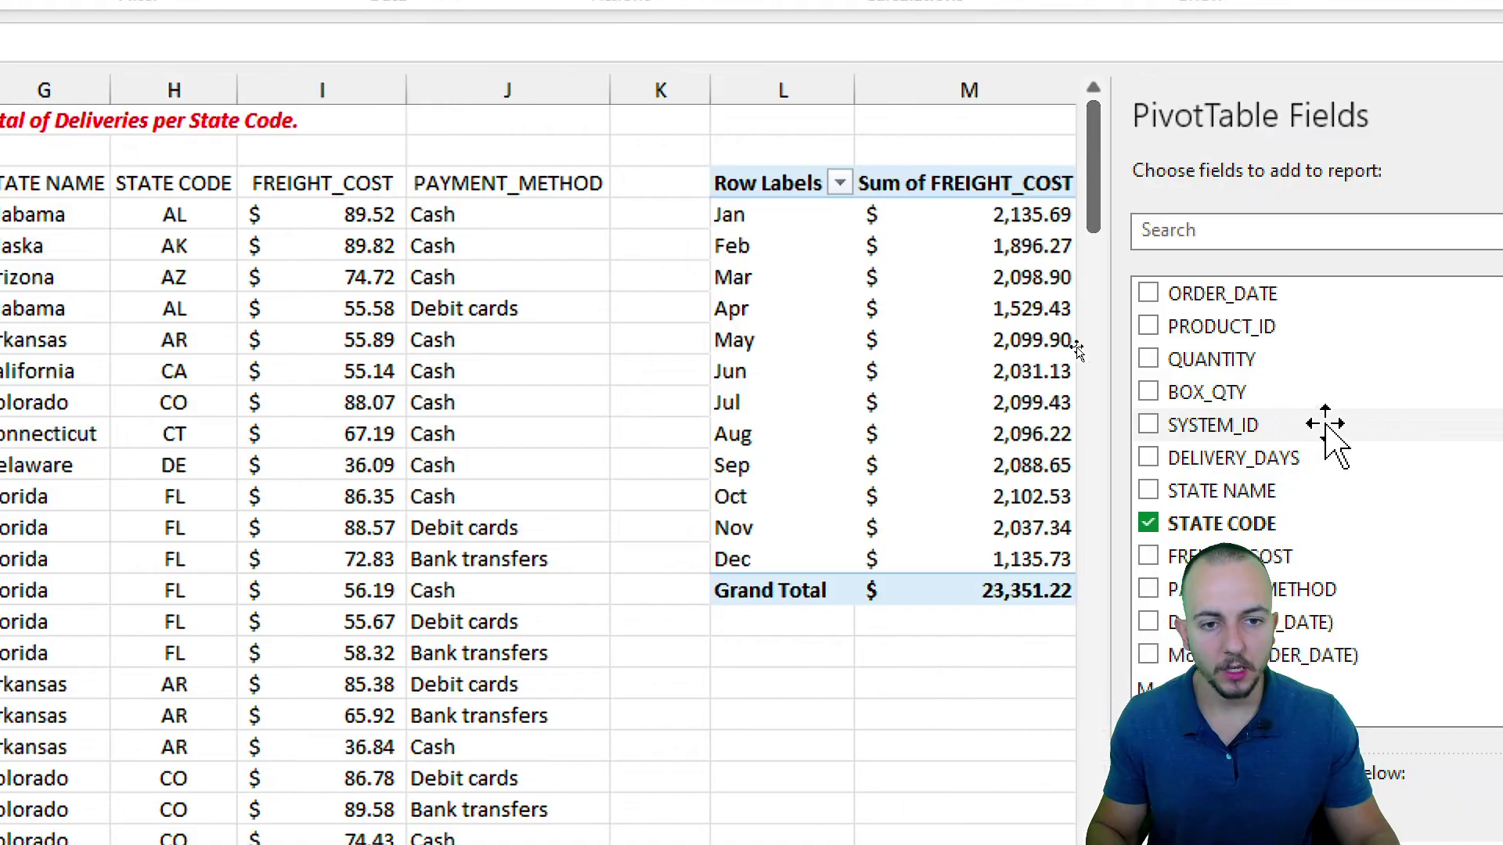
Add STATE CODE to the second PivotTable's Values area as a count to total the deliveries per state
{"action": "scroll", "coordinate": [763, 493], "scroll_direction": "right", "scroll_amount": 5}
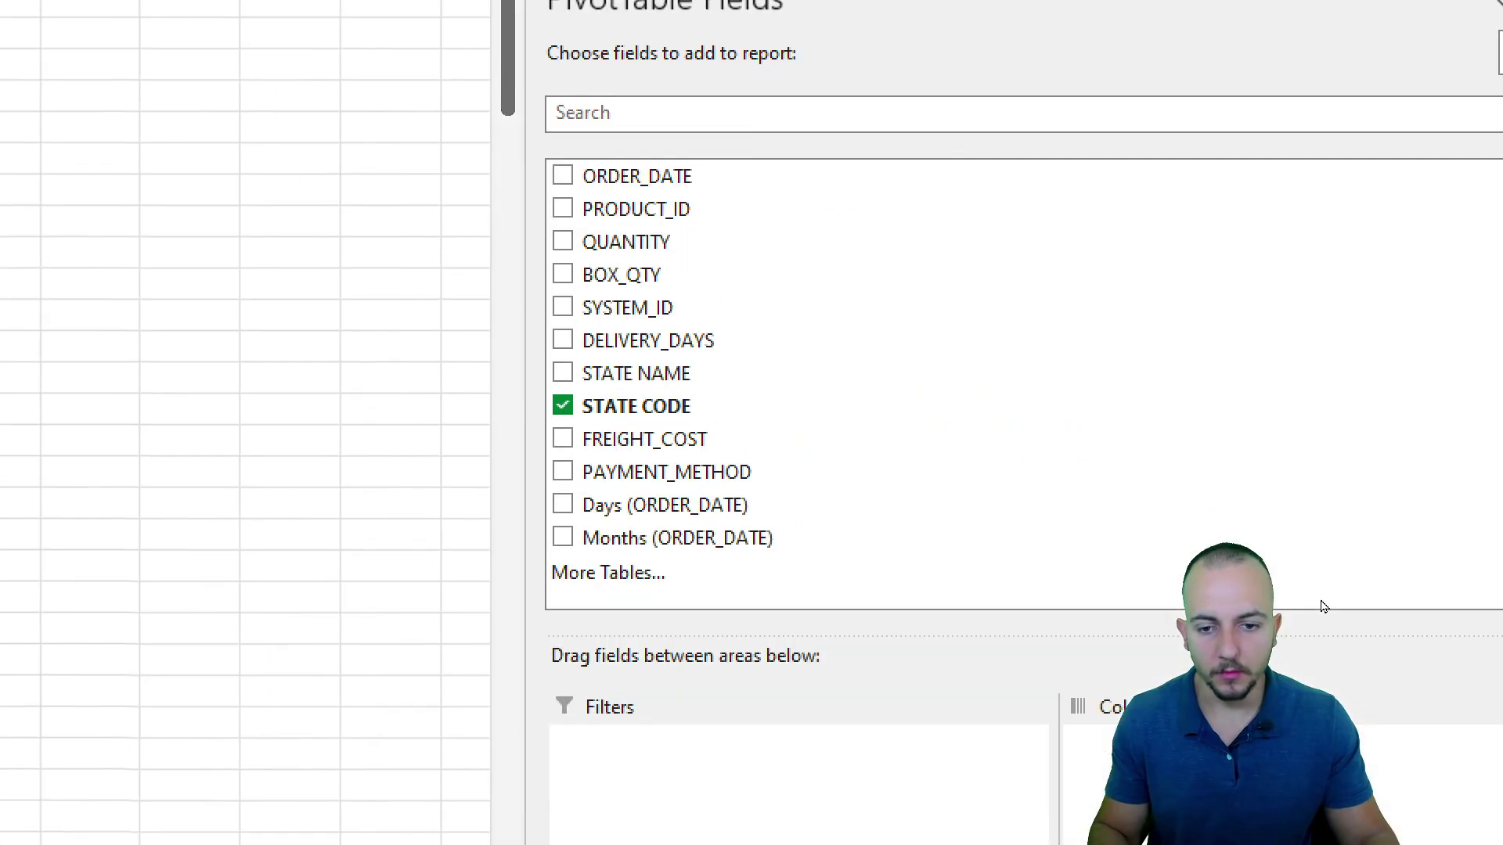
{"action": "left_click_drag", "start_coordinate": [1196, 523], "coordinate": [1461, 541]}
{"action": "left_click_drag", "start_coordinate": [885, 330], "coordinate": [1182, 844]}
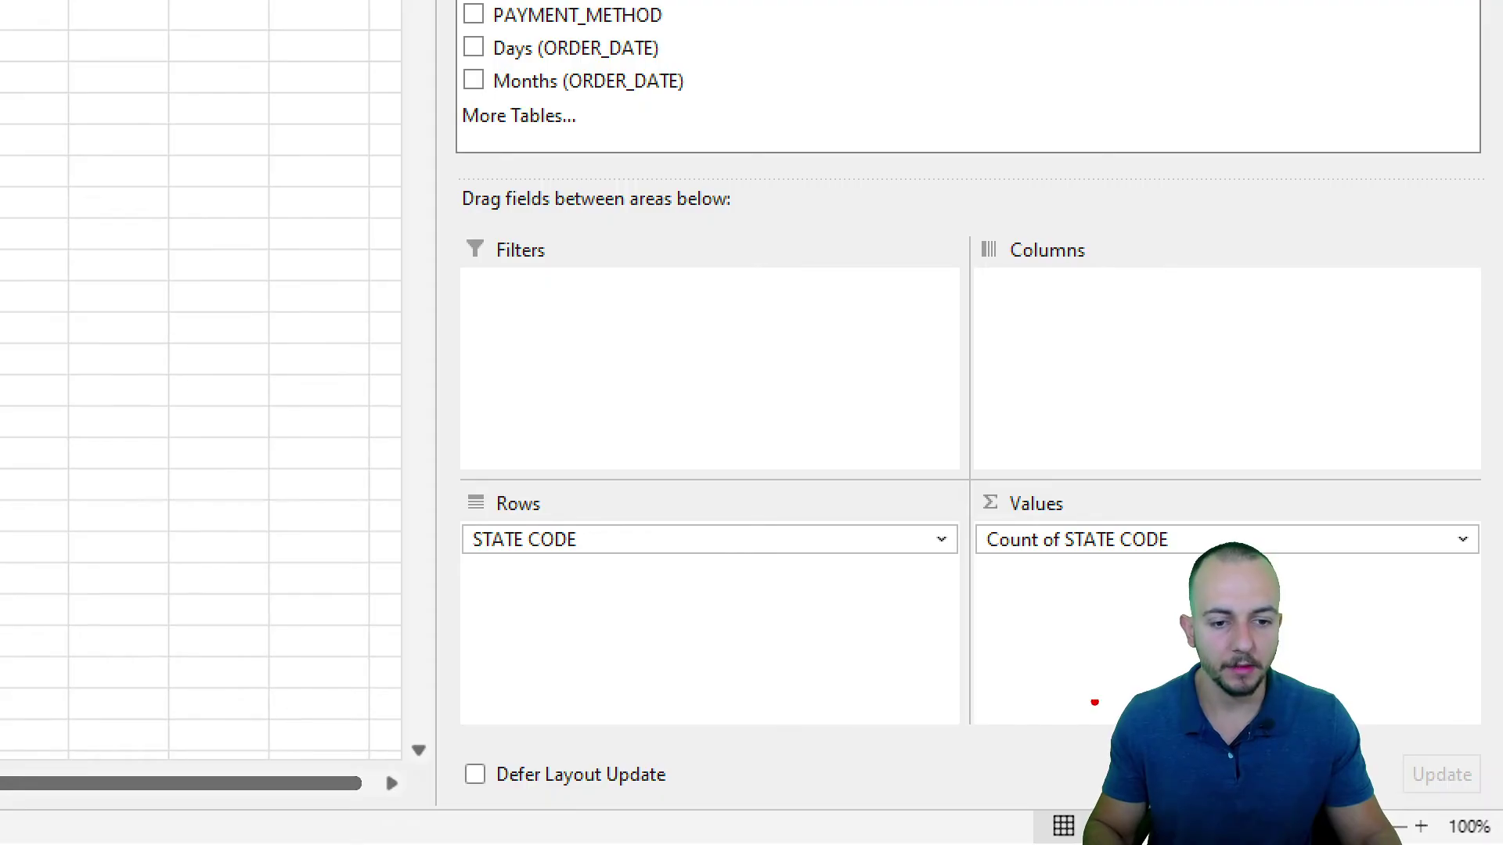
{"action": "left_click_drag", "start_coordinate": [974, 520], "coordinate": [1216, 575]}
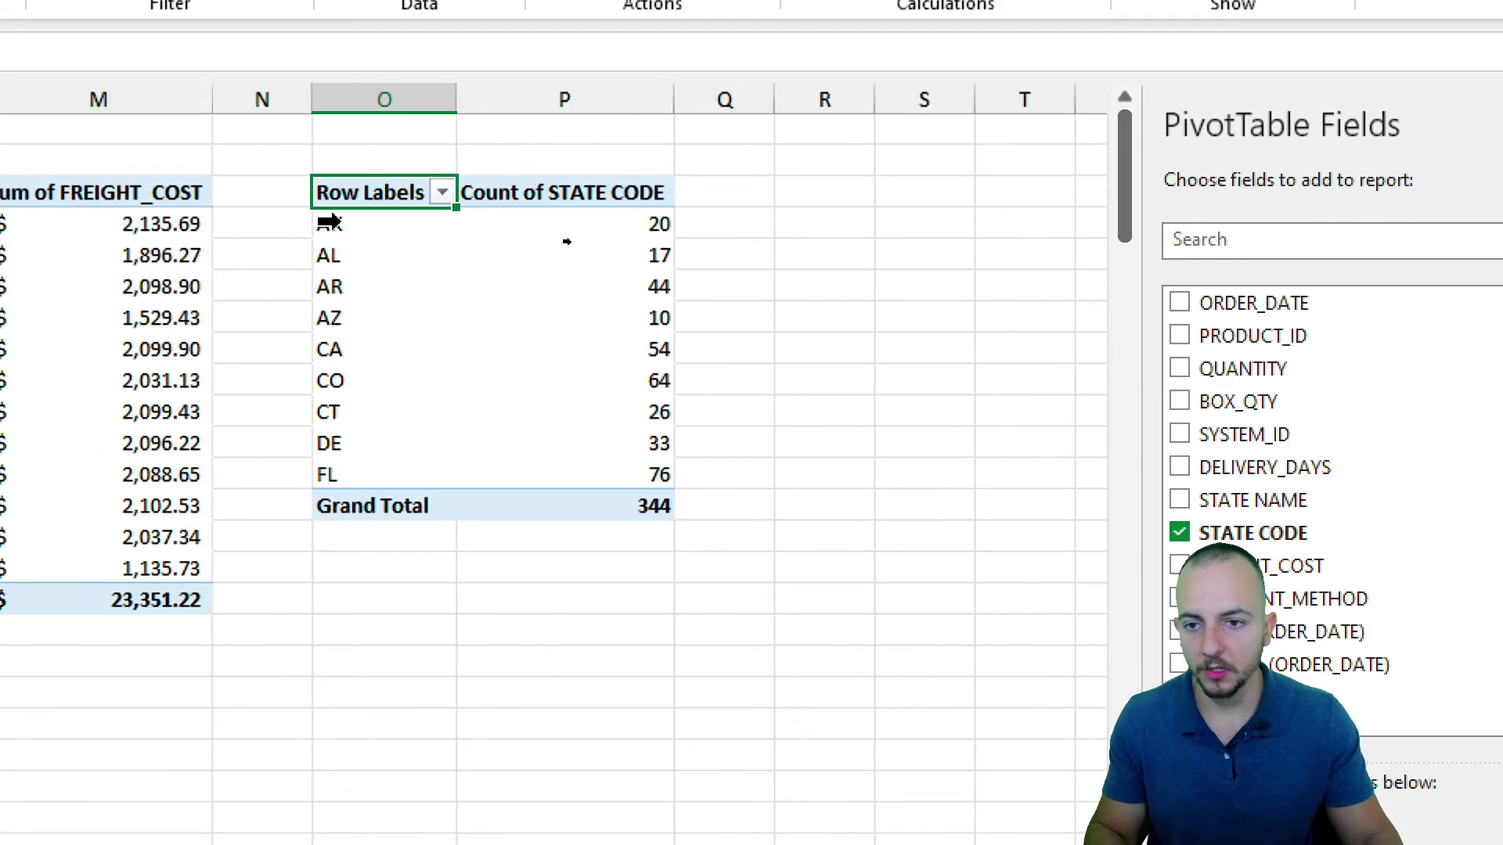
Review the delivery counts for each state code in the second PivotTable
{"action": "left_click", "coordinate": [389, 227]}
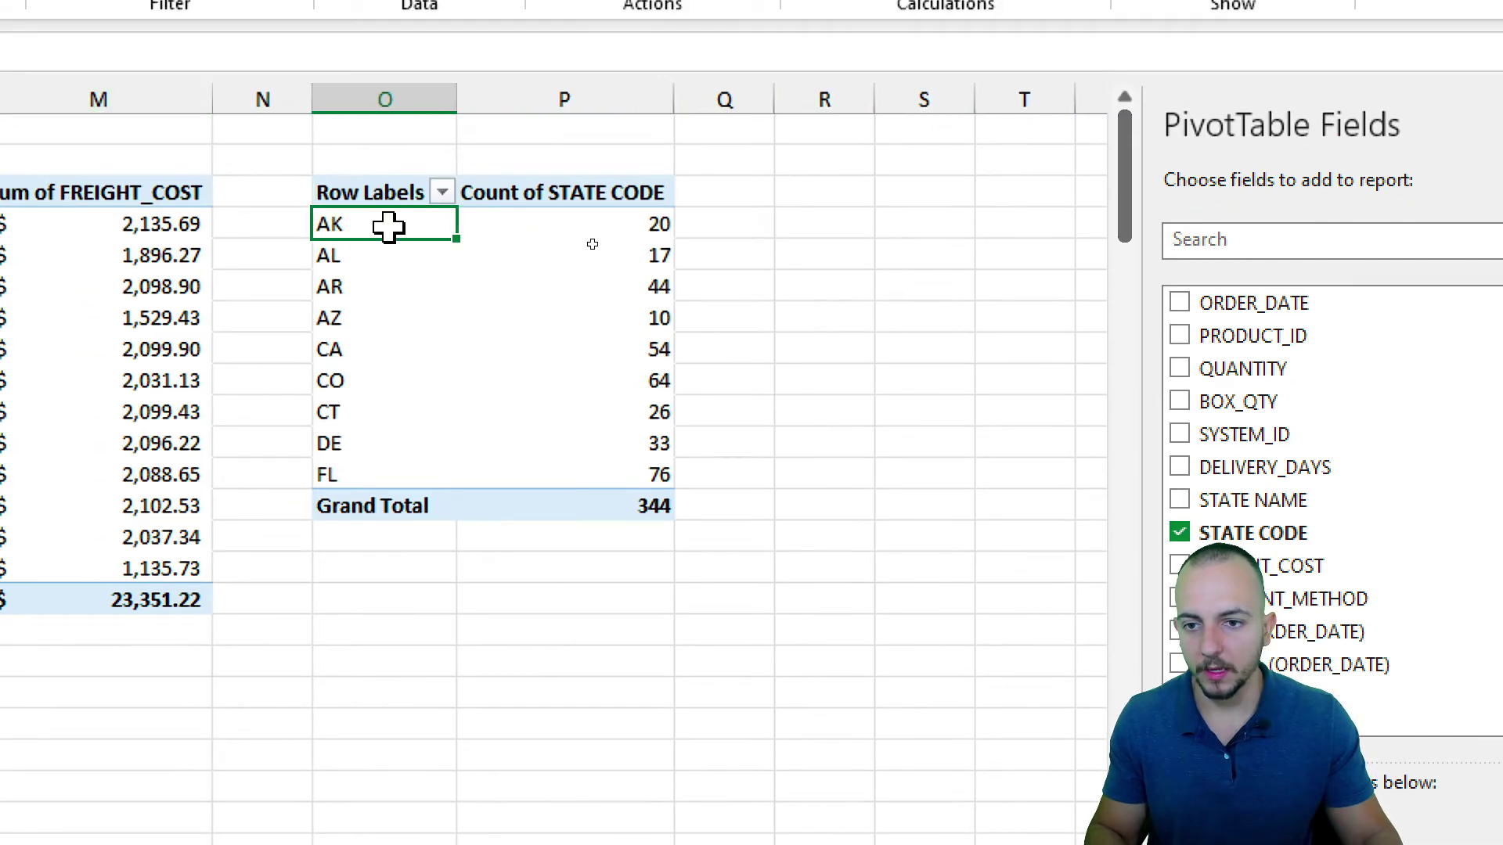
{"action": "left_click", "coordinate": [666, 234]}
{"action": "left_click", "coordinate": [410, 258]}
{"action": "left_click", "coordinate": [627, 255]}
{"action": "left_click_drag", "start_coordinate": [486, 286], "coordinate": [604, 497]}
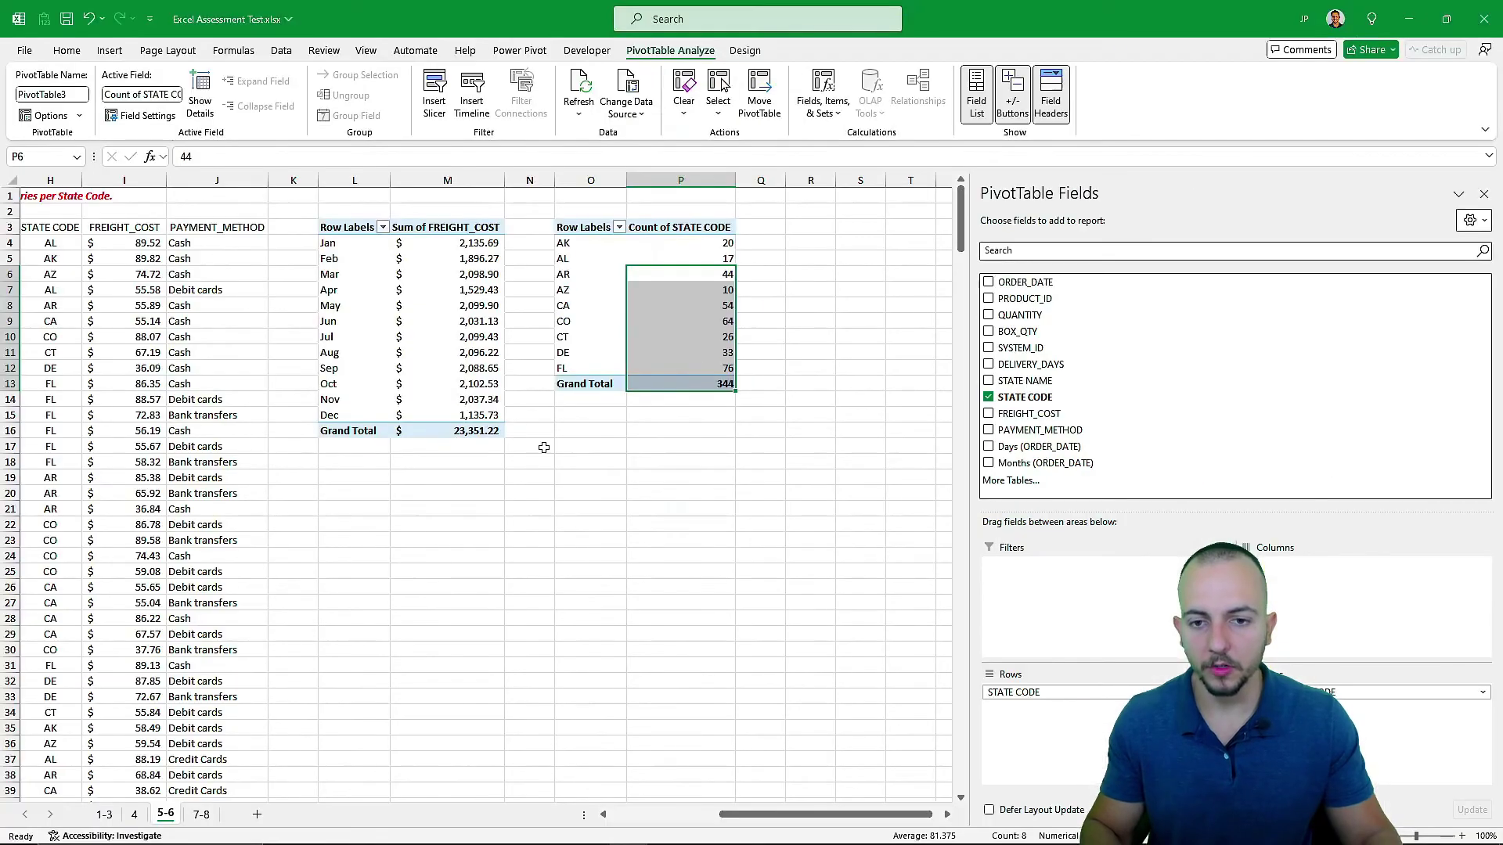
Close the PivotTable Fields pane and open sheet 7-8
{"action": "scroll", "coordinate": [563, 520], "scroll_direction": "left", "scroll_amount": 3}
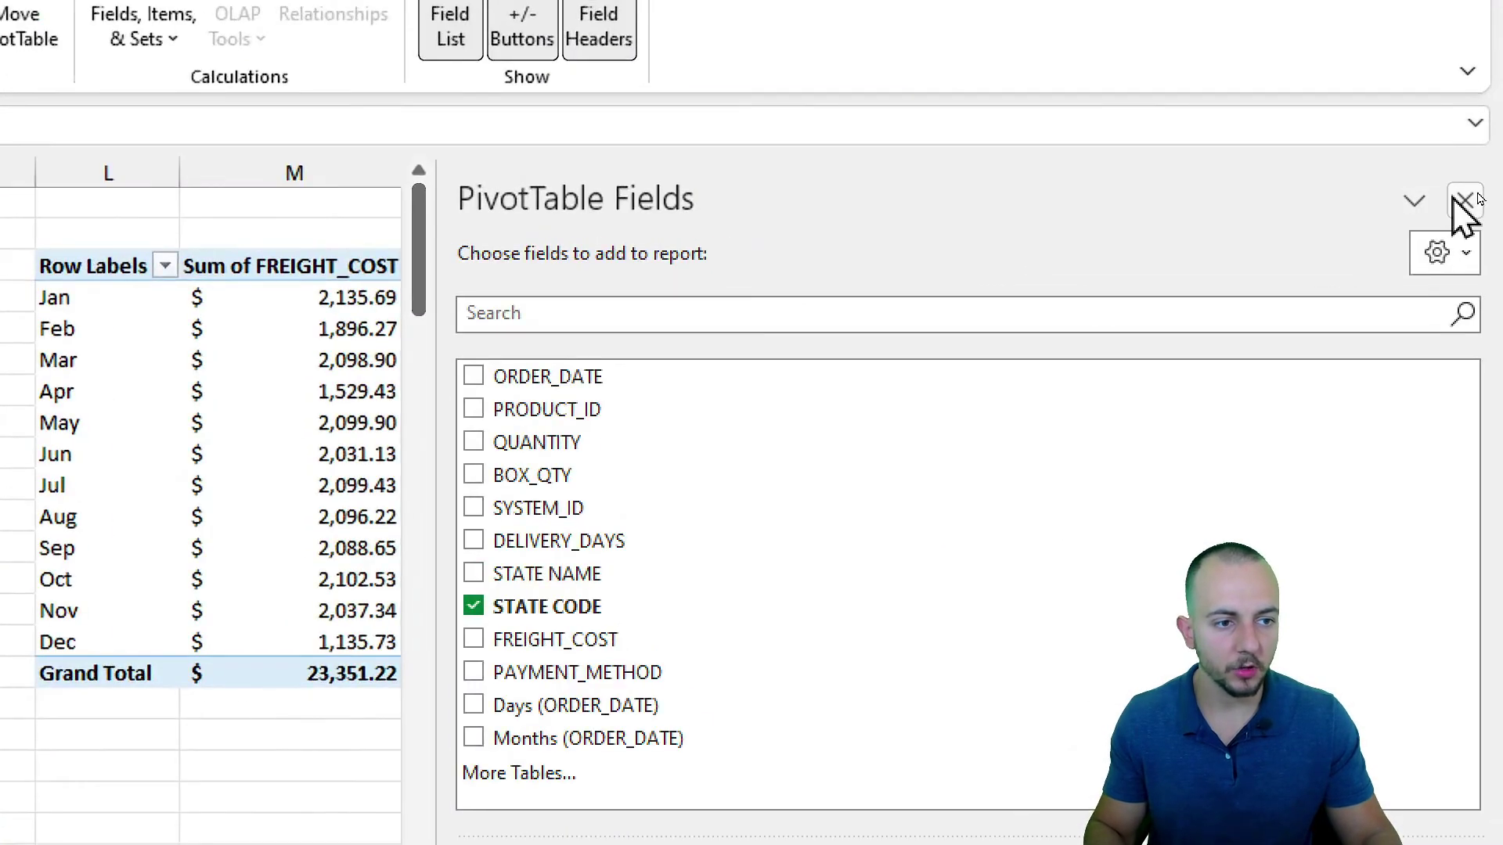
{"action": "left_click", "coordinate": [1484, 194]}
{"action": "left_click", "coordinate": [668, 572]}
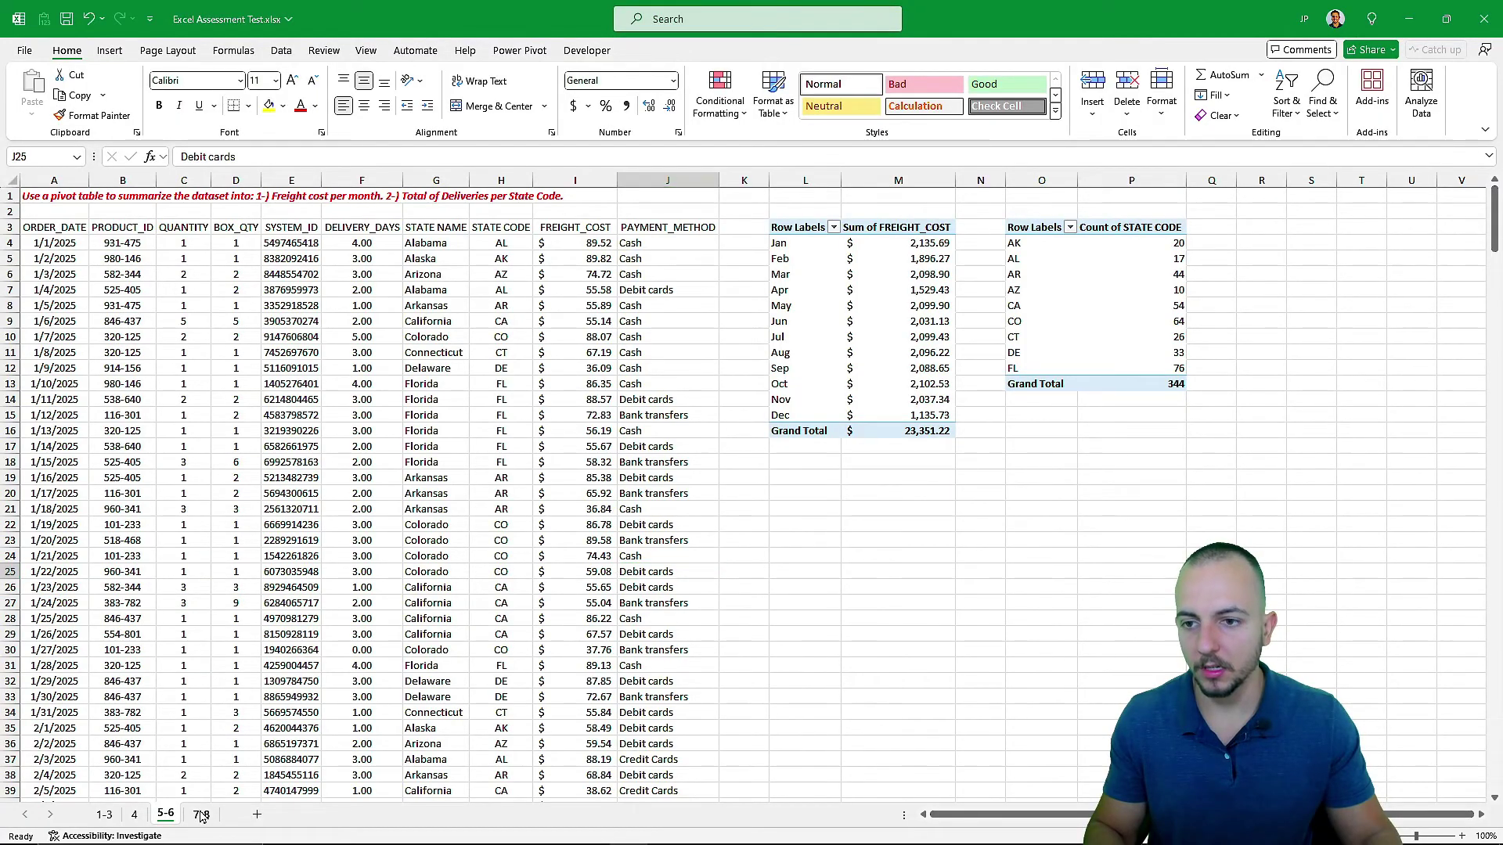
{"action": "left_click", "coordinate": [201, 815]}
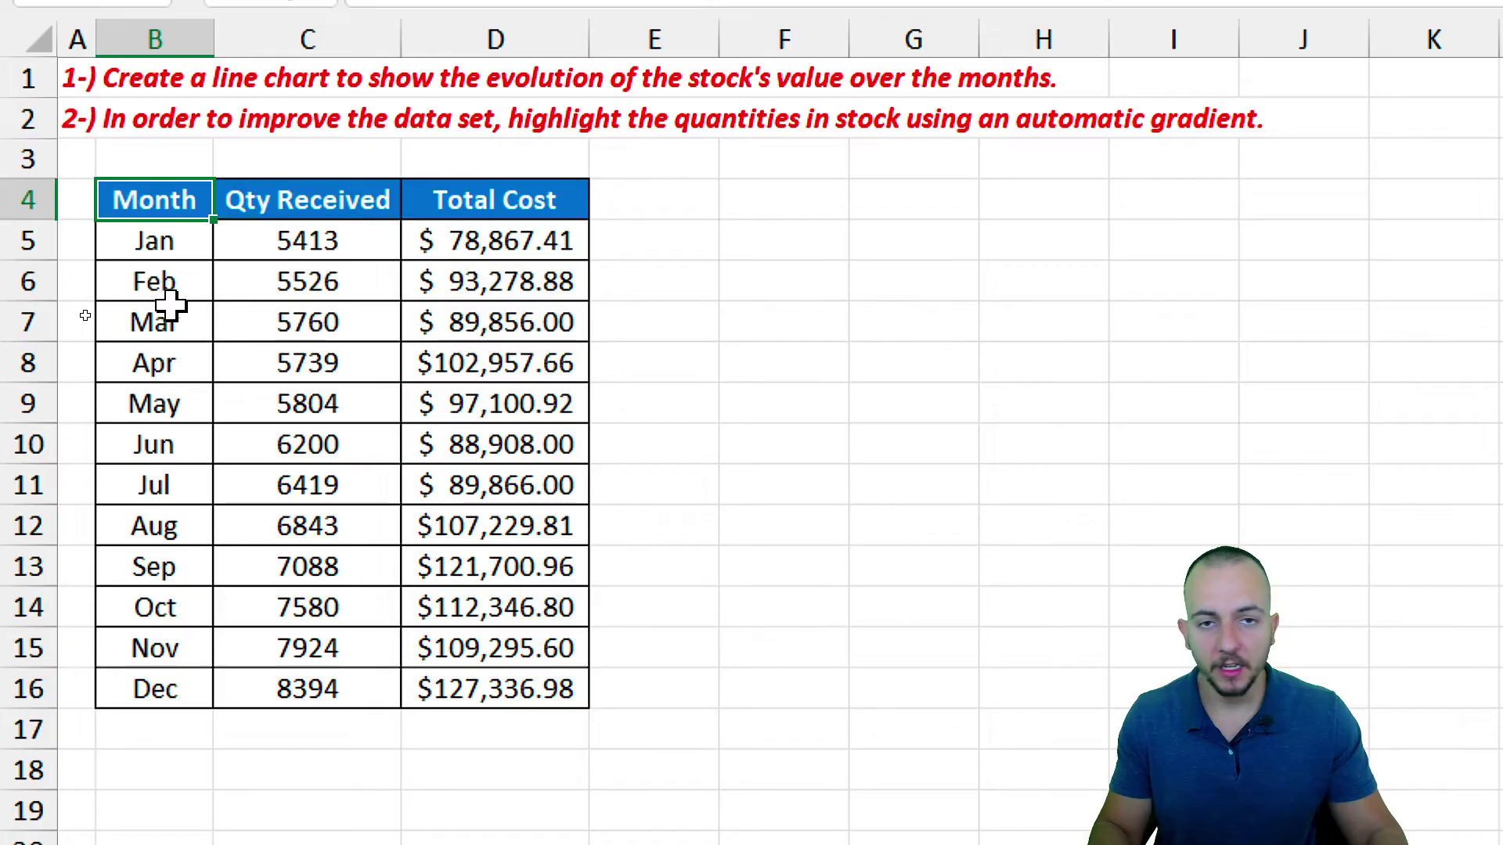
Review the Month, Qty Received and Total Cost columns to identify which two are needed for the line chart
{"action": "left_click_drag", "start_coordinate": [184, 201], "coordinate": [187, 493]}
{"action": "left_click_drag", "start_coordinate": [353, 197], "coordinate": [324, 486]}
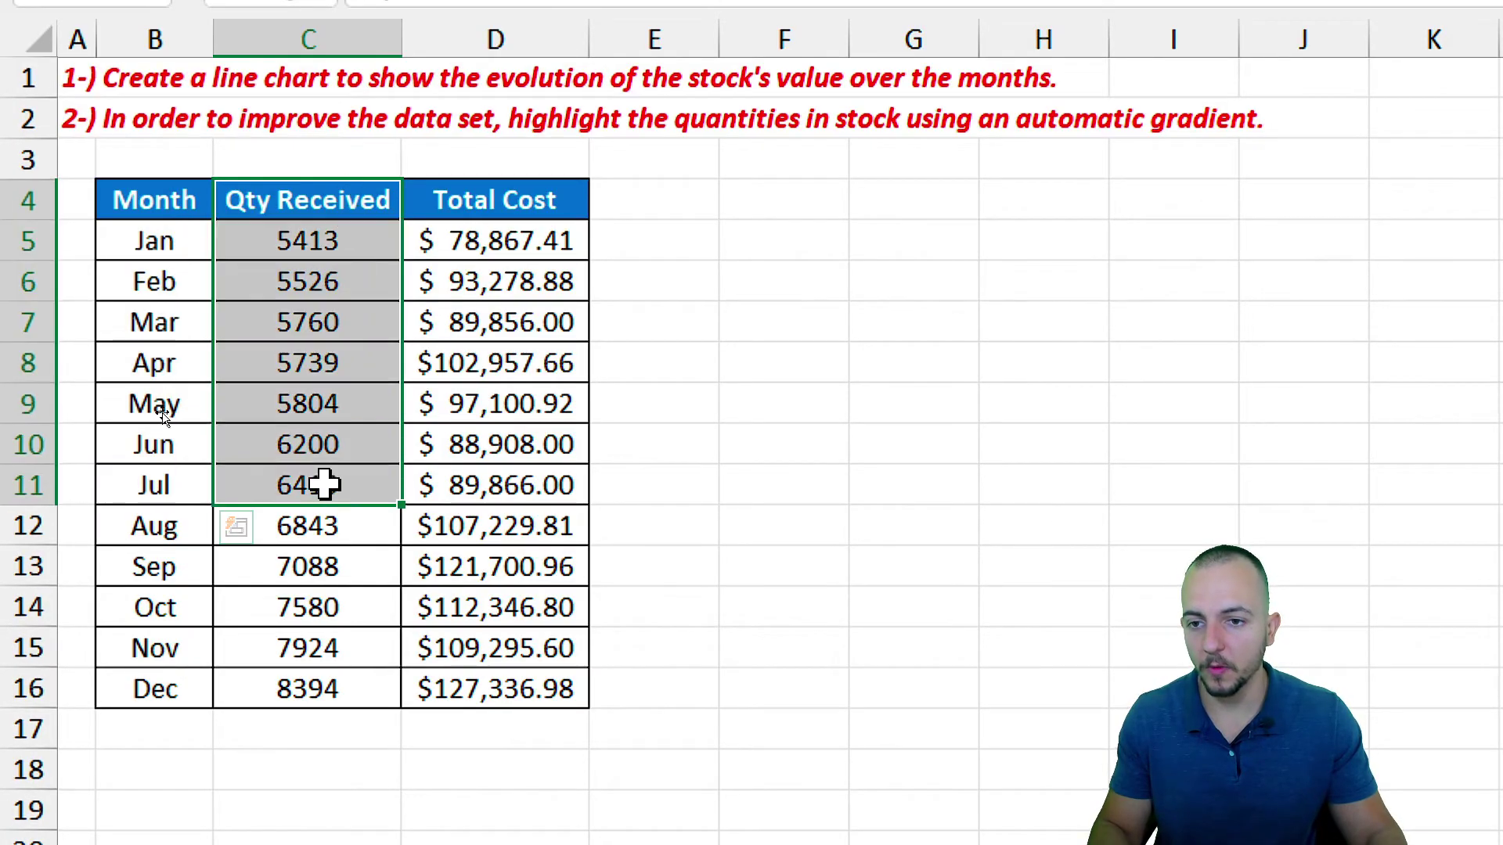
{"action": "left_click_drag", "start_coordinate": [516, 197], "coordinate": [552, 581]}
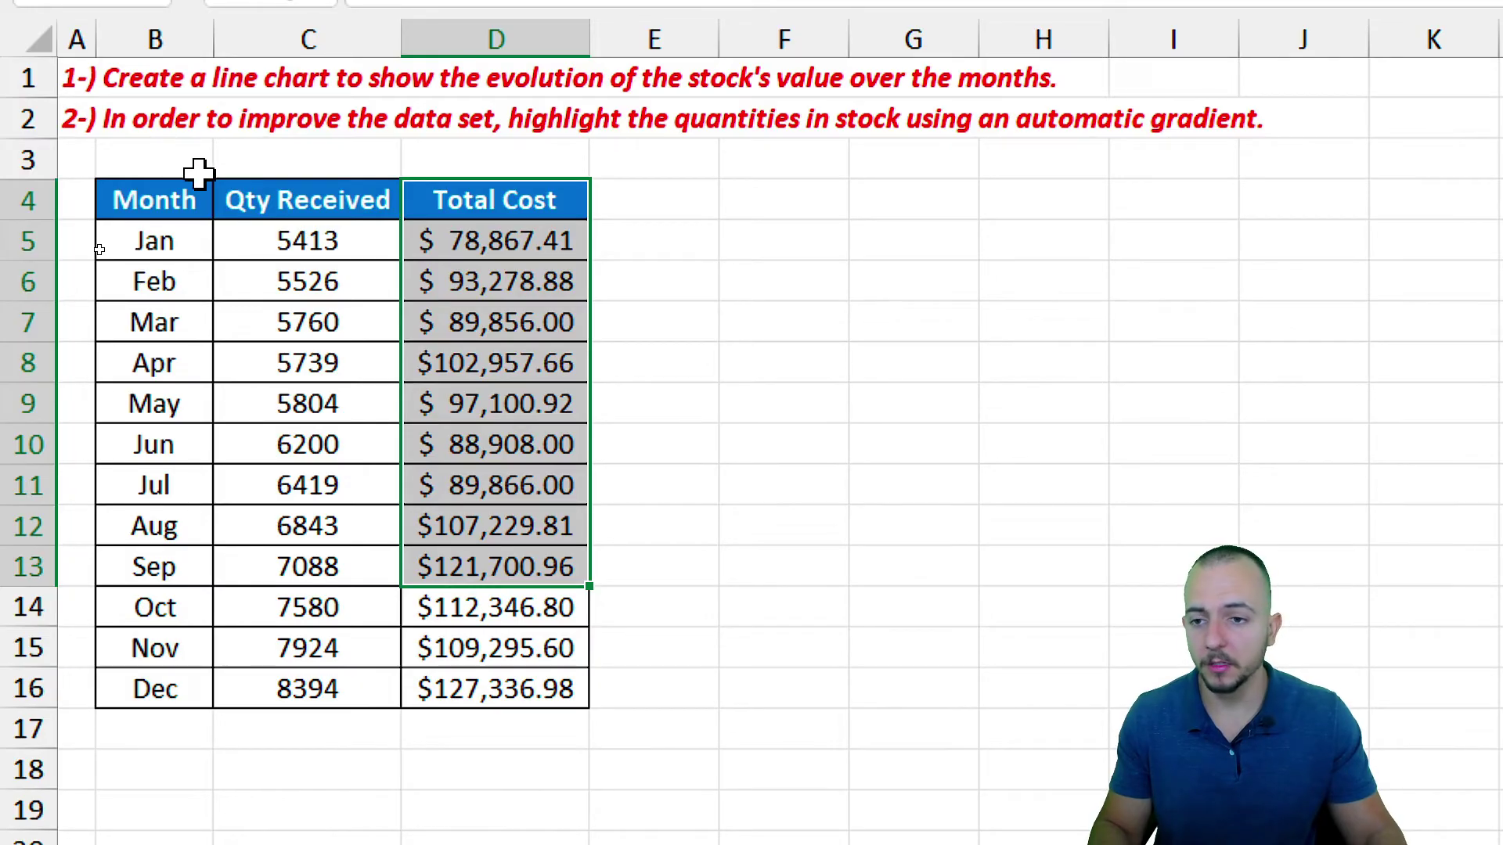
{"action": "left_click_drag", "start_coordinate": [196, 201], "coordinate": [174, 664]}
{"action": "left_click_drag", "start_coordinate": [520, 205], "coordinate": [490, 694], "text": "ctrl"}
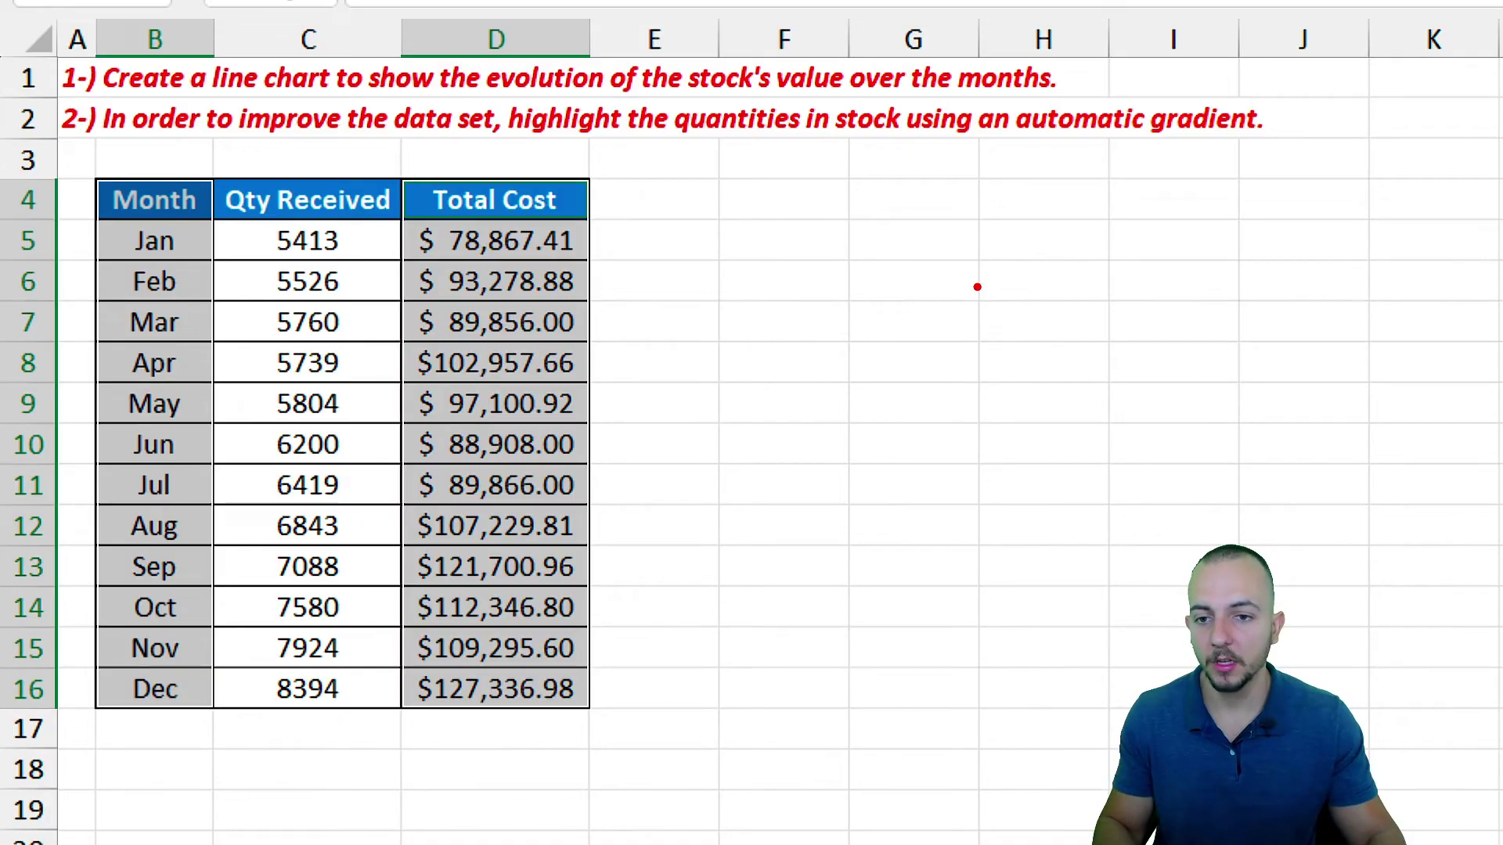
{"action": "left_click_drag", "start_coordinate": [310, 163], "coordinate": [311, 650]}
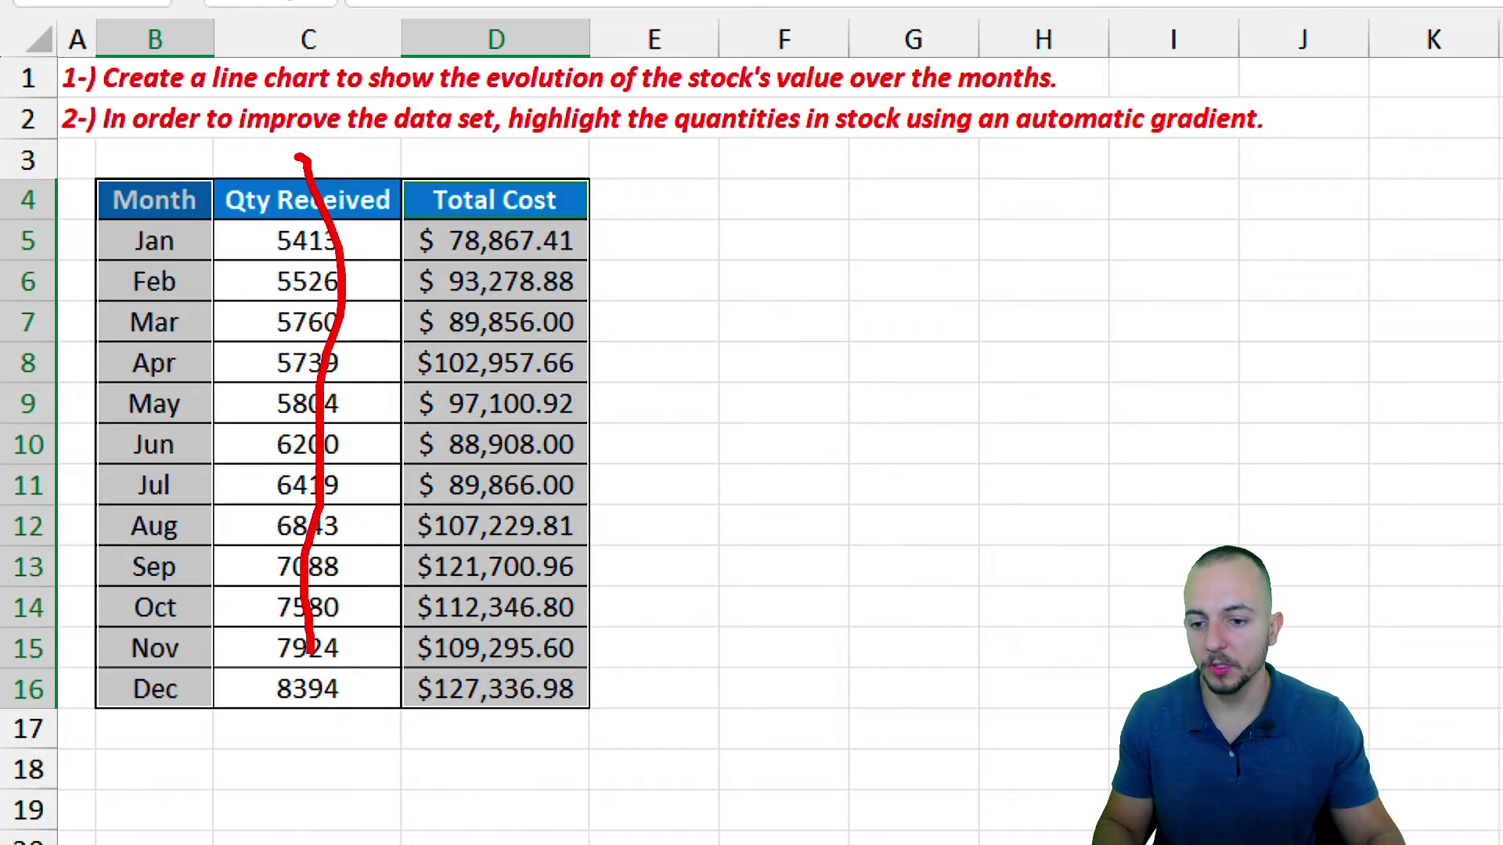
{"action": "key", "text": "Escape"}
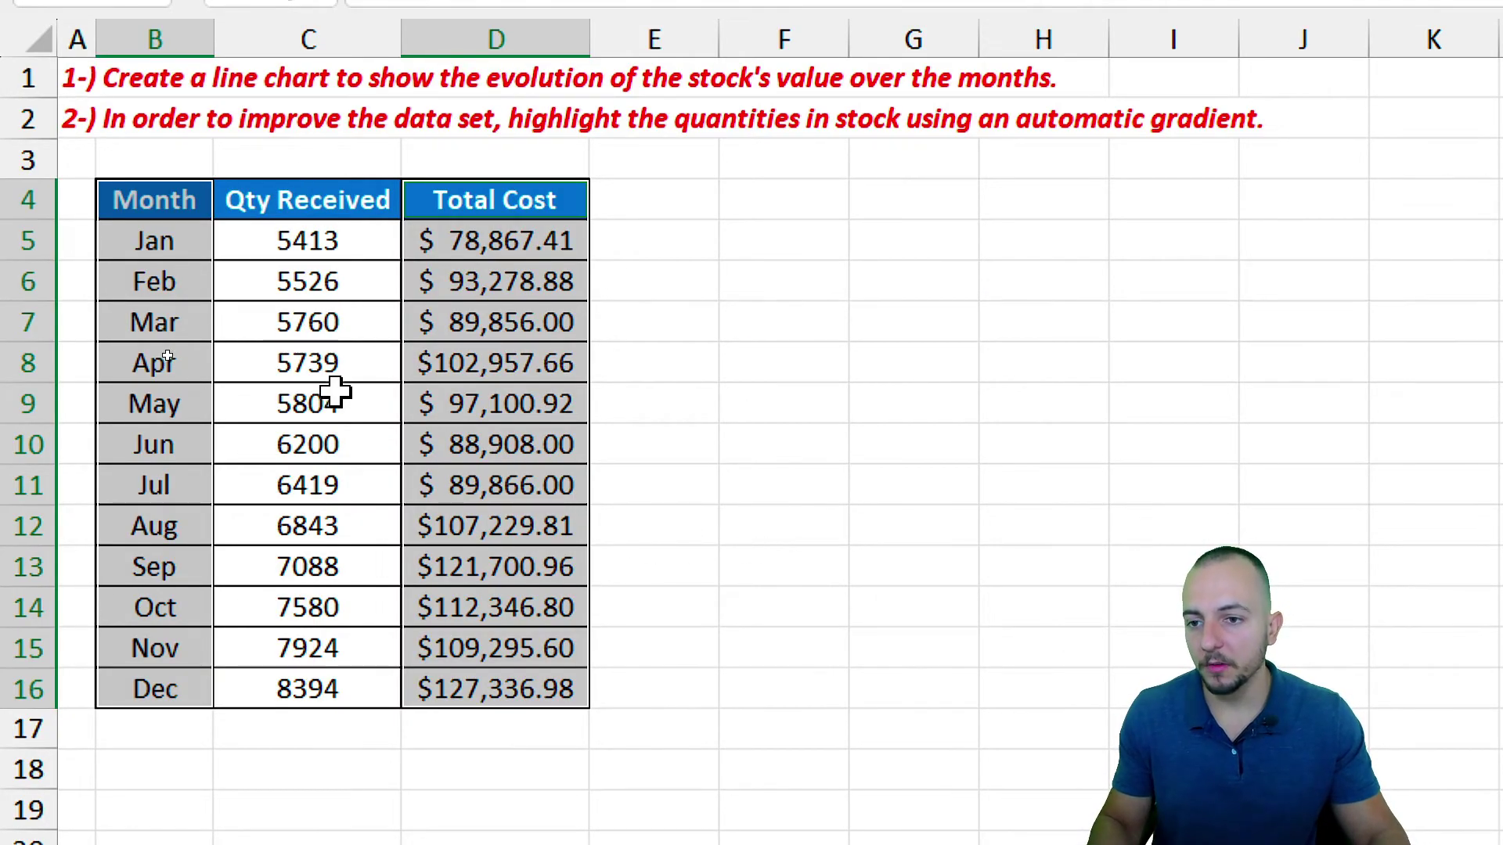
{"action": "left_click", "coordinate": [356, 361]}
Insert a 2-D line chart from the Month and Total Cost columns (B4:B16 and D4:D16) and place it beside the table
{"action": "mouse_move", "coordinate": [196, 198]}
{"action": "left_mouse_down"}
{"action": "mouse_move", "coordinate": [139, 609]}
{"action": "mouse_move", "coordinate": [148, 687]}
{"action": "left_mouse_up"}
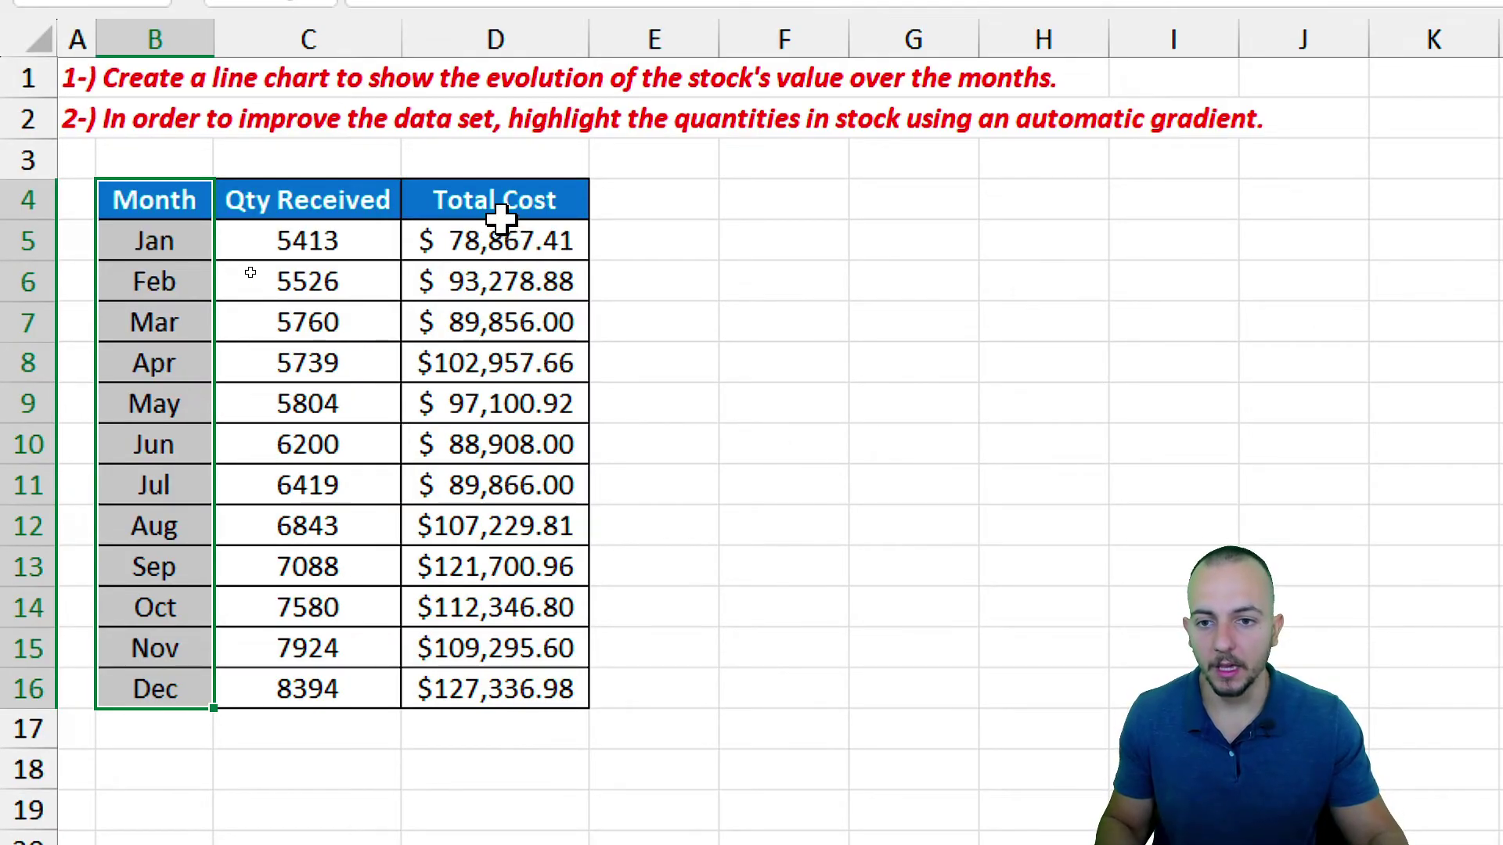
{"action": "left_click_drag", "start_coordinate": [526, 201], "coordinate": [506, 695], "text": "ctrl"}
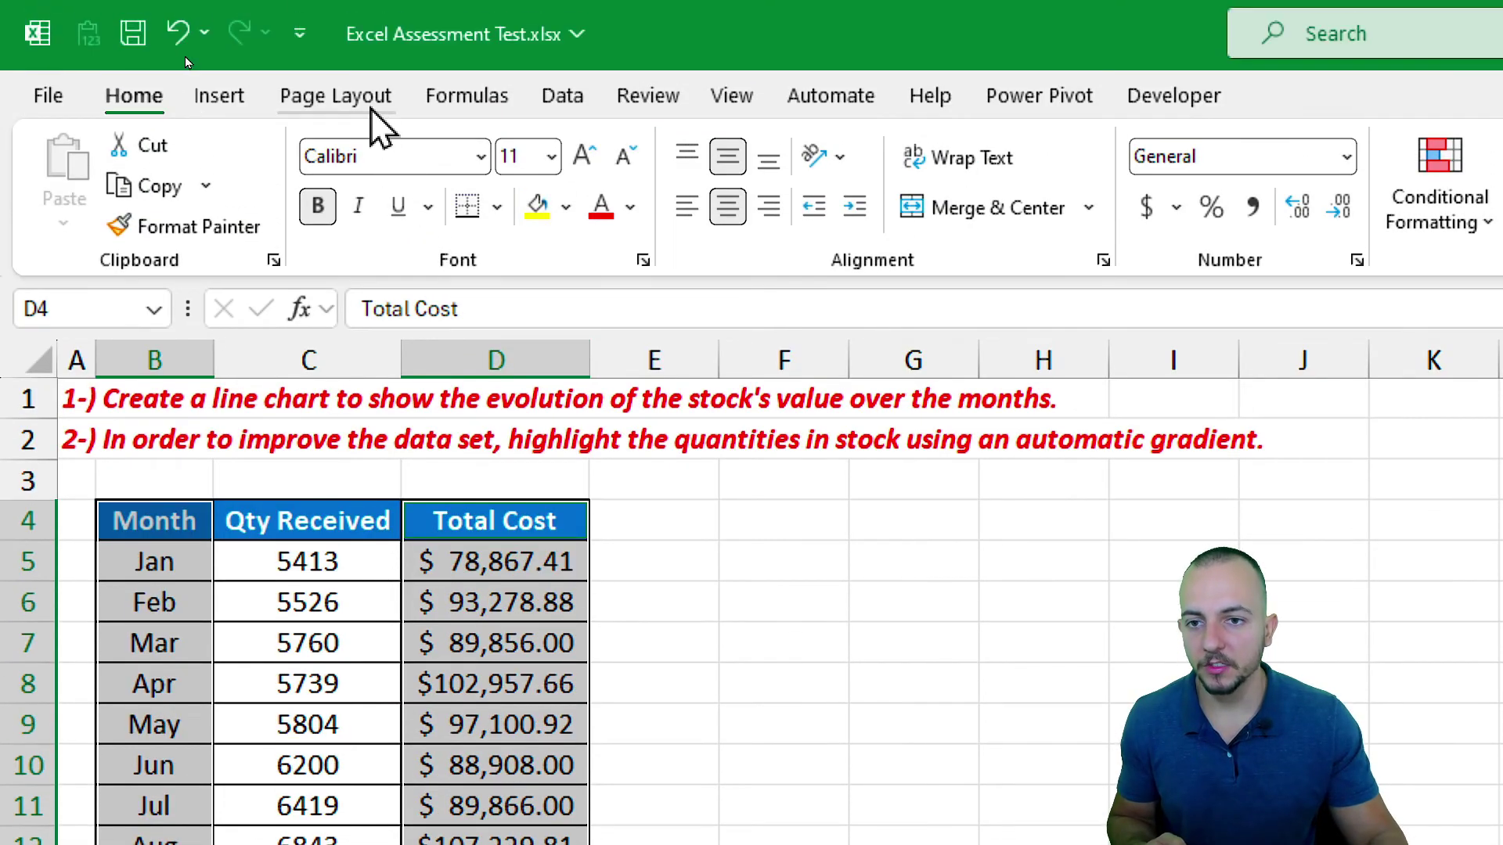
{"action": "left_click", "coordinate": [220, 95]}
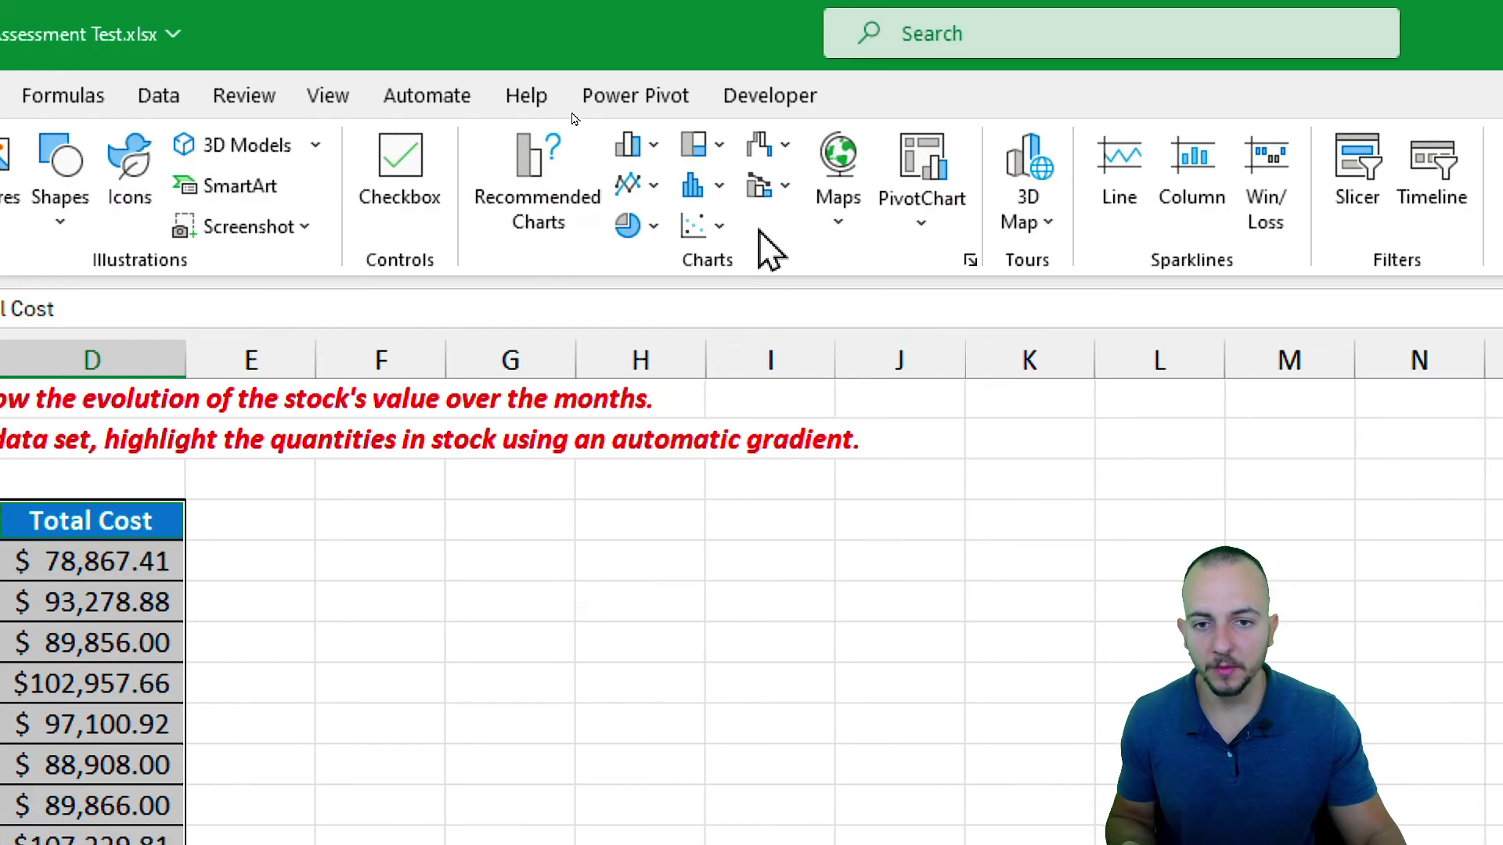
{"action": "left_click", "coordinate": [1046, 184]}
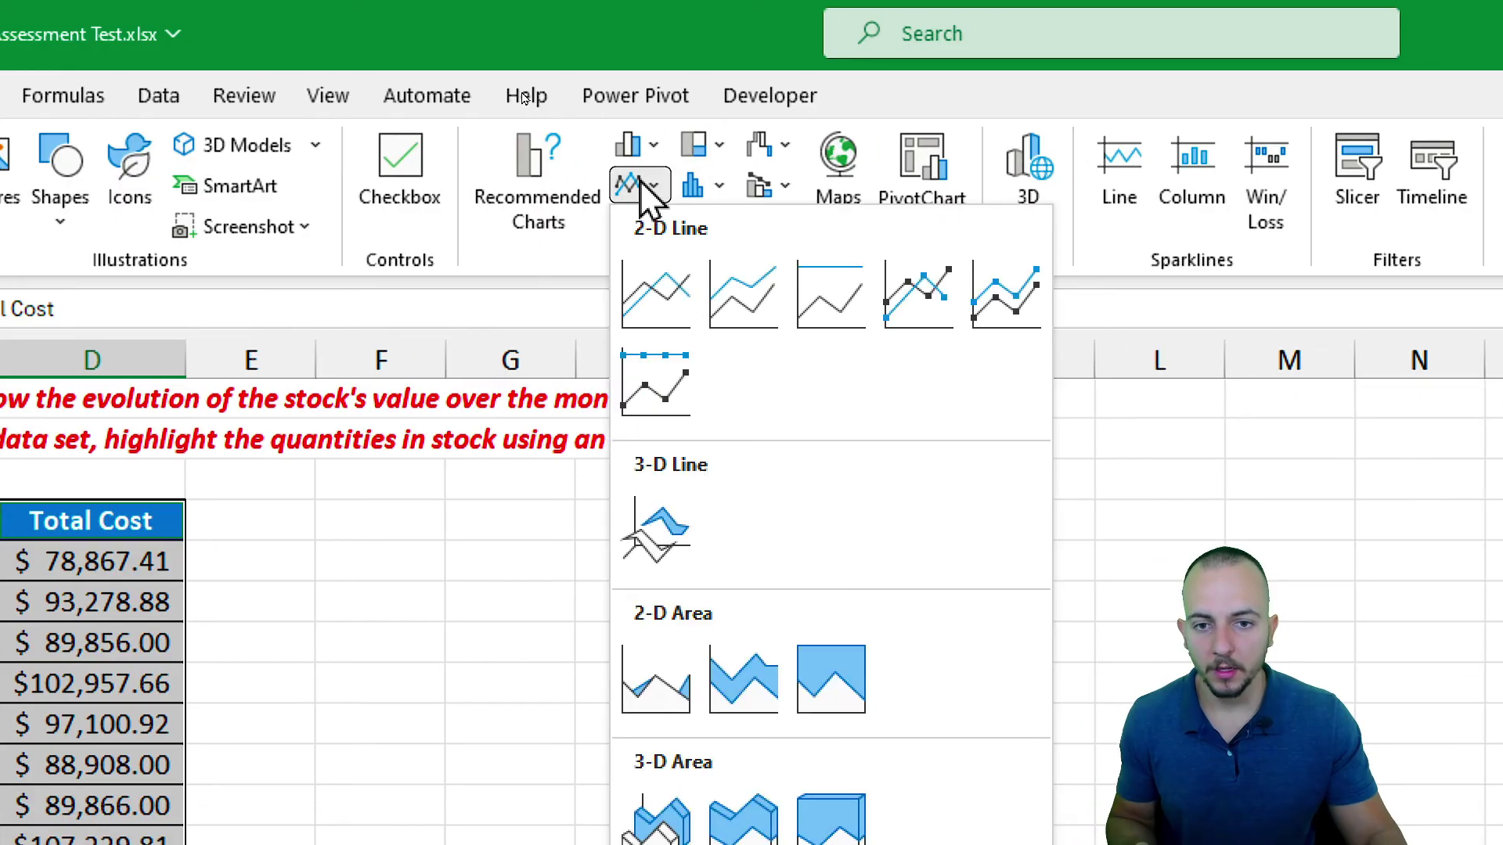
{"action": "left_click", "coordinate": [669, 291]}
{"action": "left_click_drag", "start_coordinate": [782, 715], "coordinate": [456, 535]}
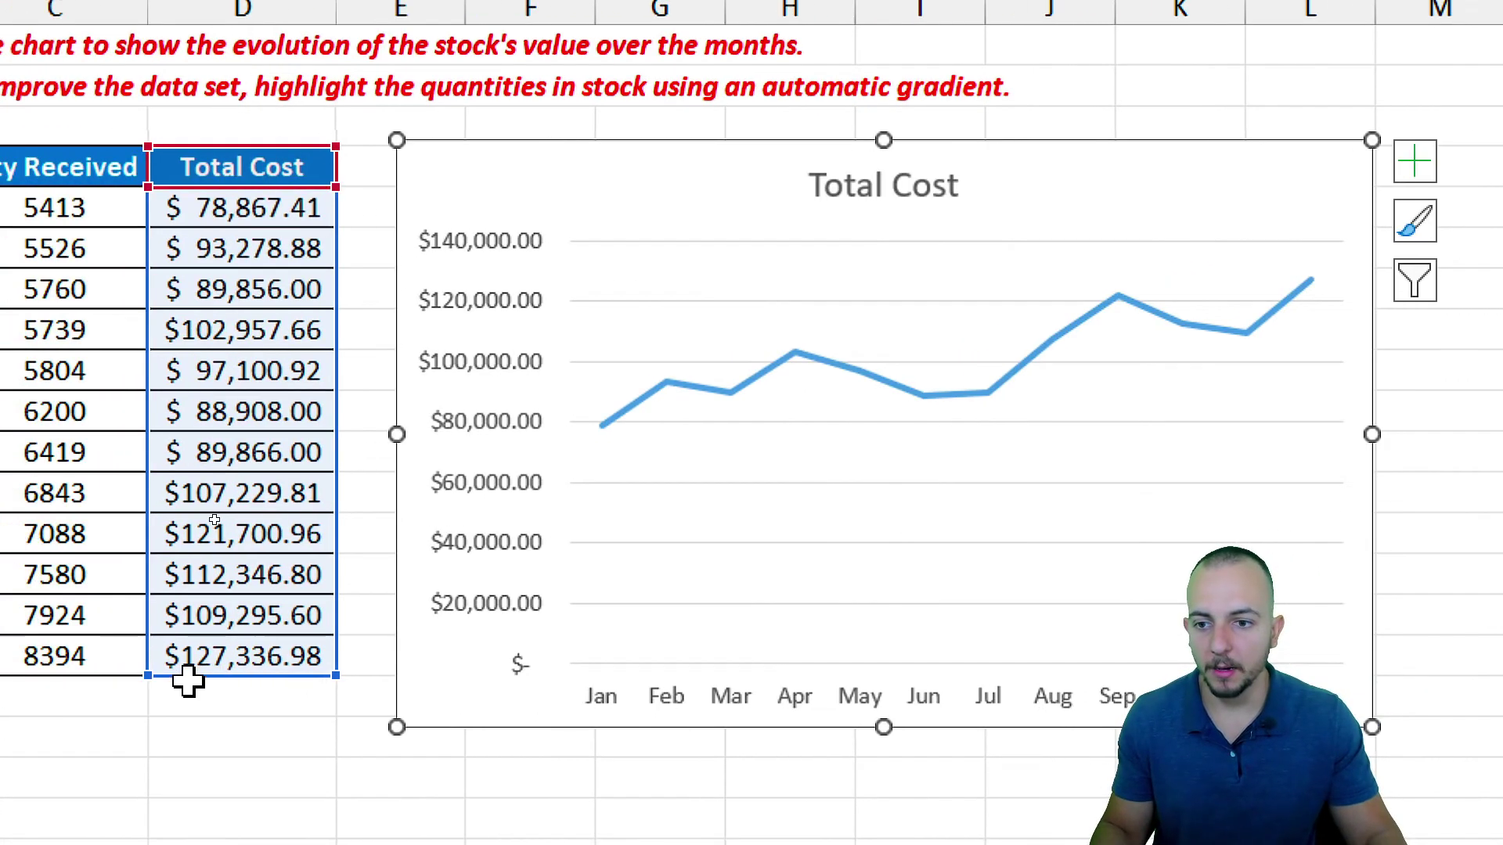
Check the line chart's source ranges against the Month, Qty Received and Total Cost columns
{"action": "left_click", "coordinate": [52, 734]}
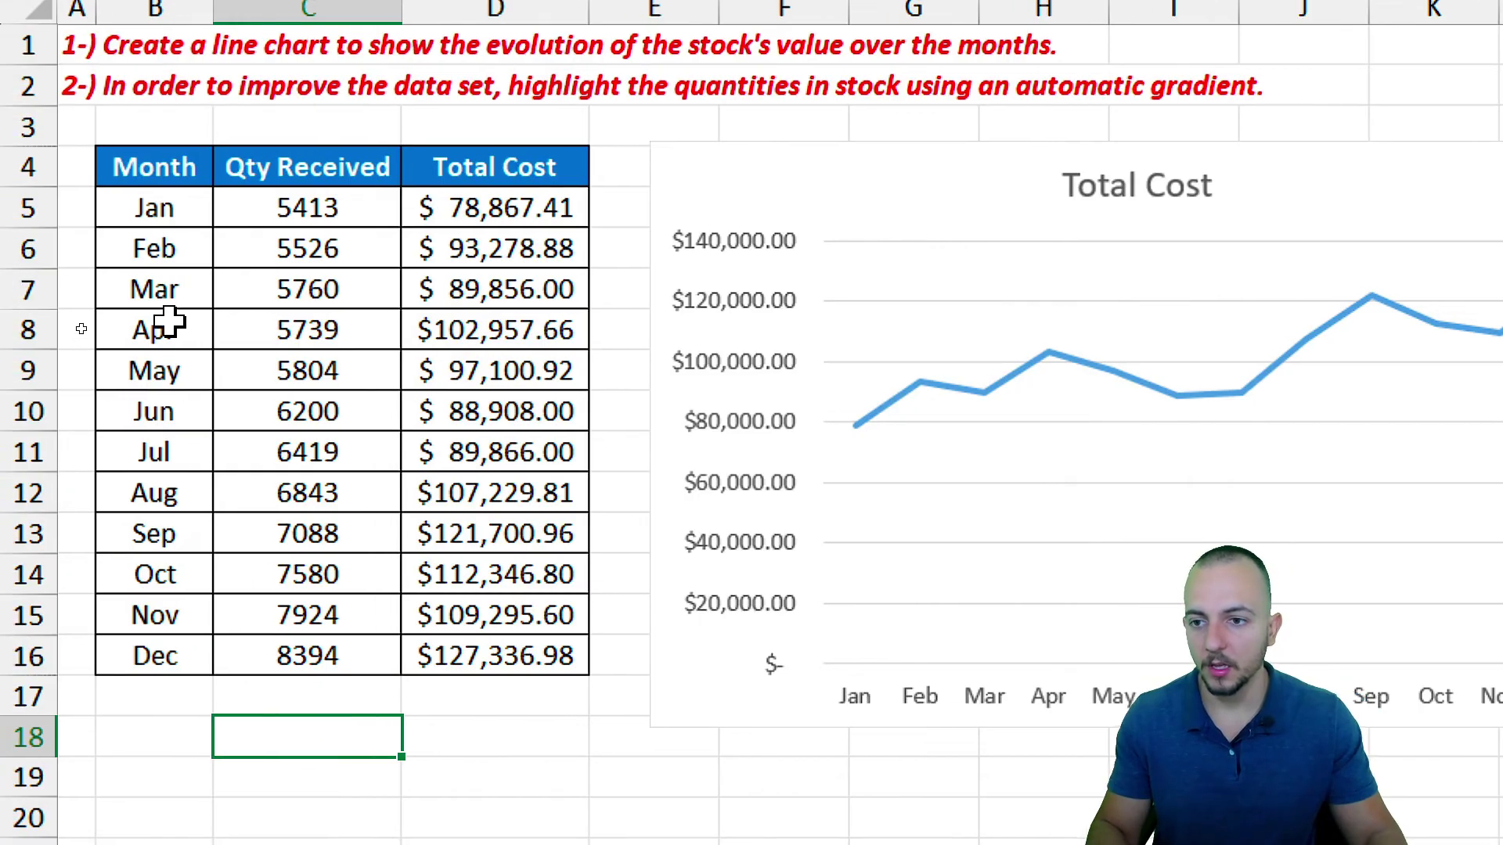
{"action": "left_click", "coordinate": [662, 166]}
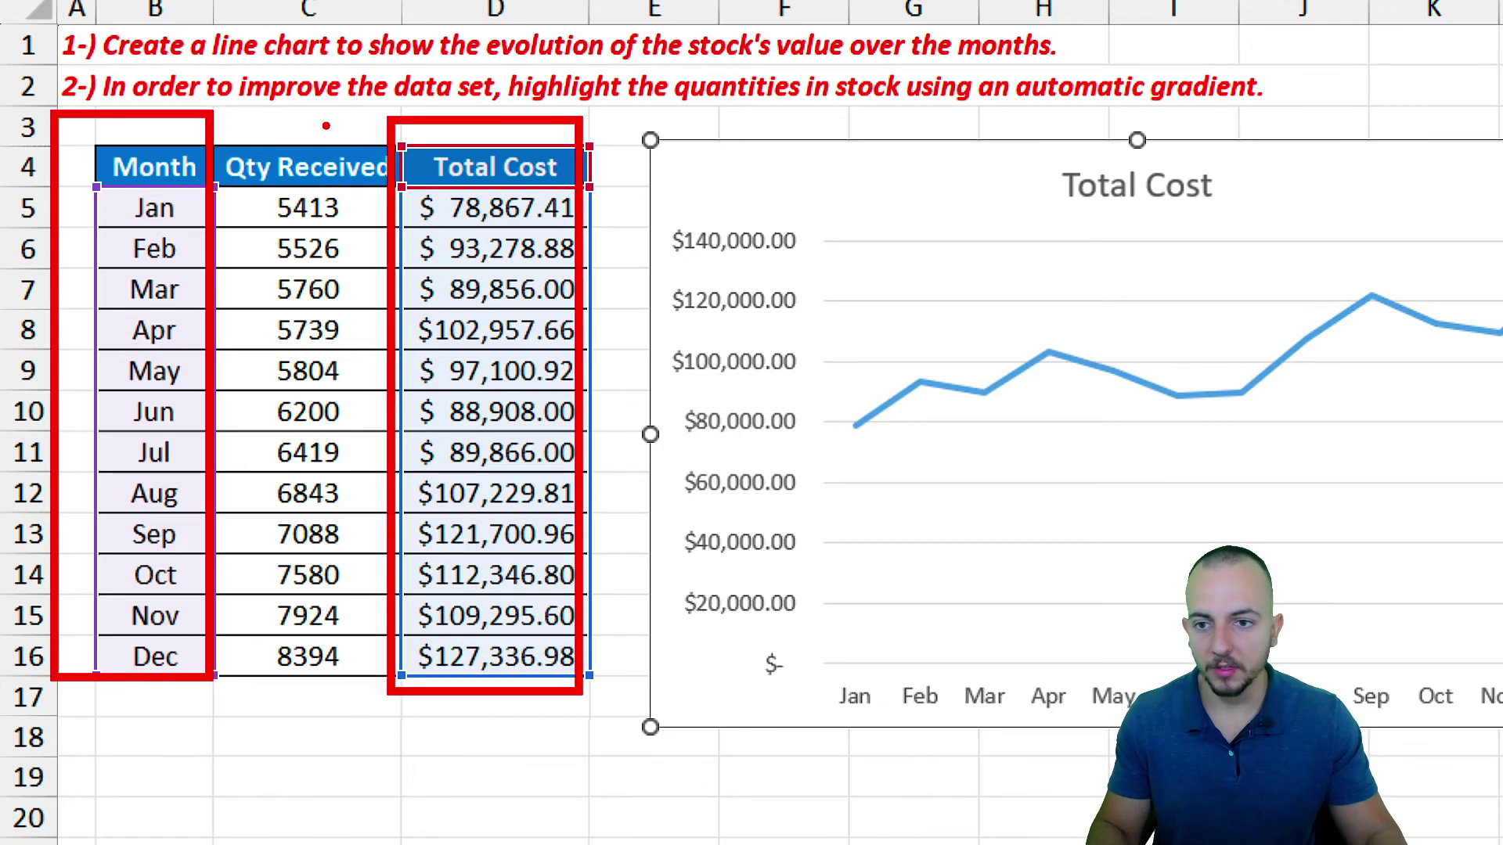
{"action": "left_click_drag", "start_coordinate": [301, 125], "coordinate": [296, 680]}
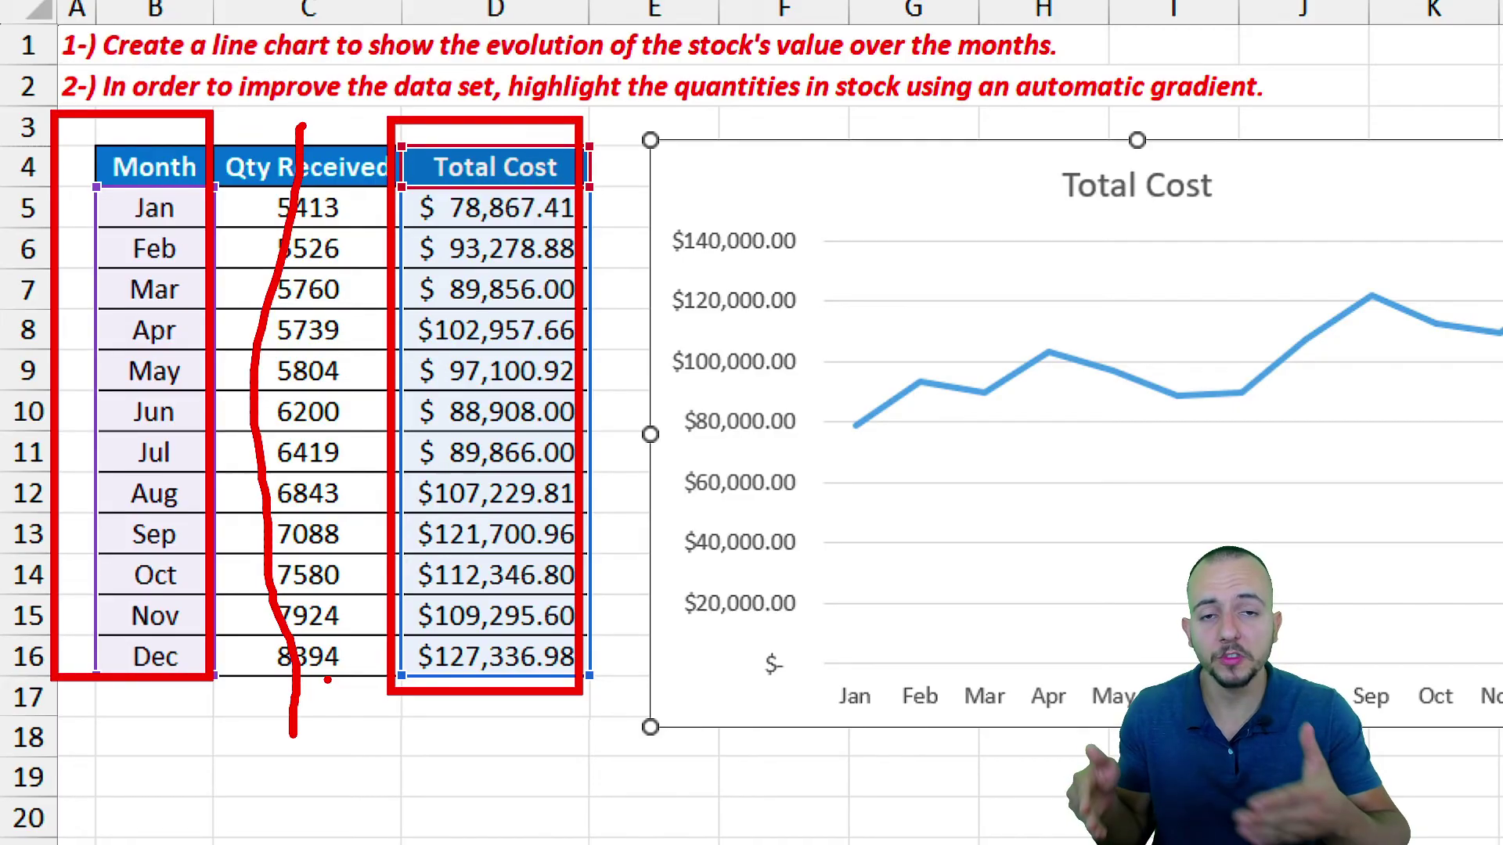
{"action": "key", "text": "Escape"}
{"action": "left_click", "coordinate": [329, 732]}
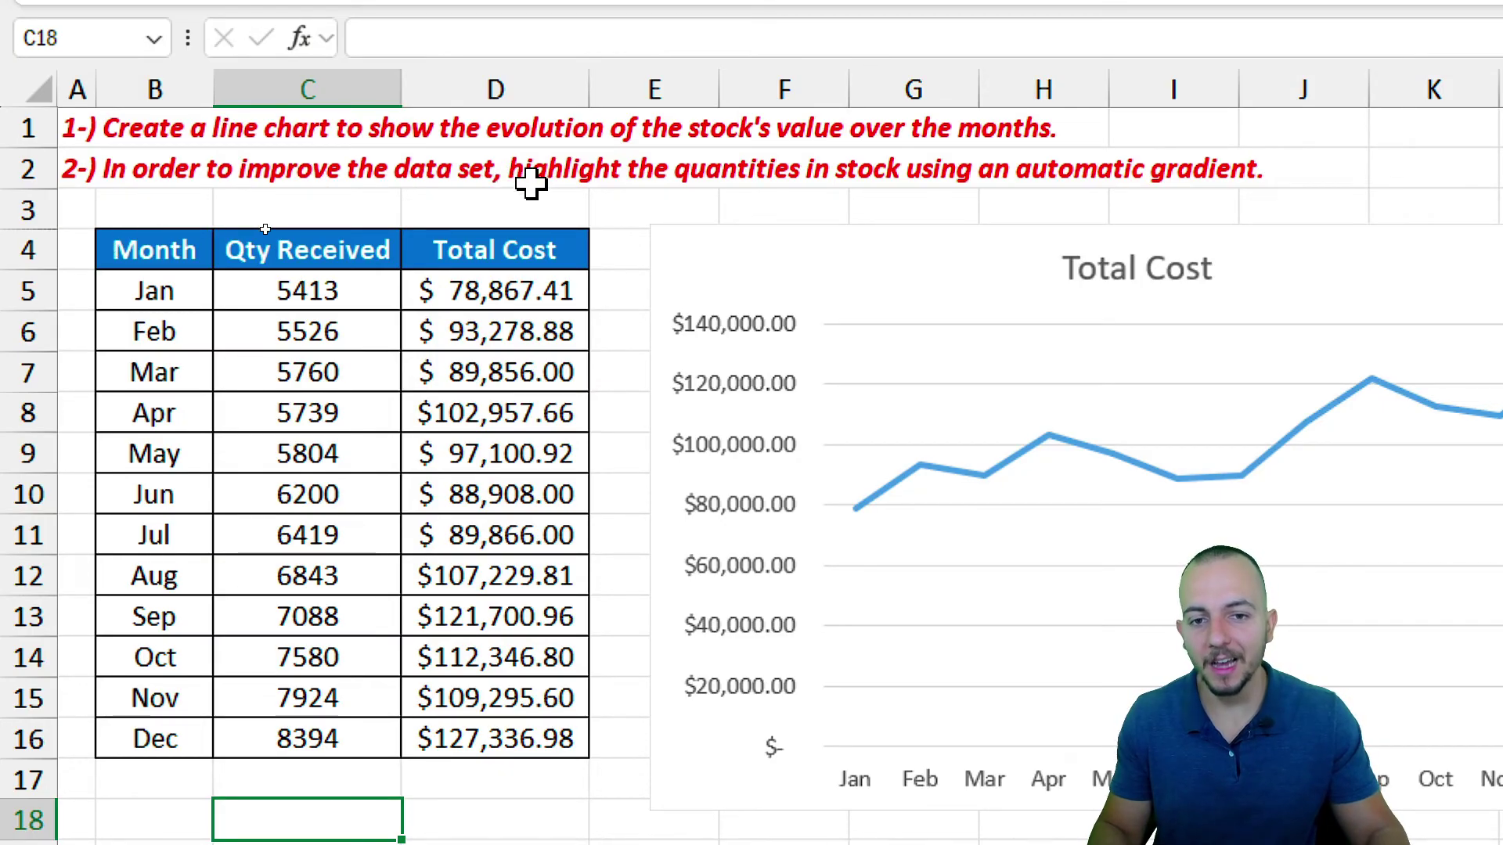
Examine the monthly quantities in C5:C16 that the gradient task refers to
{"action": "left_click_drag", "start_coordinate": [306, 293], "coordinate": [327, 739]}
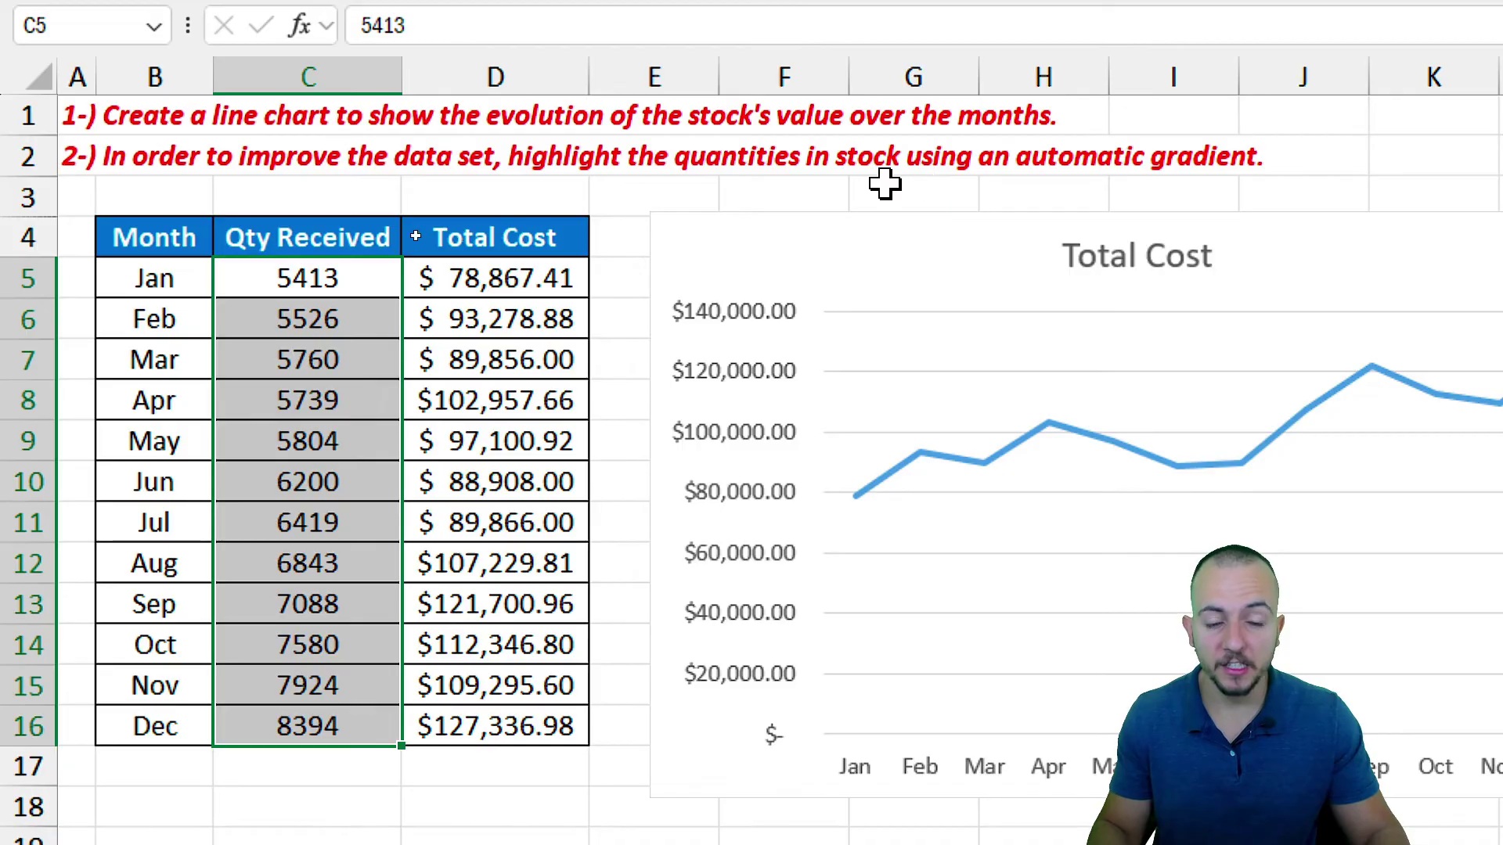
{"action": "left_click_drag", "start_coordinate": [342, 285], "coordinate": [340, 709]}
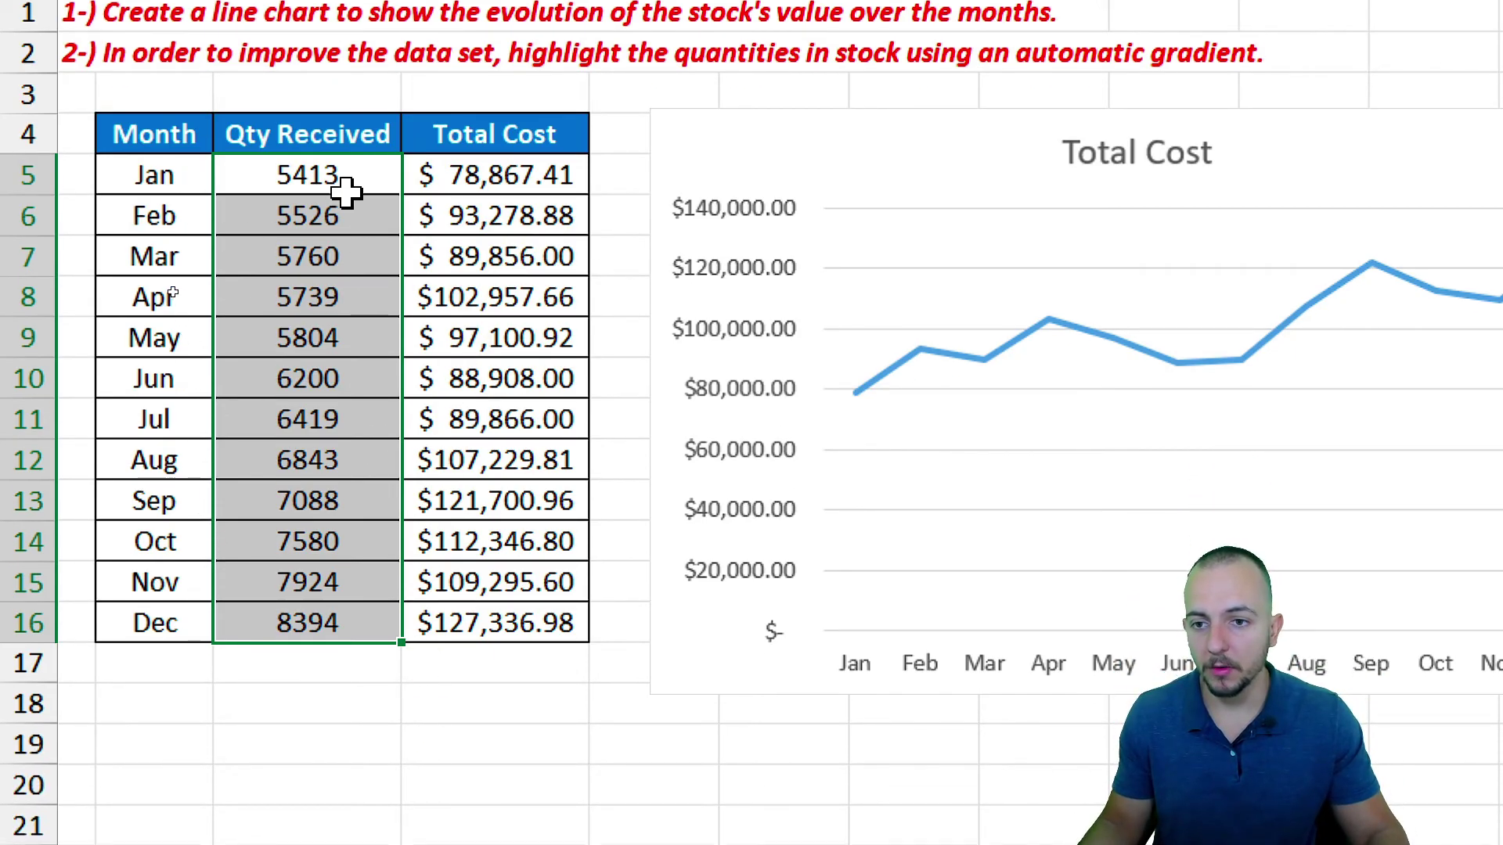
{"action": "left_click", "coordinate": [347, 292]}
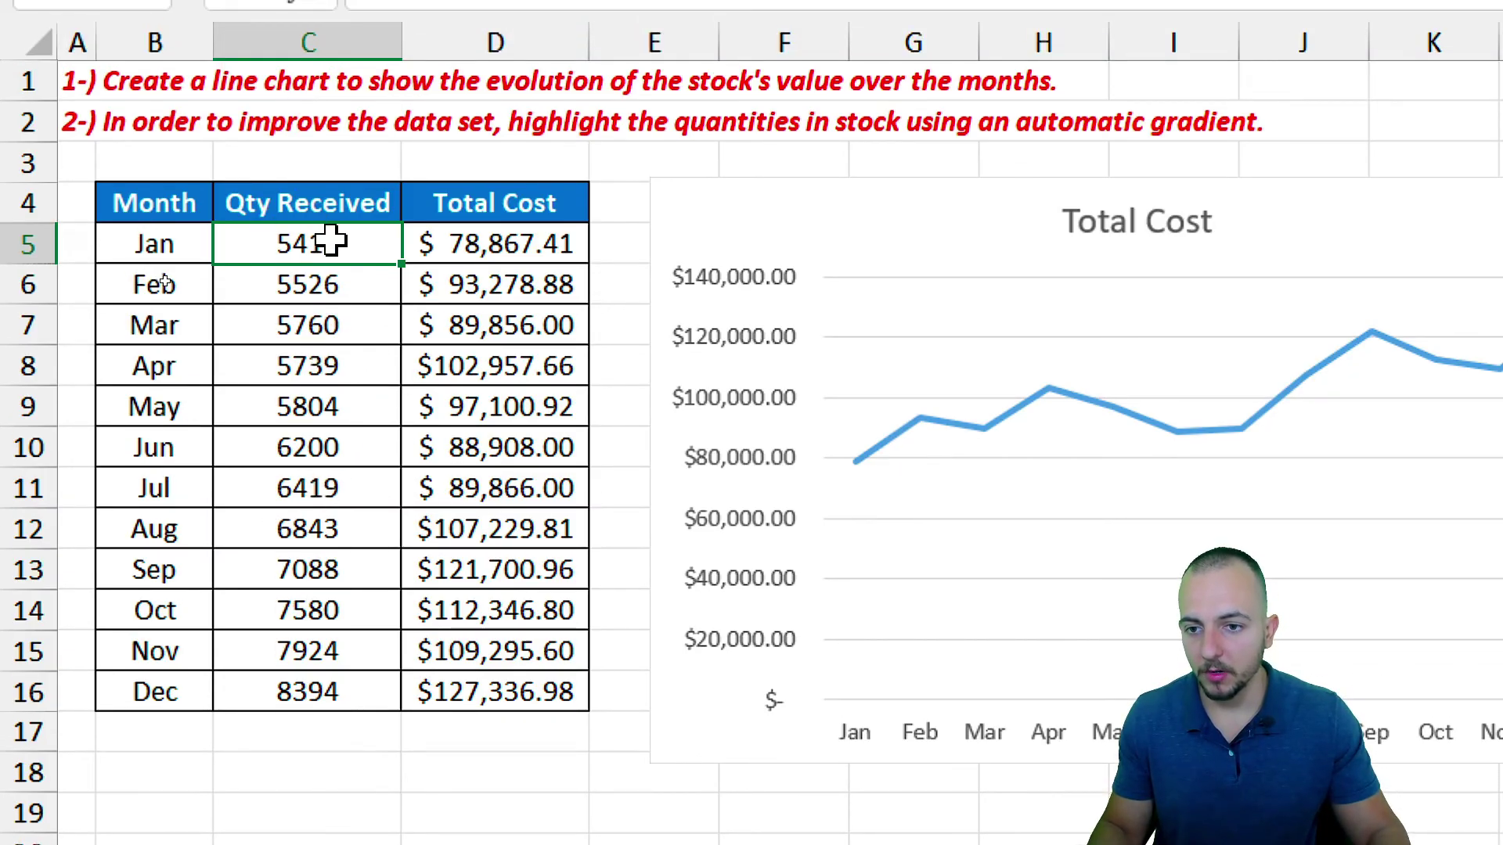
Fill the January to May quantities (C5:C9) with standard red
{"action": "left_click_drag", "start_coordinate": [326, 191], "coordinate": [347, 316]}
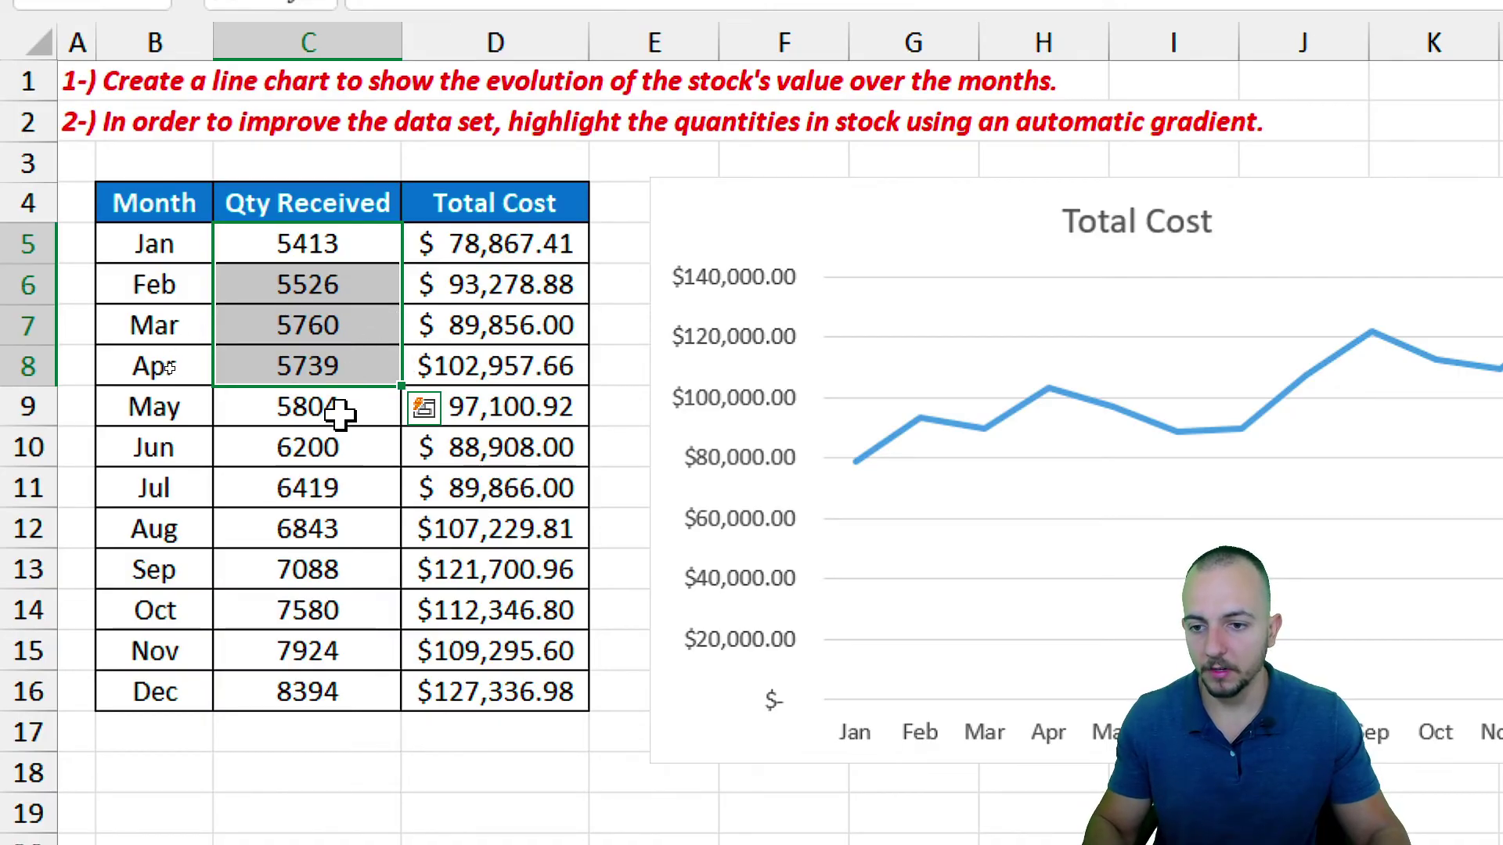
{"action": "left_click", "coordinate": [391, 407], "text": "shift"}
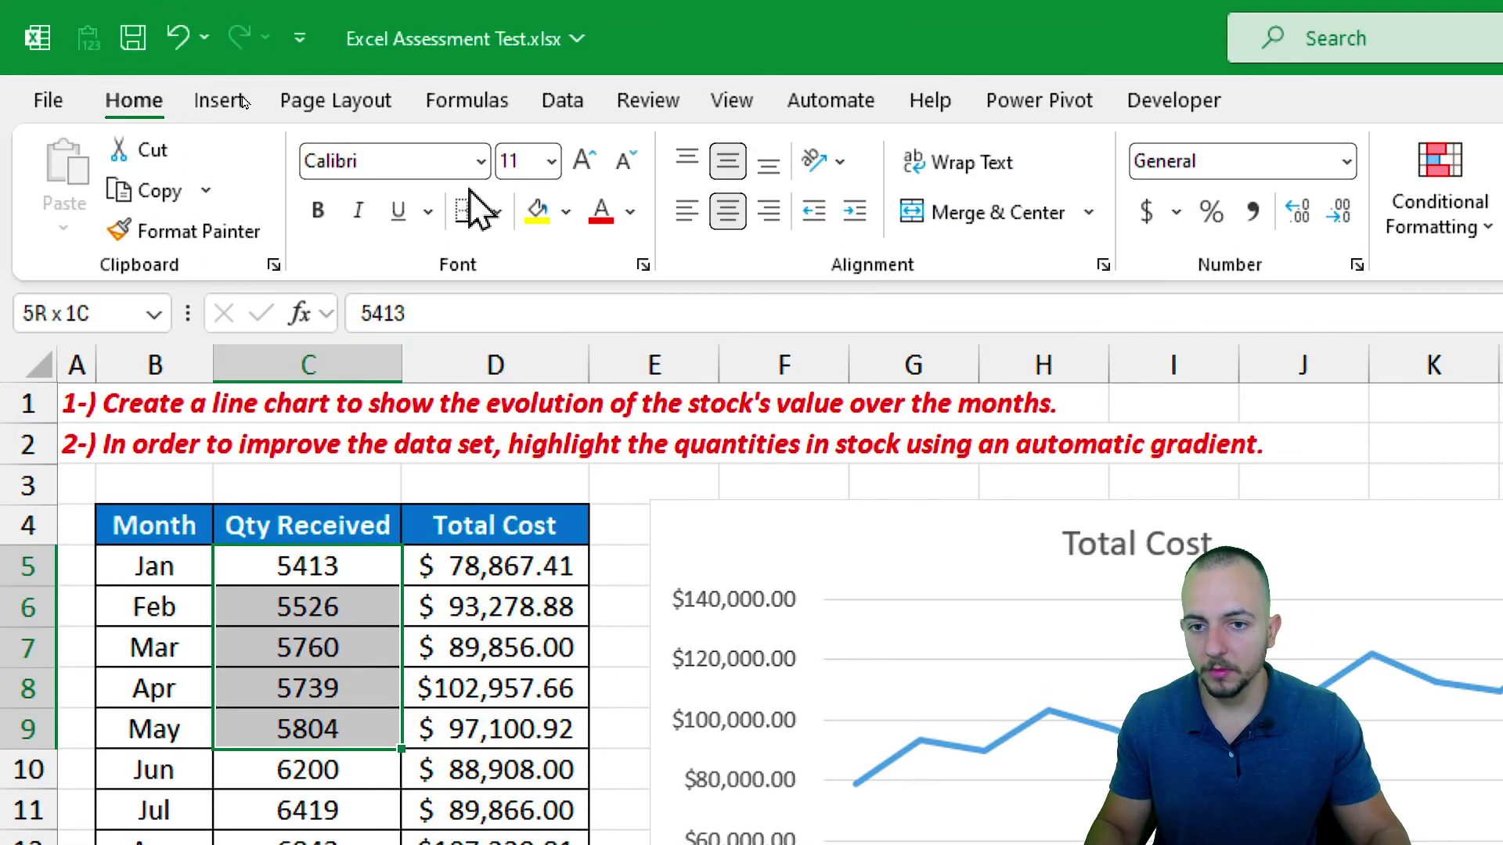
{"action": "left_click", "coordinate": [565, 30]}
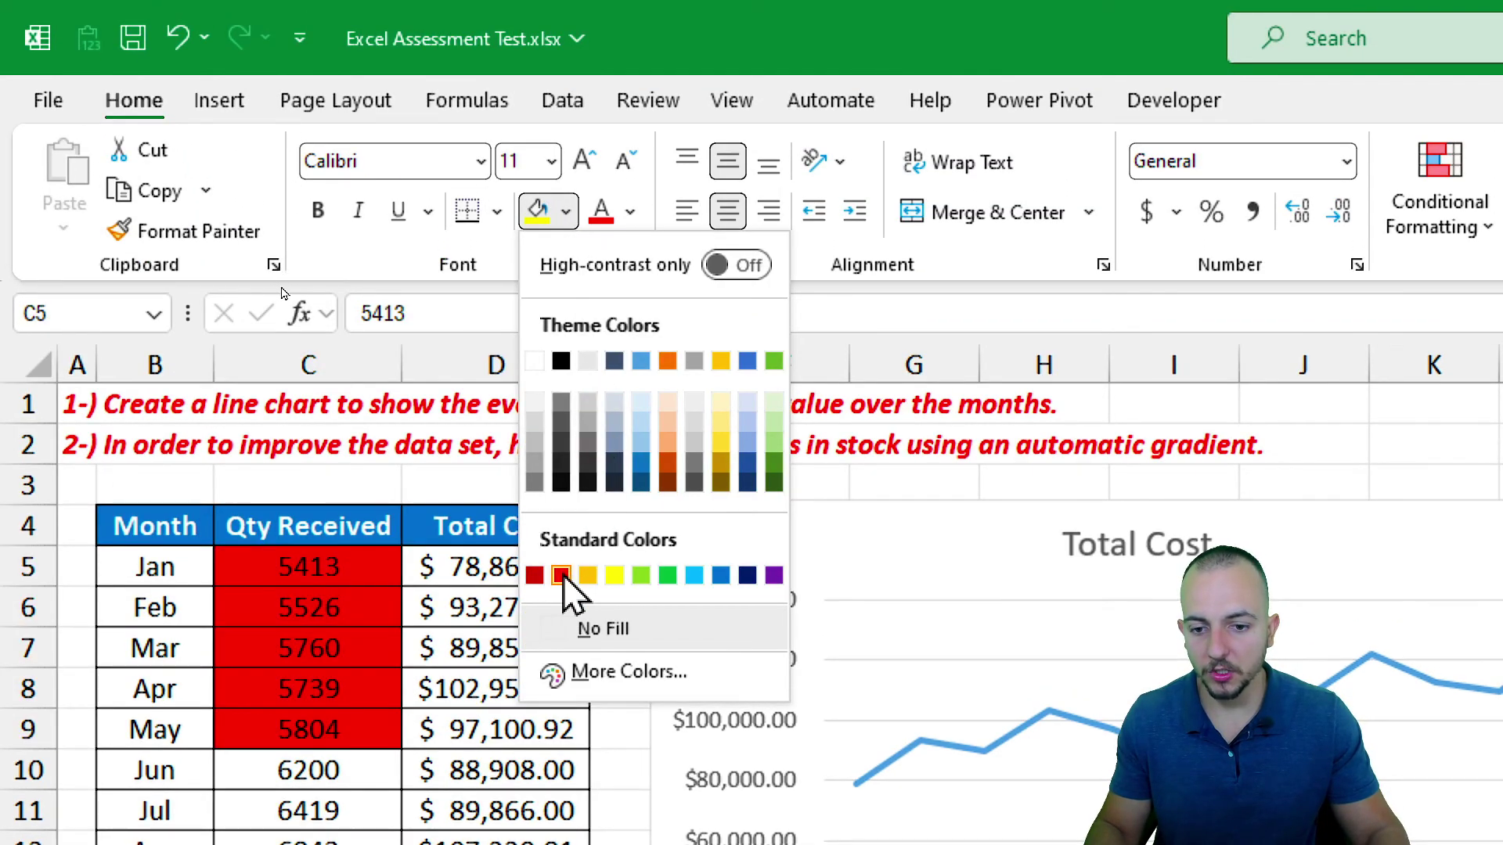
{"action": "left_click", "coordinate": [561, 575]}
Fill the September to December quantities (C13:C16) with green and the June to August quantities (C10:C12) with yellow
{"action": "left_click_drag", "start_coordinate": [337, 520], "coordinate": [368, 736]}
{"action": "left_click", "coordinate": [566, 96]}
{"action": "left_click", "coordinate": [668, 461]}
{"action": "left_click", "coordinate": [565, 96]}
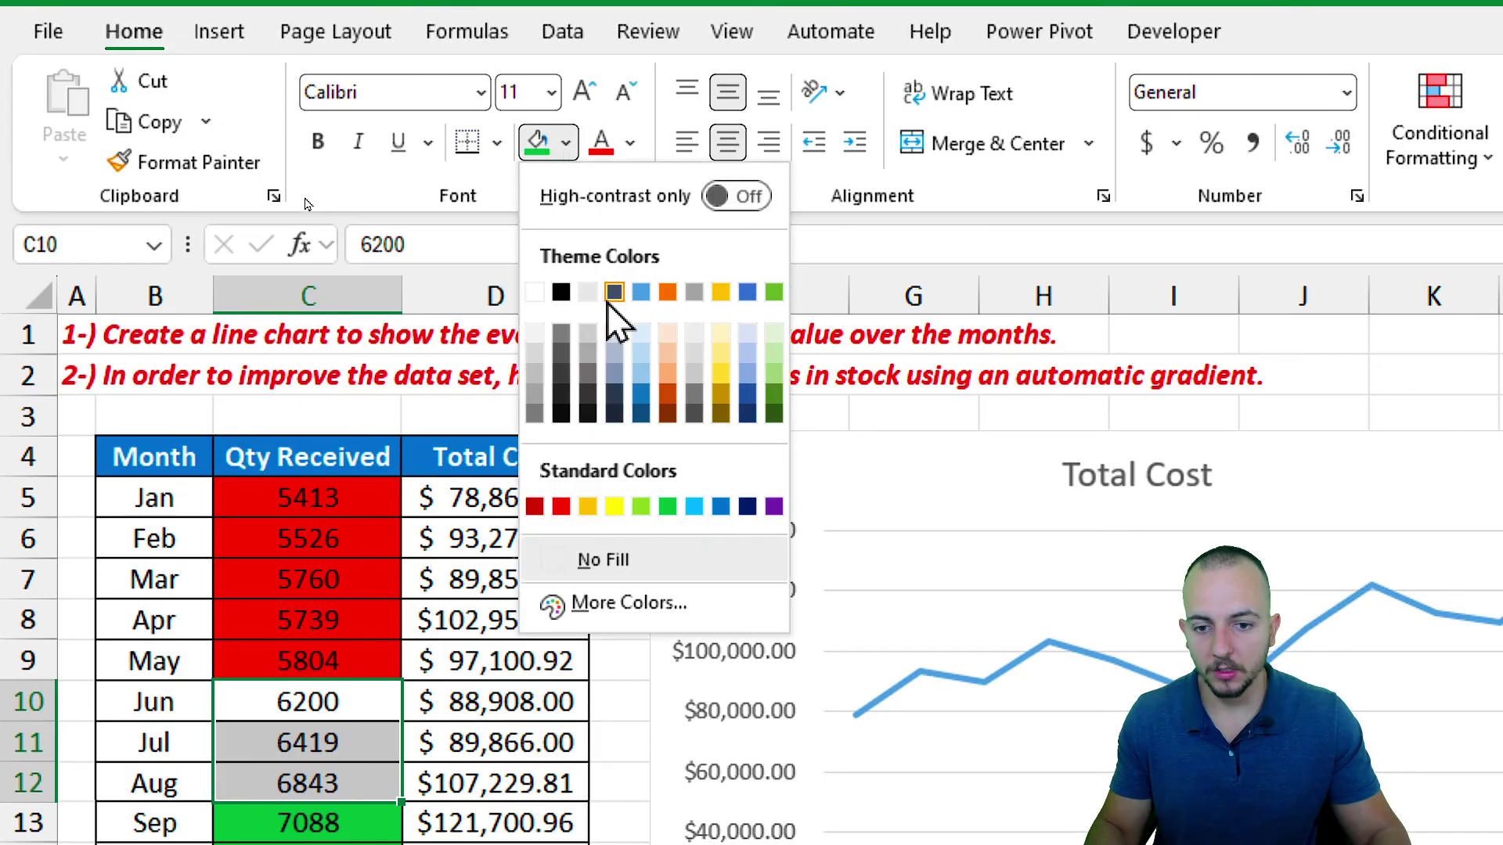
{"action": "left_click", "coordinate": [609, 466]}
{"action": "left_click", "coordinate": [498, 660]}
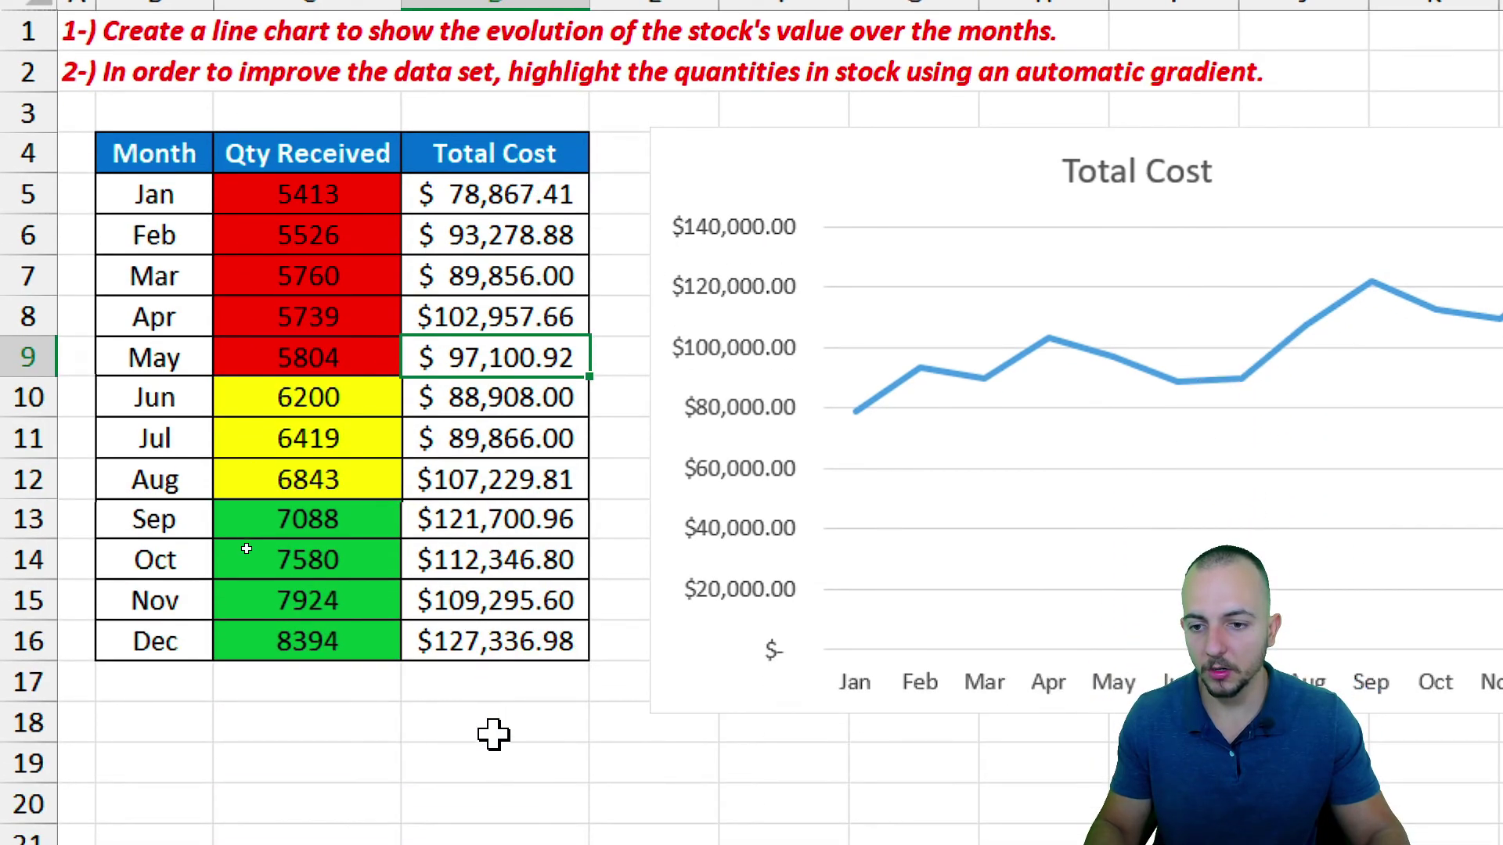
Change March's quantity in C7 to 10000 to test whether the manual fill color adapts
{"action": "left_click", "coordinate": [190, 464]}
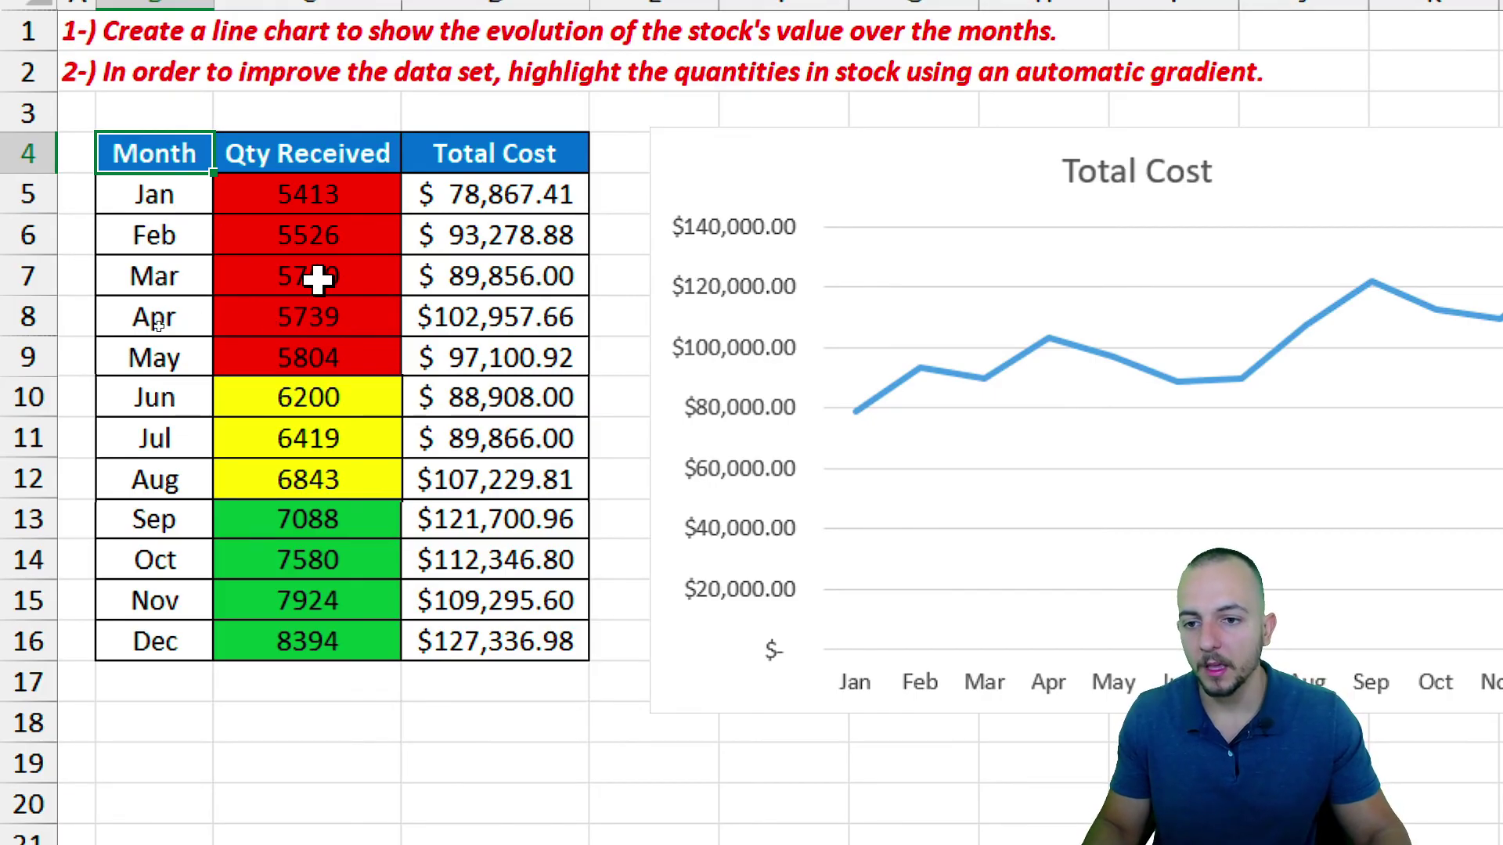
{"action": "left_click_drag", "start_coordinate": [185, 278], "coordinate": [418, 279]}
{"action": "left_click", "coordinate": [368, 271]}
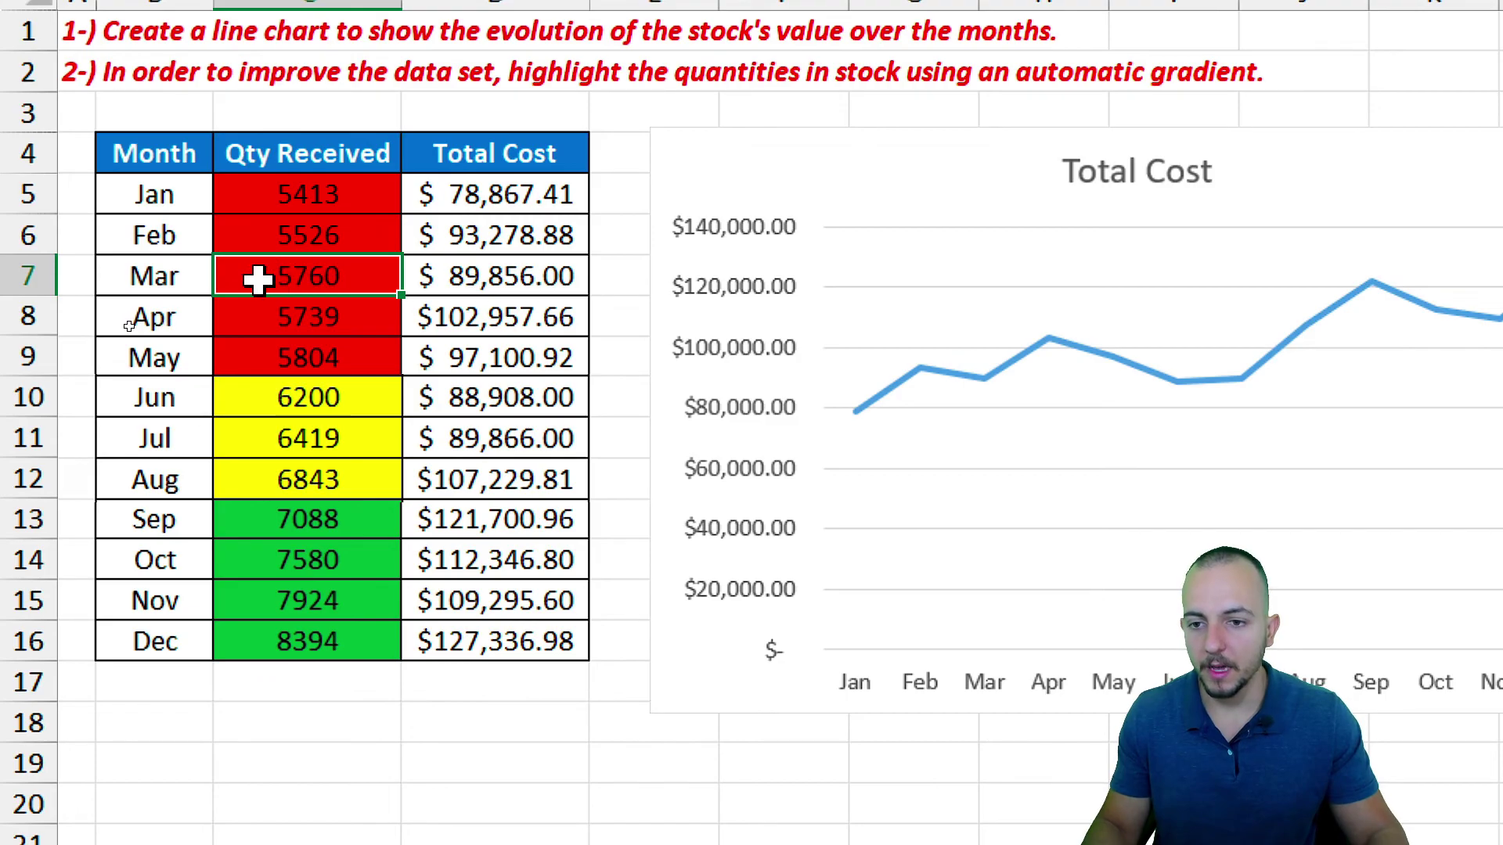
{"action": "type", "text": "10000"}
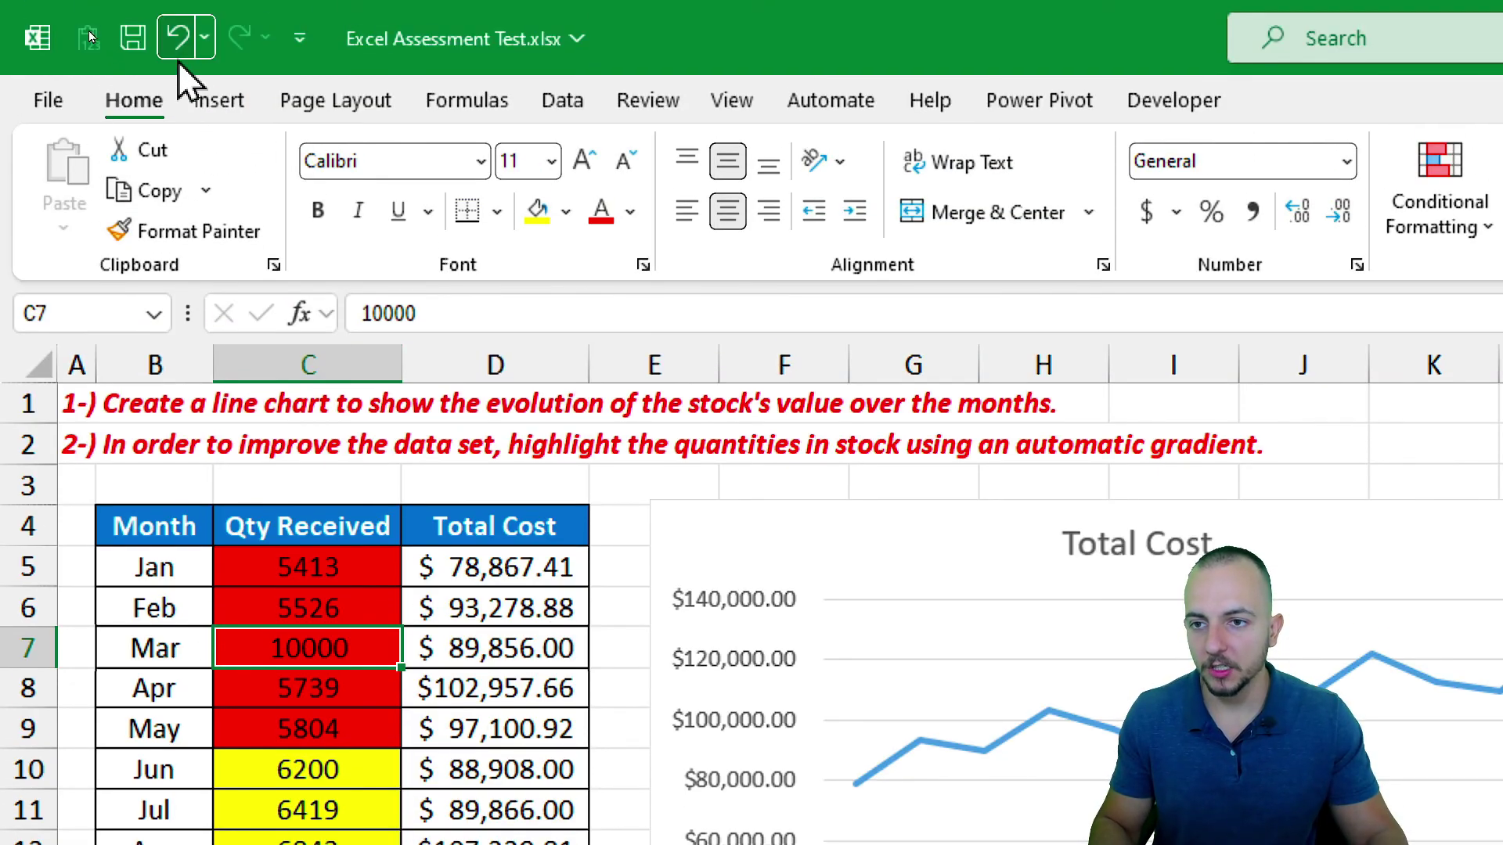
Undo the test value in C7 and all the manual fill colors in the Qty Received column
{"action": "left_click", "coordinate": [178, 53]}
{"action": "left_click", "coordinate": [177, 49]}
{"action": "left_click", "coordinate": [177, 48]}
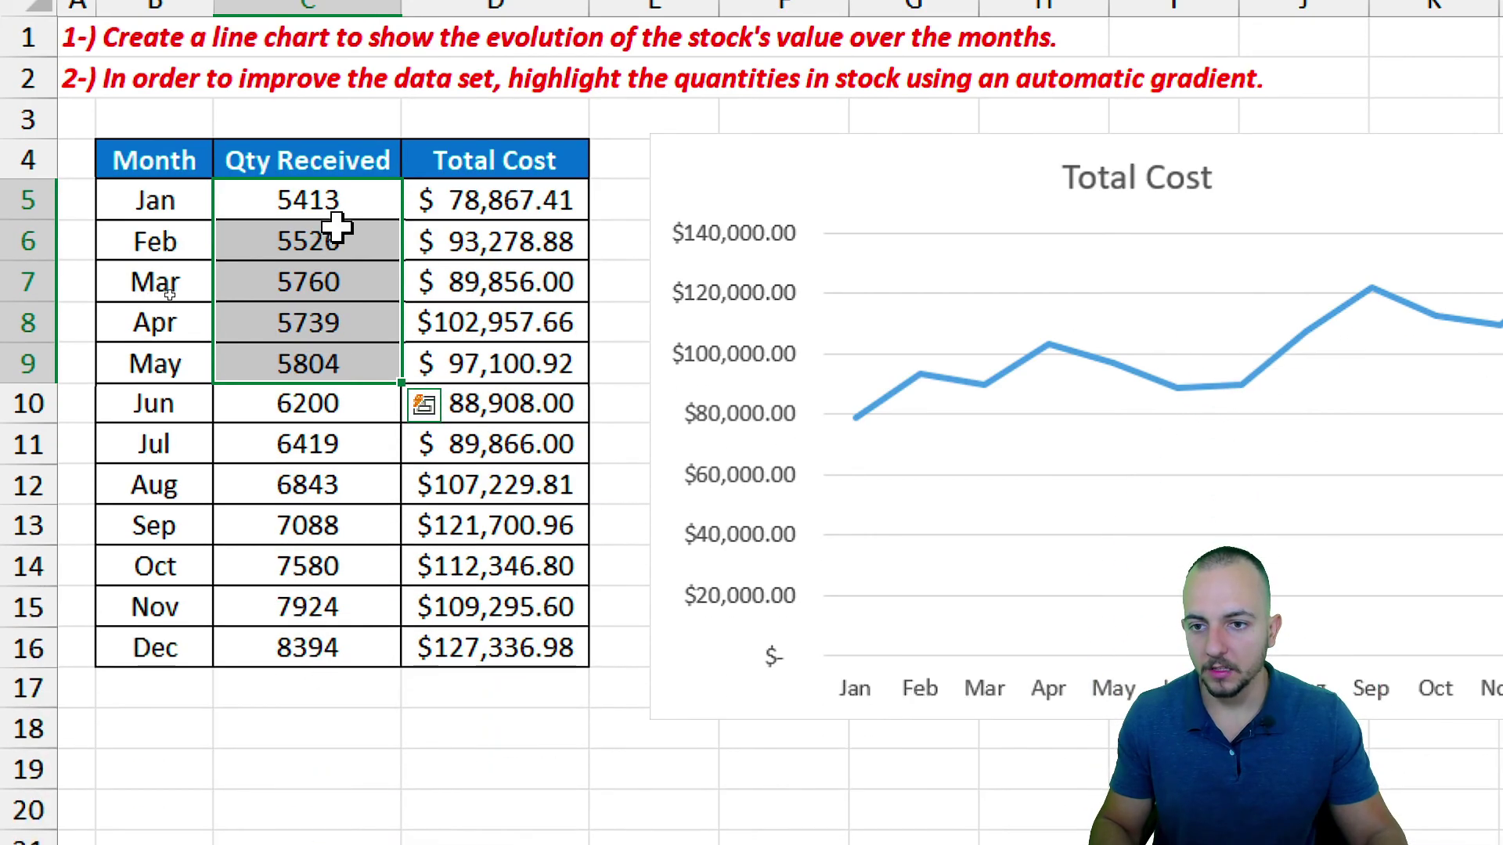
Apply the green-yellow-red color scale as conditional formatting to the quantities in C5:C16
{"action": "left_click_drag", "start_coordinate": [366, 209], "coordinate": [340, 642]}
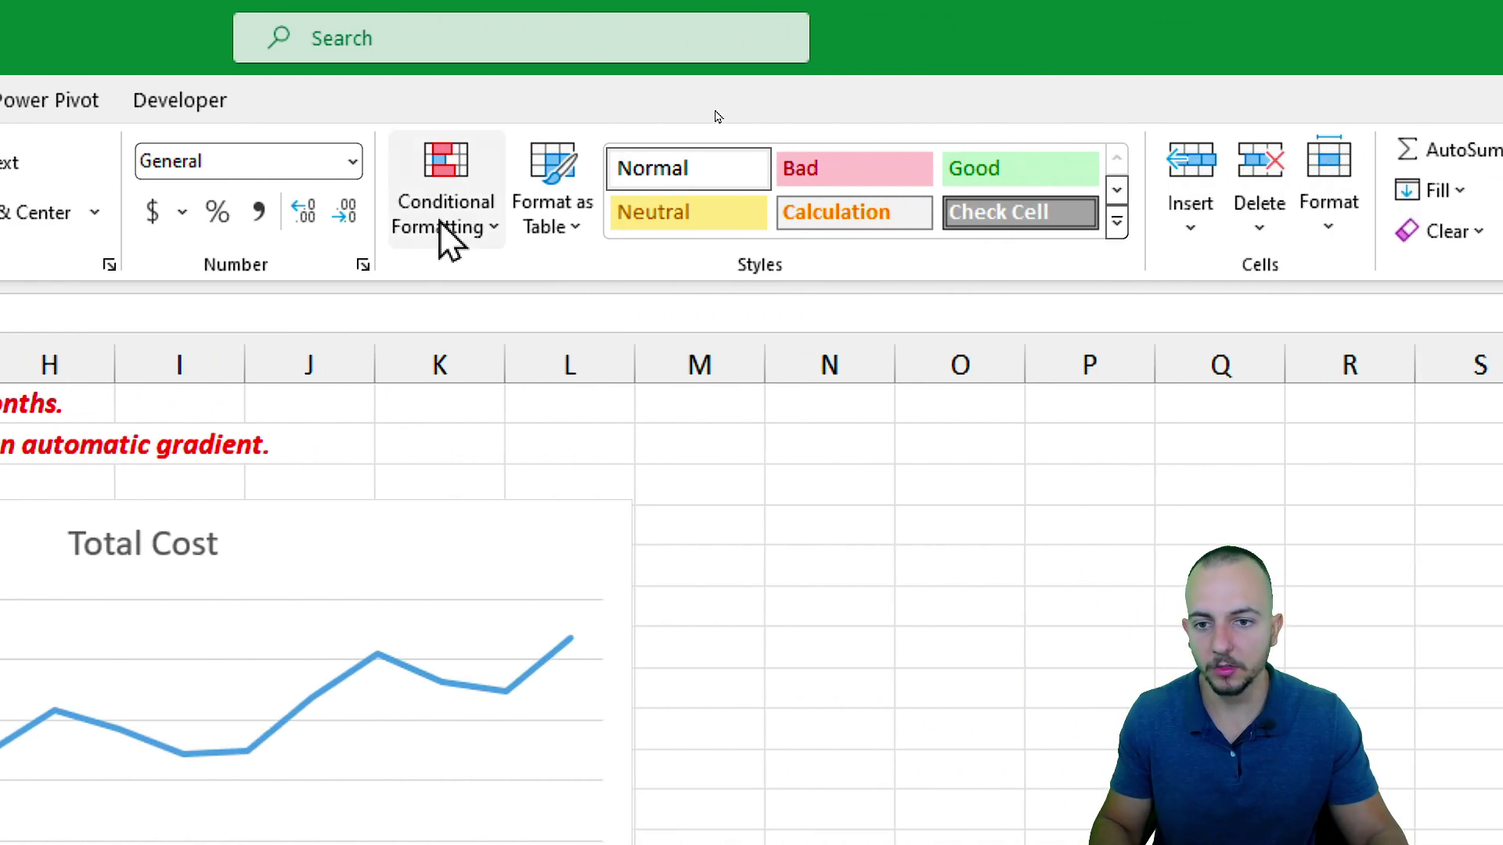
{"action": "left_click", "coordinate": [1433, 219]}
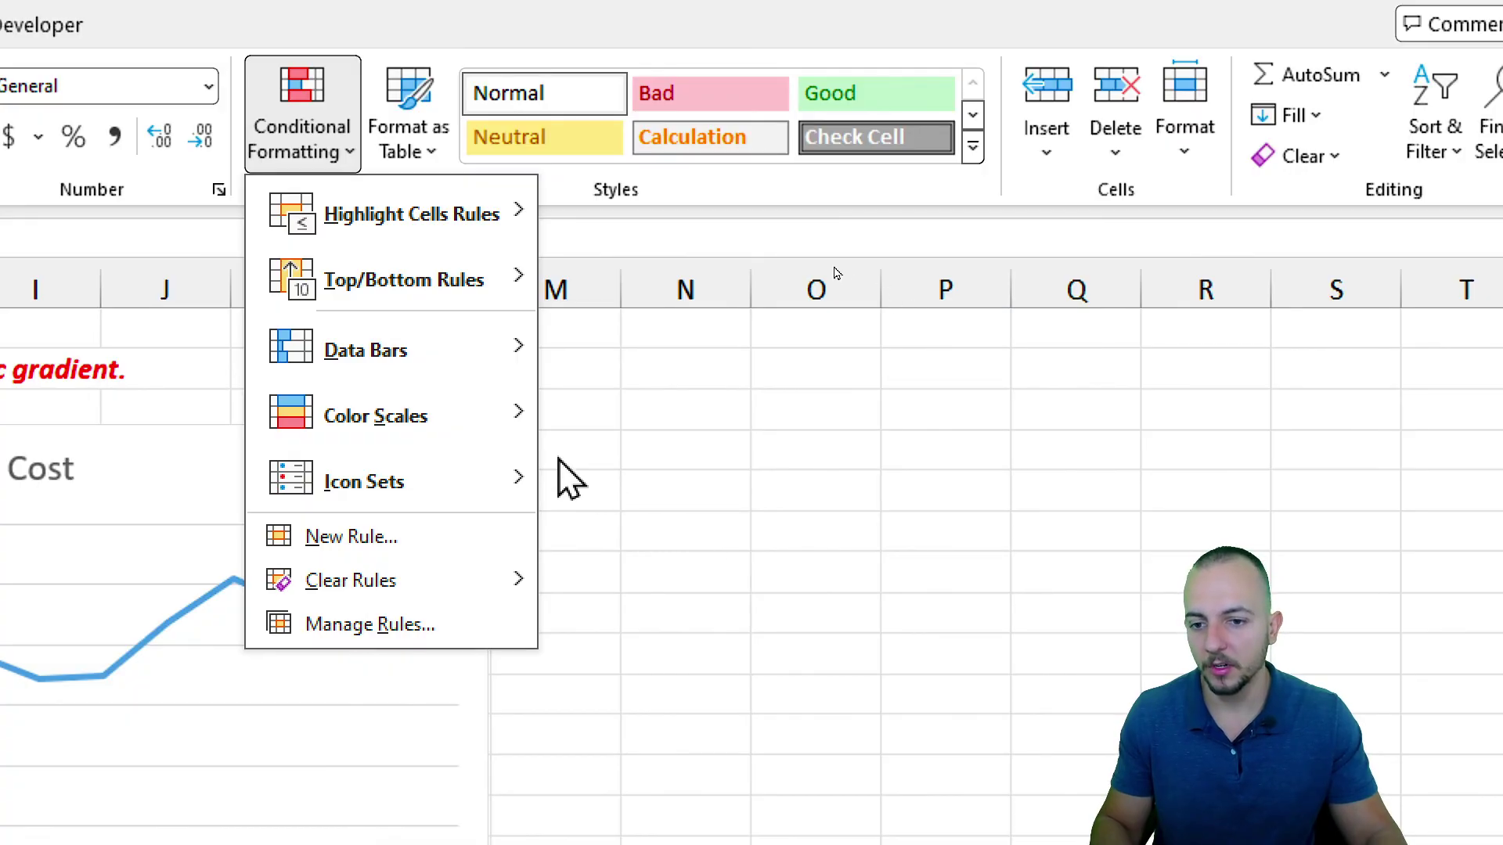
{"action": "mouse_move", "coordinate": [456, 441]}
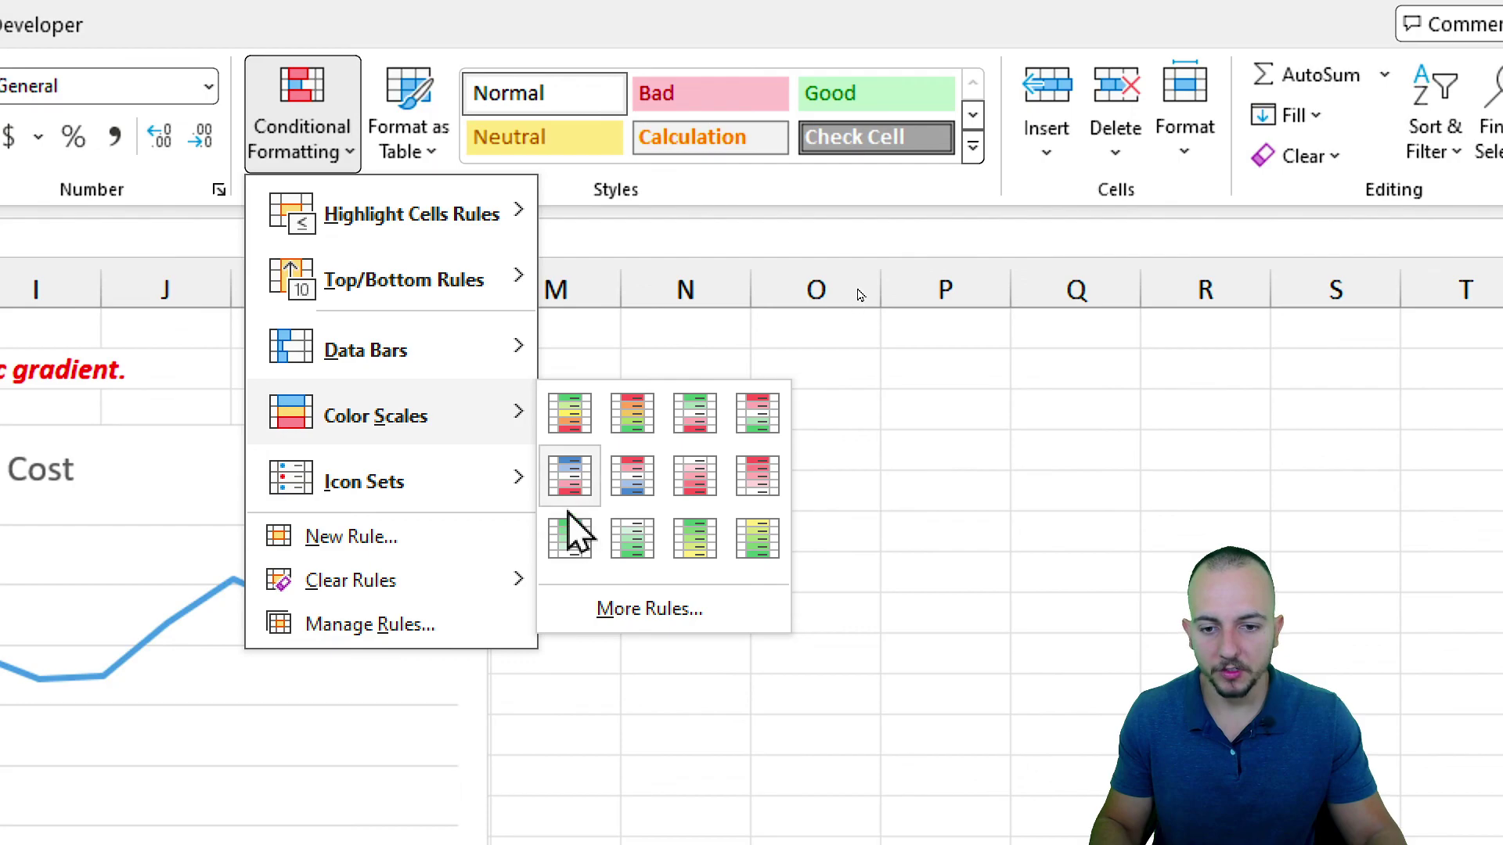
{"action": "left_click", "coordinate": [575, 420]}
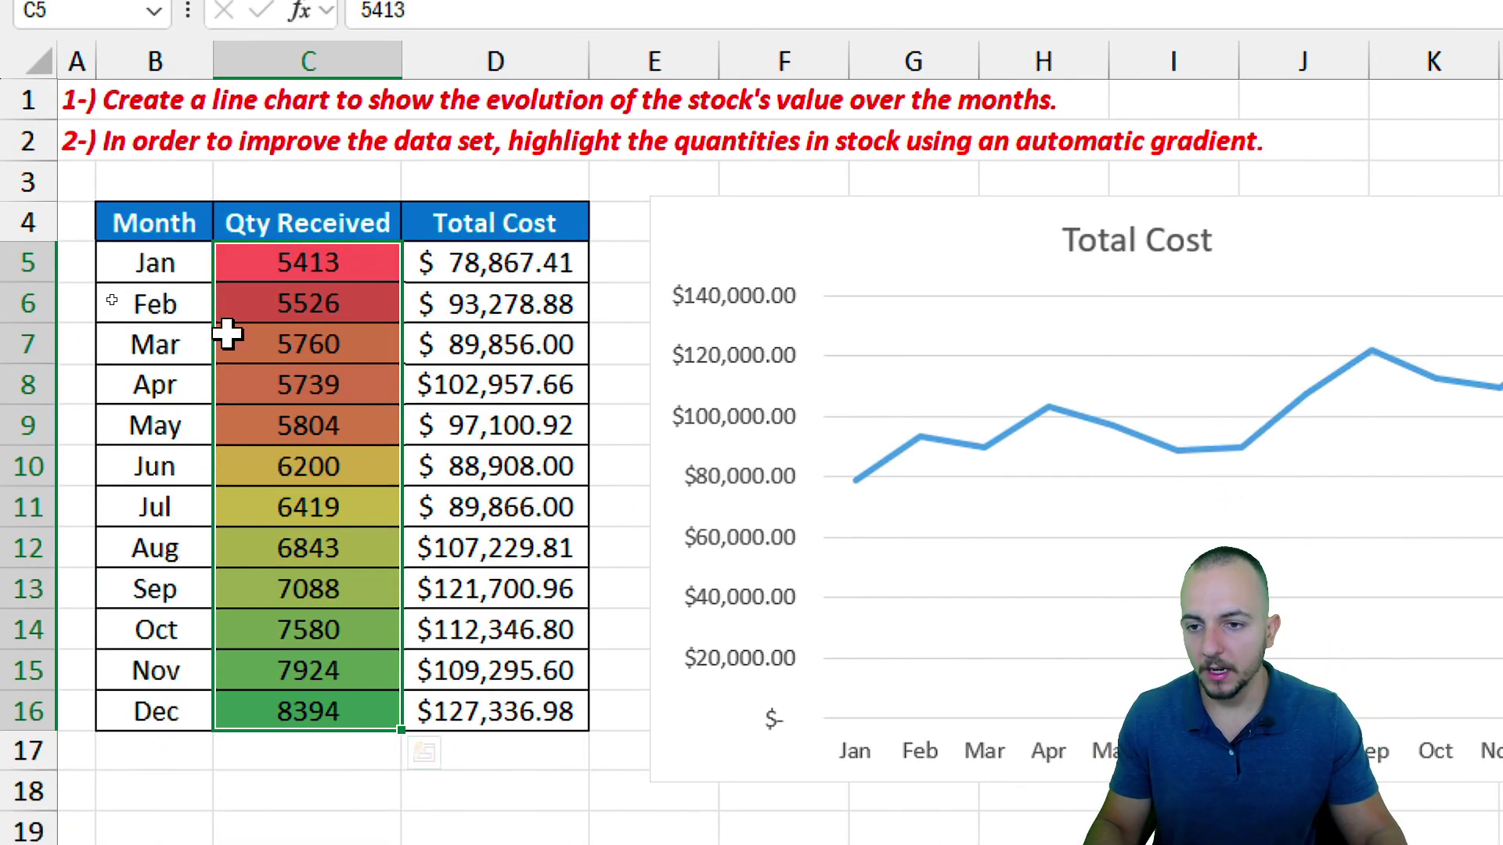
Compare the gradient colors of the December, January and mid-range quantities in the Qty Received column
{"action": "left_click", "coordinate": [168, 229]}
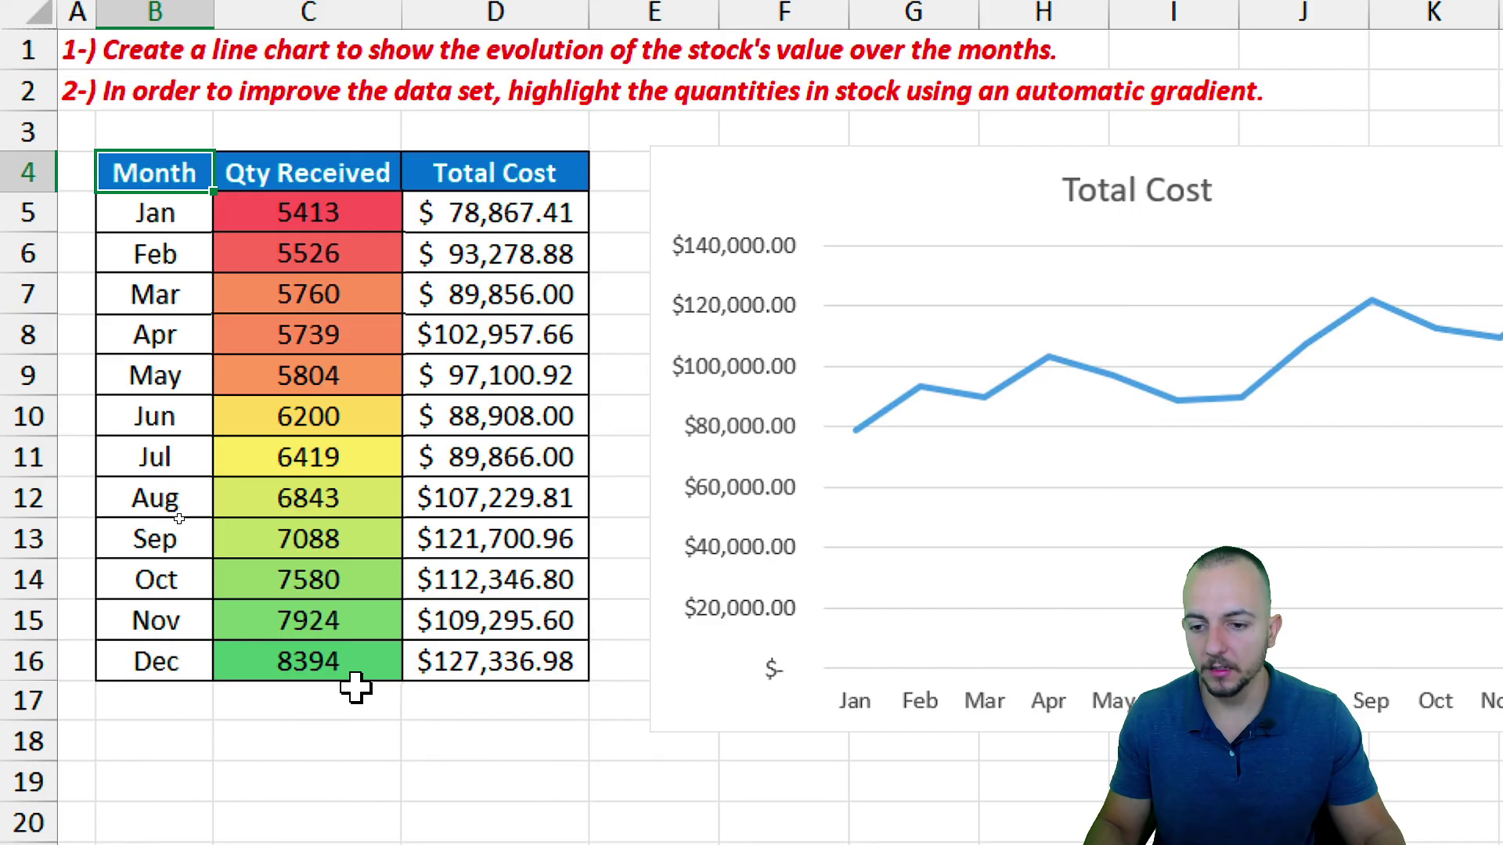
{"action": "left_click", "coordinate": [358, 722]}
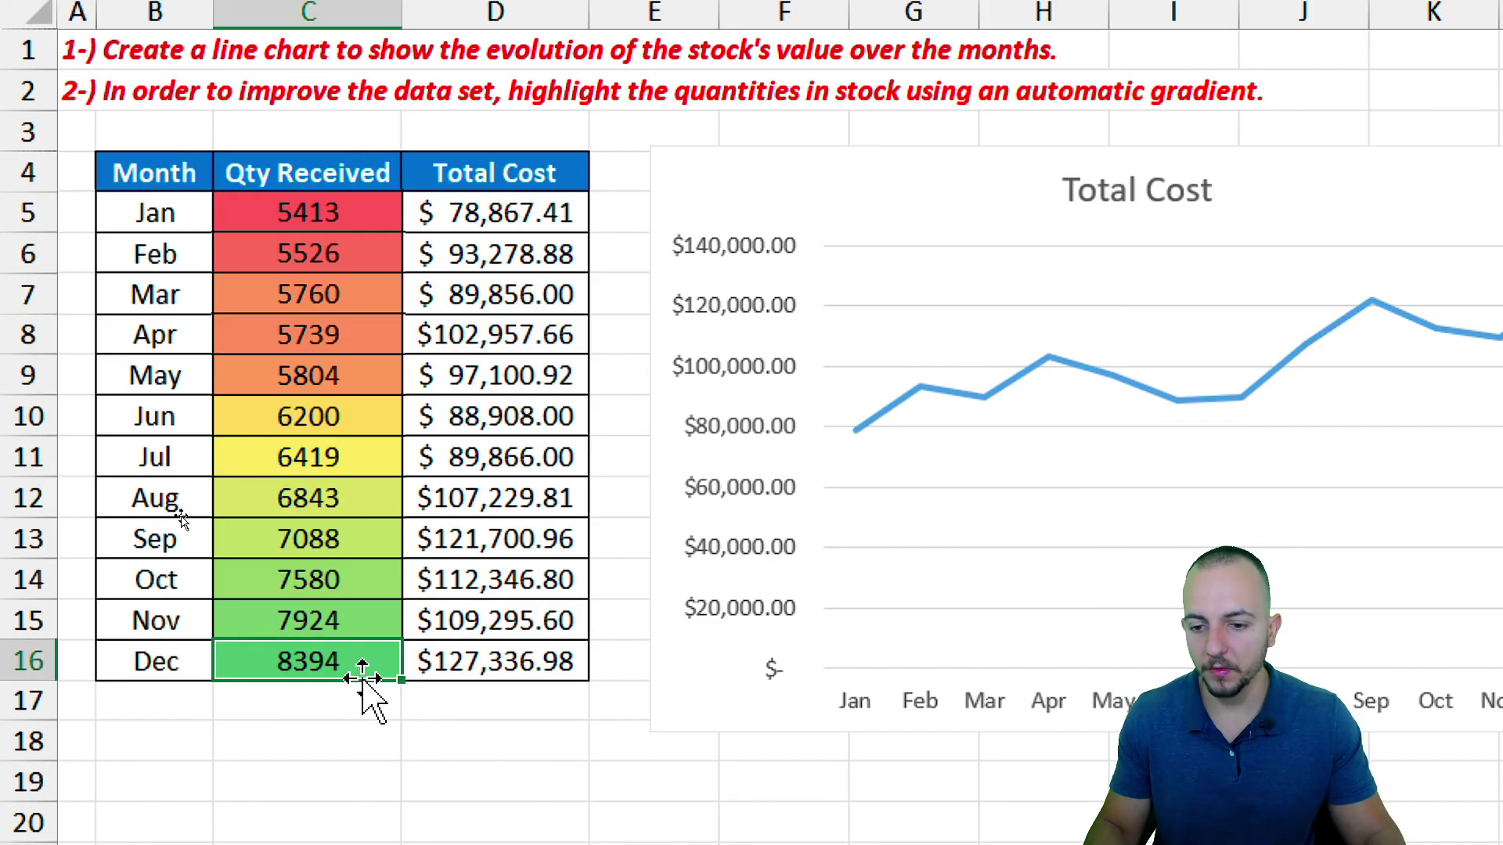
{"action": "left_click", "coordinate": [360, 223]}
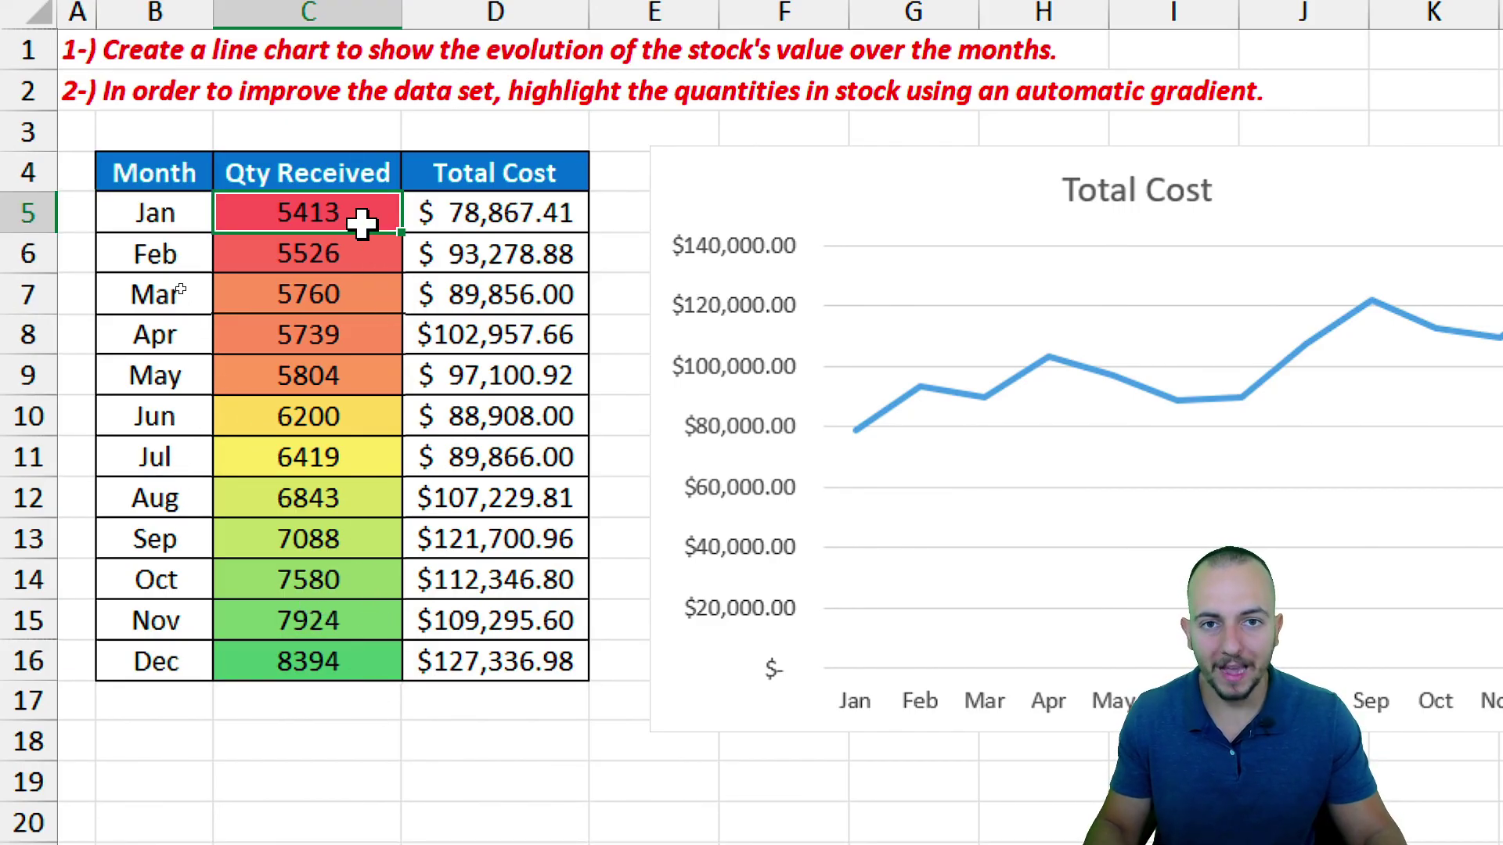
{"action": "left_click_drag", "start_coordinate": [359, 333], "coordinate": [359, 615]}
{"action": "left_click", "coordinate": [344, 429]}
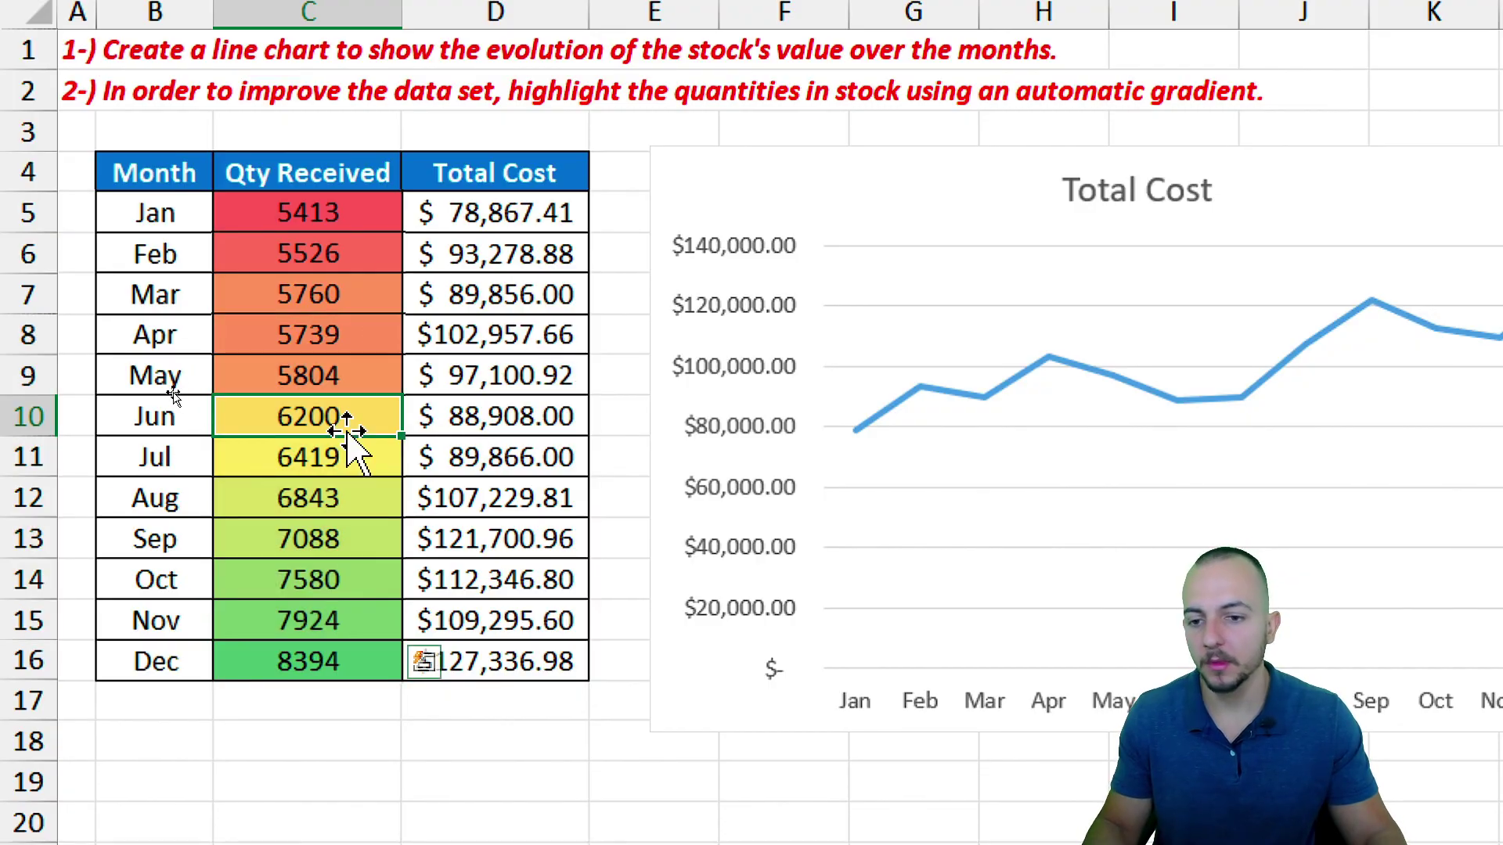
{"action": "left_click", "coordinate": [367, 535]}
{"action": "left_click", "coordinate": [365, 283]}
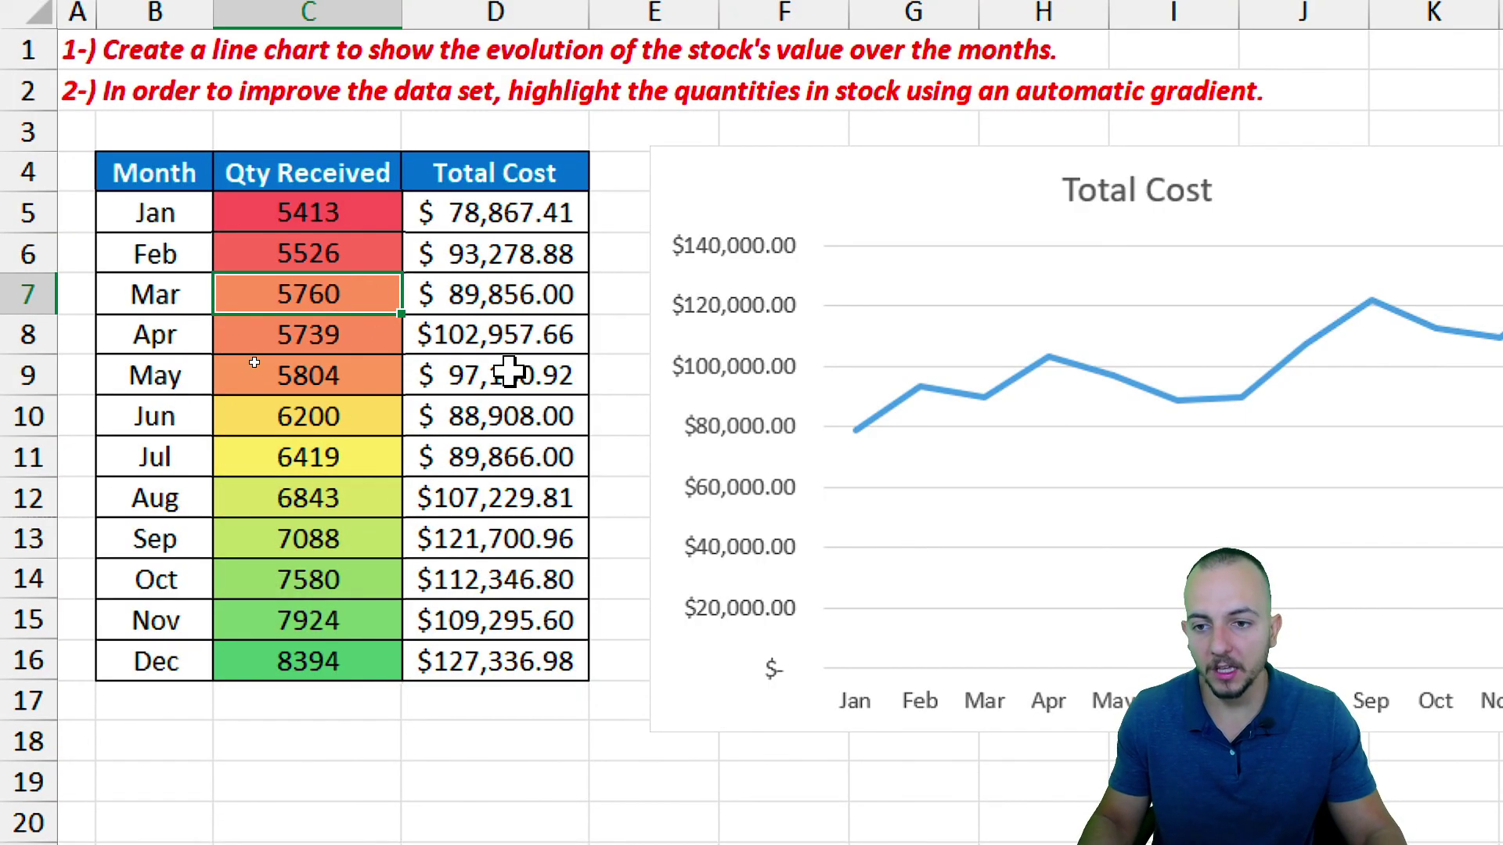
Set March's quantity in C7 to 10000 to test whether the conditional color scale adapts automatically
{"action": "left_click_drag", "start_coordinate": [185, 294], "coordinate": [368, 294]}
{"action": "left_click", "coordinate": [356, 297]}
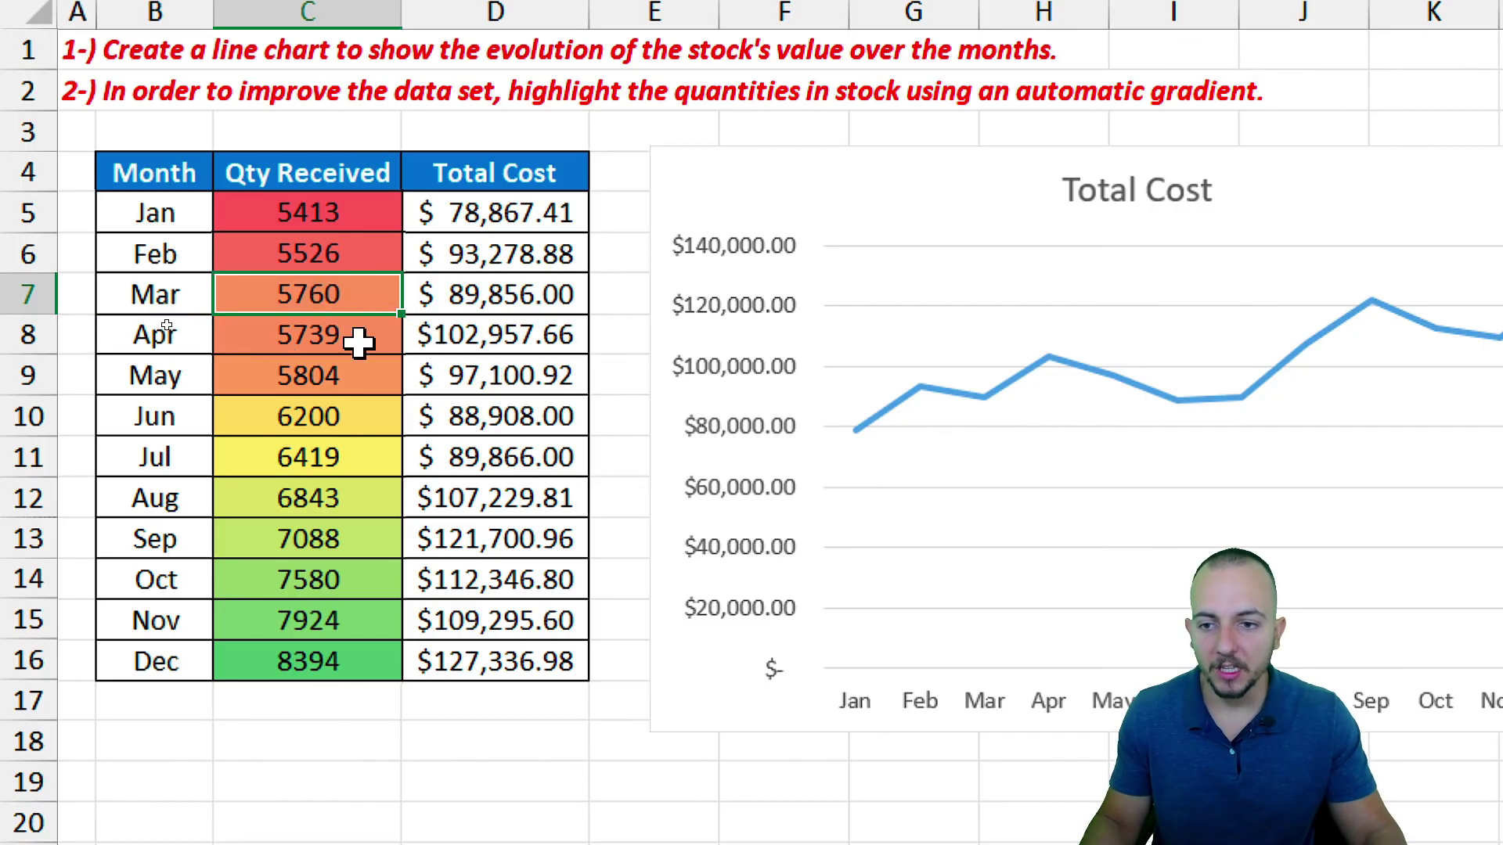
{"action": "type", "text": "10000"}
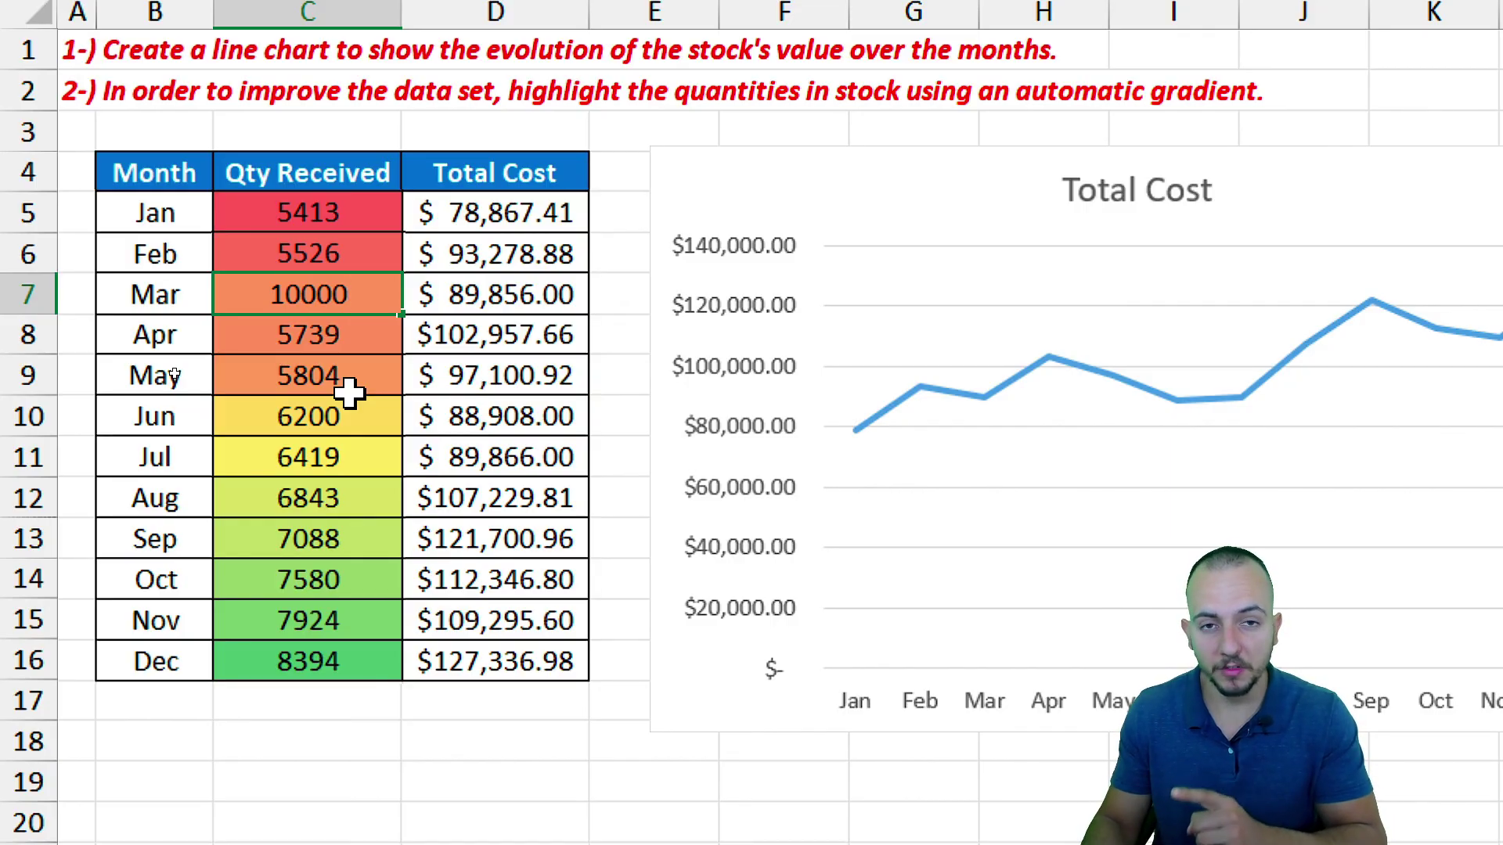
{"action": "key", "text": "Return"}
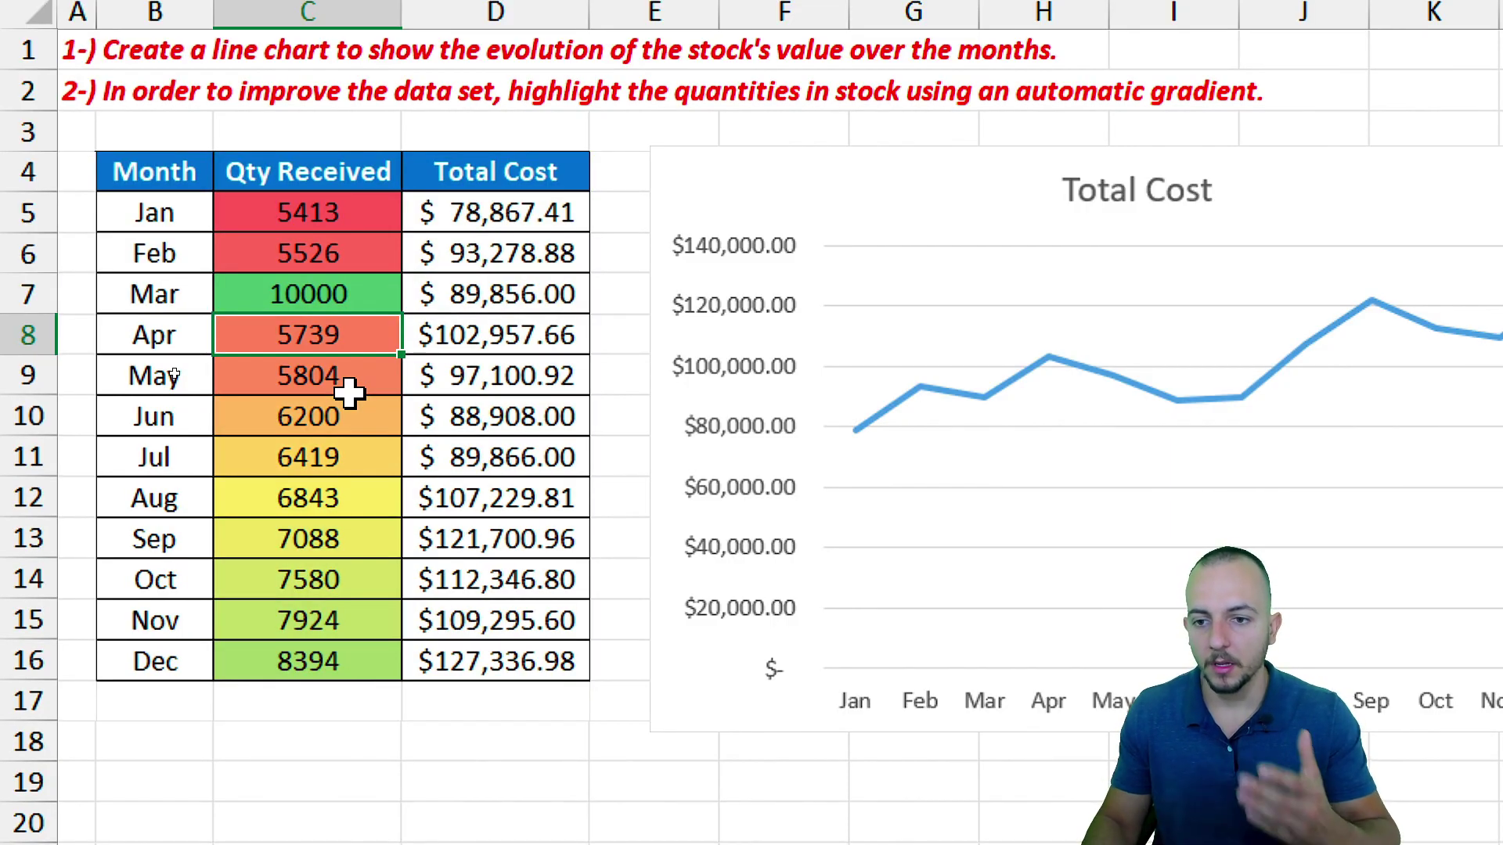
Undo the test quantity in C7 and select the Month header in B4
{"action": "left_click", "coordinate": [382, 303]}
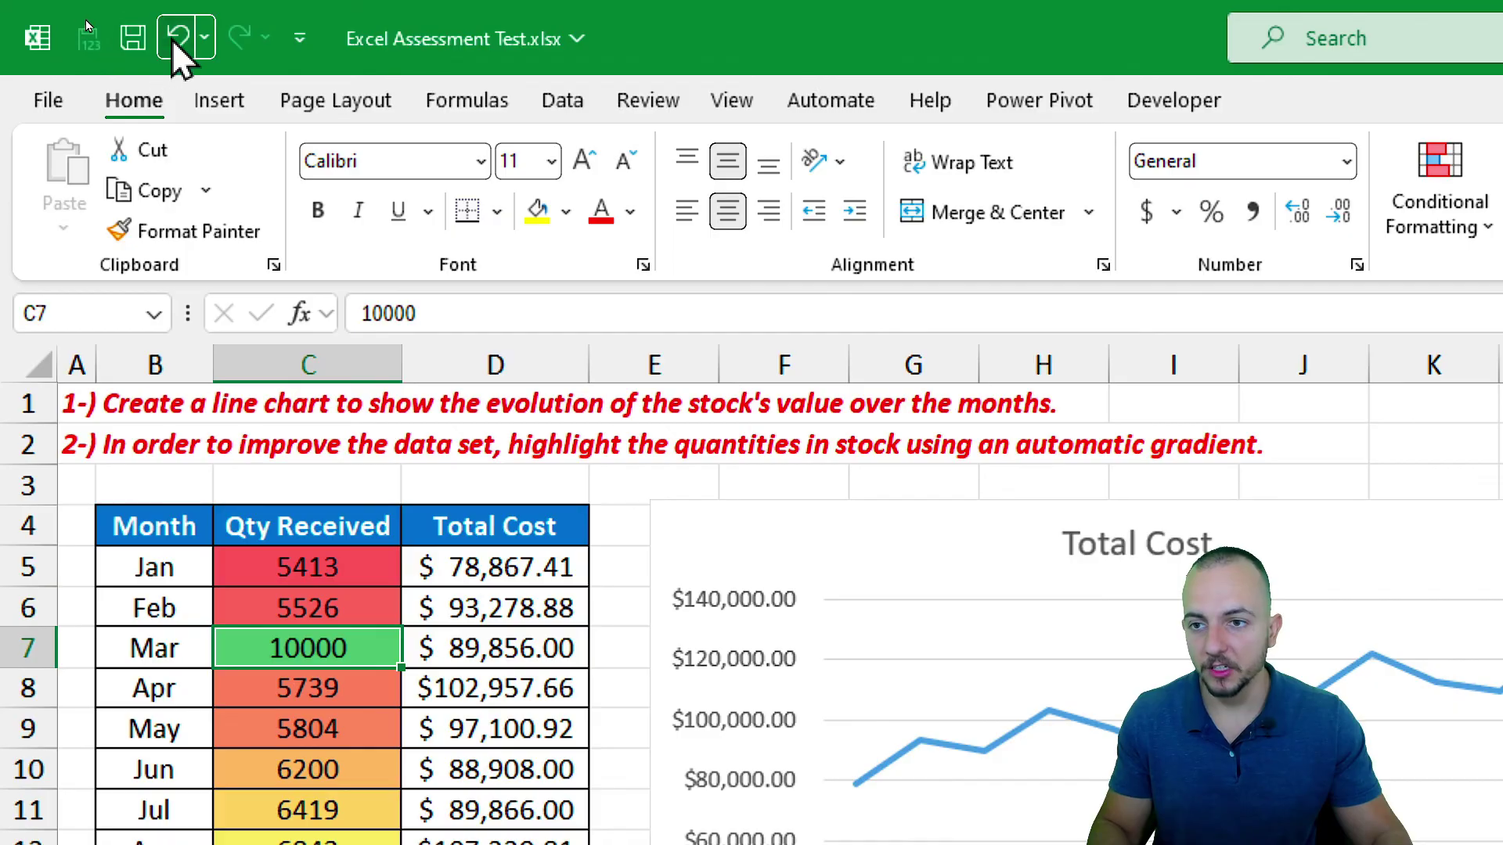
{"action": "left_click", "coordinate": [89, 18]}
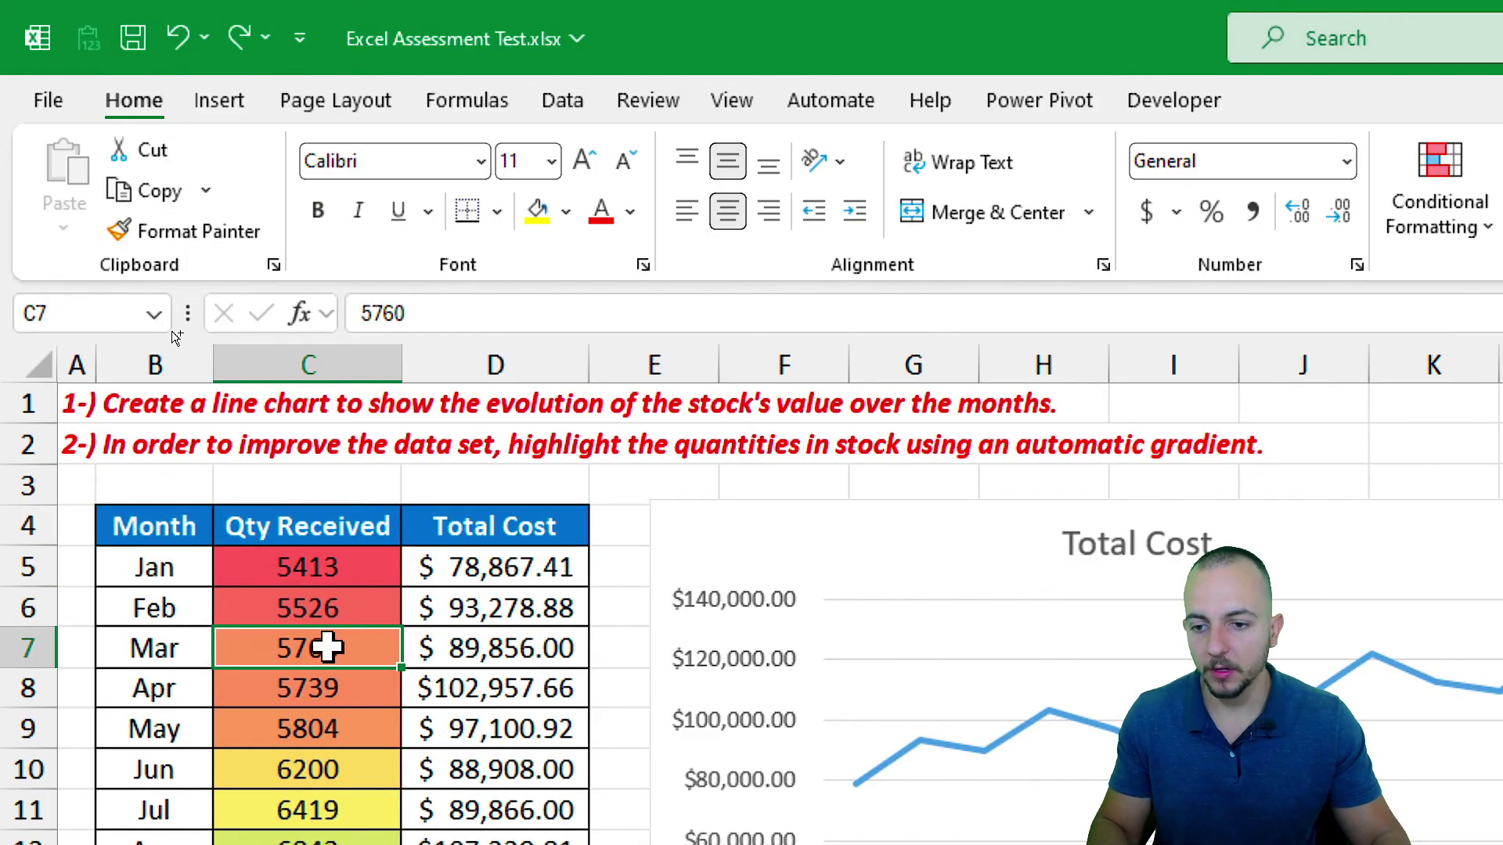
{"action": "left_click", "coordinate": [105, 262]}
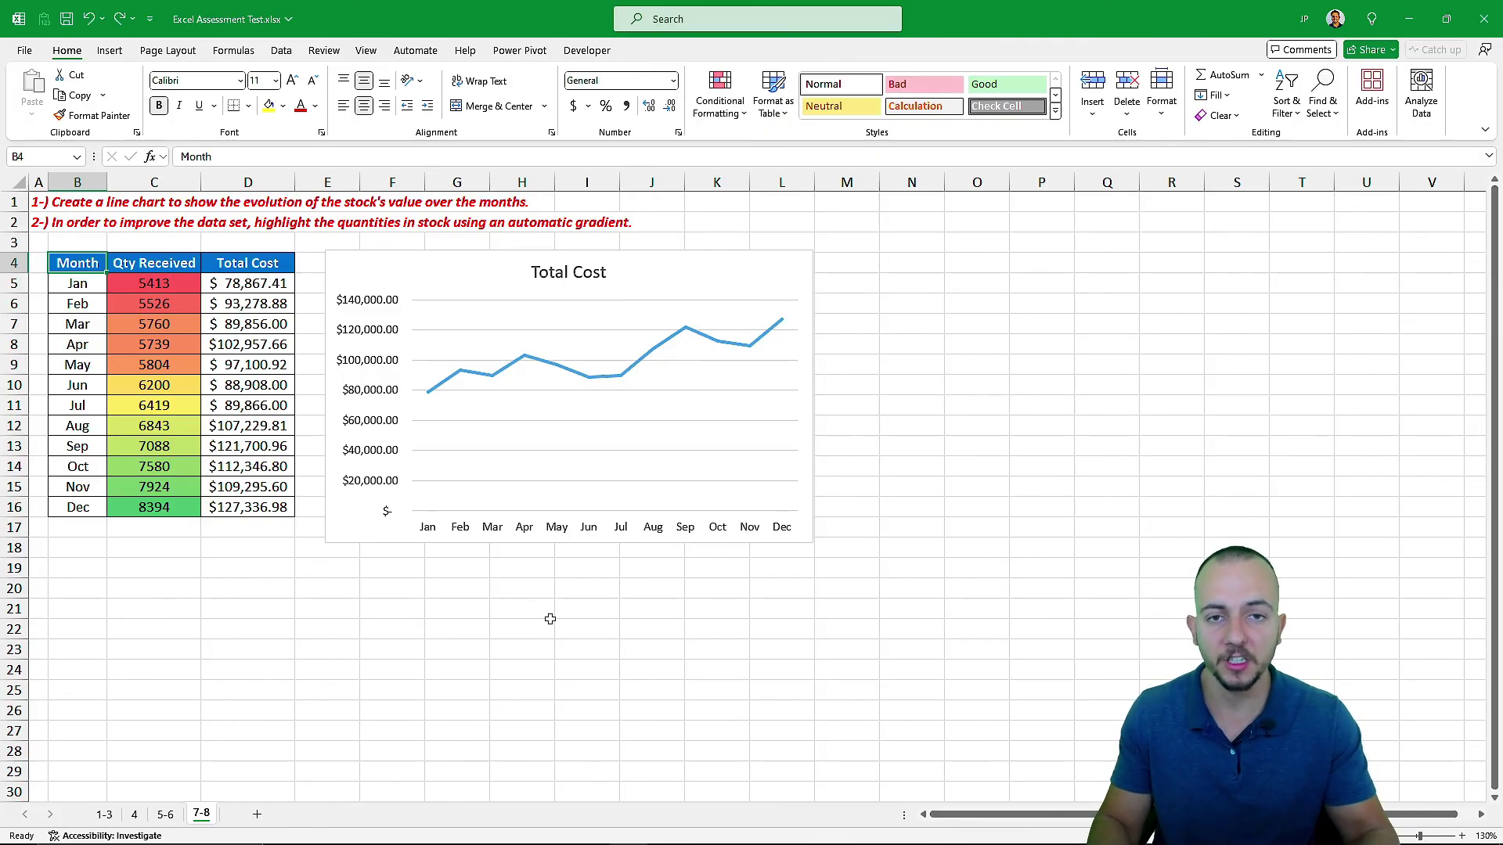
Go back through the completed sheets from 7-8 to 1-3 to review the solved exercises
{"action": "key", "text": "ctrl+Page_Up"}
{"action": "key", "text": "ctrl+Page_Up"}
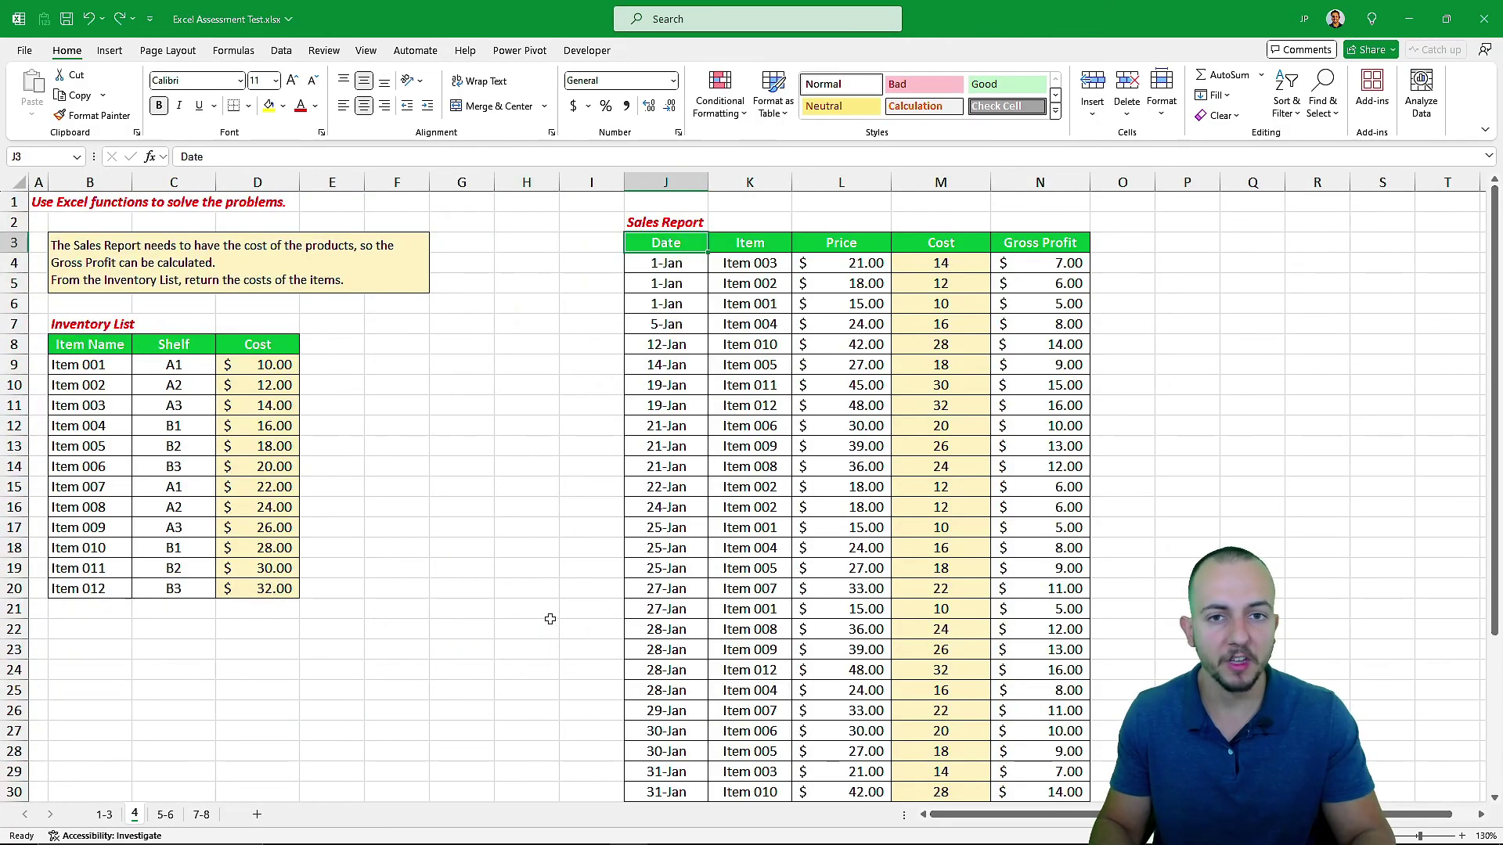
{"action": "key", "text": "ctrl+Page_Up"}
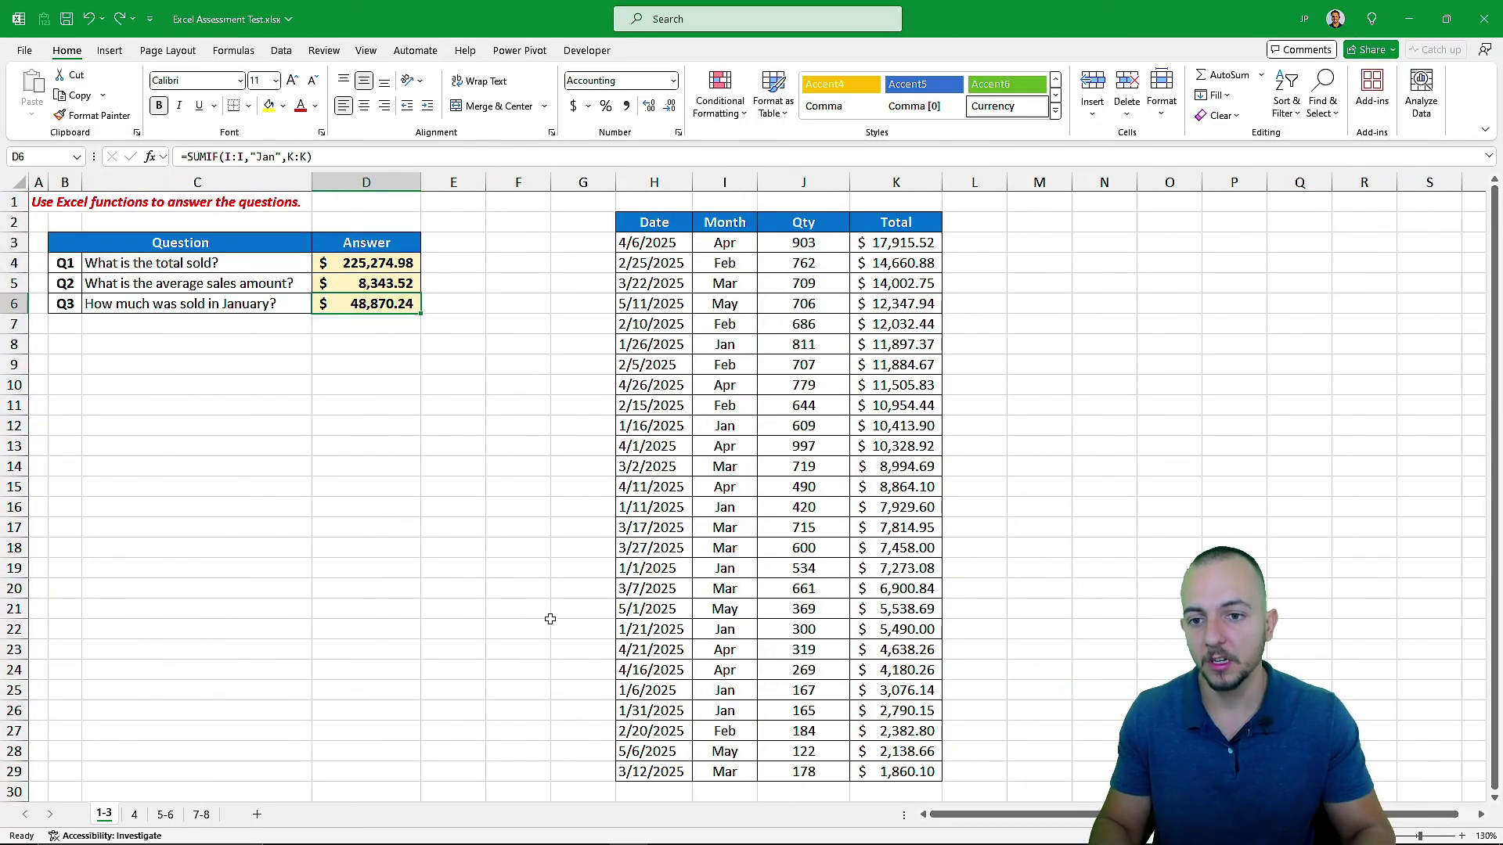